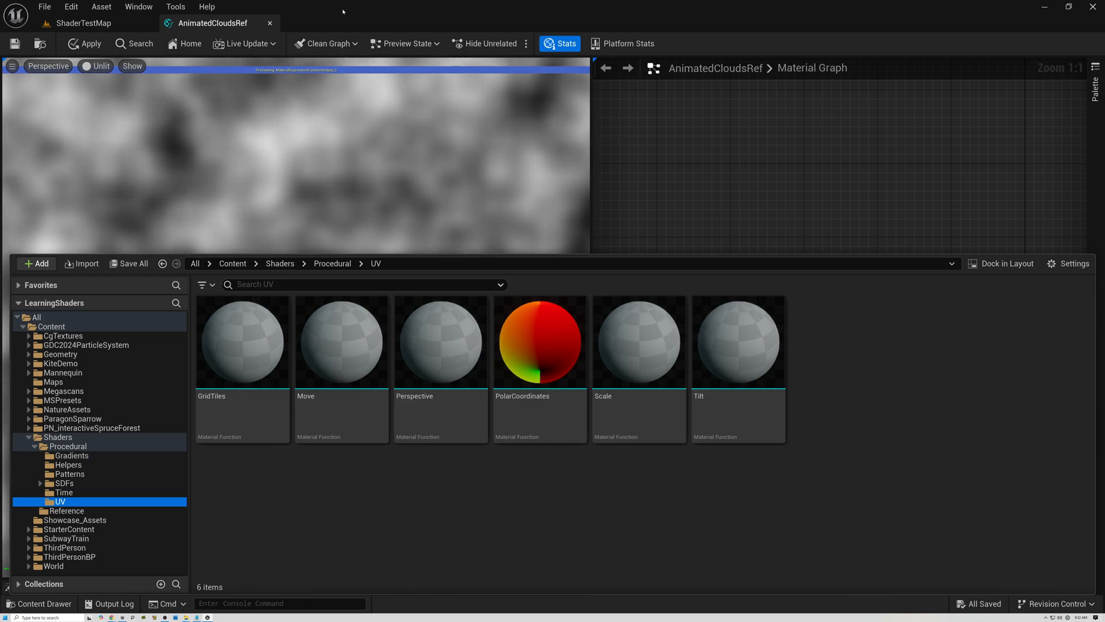
# Create a material function named AnimatedClouds in the Shaders/Procedural/Patterns folder and open it for editing
pyautogui.click(650, 169)
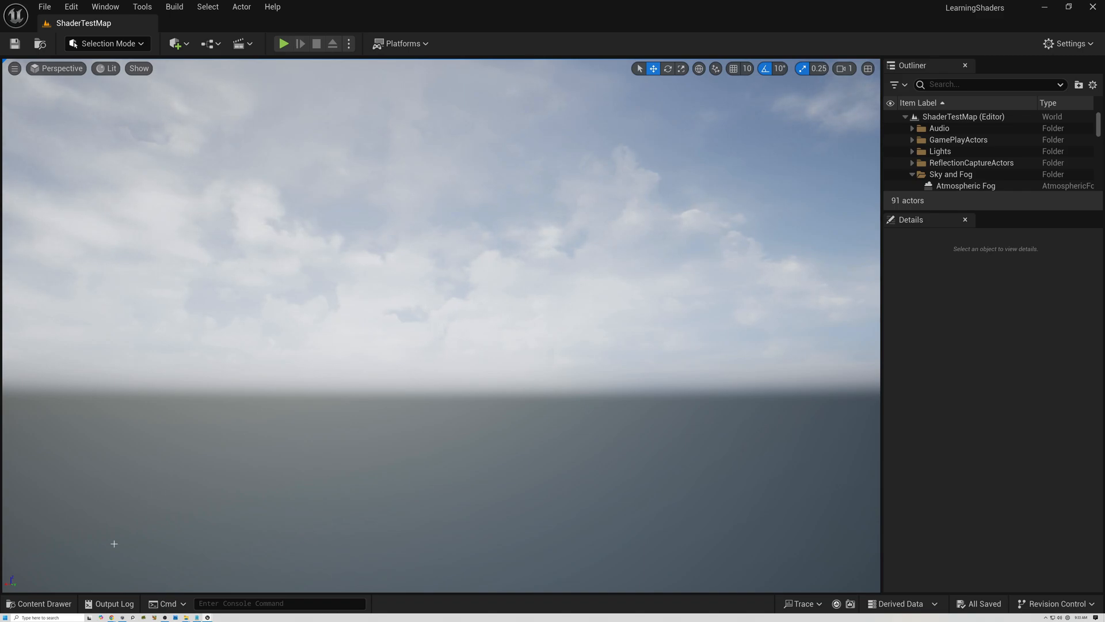
pyautogui.click(39, 604)
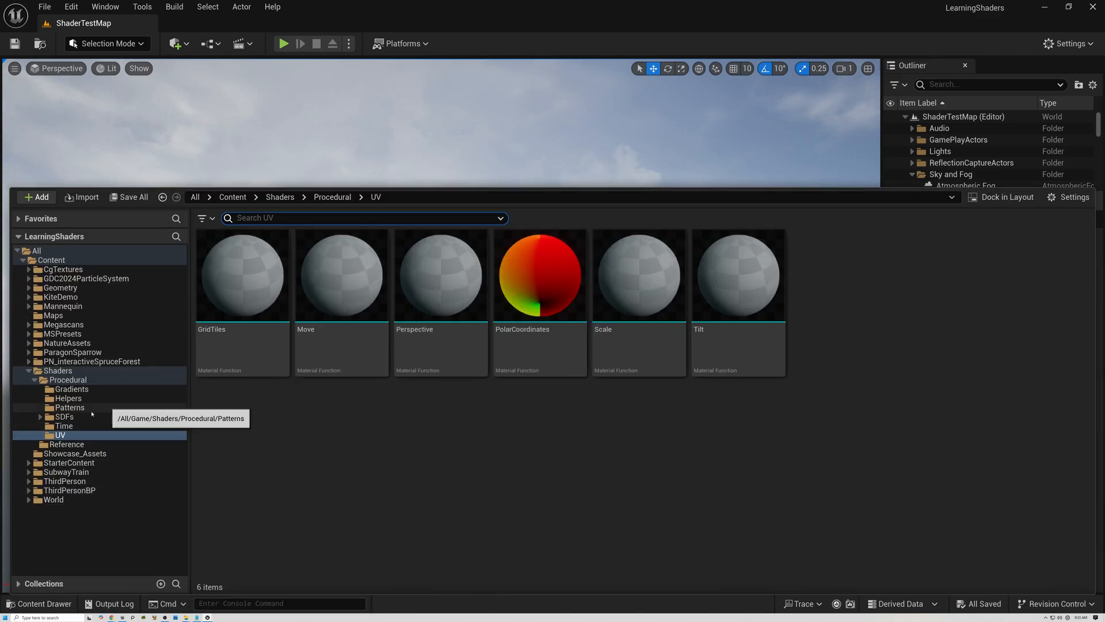
pyautogui.click(70, 408)
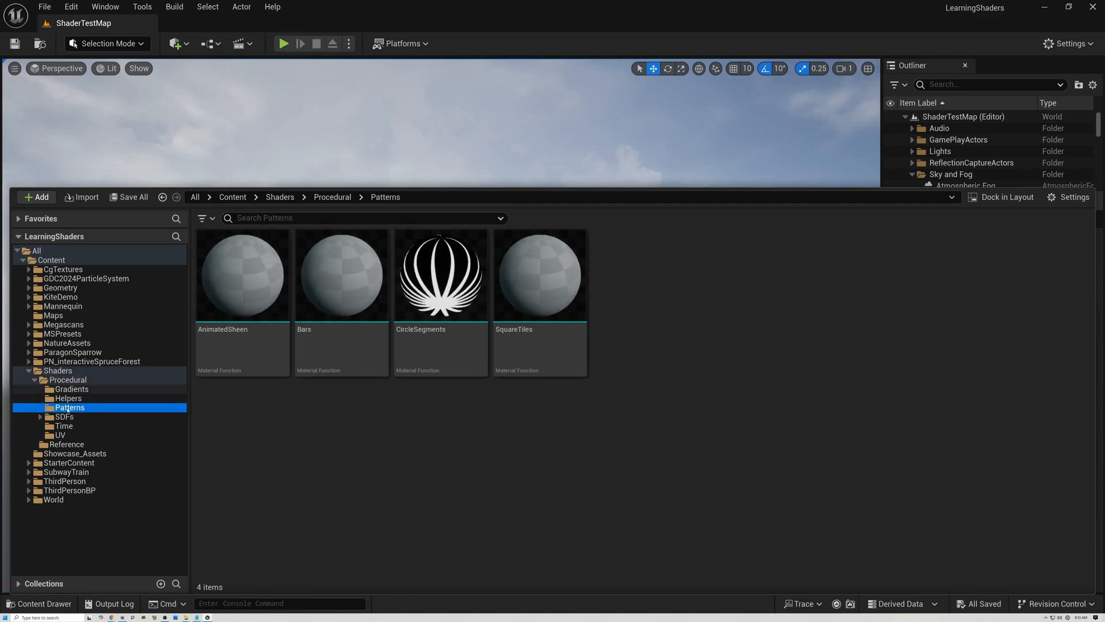
pyautogui.rightClick(655, 322)
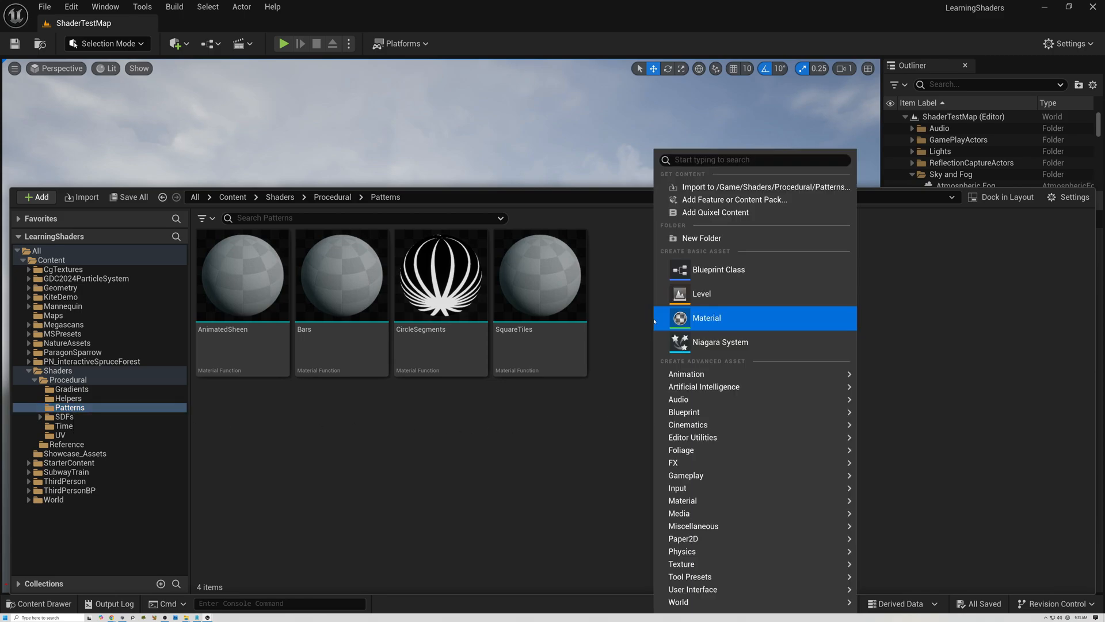
pyautogui.moveTo(748, 501)
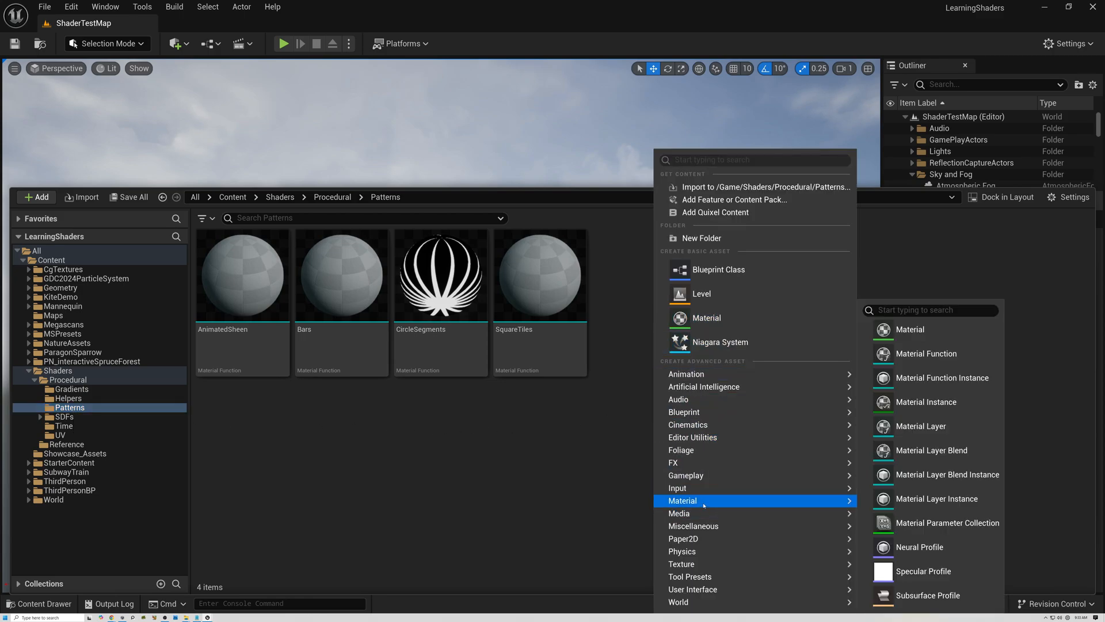
pyautogui.click(920, 354)
pyautogui.write('An')
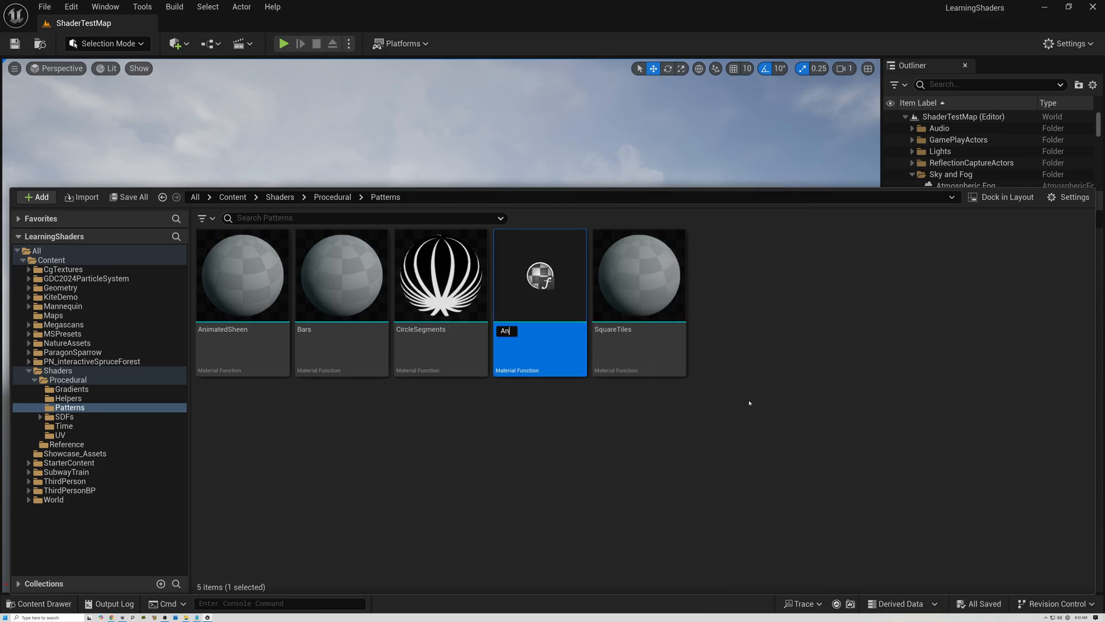
pyautogui.write('imated Clouds')
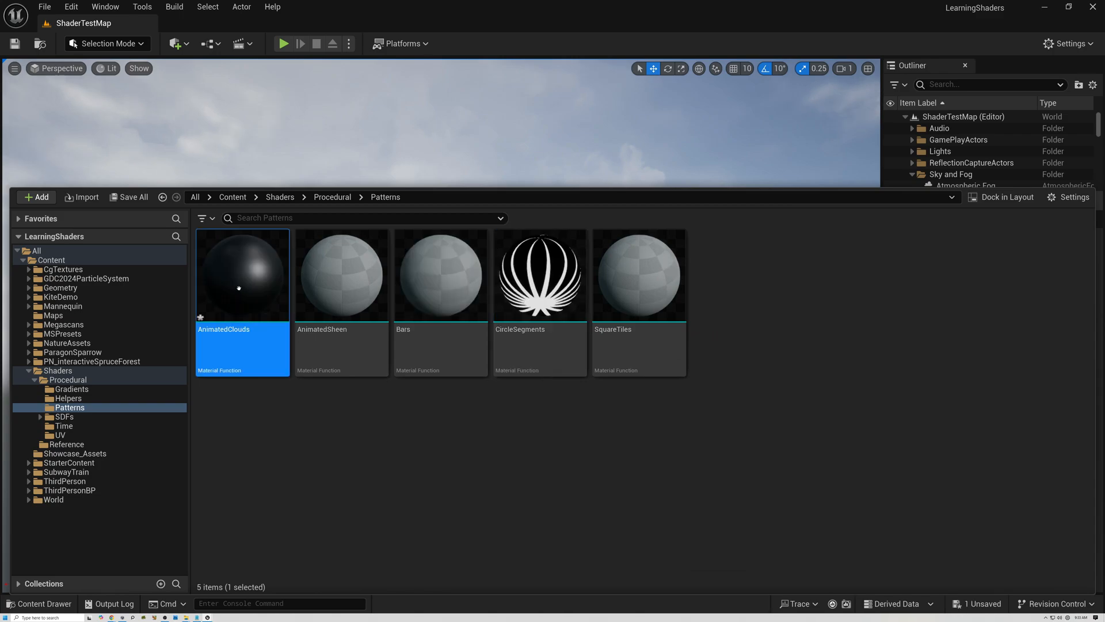
pyautogui.doubleClick(241, 291)
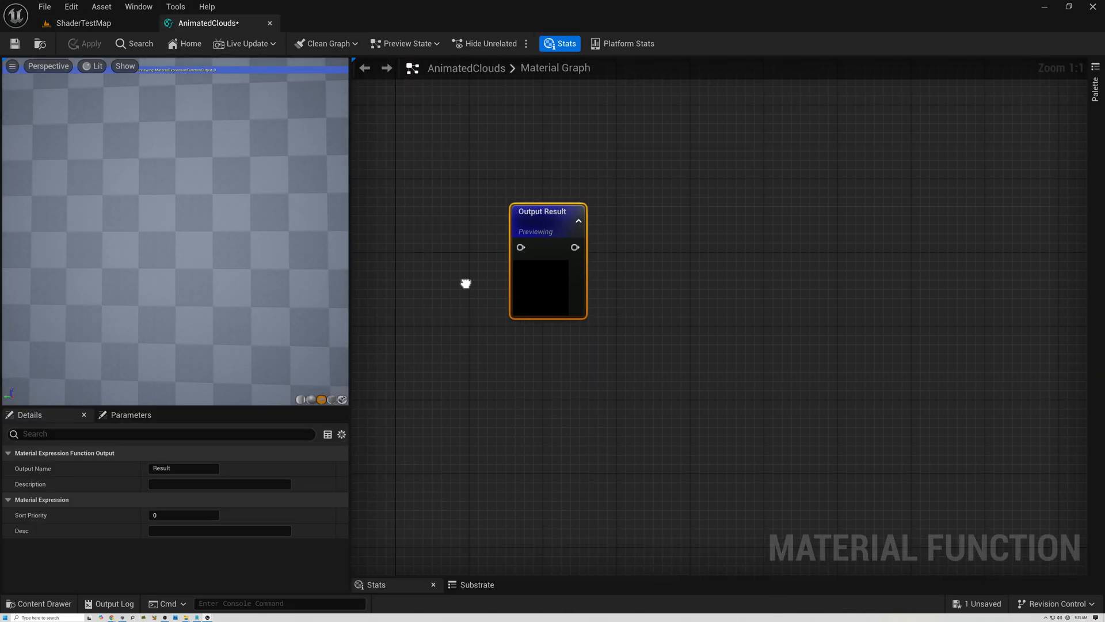
# Add a Noise node to the material graph and connect its output to the Output Result node
pyautogui.moveTo(466, 284); pyautogui.dragTo(622, 320, button='right')
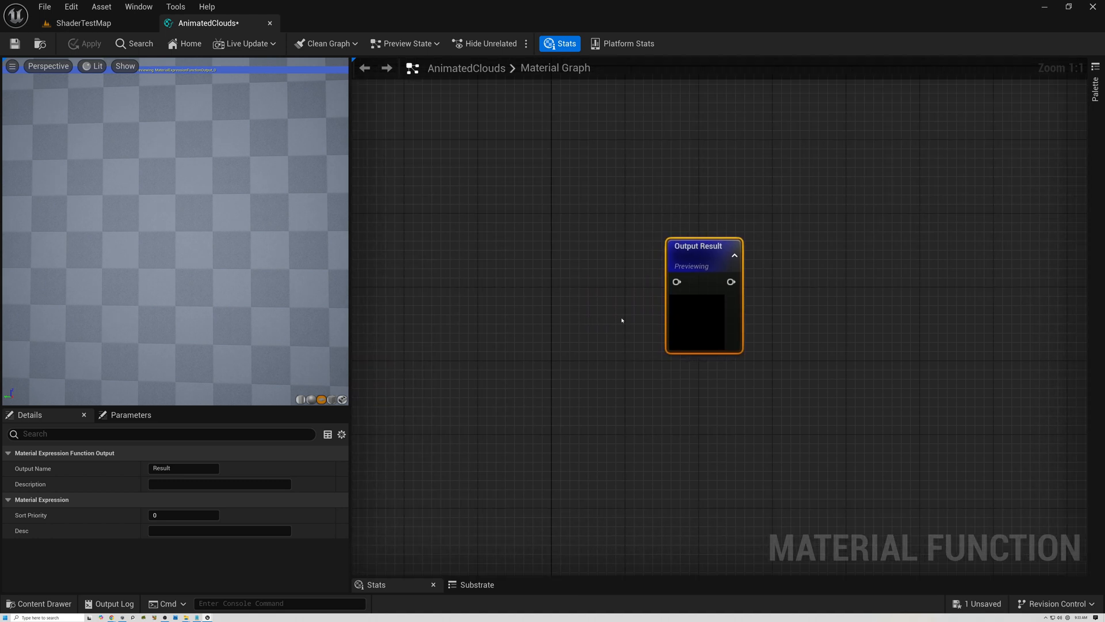
pyautogui.moveTo(546, 292); pyautogui.dragTo(629, 314, button='right')
pyautogui.rightClick(492, 275)
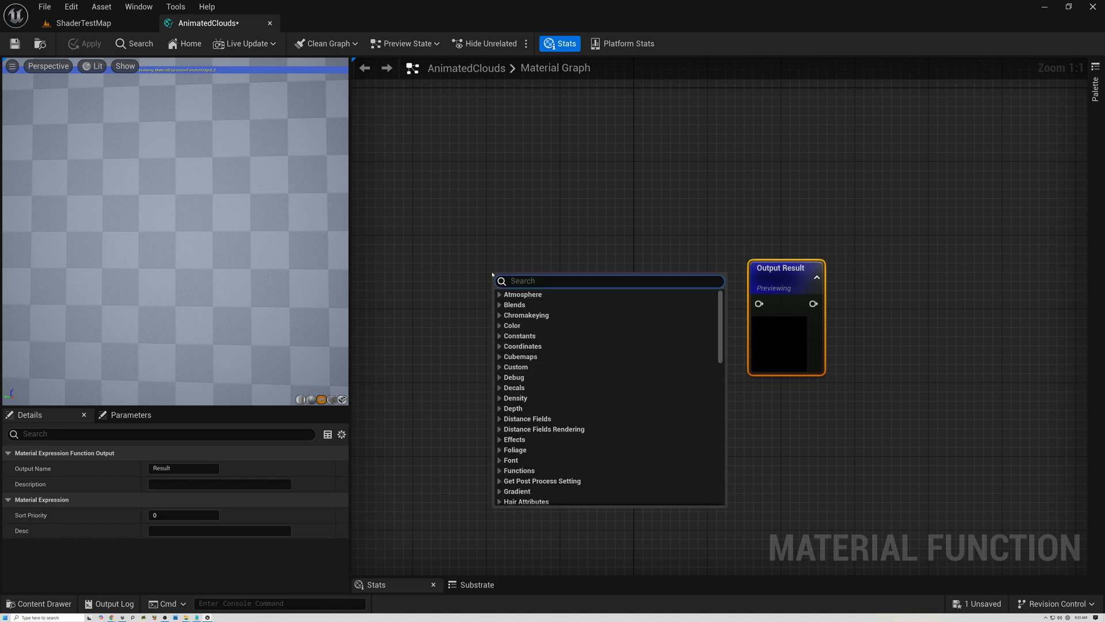
pyautogui.write('noise')
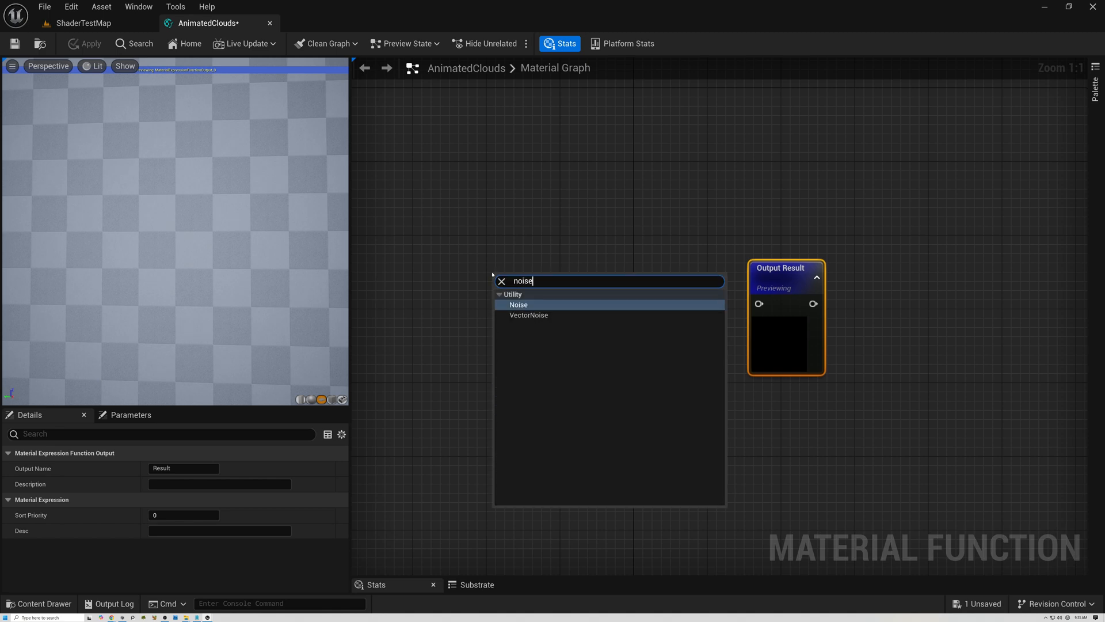
pyautogui.click(522, 306)
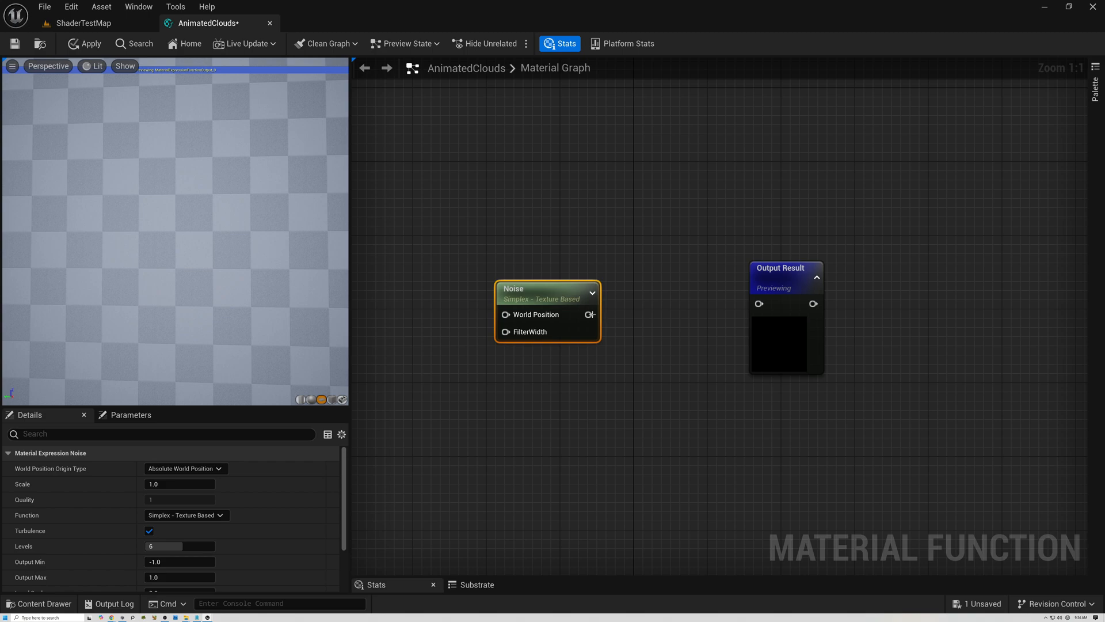
pyautogui.moveTo(589, 314); pyautogui.dragTo(759, 304)
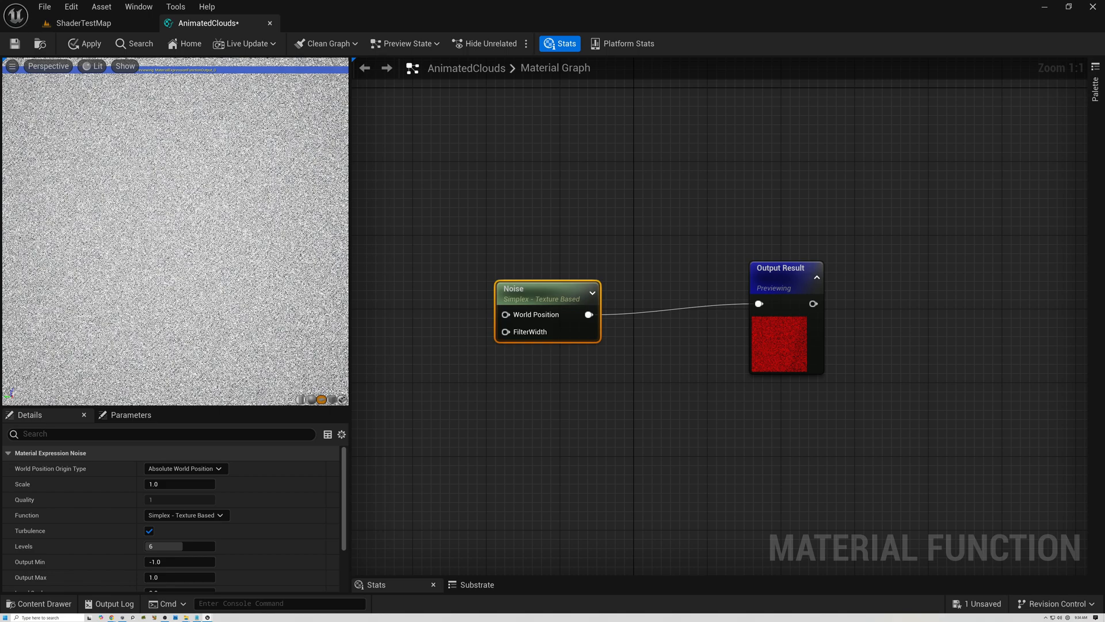
# Switch the material preview to the Unlit view mode
pyautogui.moveTo(244, 278); pyautogui.dragTo(252, 280)
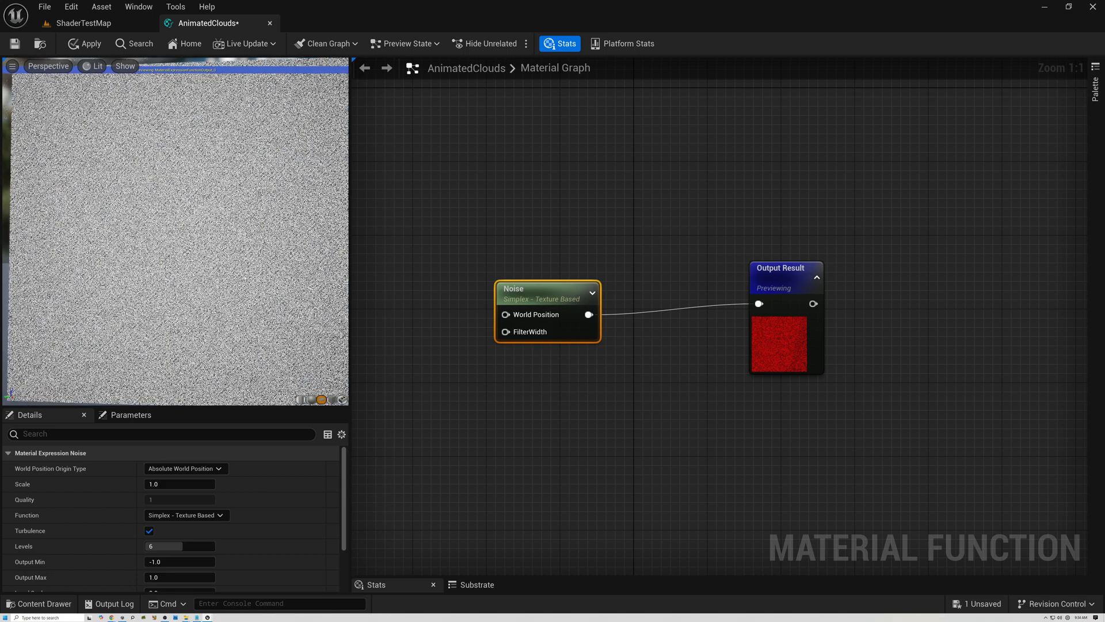
pyautogui.click(96, 66)
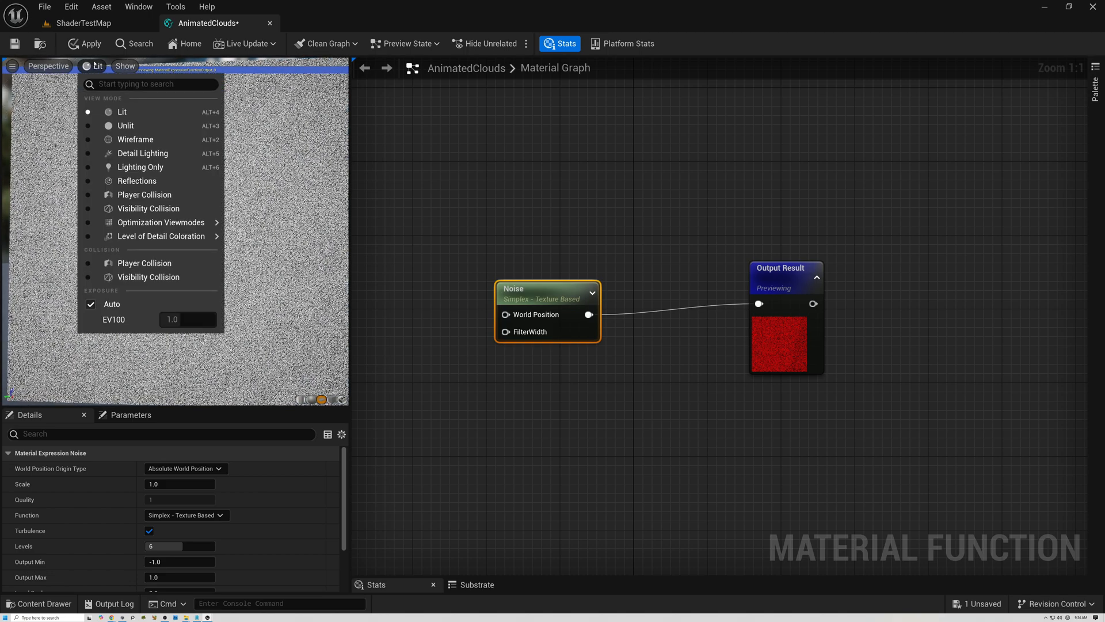
pyautogui.click(124, 126)
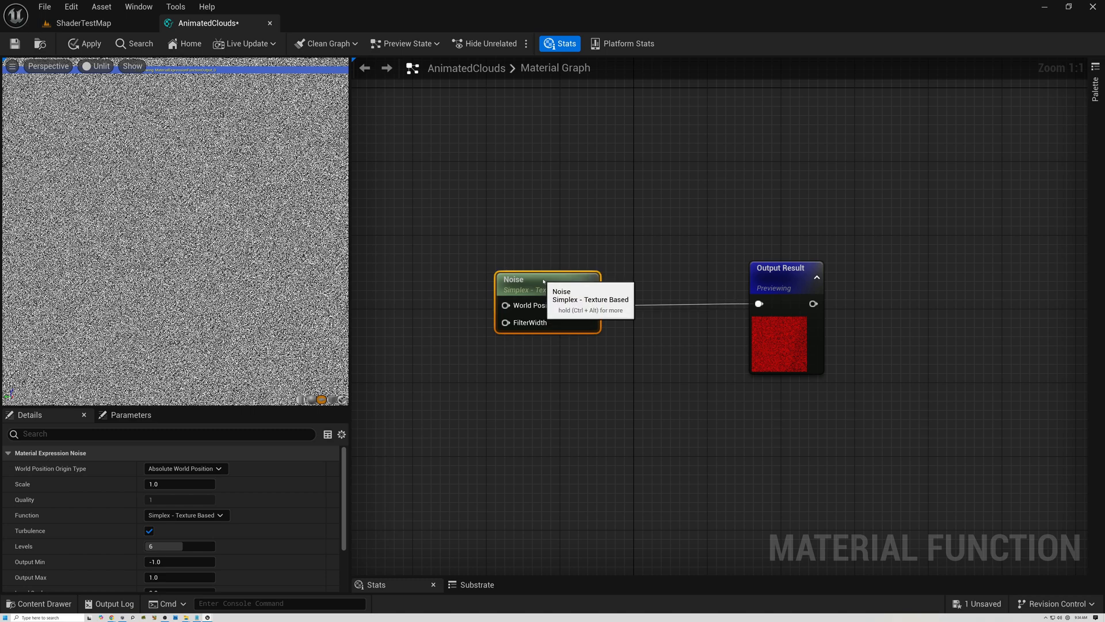
# Level the Noise node with Output Result and reduce its Scale, trying 0.05 before settling on 0.01
pyautogui.moveTo(542, 290); pyautogui.dragTo(542, 280)
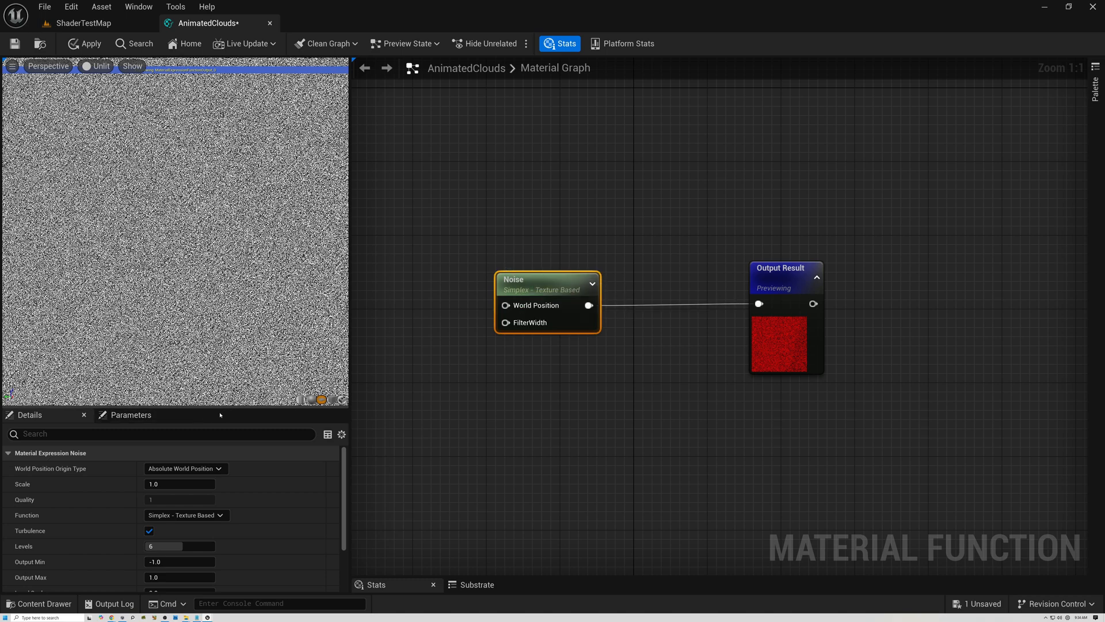
pyautogui.moveTo(344, 460); pyautogui.dragTo(345, 469)
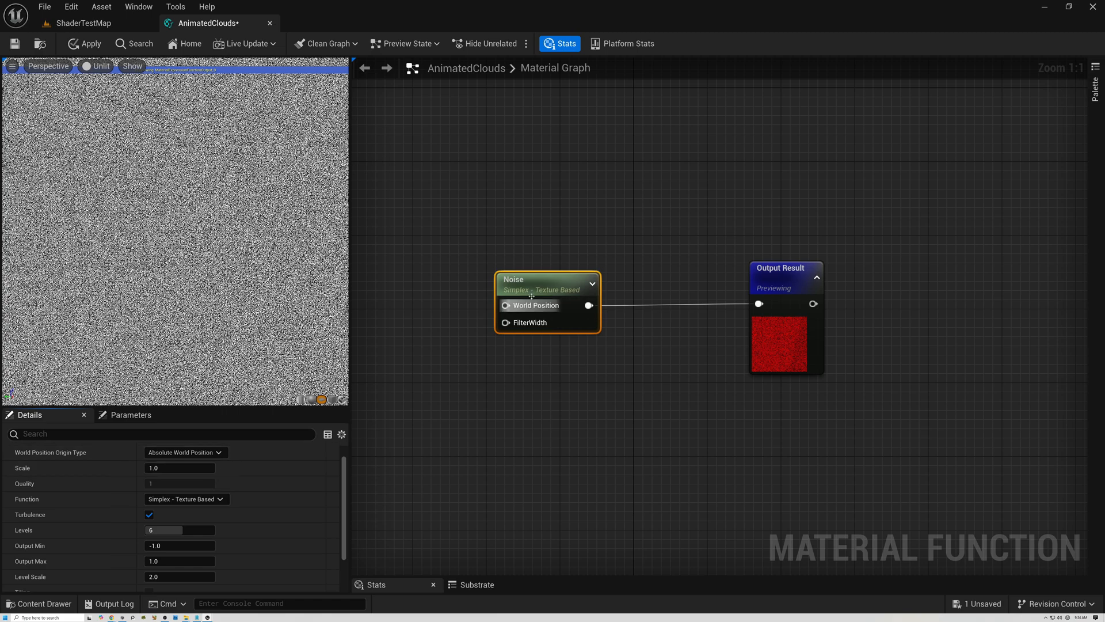
pyautogui.click(165, 467)
pyautogui.write('0')
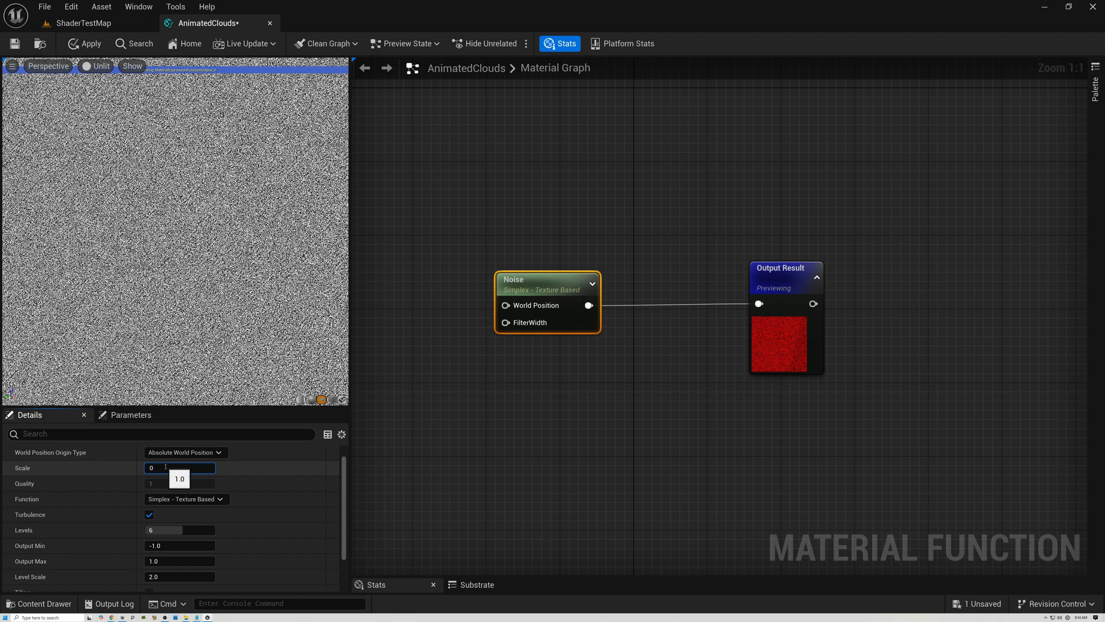
pyautogui.press('Return')
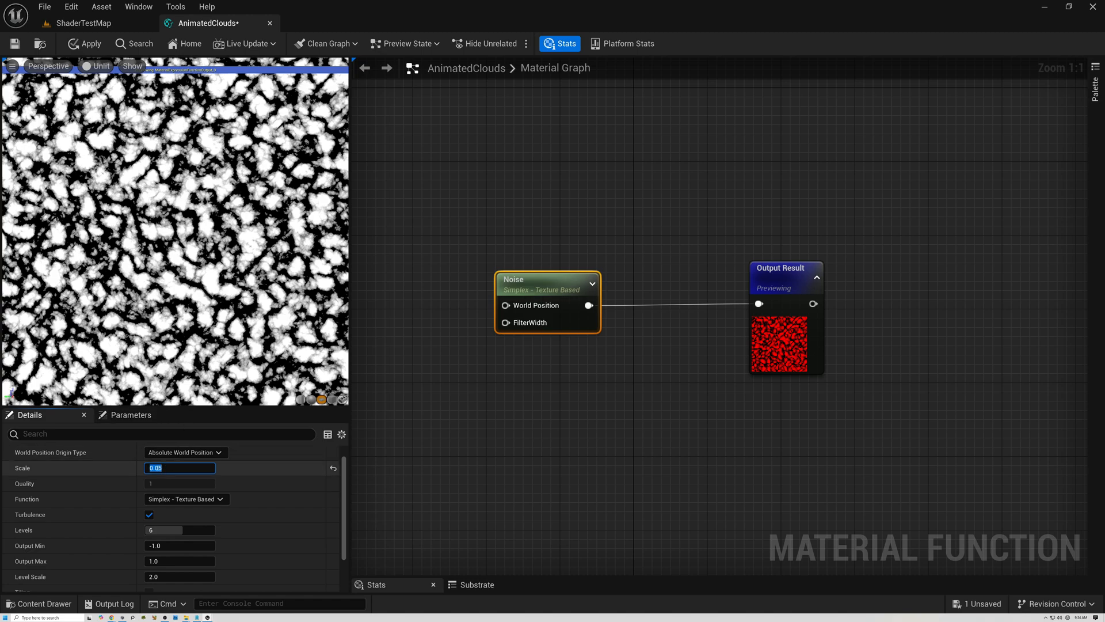
pyautogui.click(160, 468)
pyautogui.moveTo(160, 469); pyautogui.dragTo(174, 469)
pyautogui.press('Return')
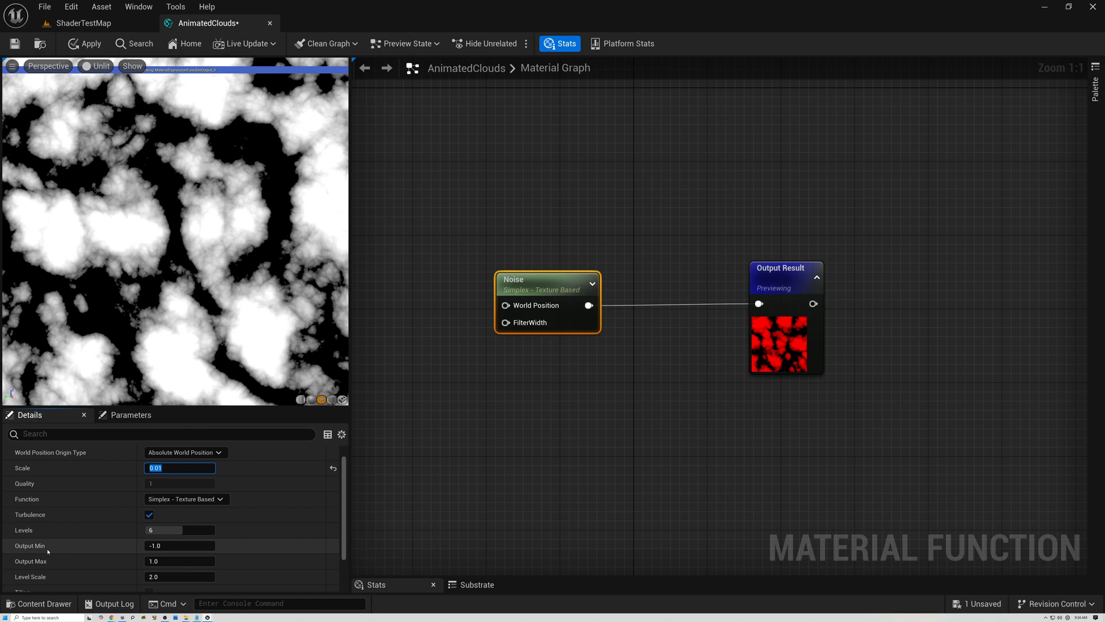
# Set the Noise node's Output Min to 0 and turn off its Turbulence option
pyautogui.click(171, 547)
pyautogui.write('0')
pyautogui.press('Return')
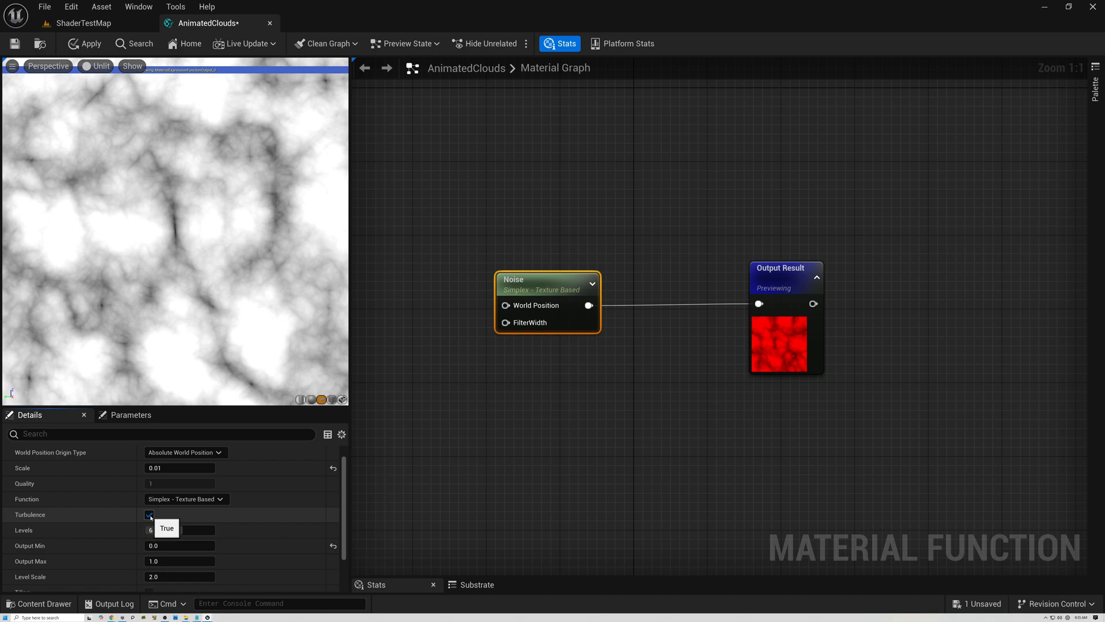
pyautogui.click(149, 515)
pyautogui.moveTo(174, 259); pyautogui.dragTo(175, 283, button='right')
pyautogui.moveTo(175, 259); pyautogui.dragTo(175, 282)
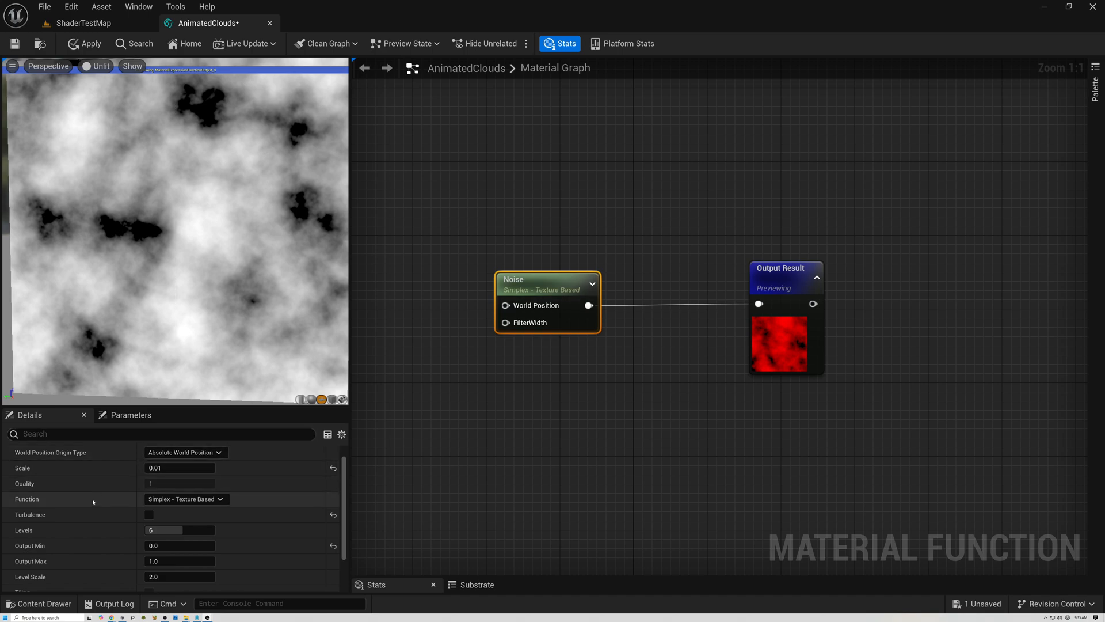
# Change the Noise node's Function to Fast Gradient - 3D Texture and lower its Levels to 3
pyautogui.click(221, 499)
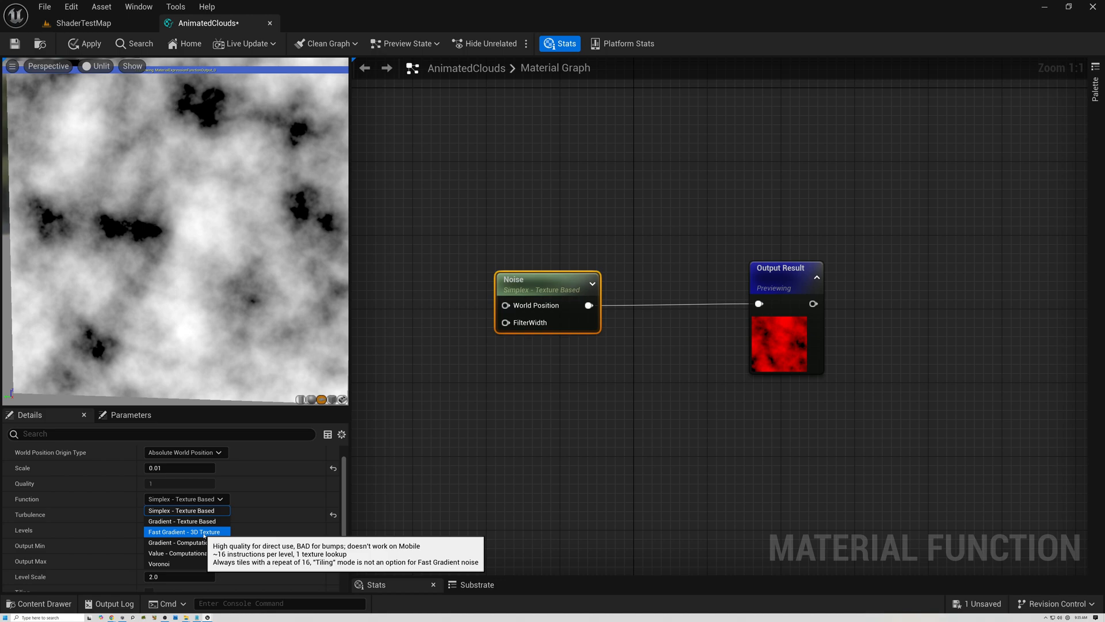
pyautogui.click(204, 533)
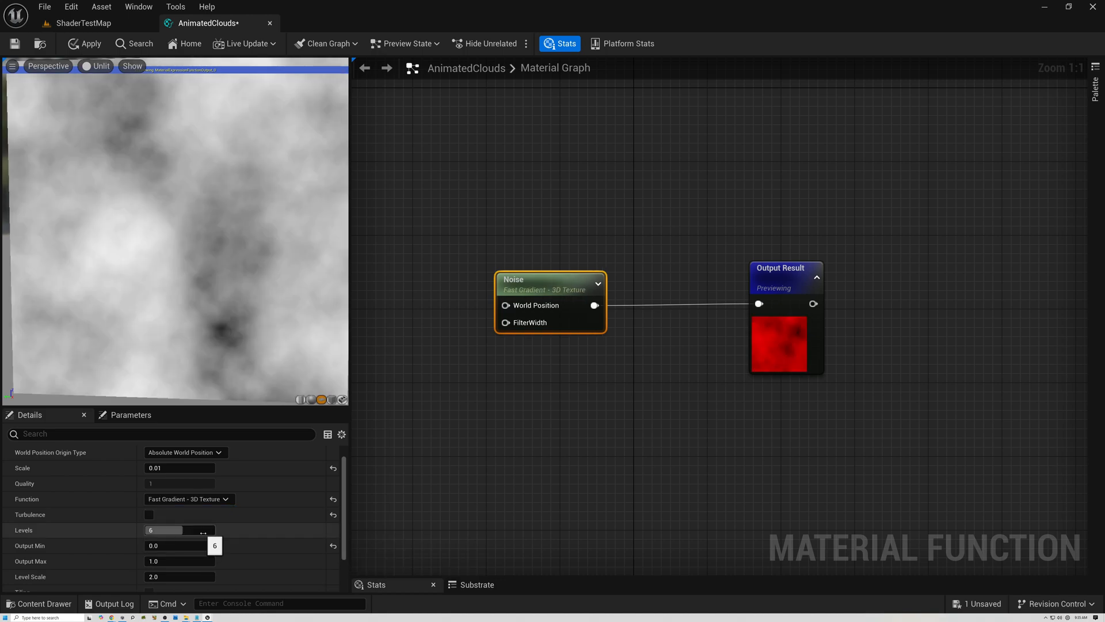
pyautogui.moveTo(258, 308)
pyautogui.mouseDown()
pyautogui.moveTo(276, 300)
pyautogui.moveTo(259, 298)
pyautogui.mouseUp()
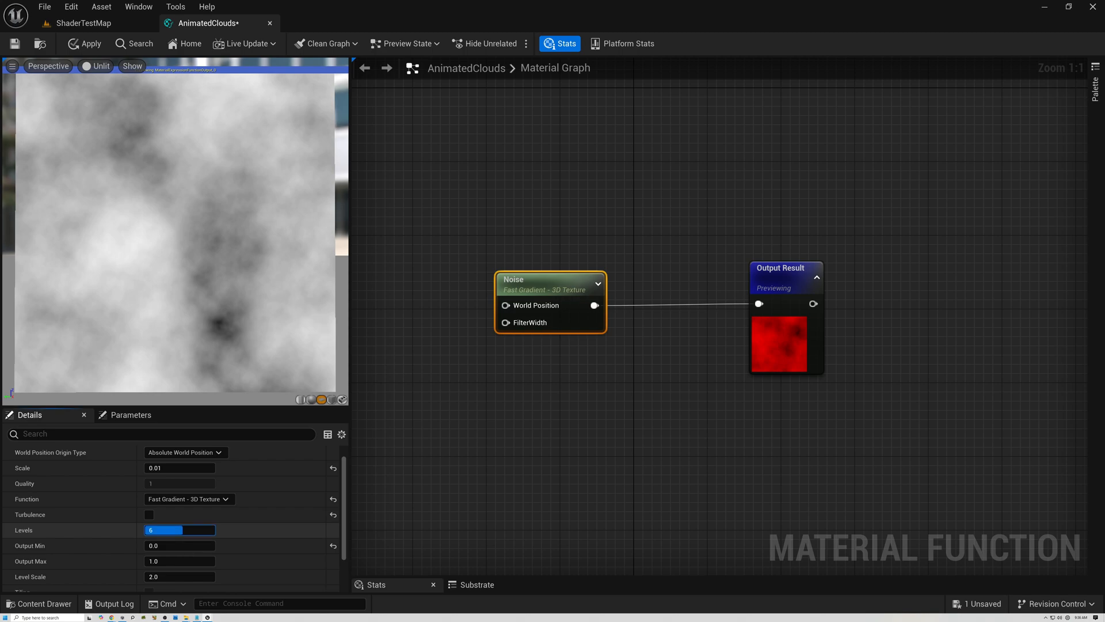
pyautogui.moveTo(182, 530); pyautogui.dragTo(158, 530)
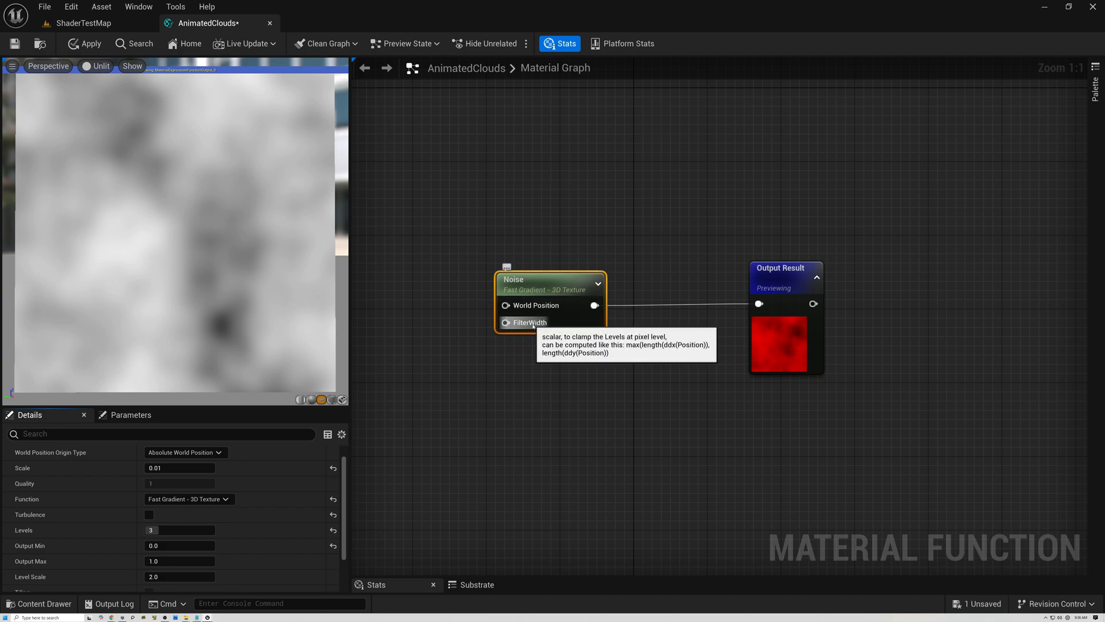
pyautogui.scroll(1, 345, 485)
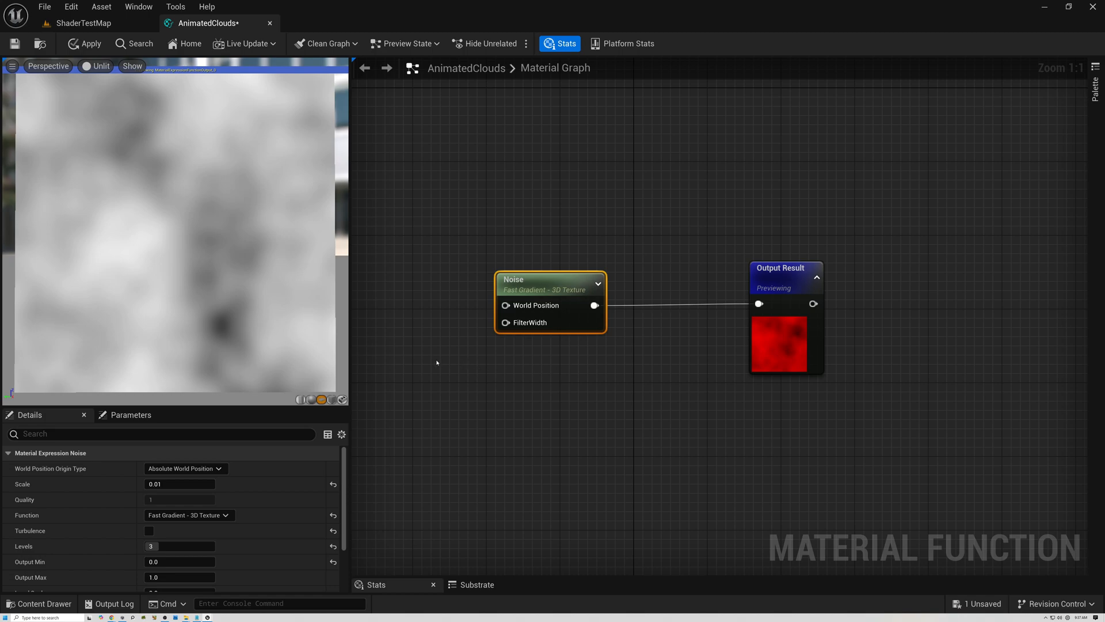
# Add a ScreenPosition node to the graph ahead of the Noise node
pyautogui.moveTo(448, 367); pyautogui.dragTo(632, 382, button='right')
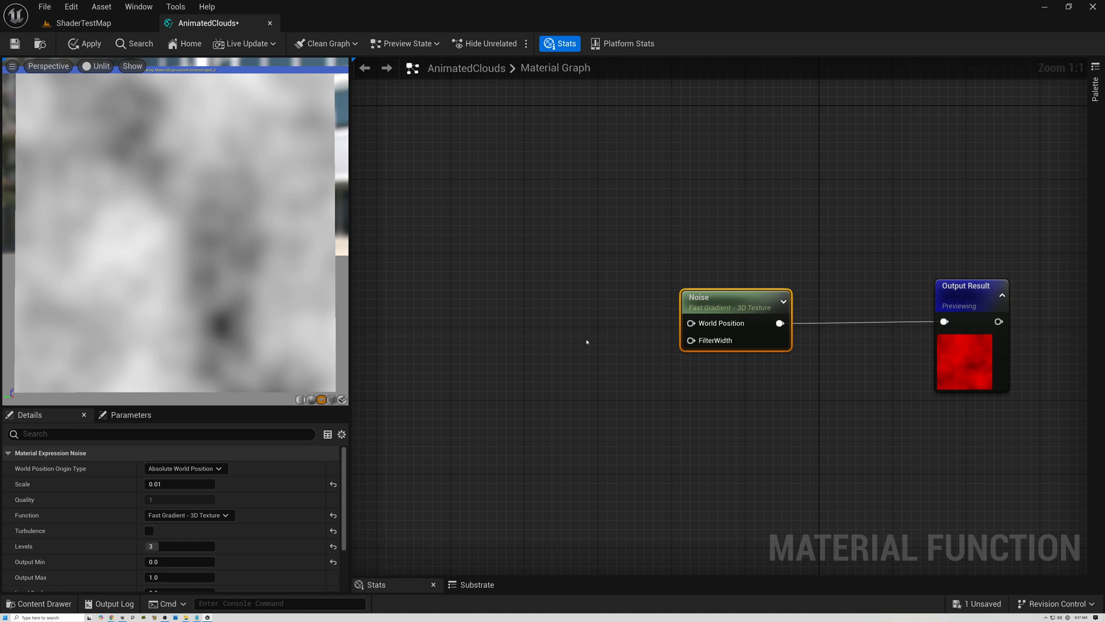
pyautogui.moveTo(471, 329); pyautogui.dragTo(503, 328, button='right')
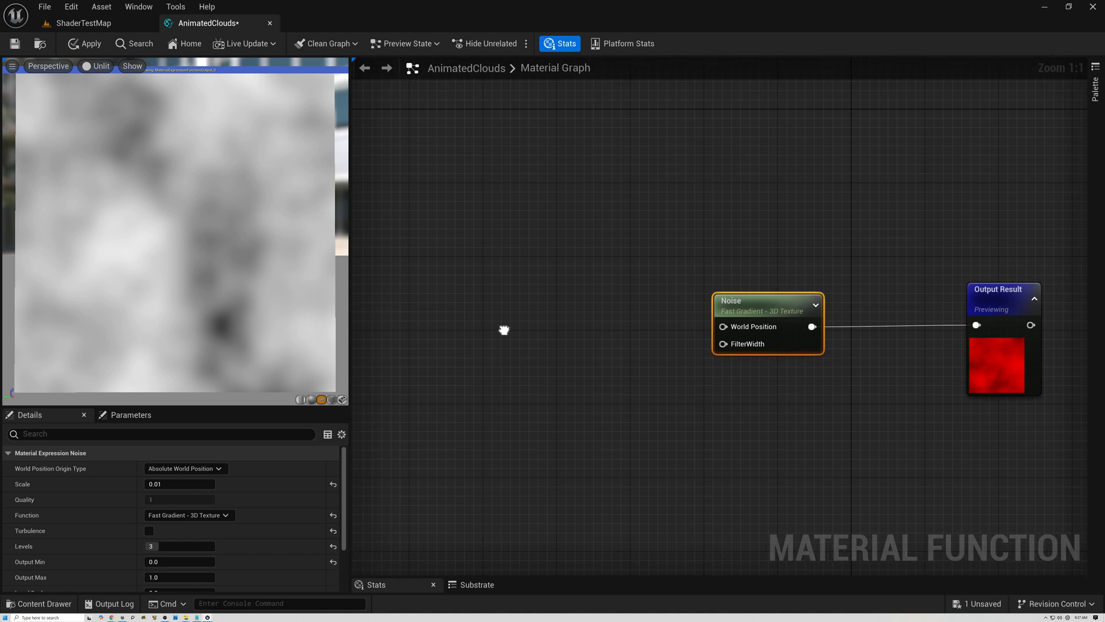
pyautogui.rightClick(438, 264)
pyautogui.write('screen')
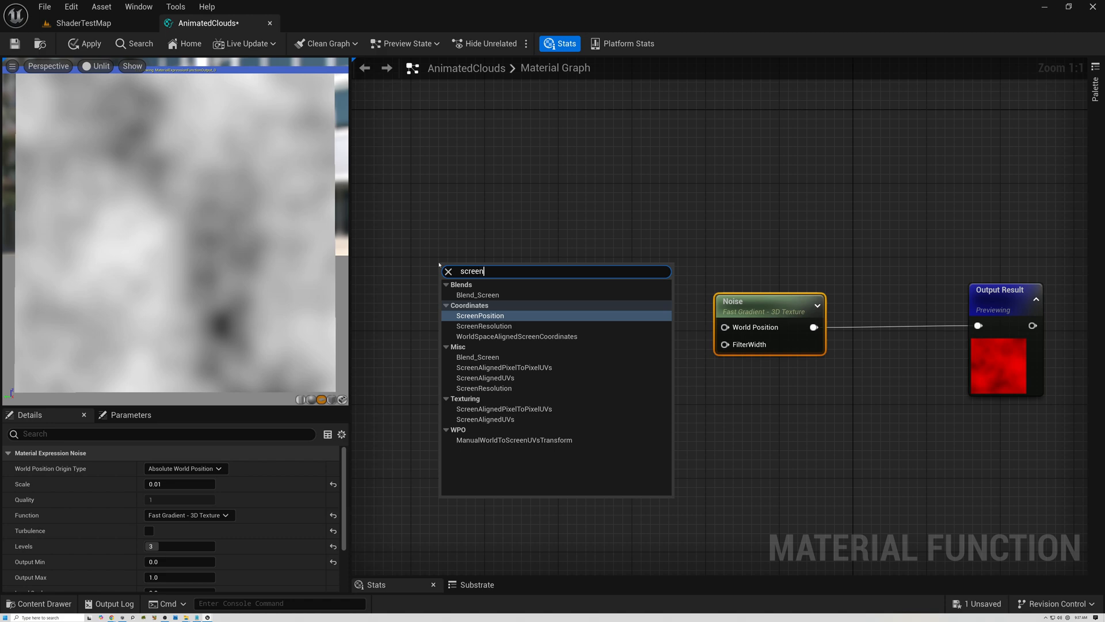
pyautogui.click(478, 316)
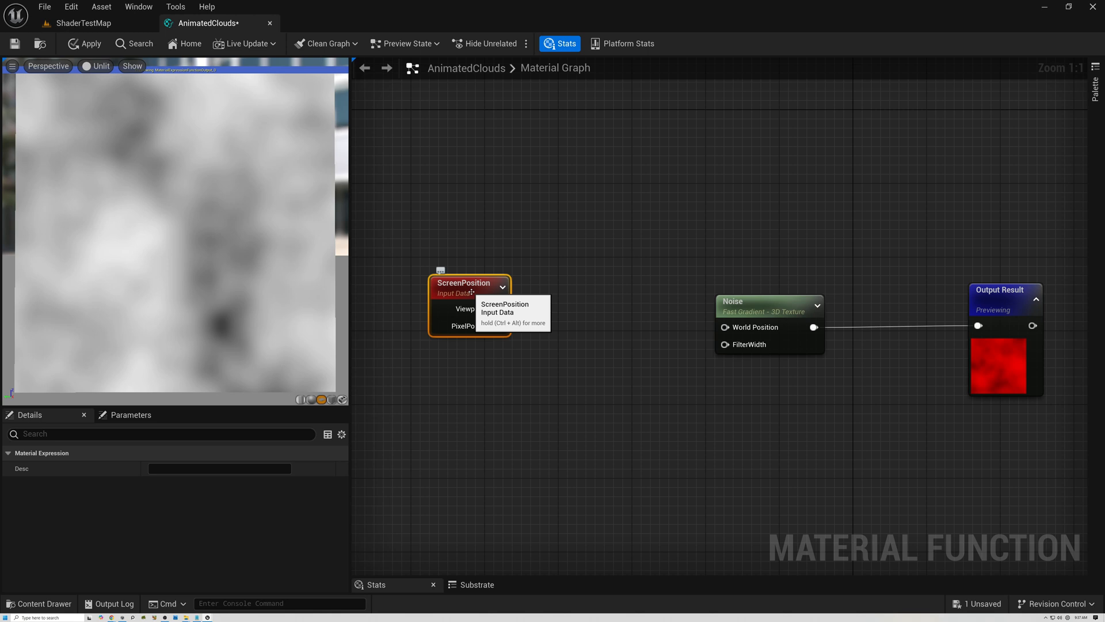
# Connect the ScreenPosition node's ViewportUV output directly to Output Result to preview the screen UVs
pyautogui.scroll(4, 473, 315)
pyautogui.scroll(2, 473, 316)
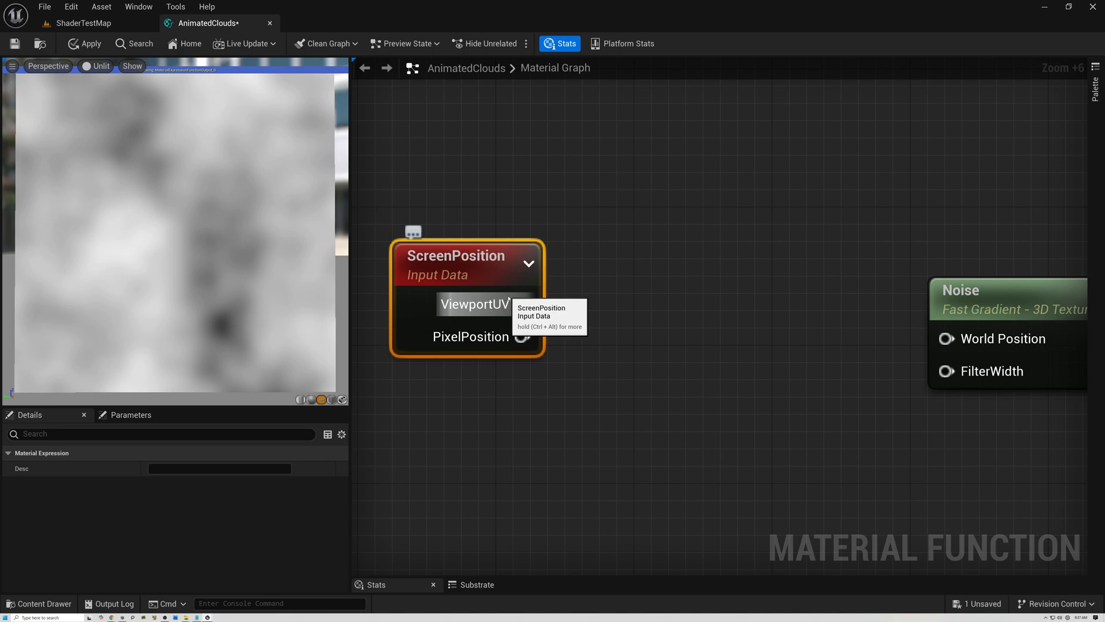
pyautogui.scroll(-5, 576, 296)
pyautogui.scroll(-2, 593, 316)
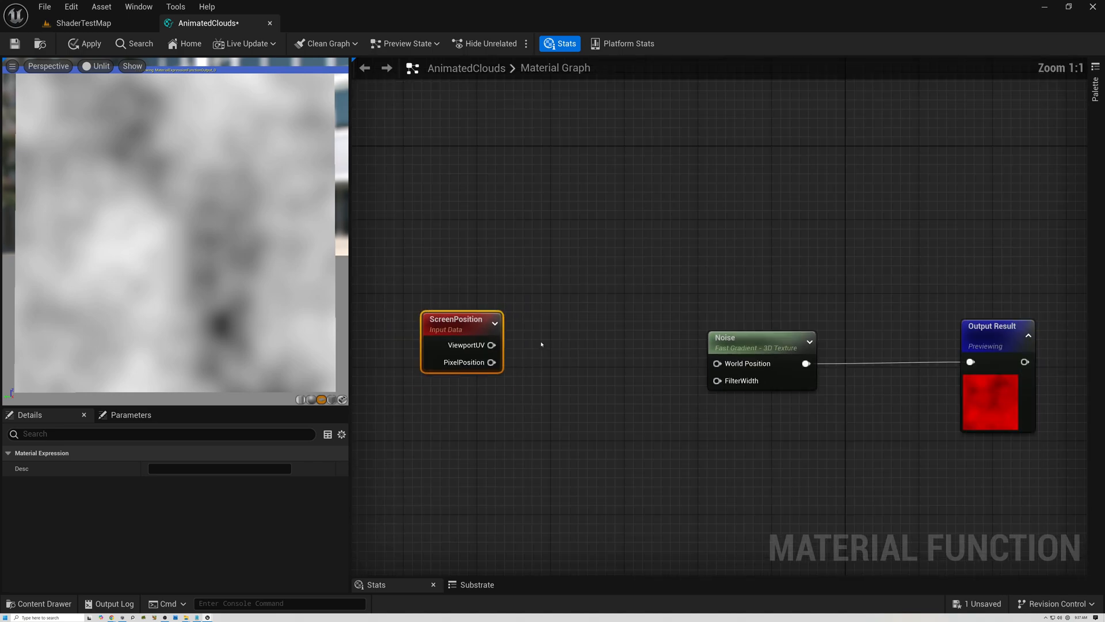
pyautogui.moveTo(497, 344); pyautogui.dragTo(917, 360)
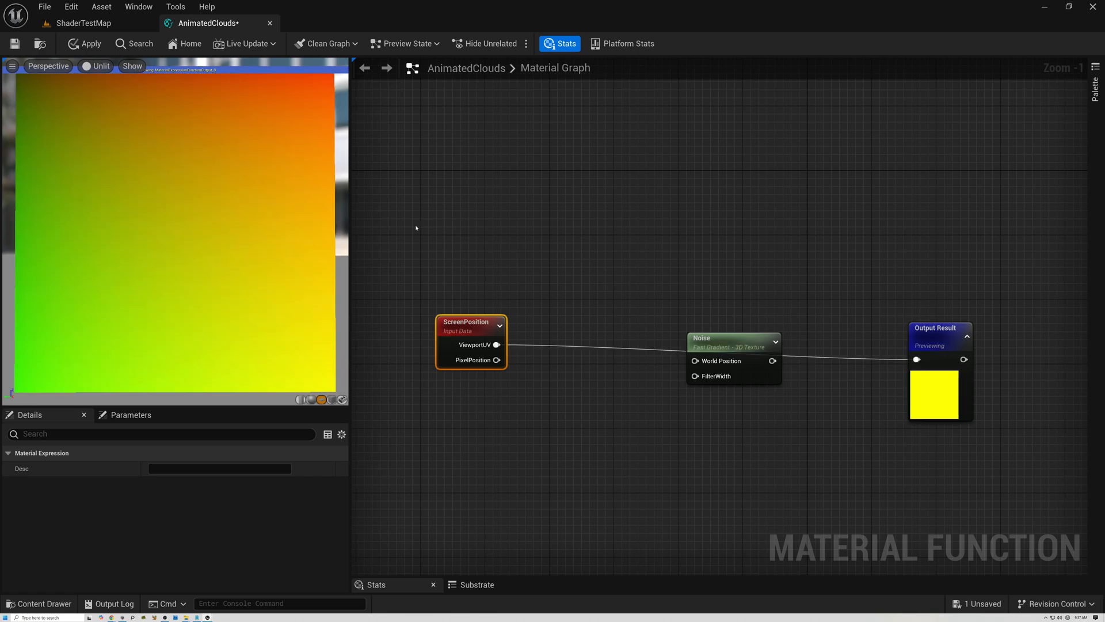
# Examine how the screen UVs span the preview mesh at different zoom levels and viewport heights
pyautogui.moveTo(255, 272); pyautogui.dragTo(255, 248, button='right')
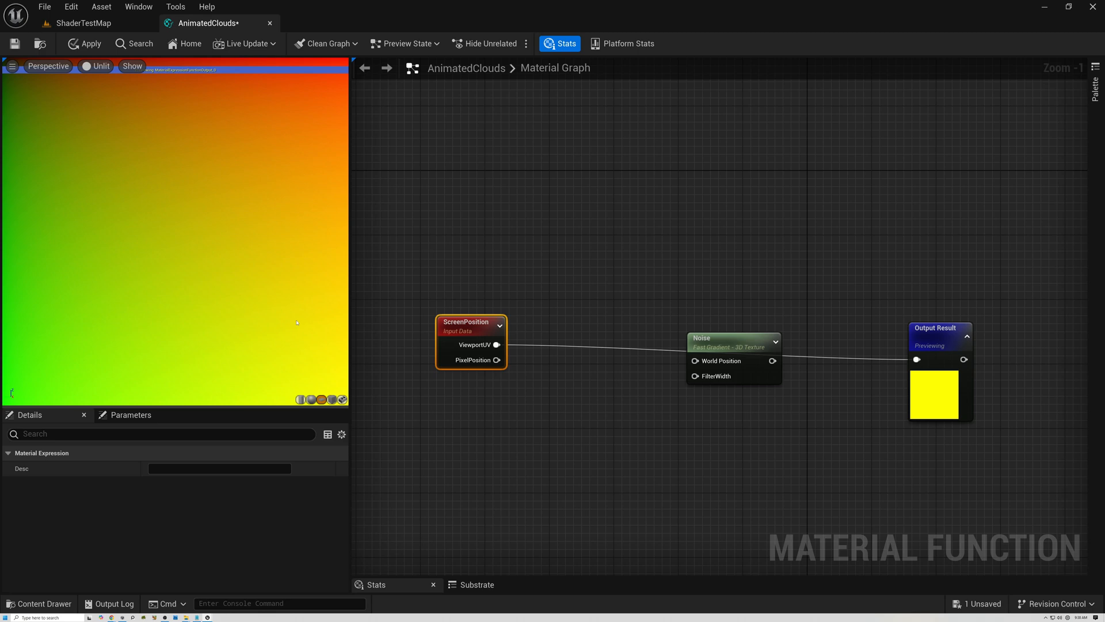
pyautogui.moveTo(175, 230); pyautogui.dragTo(175, 265, button='right')
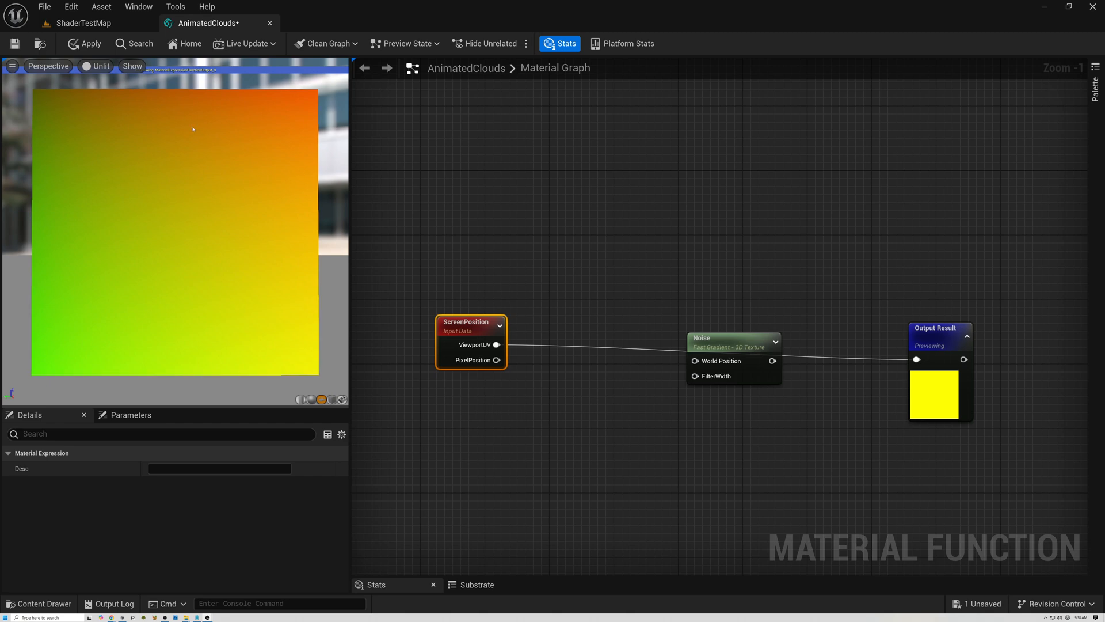
pyautogui.moveTo(235, 239); pyautogui.dragTo(235, 200, button='right')
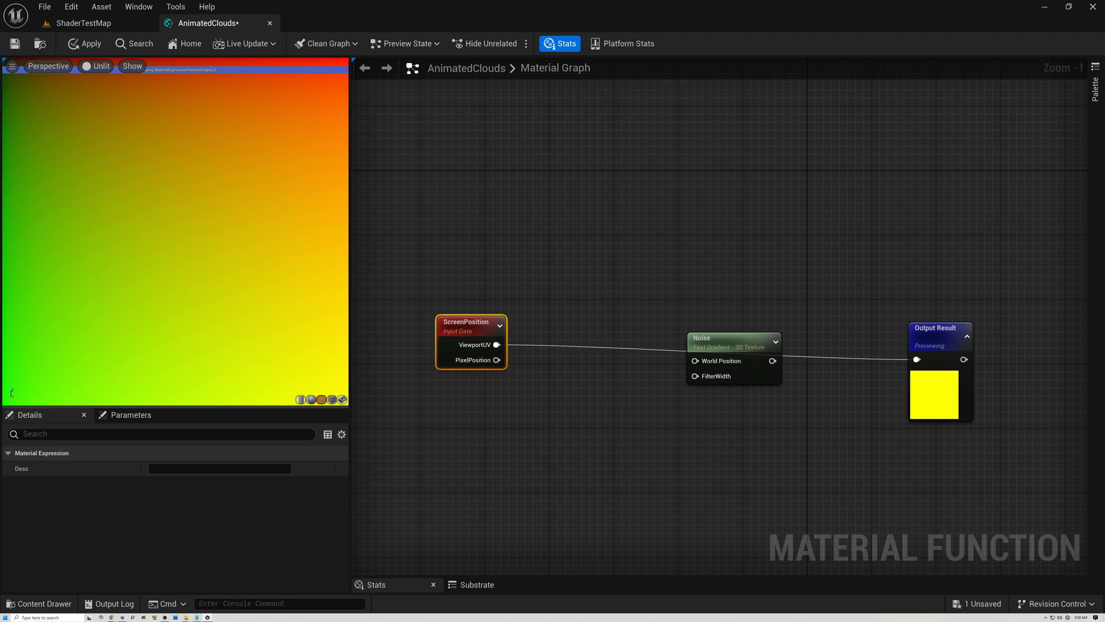
pyautogui.moveTo(217, 406); pyautogui.dragTo(231, 136)
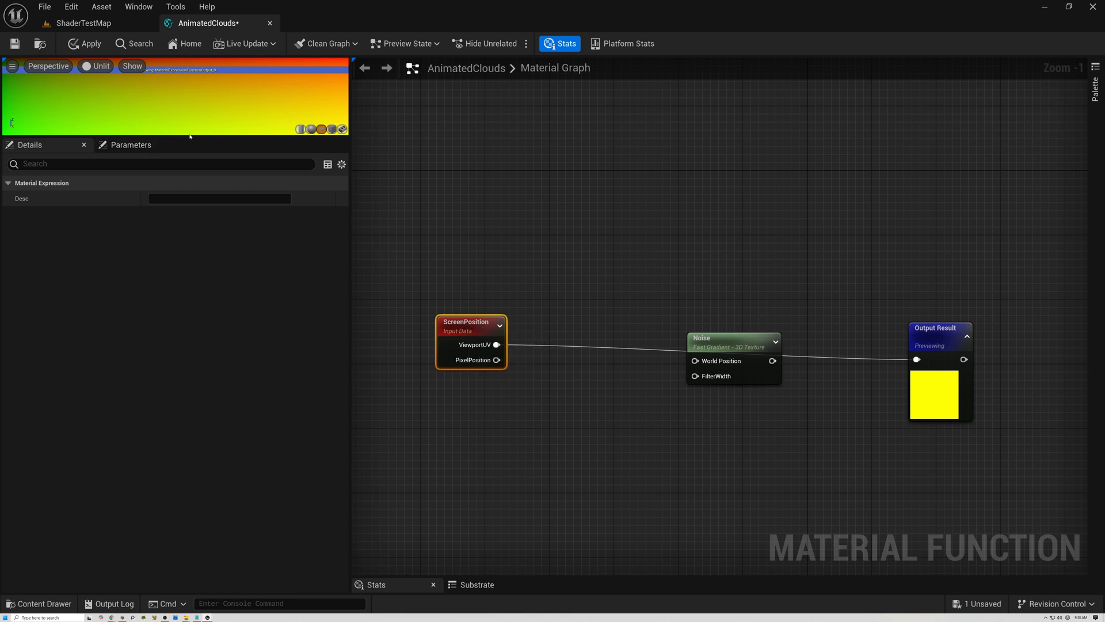
pyautogui.moveTo(190, 136); pyautogui.dragTo(193, 401)
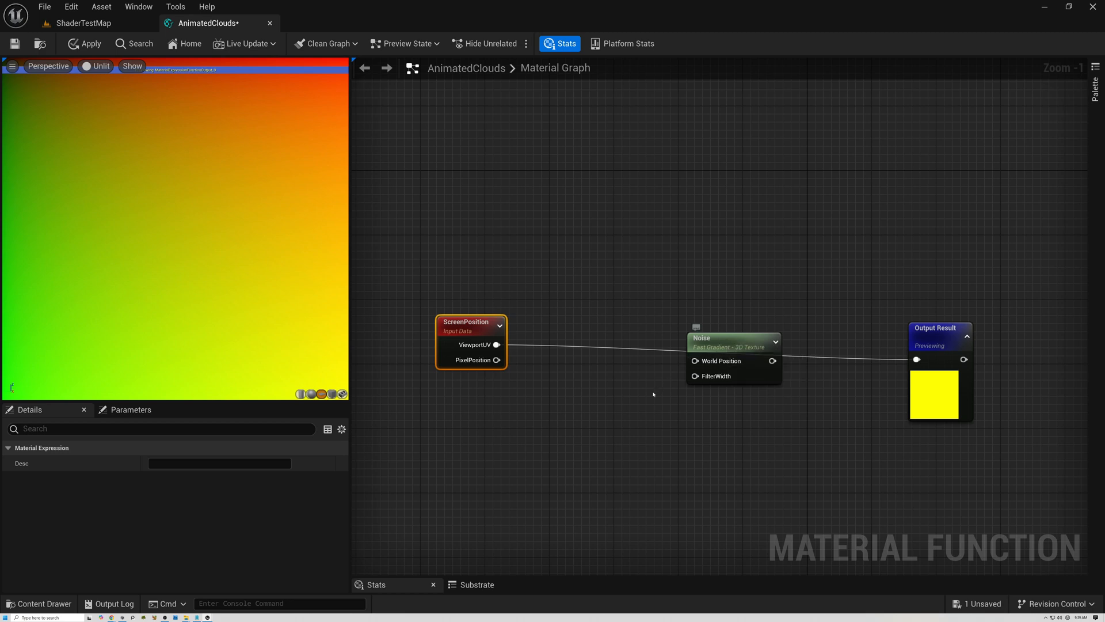
# Add a ScreenResolution node and place it just below the ScreenPosition node
pyautogui.rightClick(434, 414)
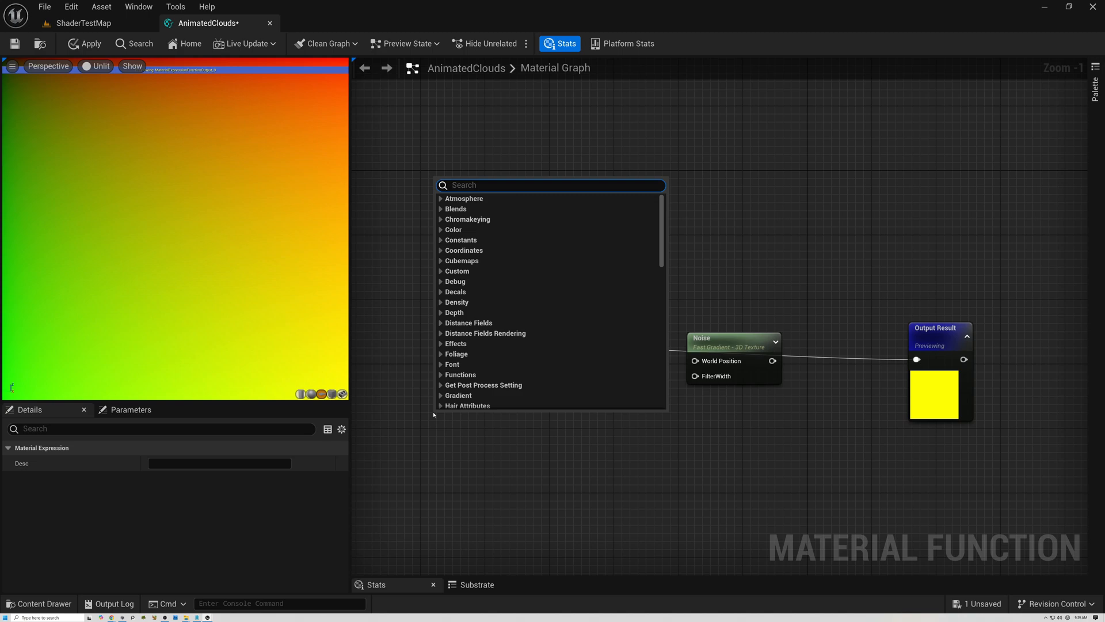
pyautogui.write('screen')
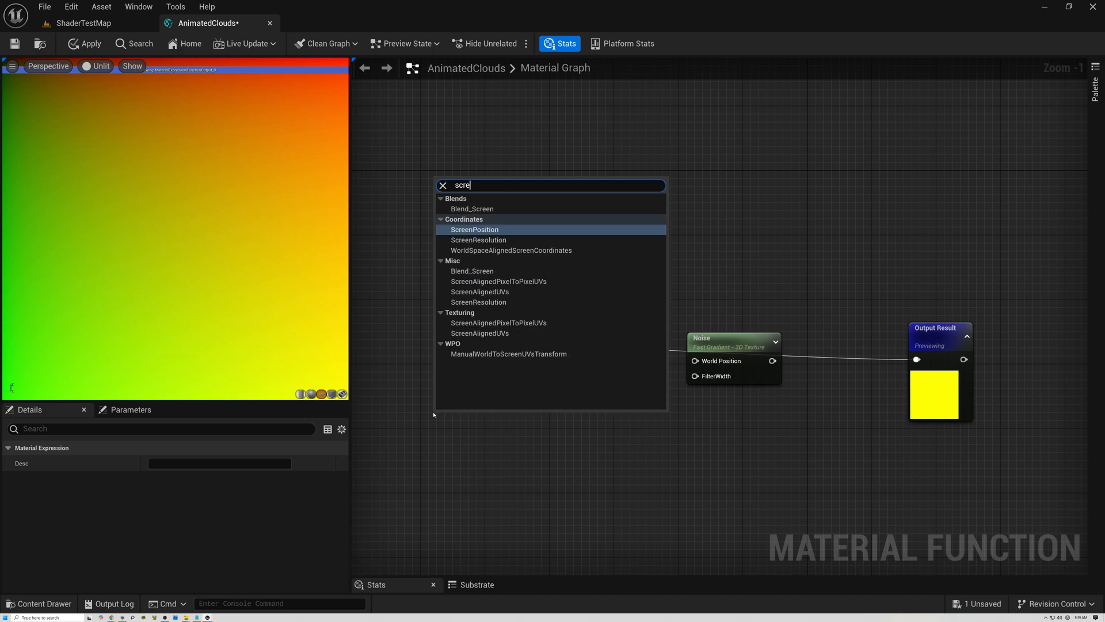
pyautogui.click(481, 240)
pyautogui.moveTo(468, 426); pyautogui.dragTo(465, 399)
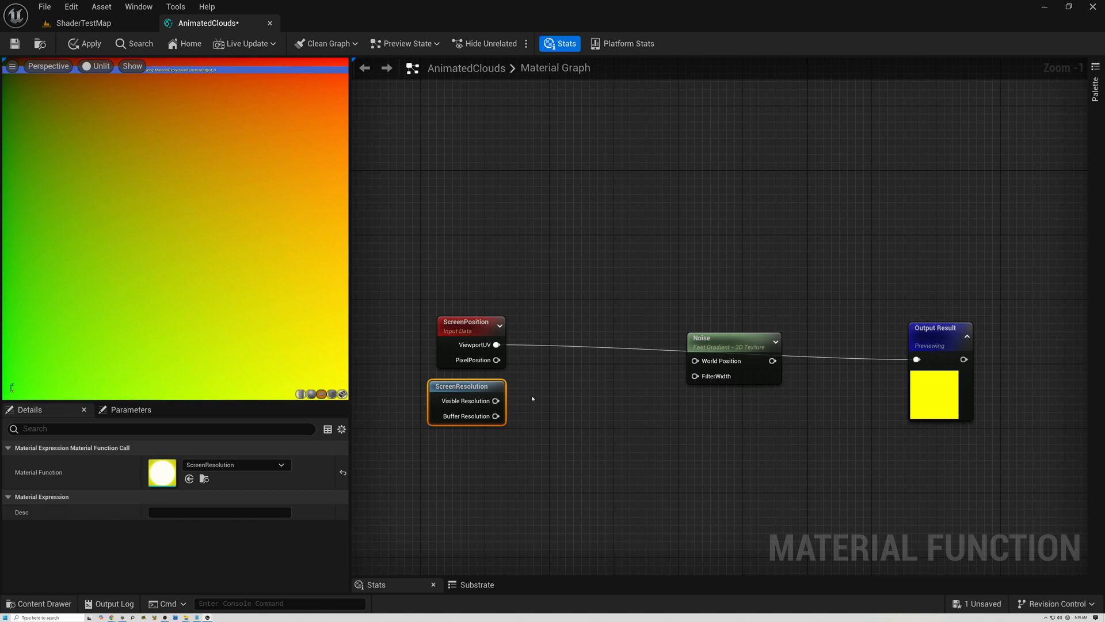
# Add a ComponentMask node fed by ScreenResolution's Visible Resolution and limit it to the R channel
pyautogui.moveTo(497, 400); pyautogui.dragTo(525, 397)
pyautogui.write('comp')
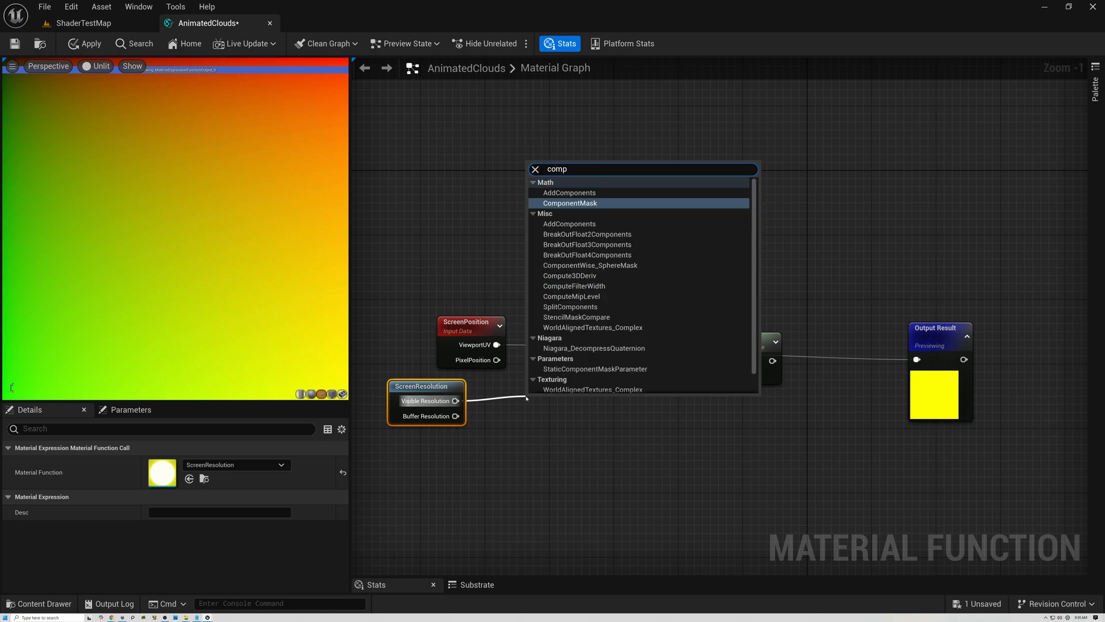
pyautogui.click(573, 203)
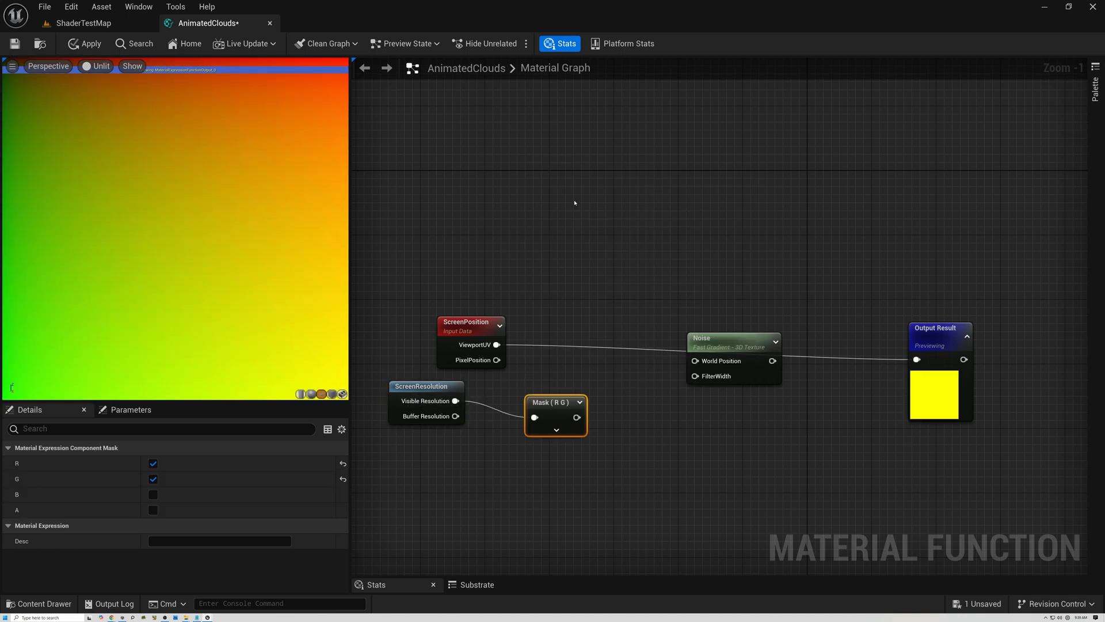
pyautogui.moveTo(548, 404); pyautogui.dragTo(507, 389)
pyautogui.click(516, 415)
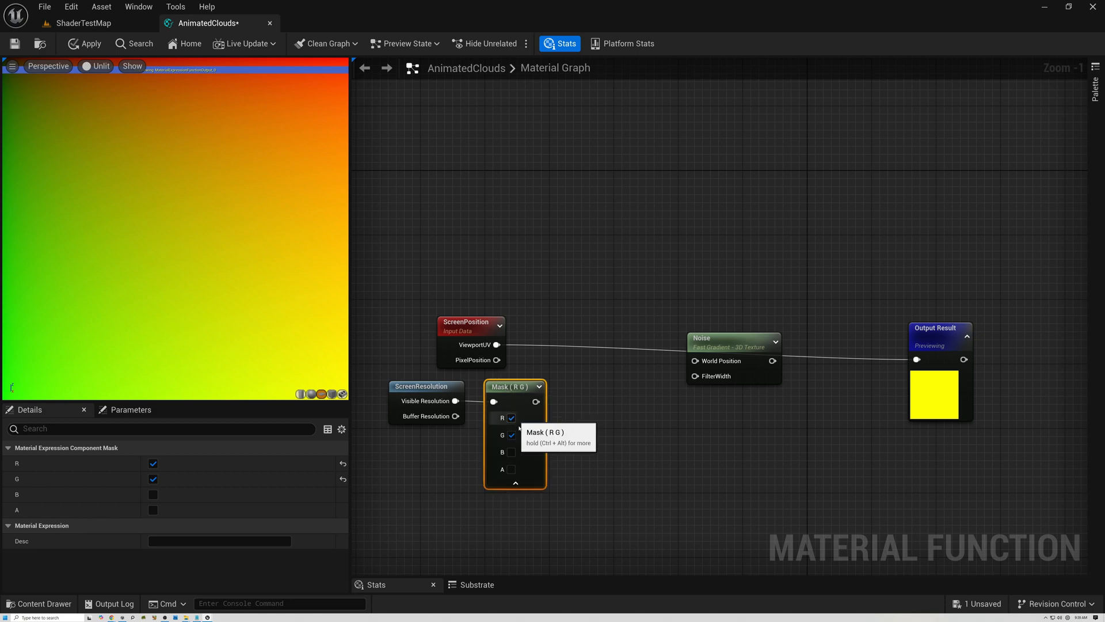
pyautogui.click(511, 435)
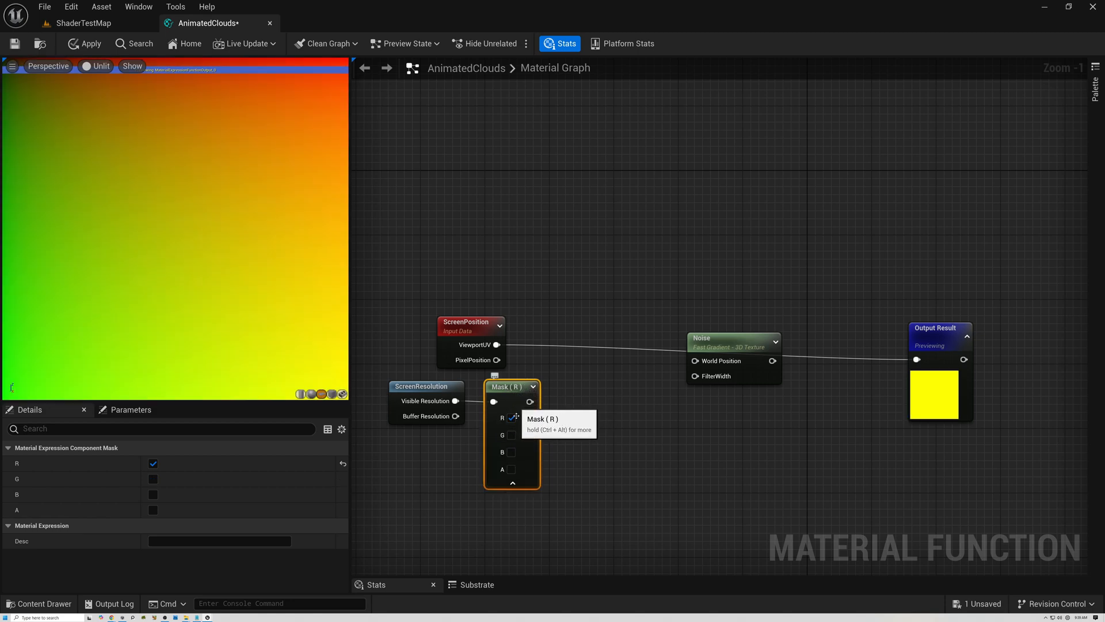
pyautogui.click(513, 484)
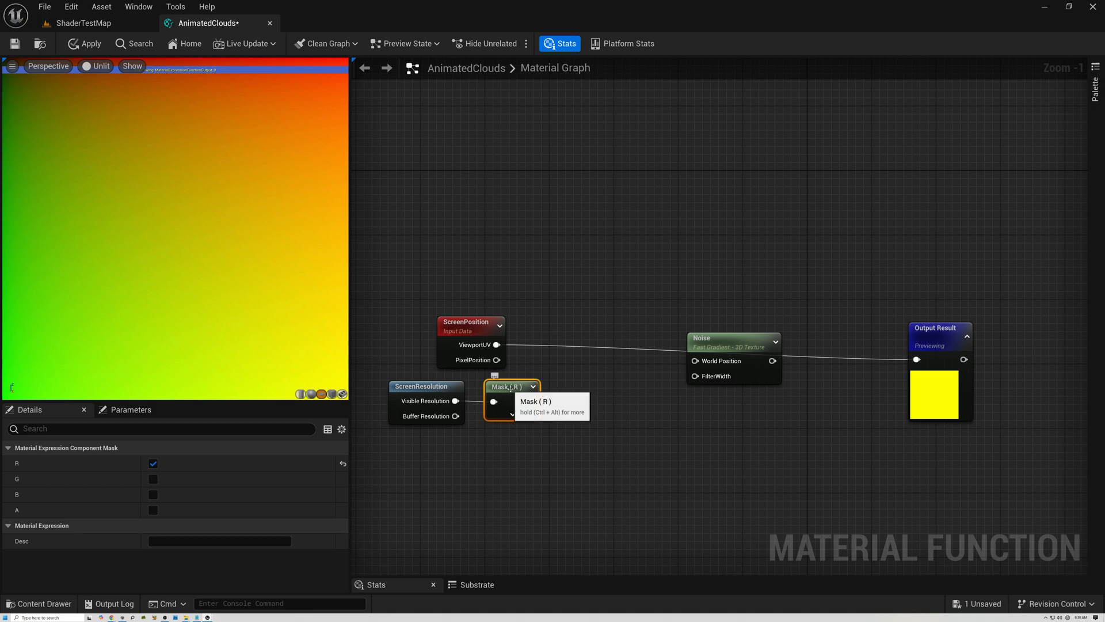
# Duplicate the R mask below the original, switch the copy to only G, and feed it from Visible Resolution
pyautogui.hotkey('ctrl', 'd')
pyautogui.moveTo(531, 393); pyautogui.dragTo(506, 433)
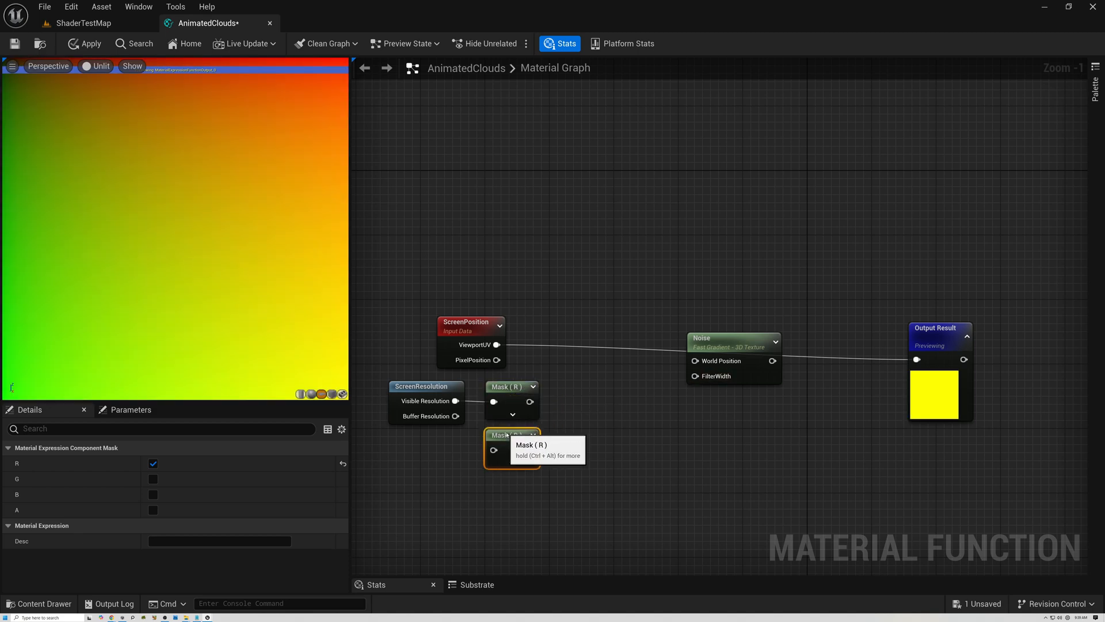
pyautogui.click(513, 463)
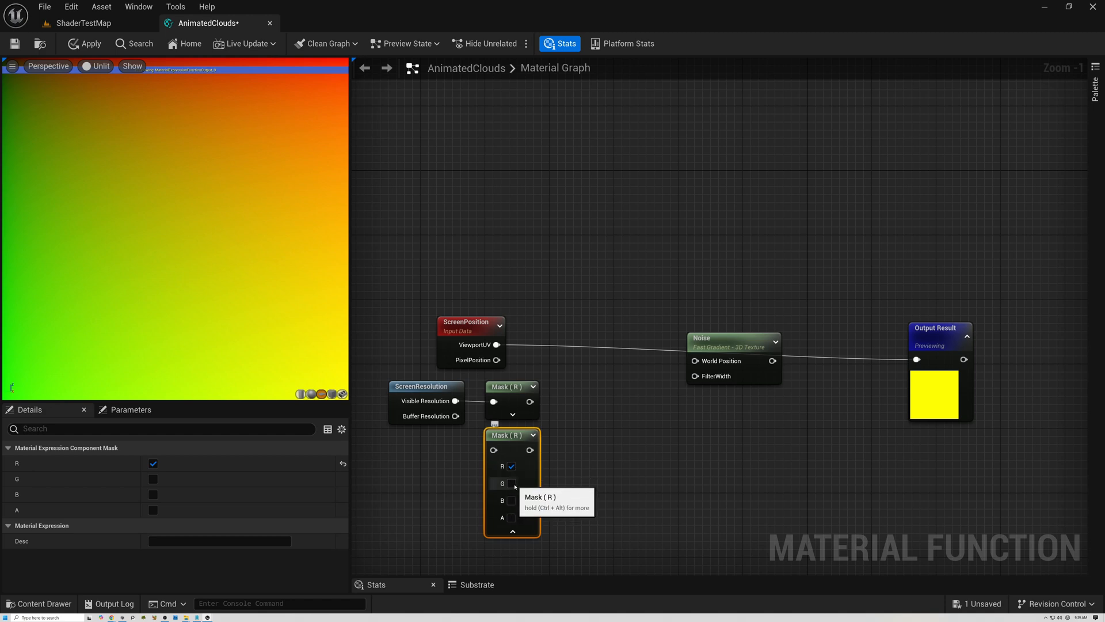
pyautogui.click(511, 483)
pyautogui.click(511, 467)
pyautogui.click(515, 531)
pyautogui.moveTo(456, 401); pyautogui.dragTo(494, 450)
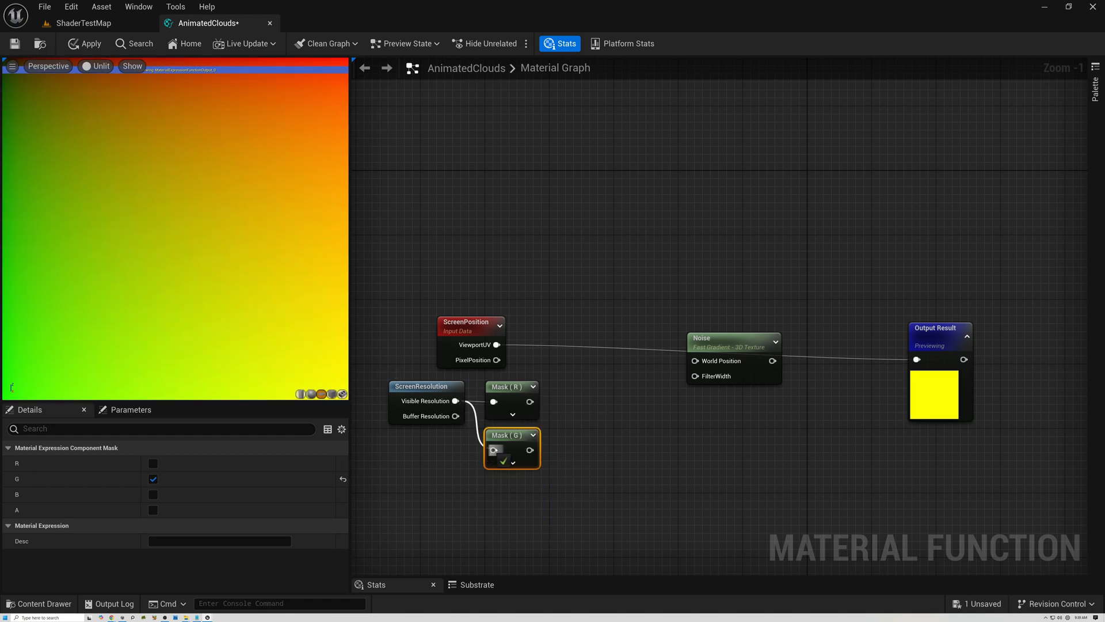
# Add a Divide node with Mask (R) connected to A and Mask (G) connected to B
pyautogui.rightClick(568, 403)
pyautogui.write('divre')
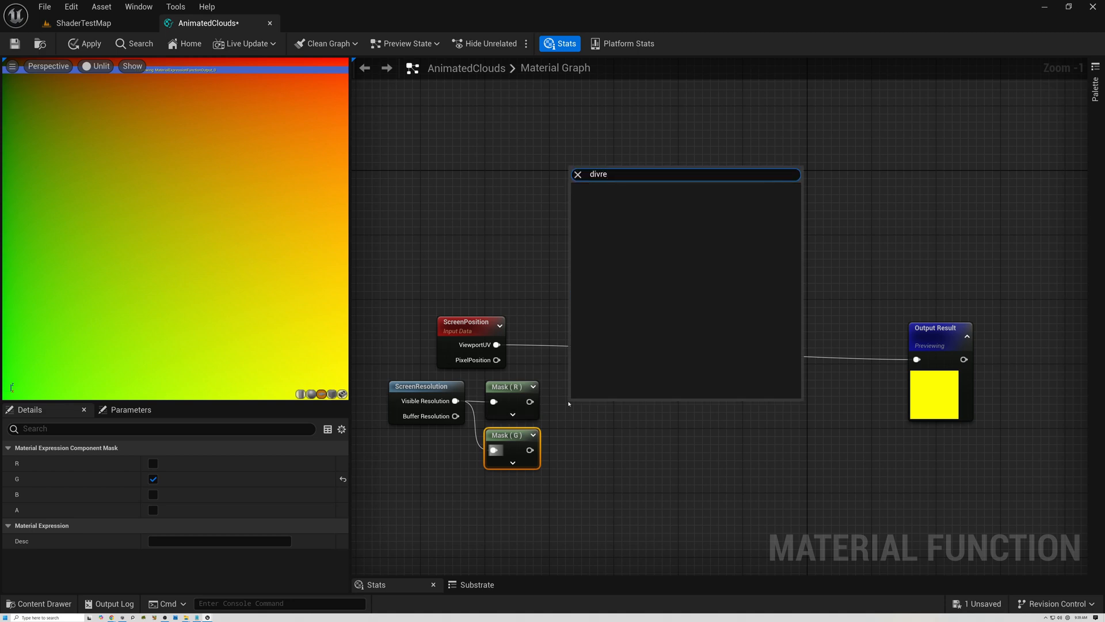
pyautogui.press('BackSpace')
pyautogui.press('BackSpace')
pyautogui.write('ide')
pyautogui.click(596, 203)
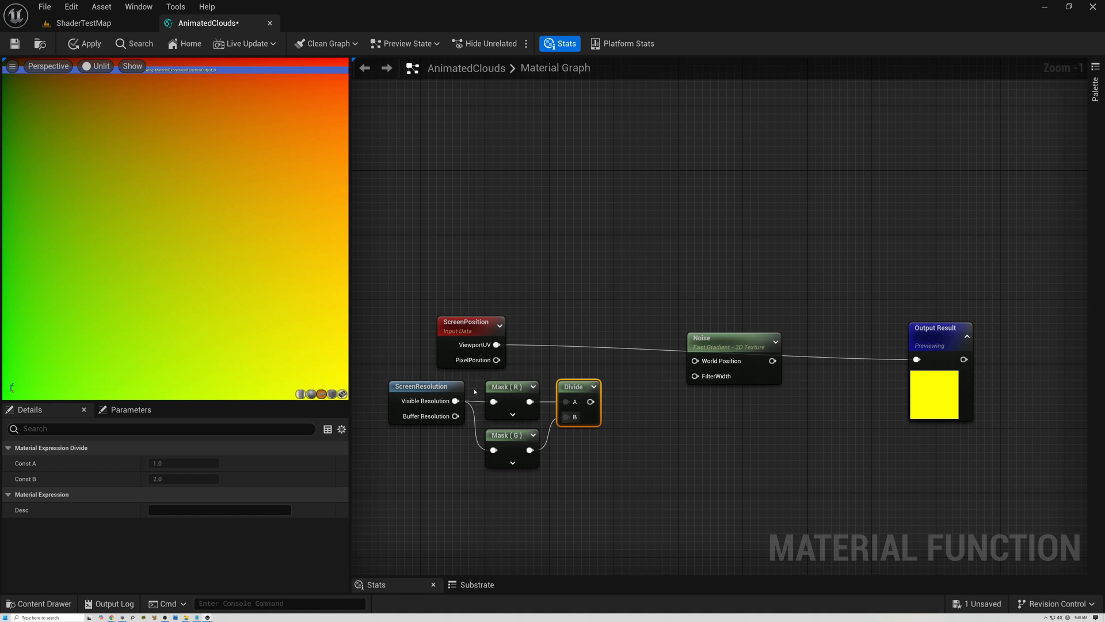
# Tighten the layout of the ScreenResolution, mask and Divide nodes and shift the whole group left to make room
pyautogui.click(503, 384)
pyautogui.moveTo(512, 437); pyautogui.dragTo(513, 428)
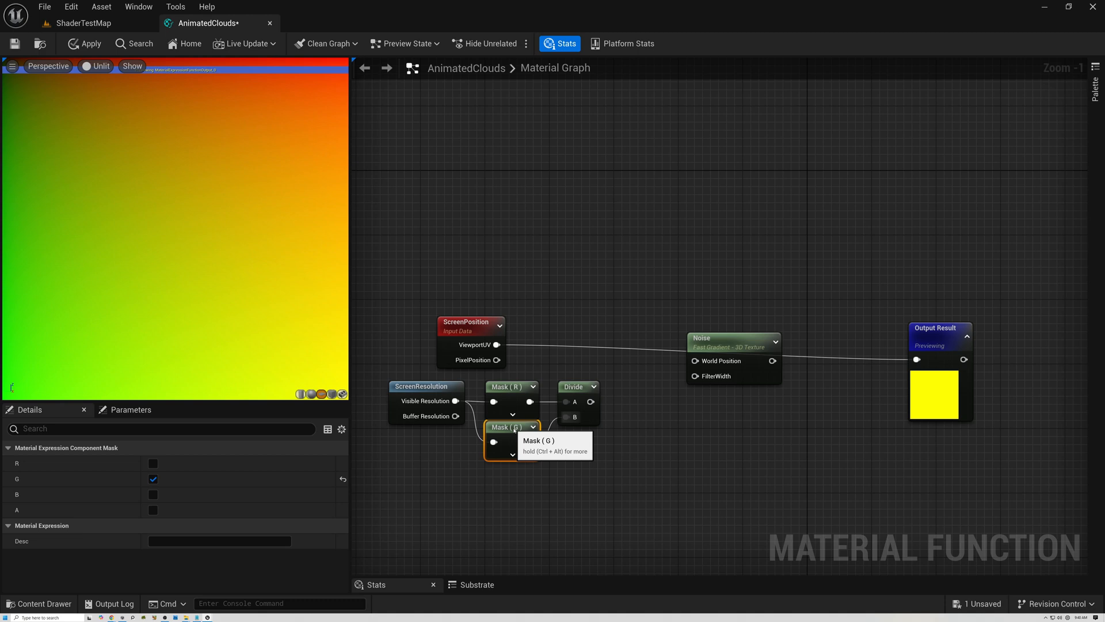
pyautogui.moveTo(575, 392); pyautogui.dragTo(566, 392)
pyautogui.moveTo(426, 387); pyautogui.dragTo(567, 443)
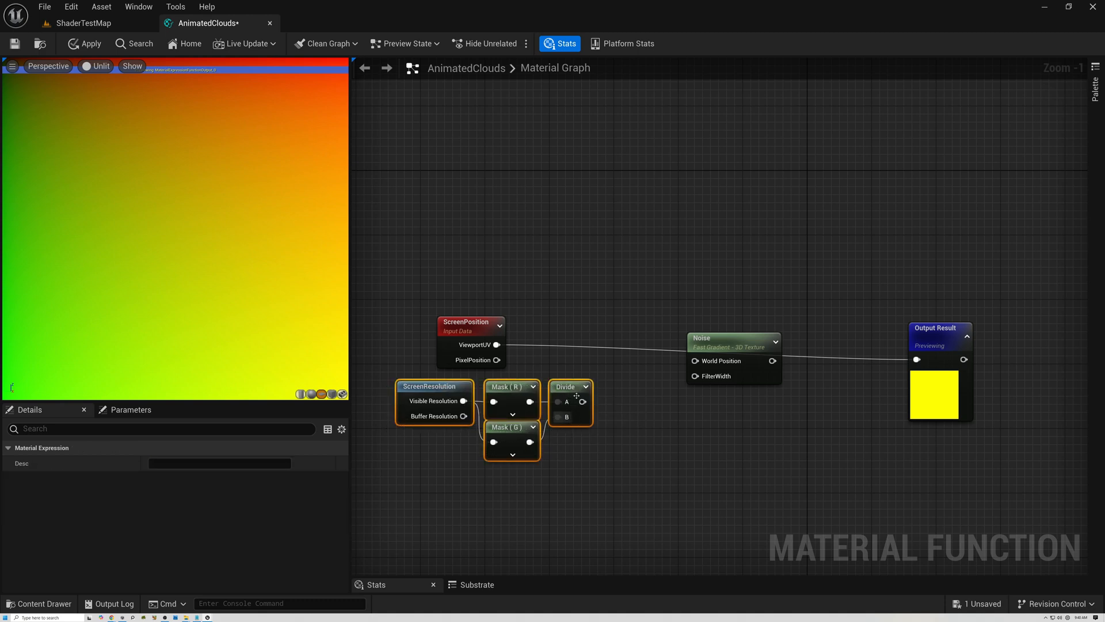
pyautogui.moveTo(564, 386); pyautogui.dragTo(508, 386)
# Add an Append node beside the Divide node and connect Divide's output to its A input
pyautogui.rightClick(558, 402)
pyautogui.write('apeenb')
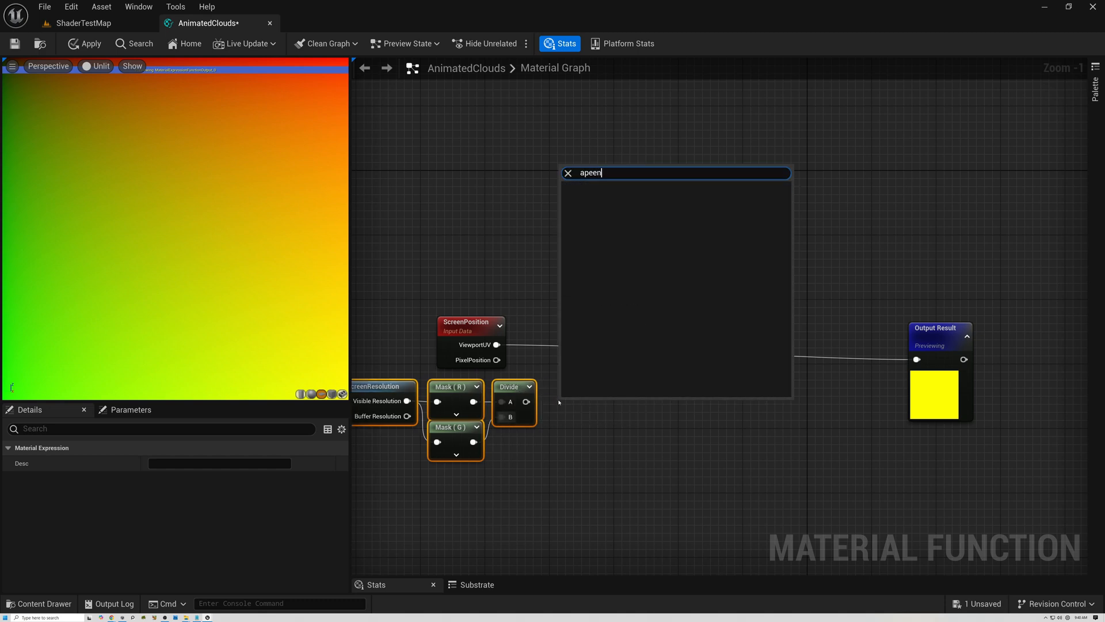
pyautogui.press('BackSpace')
pyautogui.press('BackSpace')
pyautogui.press('BackSpace')
pyautogui.write('pend')
pyautogui.press('Return')
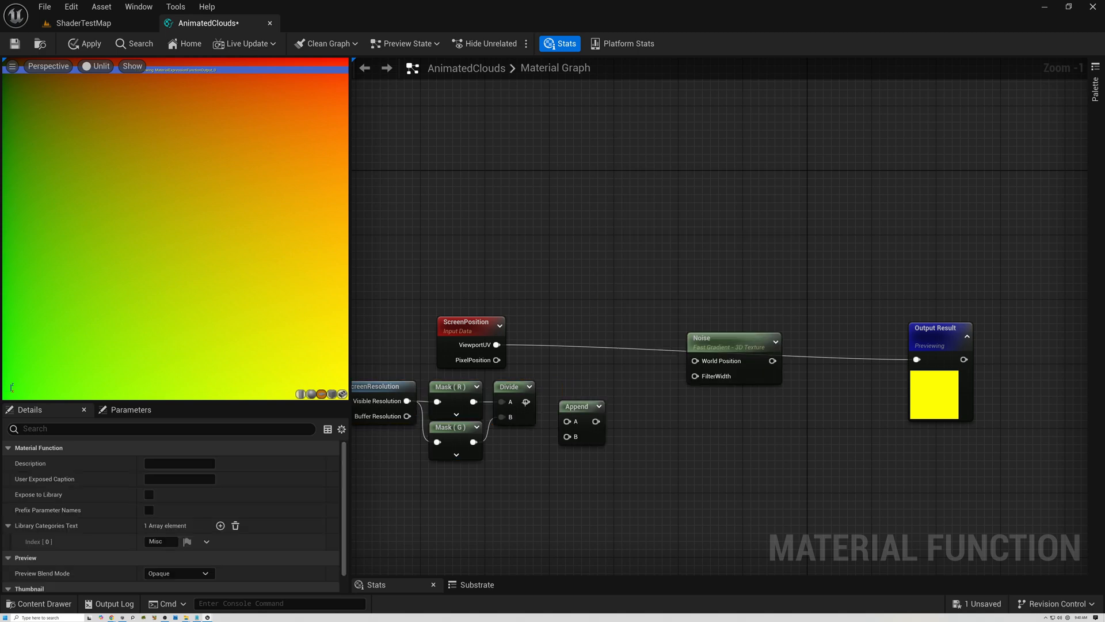
pyautogui.moveTo(579, 407); pyautogui.dragTo(570, 394)
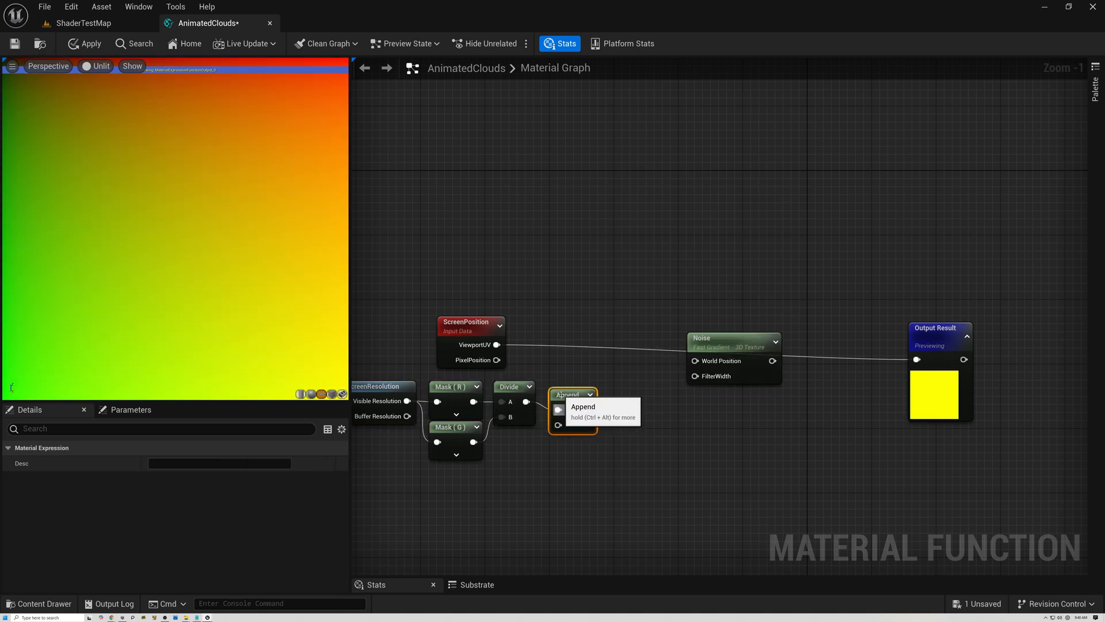
# Add a constant with value 1, connect it to Append's B input, and align both nodes with the group
pyautogui.click(532, 468)
pyautogui.click(554, 484)
pyautogui.write('1')
pyautogui.press('Return')
pyautogui.moveTo(573, 483); pyautogui.dragTo(558, 424)
pyautogui.moveTo(559, 468); pyautogui.dragTo(506, 468)
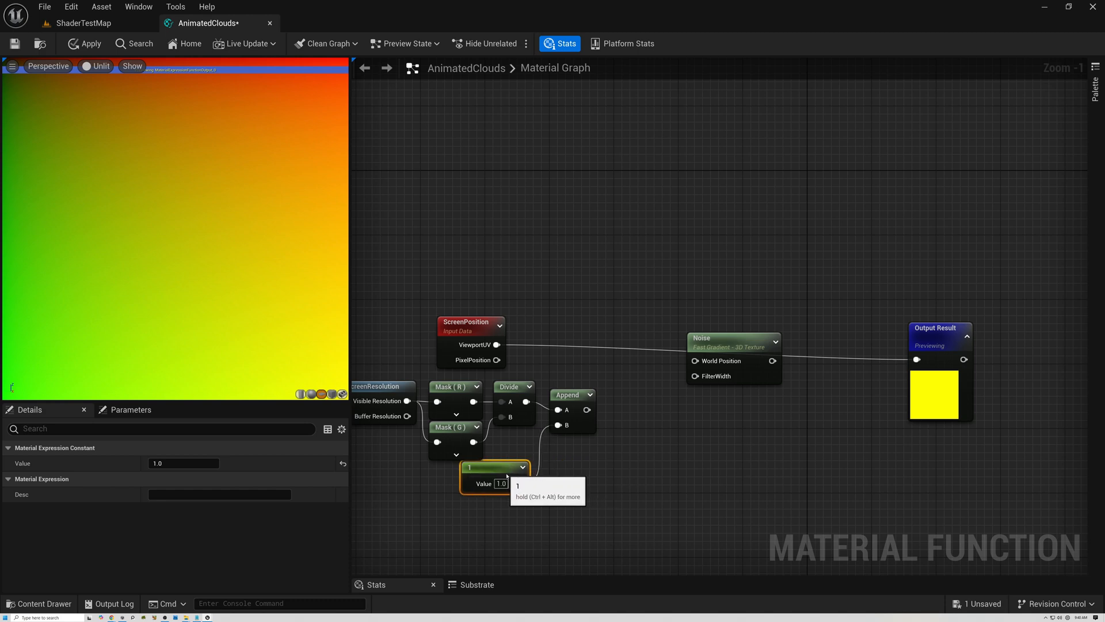
pyautogui.click(571, 398)
pyautogui.moveTo(571, 398); pyautogui.dragTo(564, 390)
# Add a Multiply node with ScreenPosition's ViewportUV in A and Append's output in B, placing ScreenPosition close to it
pyautogui.moveTo(484, 321); pyautogui.dragTo(510, 299)
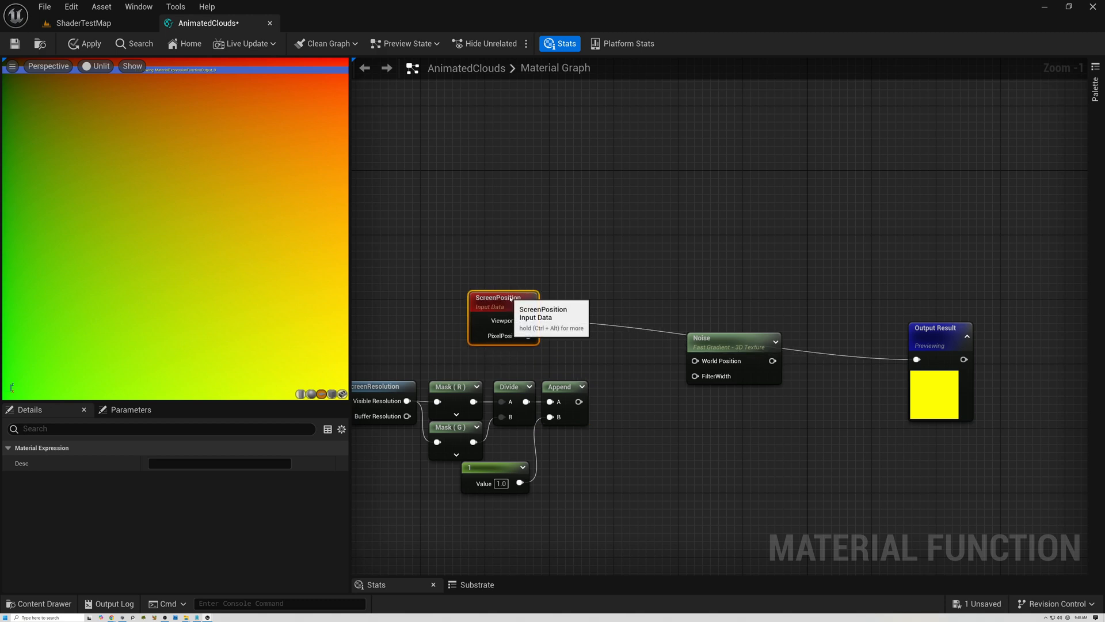
pyautogui.moveTo(529, 320); pyautogui.dragTo(592, 353)
pyautogui.write('mul')
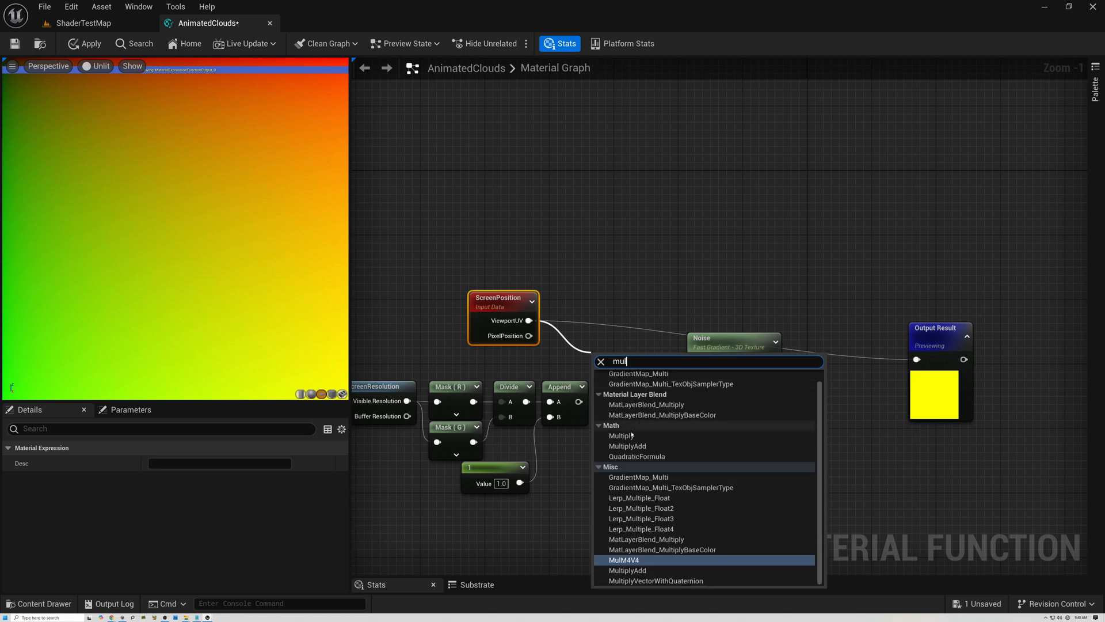
pyautogui.click(627, 437)
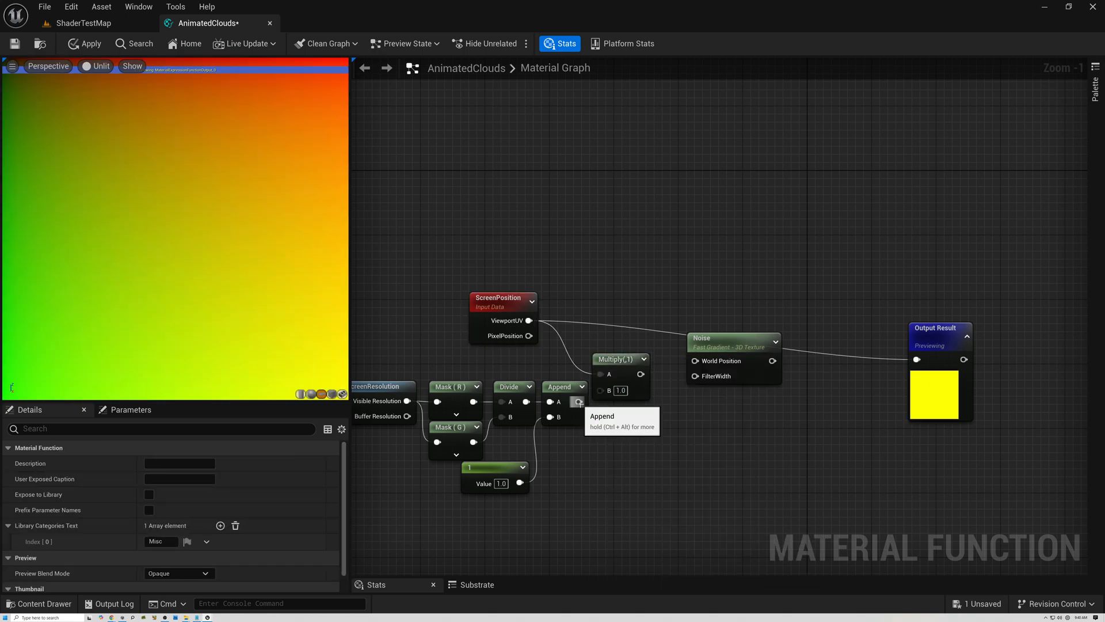
pyautogui.moveTo(604, 390); pyautogui.dragTo(604, 391)
pyautogui.moveTo(504, 302); pyautogui.dragTo(536, 325)
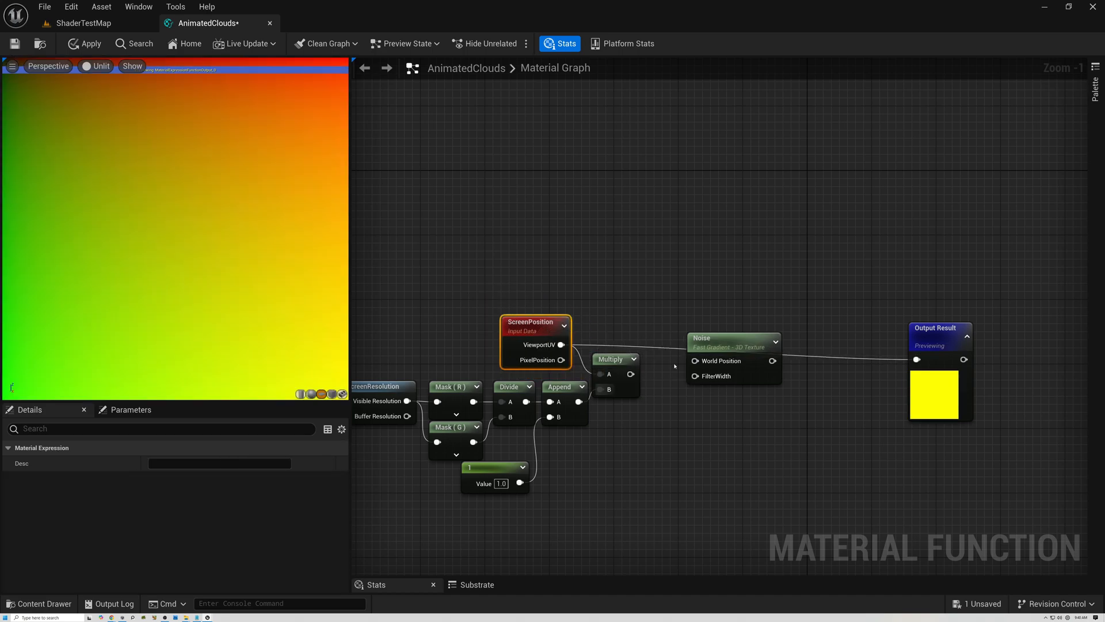
# Preview the aspect-corrected UVs by connecting Multiply's output to Output Result and shrinking the preview viewport's height
pyautogui.moveTo(631, 374); pyautogui.dragTo(917, 359)
pyautogui.scroll(6, 616, 357)
pyautogui.moveTo(616, 323); pyautogui.dragTo(817, 263, button='right')
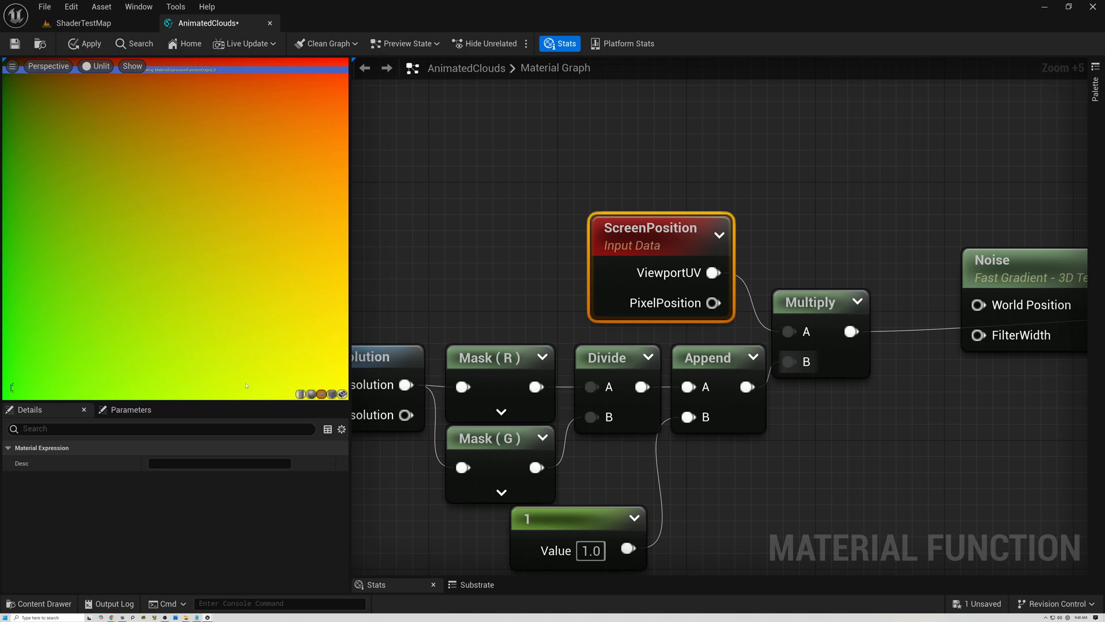
pyautogui.moveTo(237, 401); pyautogui.dragTo(244, 148)
# Move the Noise node up, clear of the wire running from Multiply to Output Result
pyautogui.moveTo(843, 232); pyautogui.dragTo(448, 218, button='right')
pyautogui.moveTo(588, 244); pyautogui.dragTo(669, 164)
pyautogui.moveTo(457, 319); pyautogui.dragTo(616, 344, button='right')
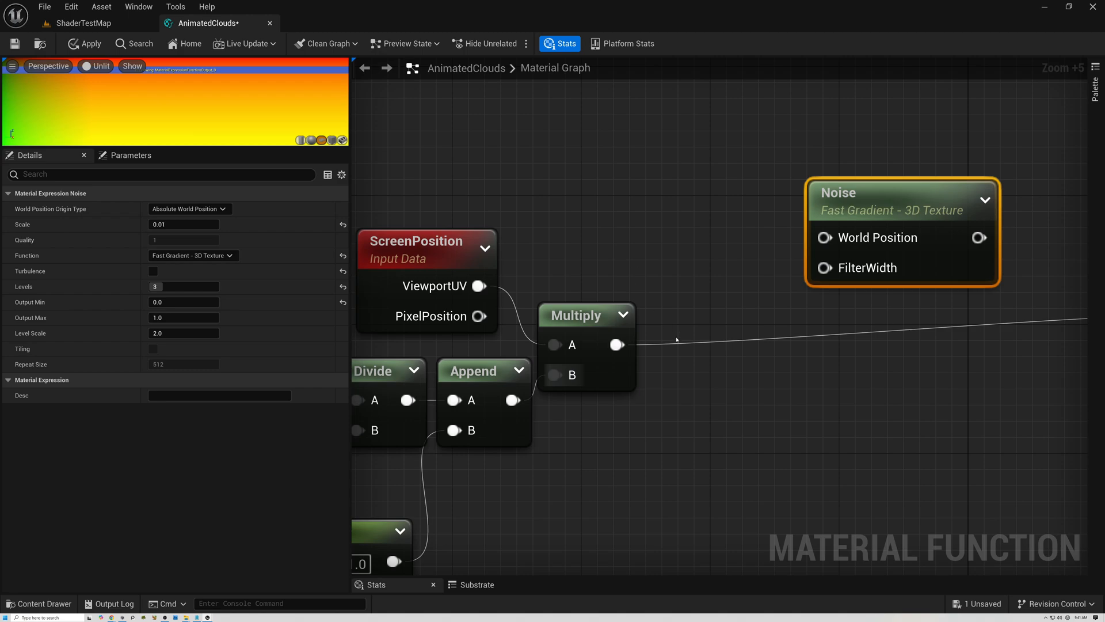
# Add a Frac node after Multiply and connect its output to Output Result
pyautogui.moveTo(617, 344); pyautogui.dragTo(676, 351)
pyautogui.write('frac')
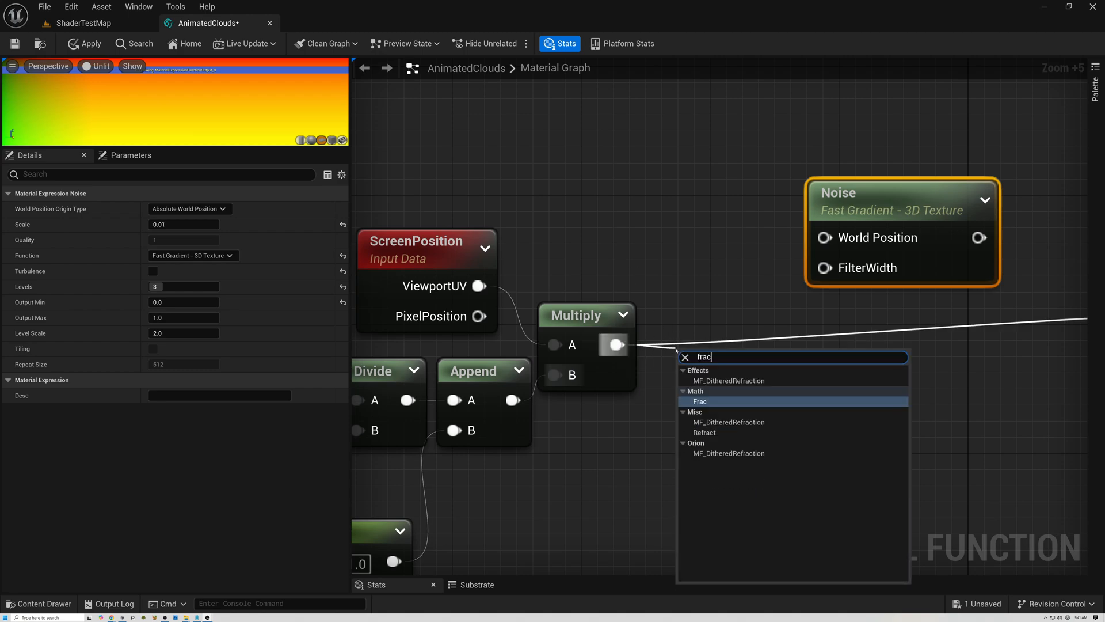
pyautogui.click(790, 380)
pyautogui.moveTo(791, 378); pyautogui.dragTo(593, 368, button='right')
pyautogui.moveTo(452, 380); pyautogui.dragTo(907, 304)
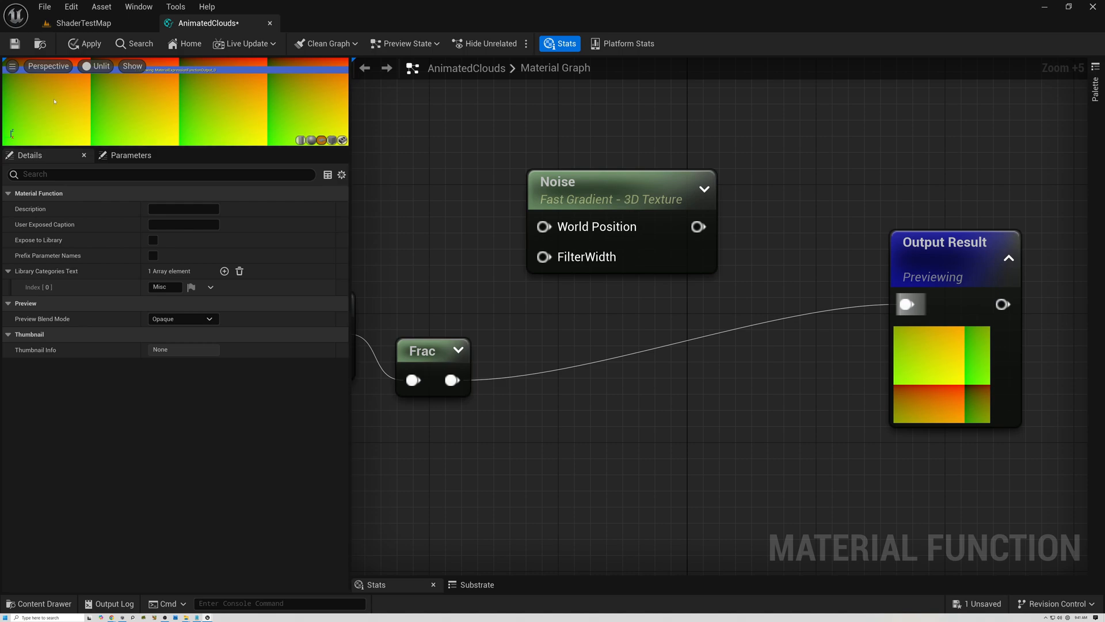
# Examine the Frac result in the preview at a taller, near-square viewport size and review the node chain
pyautogui.moveTo(184, 154); pyautogui.dragTo(219, 403)
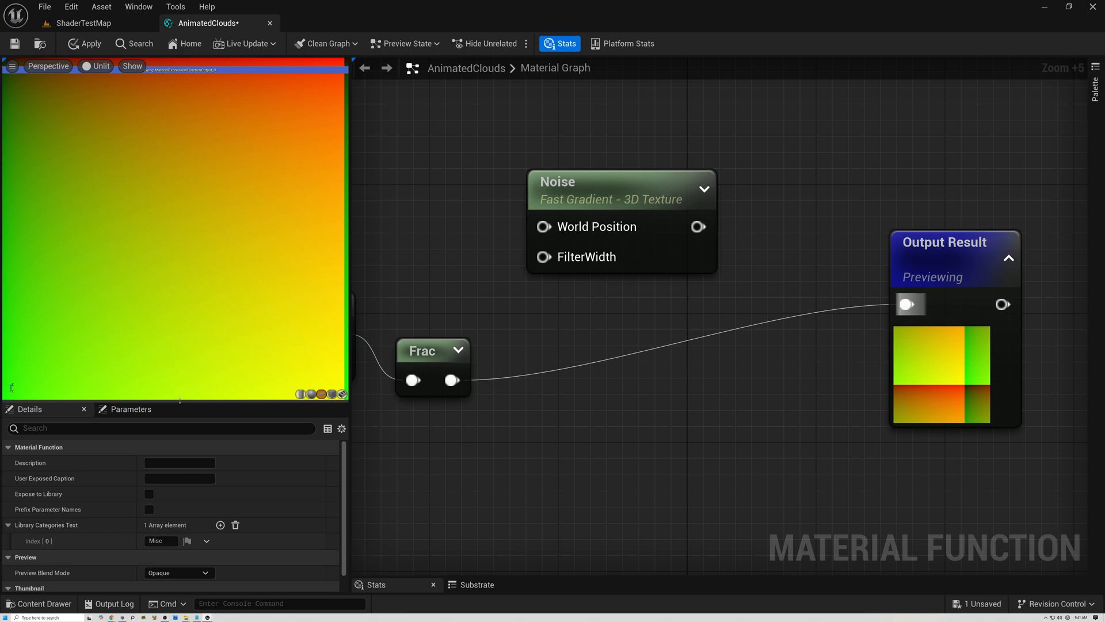
pyautogui.moveTo(180, 400); pyautogui.dragTo(181, 396)
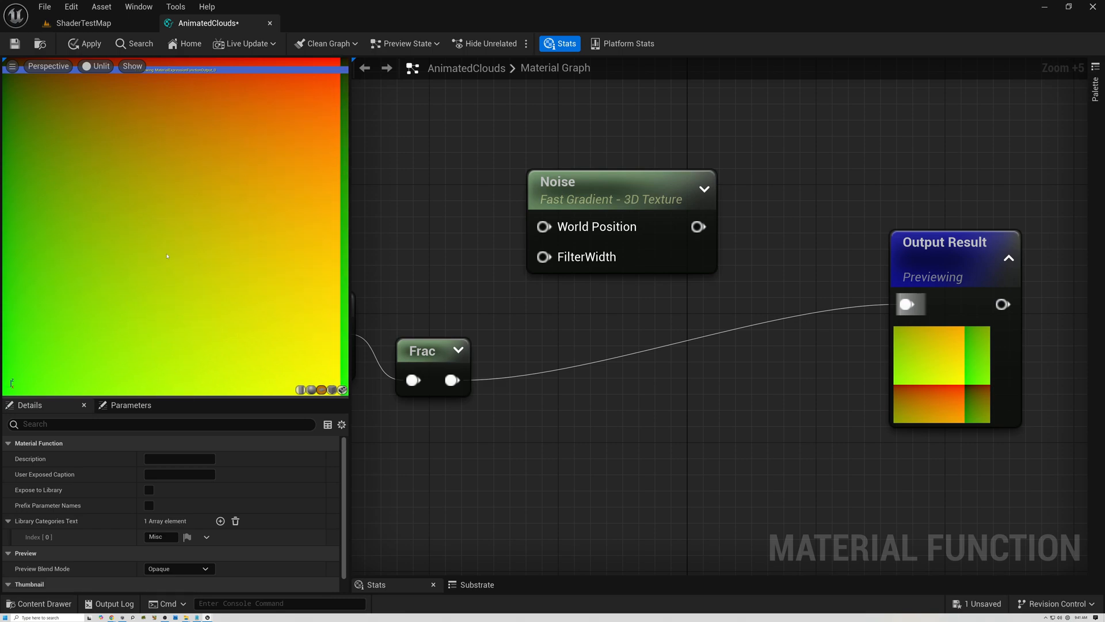
pyautogui.moveTo(191, 397); pyautogui.dragTo(253, 402)
pyautogui.moveTo(461, 279); pyautogui.dragTo(787, 307, button='right')
pyautogui.scroll(-1, 731, 291)
pyautogui.scroll(-3, 731, 291)
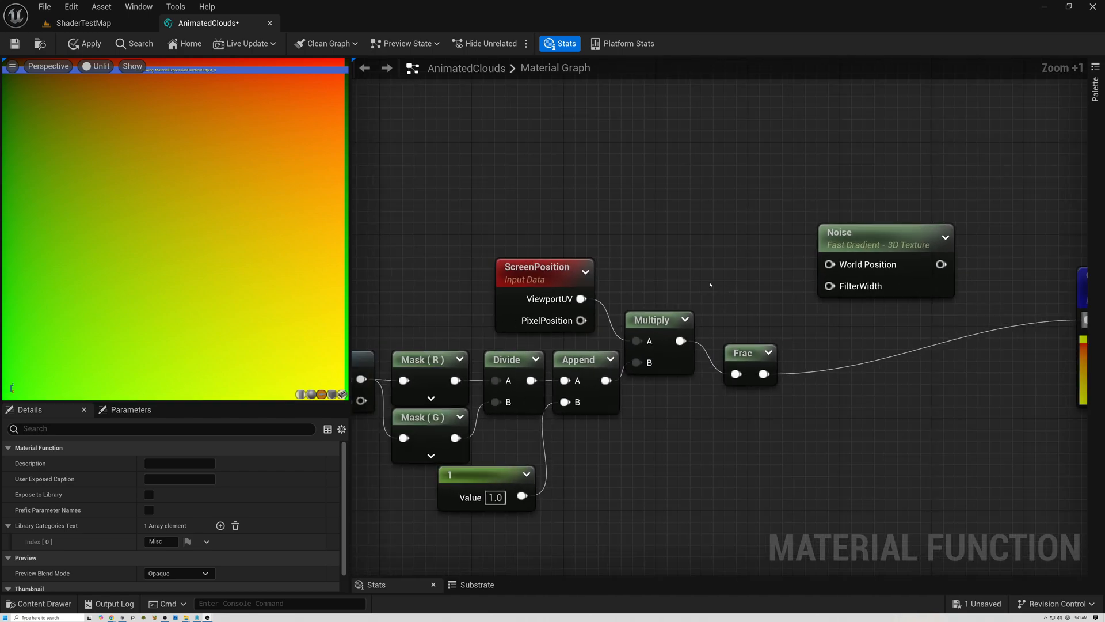
# Make room in the graph by moving the screen-position UV chain away from Frac, shifting Frac towards Output Result and repositioning Noise between them
pyautogui.moveTo(710, 284); pyautogui.dragTo(601, 266, button='right')
pyautogui.moveTo(534, 358); pyautogui.dragTo(788, 528)
pyautogui.moveTo(769, 317); pyautogui.dragTo(662, 323)
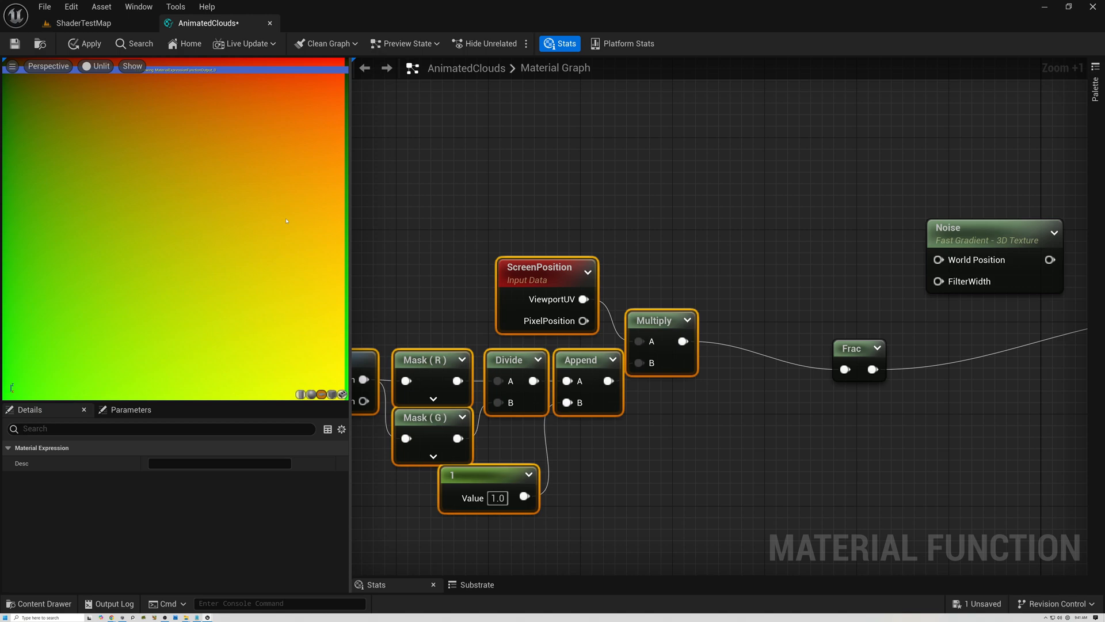
pyautogui.moveTo(661, 228); pyautogui.dragTo(547, 207, button='right')
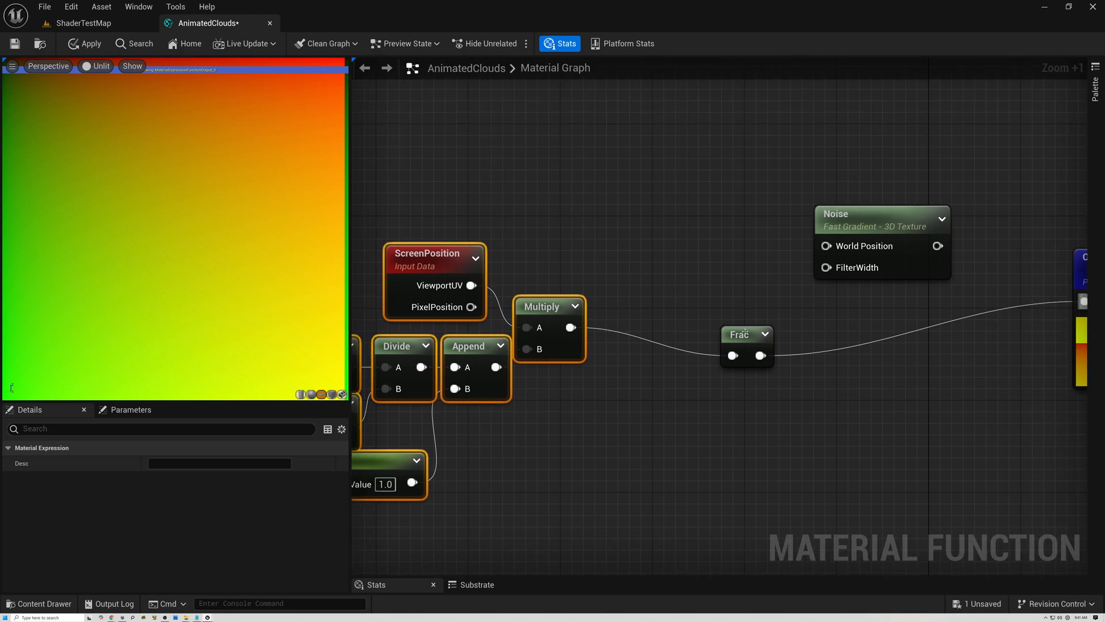
pyautogui.moveTo(743, 335); pyautogui.dragTo(905, 342)
pyautogui.moveTo(868, 229); pyautogui.dragTo(811, 240)
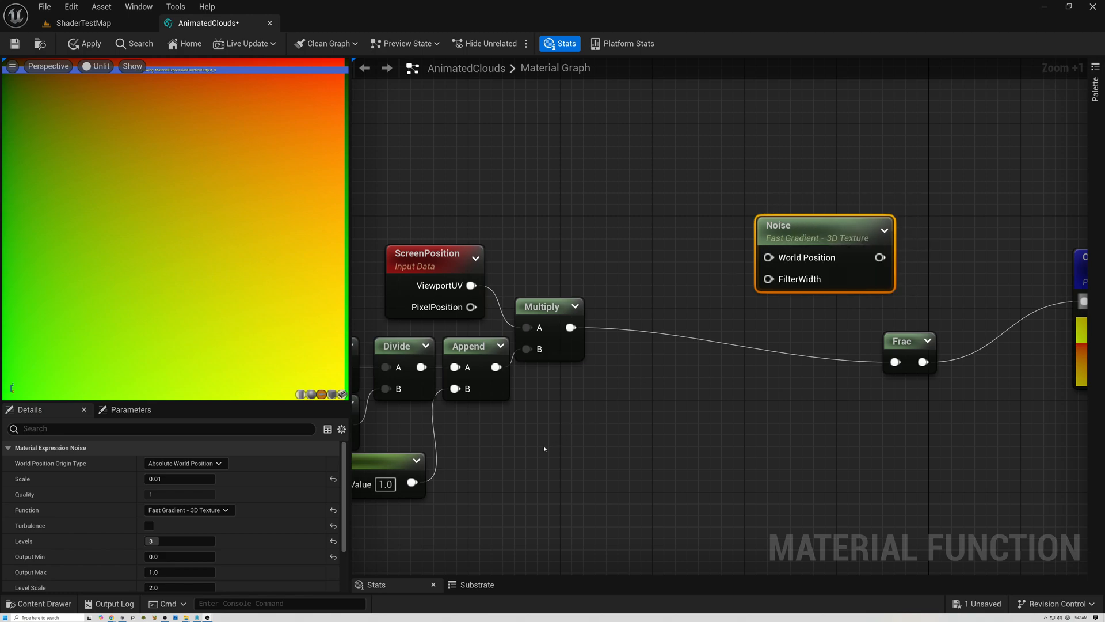
# Add a Time node below the UV chain and feed its output into input A of a new Multiply node
pyautogui.rightClick(497, 455)
pyautogui.write('time')
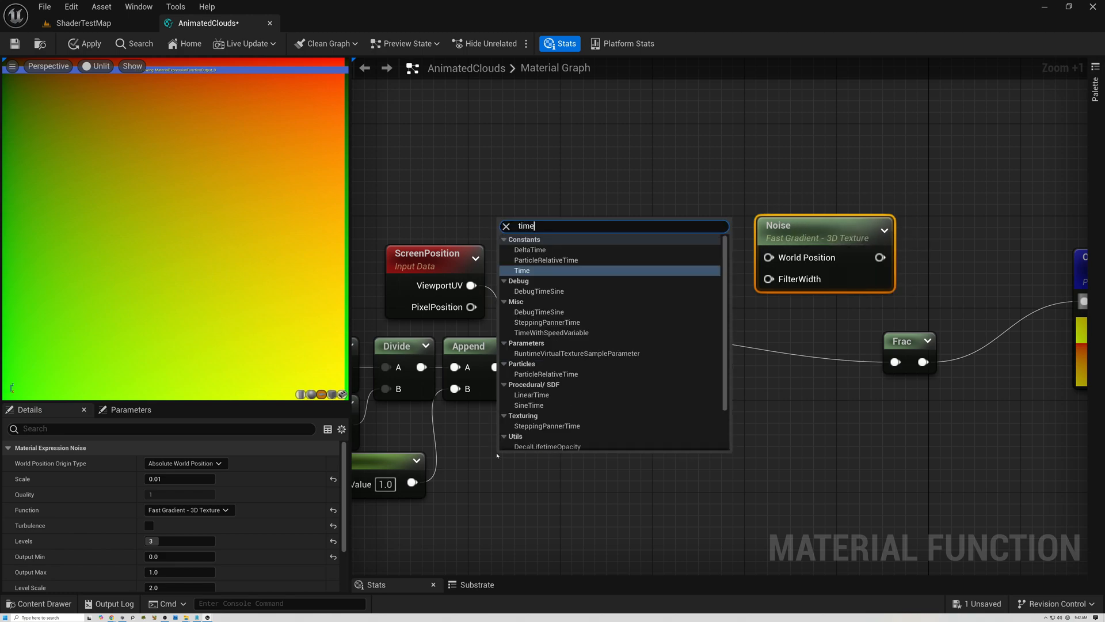
pyautogui.click(525, 271)
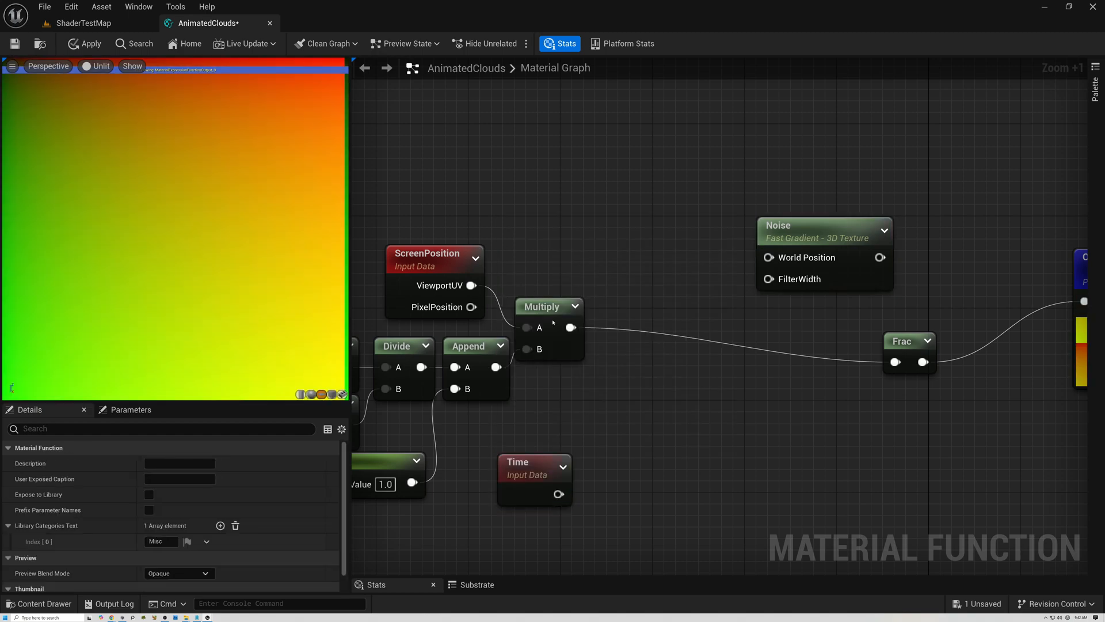
pyautogui.moveTo(558, 494); pyautogui.dragTo(619, 502)
pyautogui.write('mul')
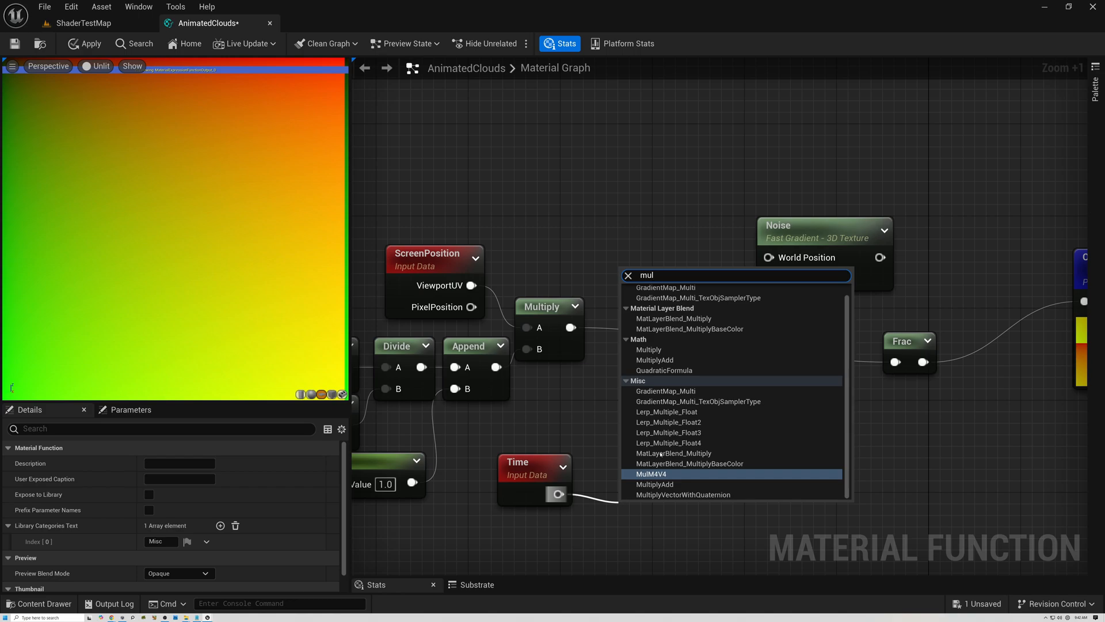
pyautogui.click(648, 350)
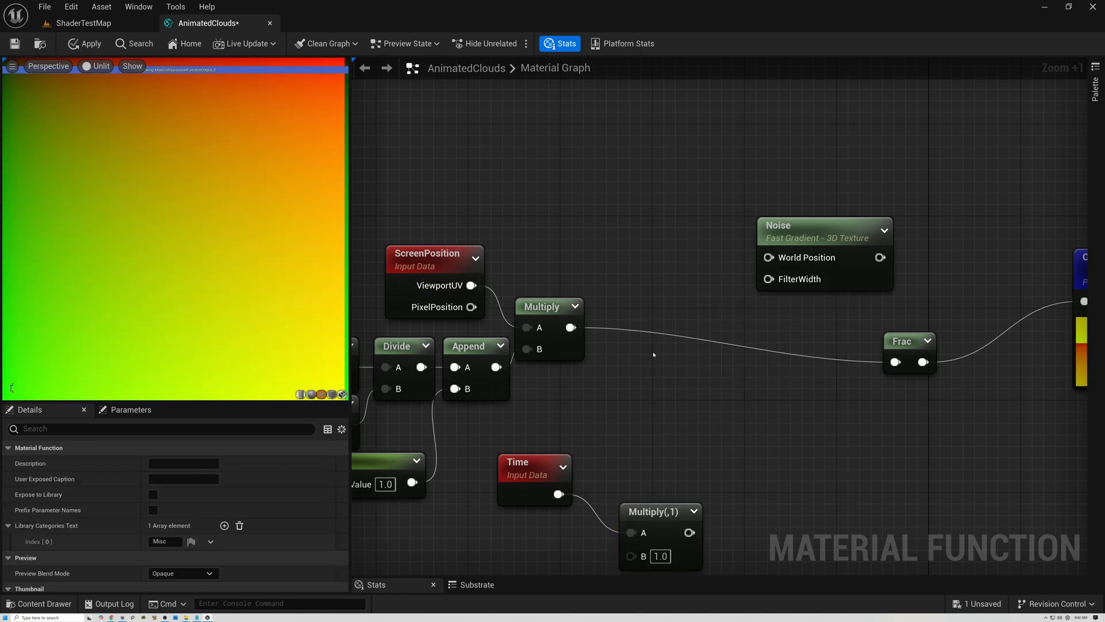
# Add a FunctionInput node beneath the Time node, set its type to Function Input Scalar and name it Time
pyautogui.scroll(5, 621, 458)
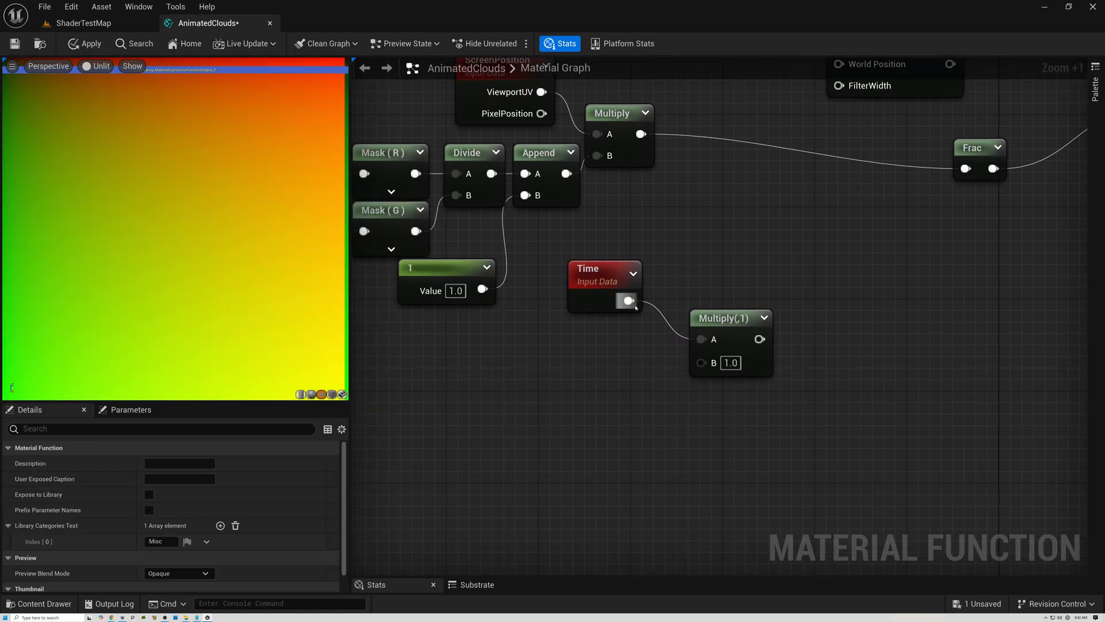
pyautogui.rightClick(509, 364)
pyautogui.write('inpu')
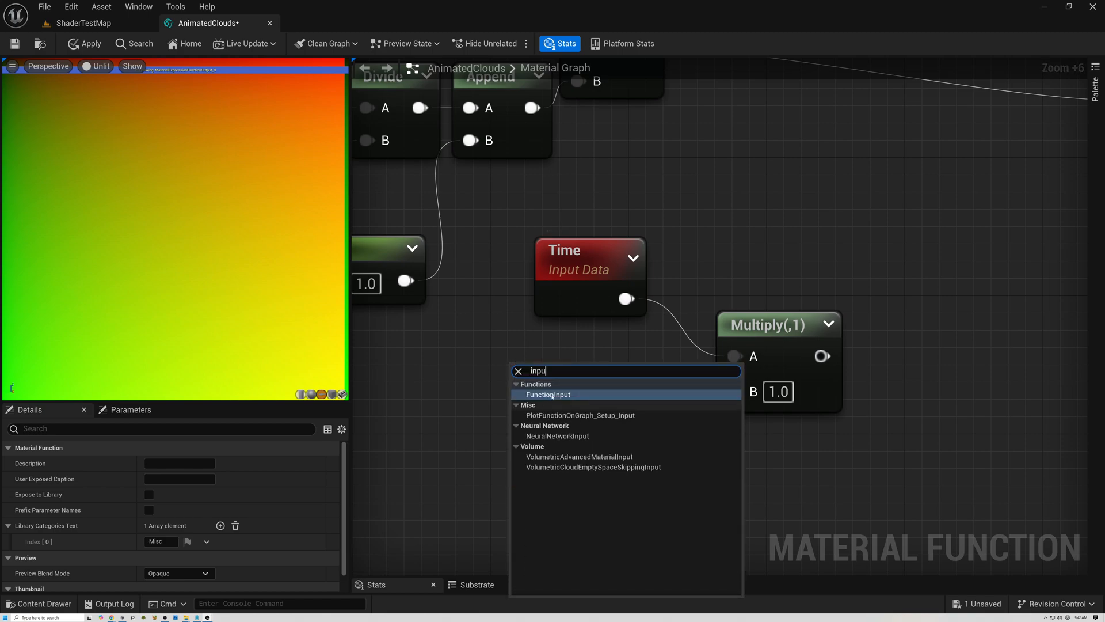
pyautogui.click(548, 394)
pyautogui.moveTo(570, 365); pyautogui.dragTo(554, 364)
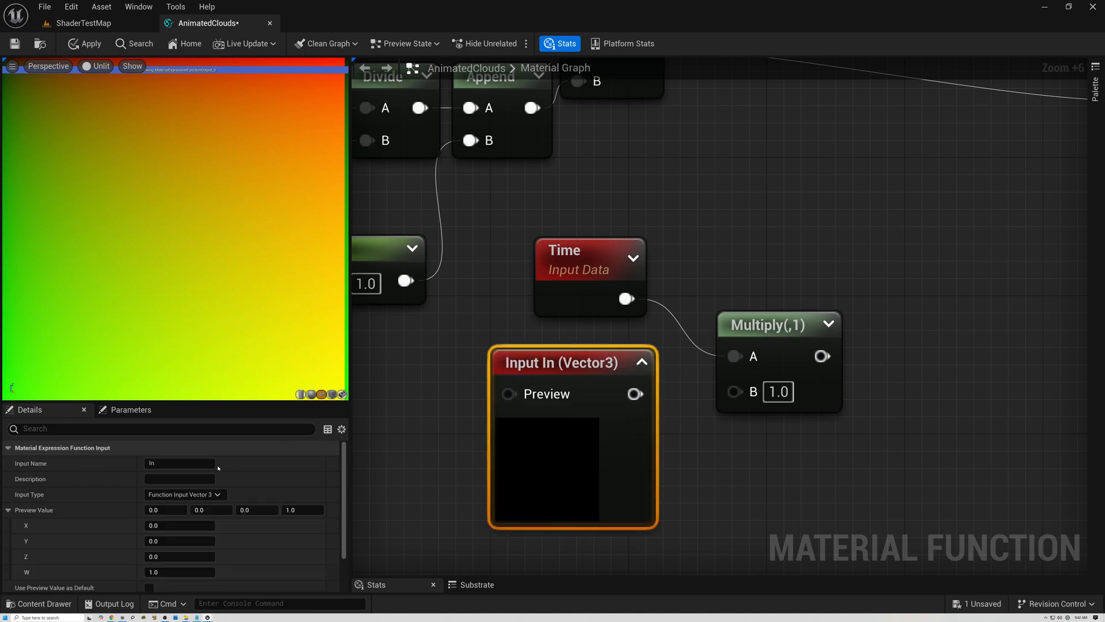
pyautogui.click(184, 494)
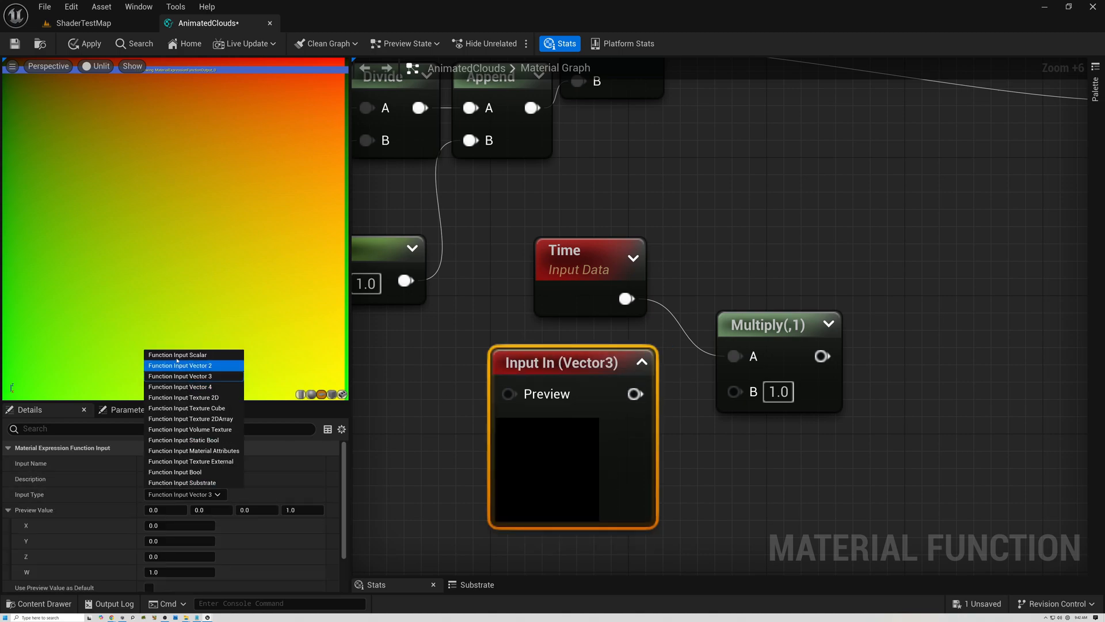
pyautogui.click(177, 354)
pyautogui.click(164, 461)
pyautogui.write('Time')
pyautogui.press('Return')
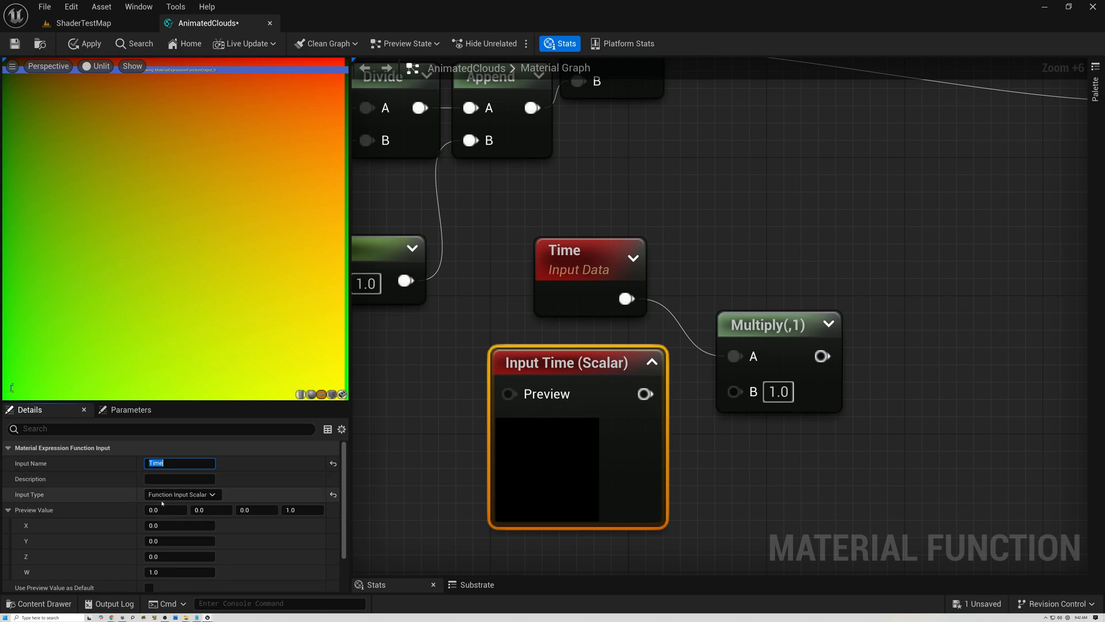
# Set the Time function input's preview X value to 0.05 and enable Use Preview Value as Default
pyautogui.moveTo(685, 231); pyautogui.dragTo(685, 230, button='right')
pyautogui.click(172, 510)
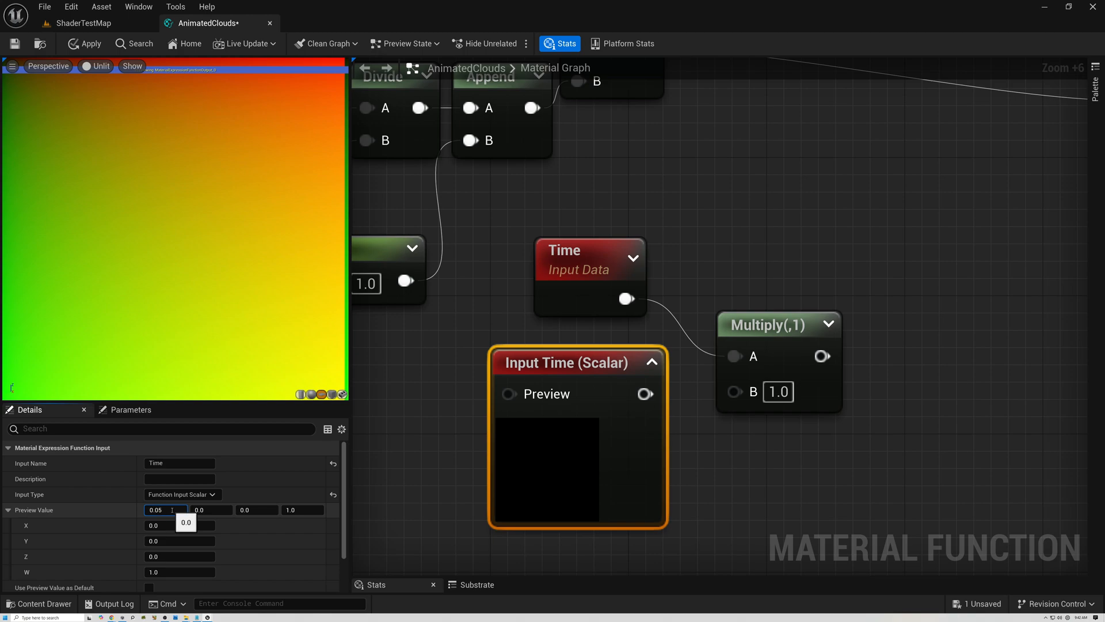
pyautogui.write('0.05')
pyautogui.press('Return')
pyautogui.scroll(-3, 343, 521)
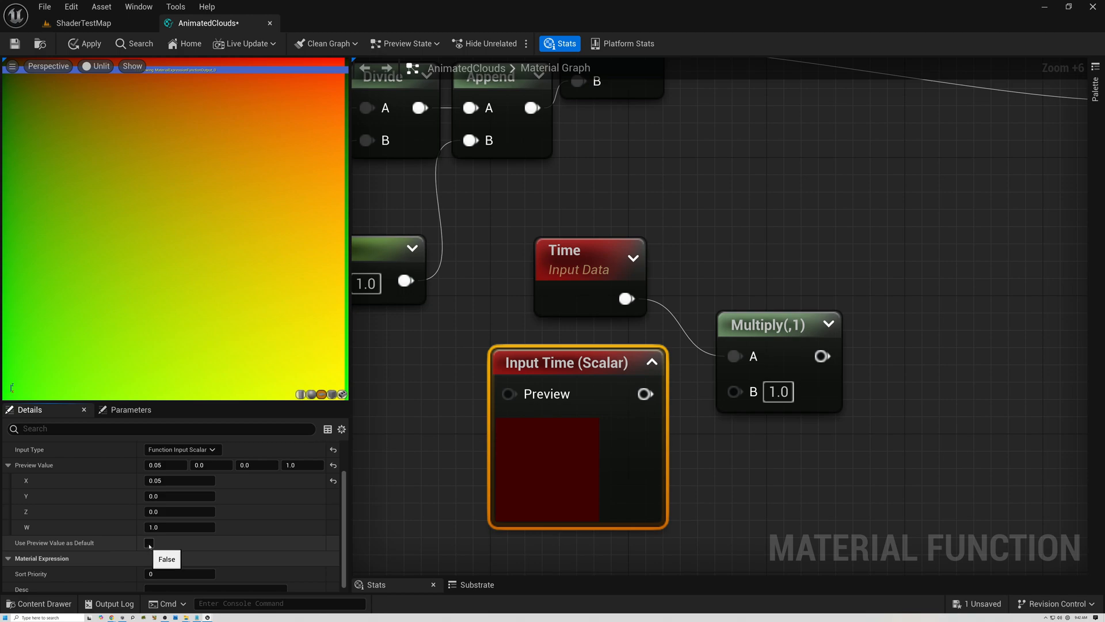
pyautogui.click(149, 544)
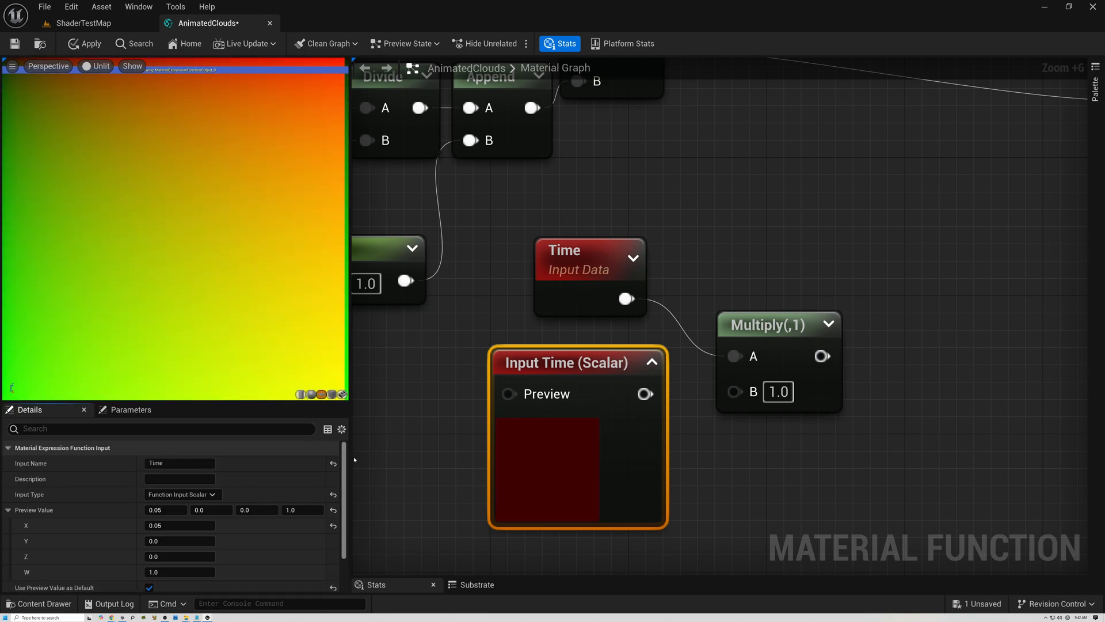
# Collapse the Time input's preview, connect it to B of the time Multiply, and arrange the input and Multiply compactly around the Time node
pyautogui.click(652, 362)
pyautogui.moveTo(646, 403); pyautogui.dragTo(735, 392)
pyautogui.moveTo(743, 351); pyautogui.dragTo(703, 297)
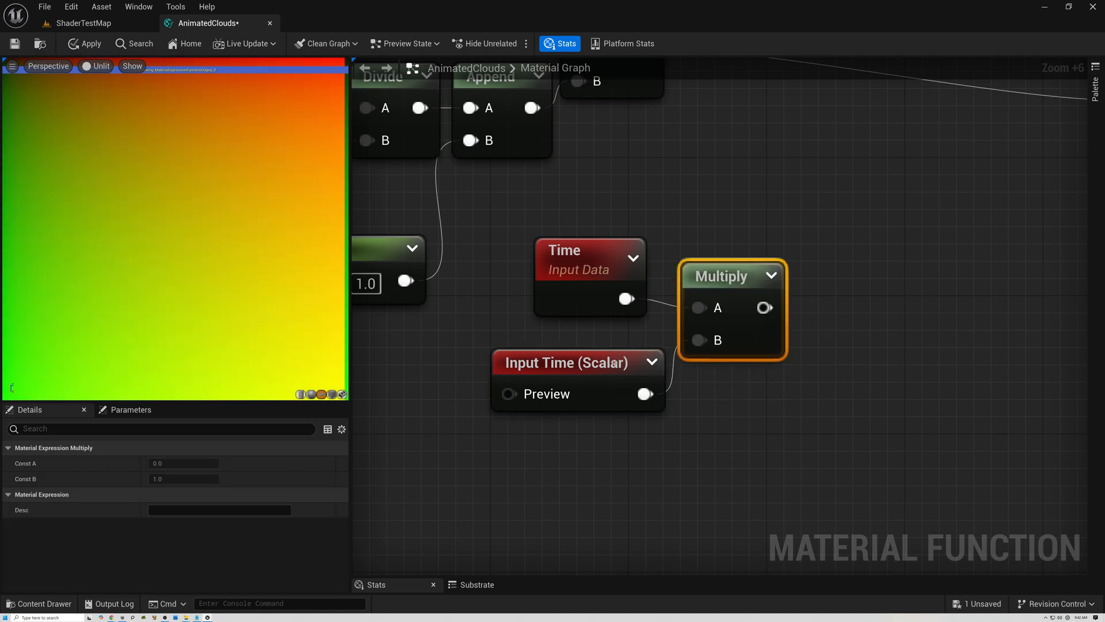
pyautogui.click(615, 358)
pyautogui.moveTo(615, 358); pyautogui.dragTo(595, 337)
pyautogui.click(701, 286)
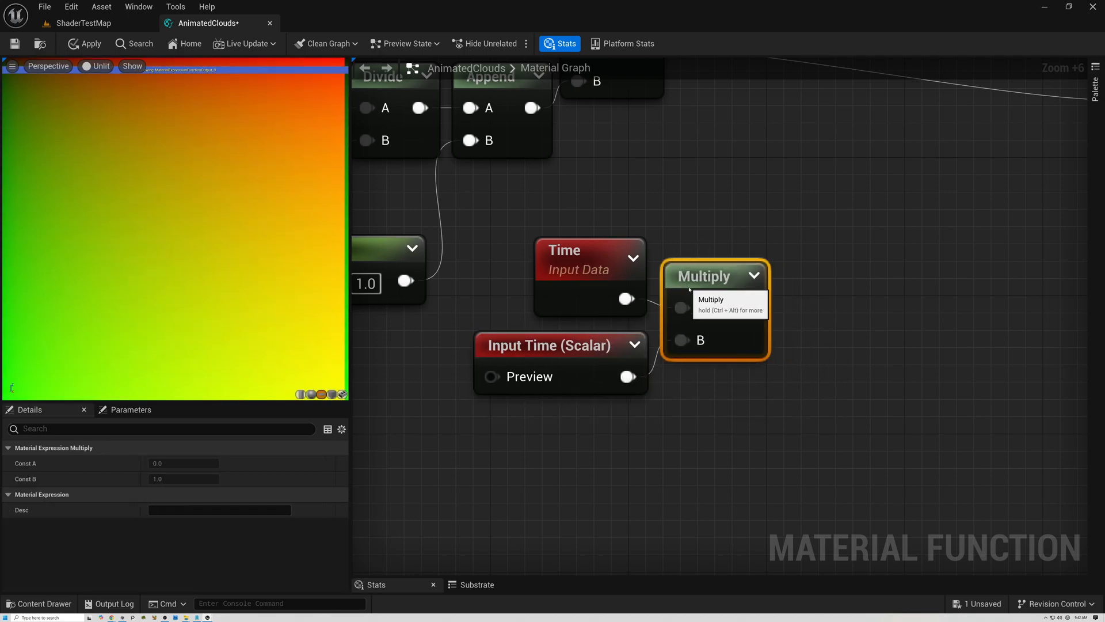
# Connect Noise to Output Result in place of Frac, delete the Frac node and shift Noise slightly down
pyautogui.moveTo(696, 234); pyautogui.dragTo(633, 428, button='right')
pyautogui.scroll(-7, 632, 430)
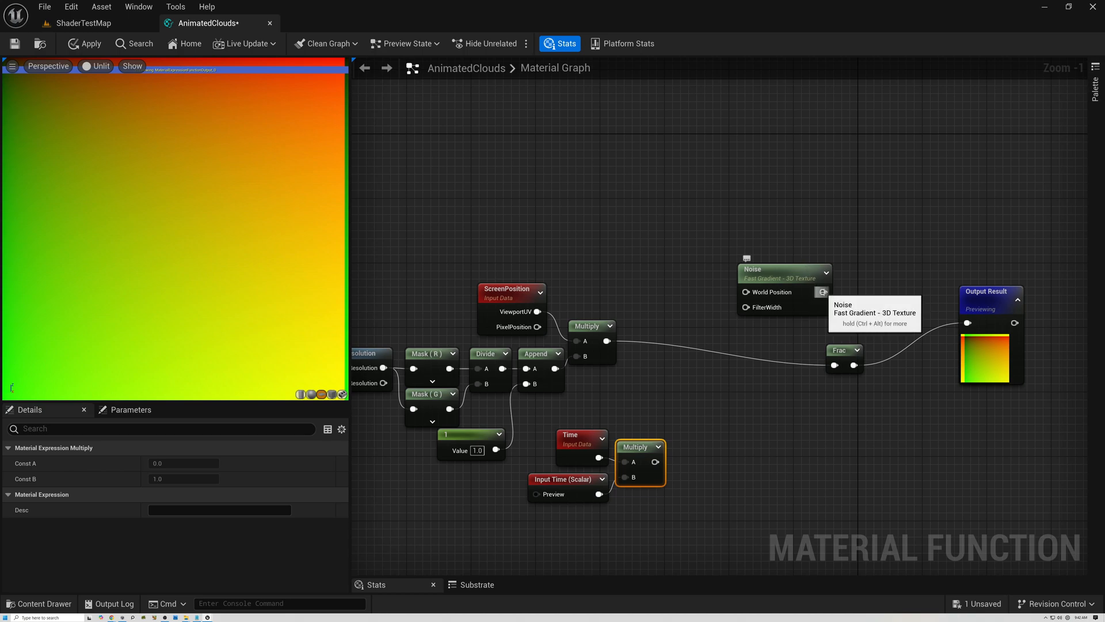
pyautogui.moveTo(823, 292); pyautogui.dragTo(967, 323)
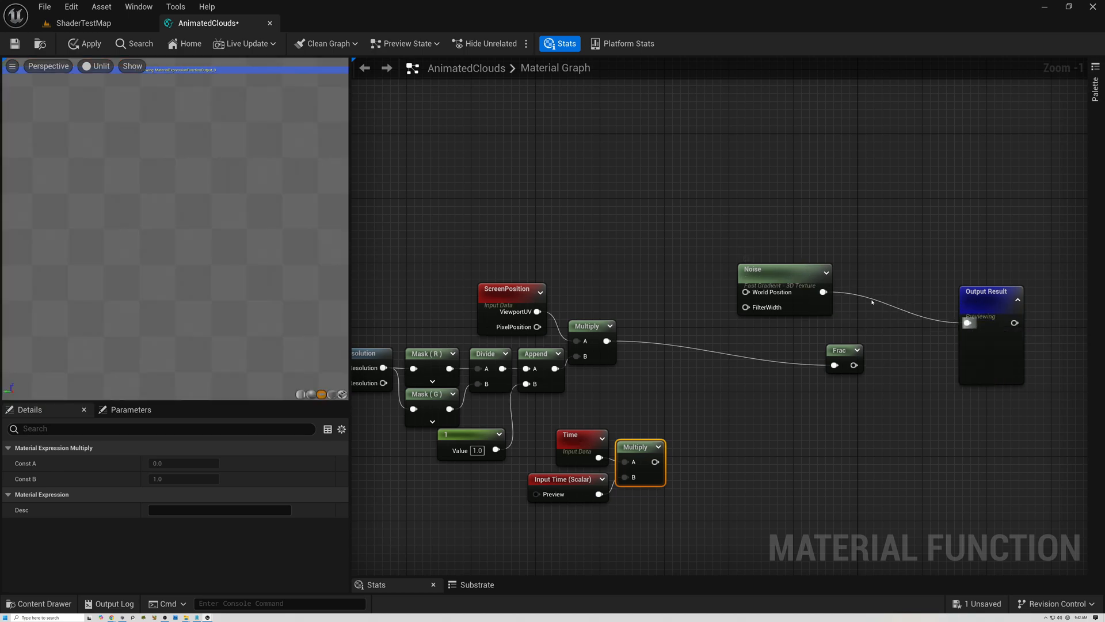
pyautogui.click(840, 353)
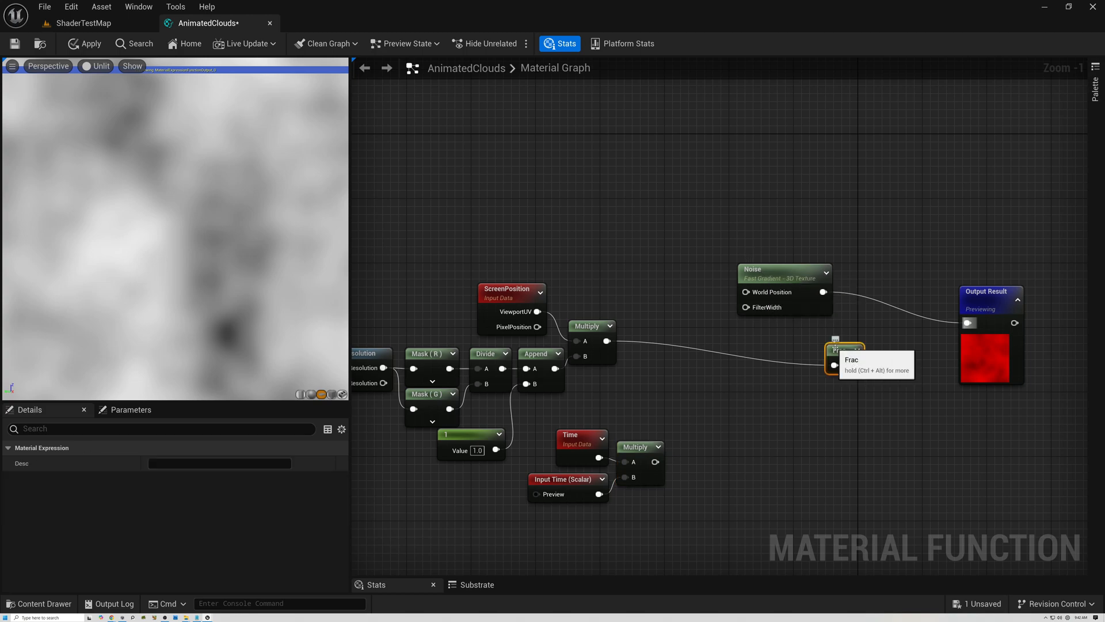
pyautogui.press('Delete')
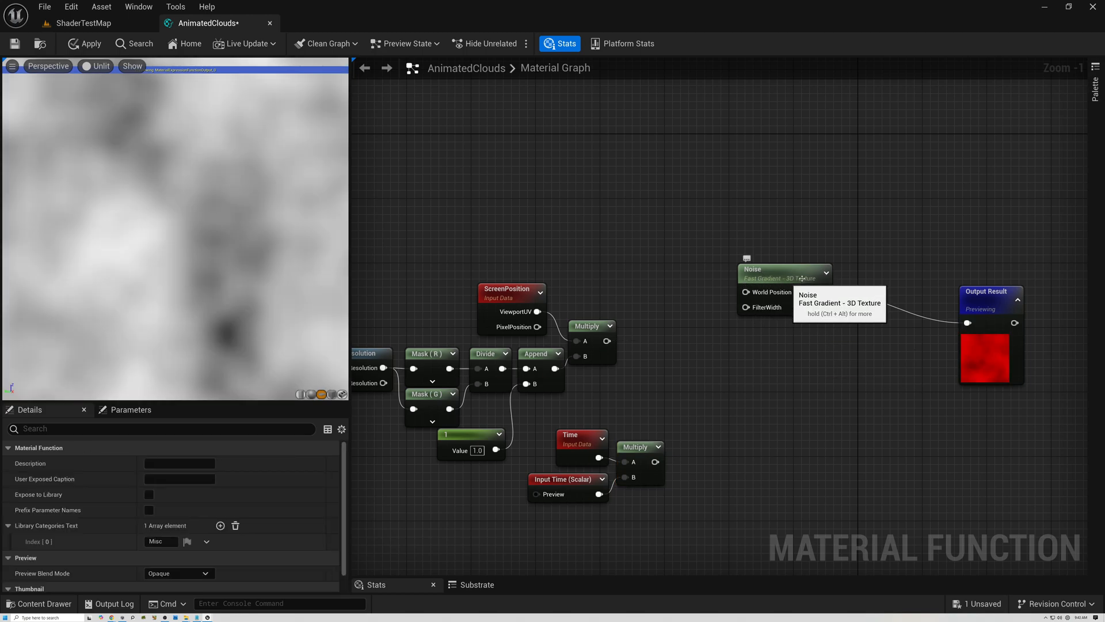
pyautogui.scroll(8, 791, 286)
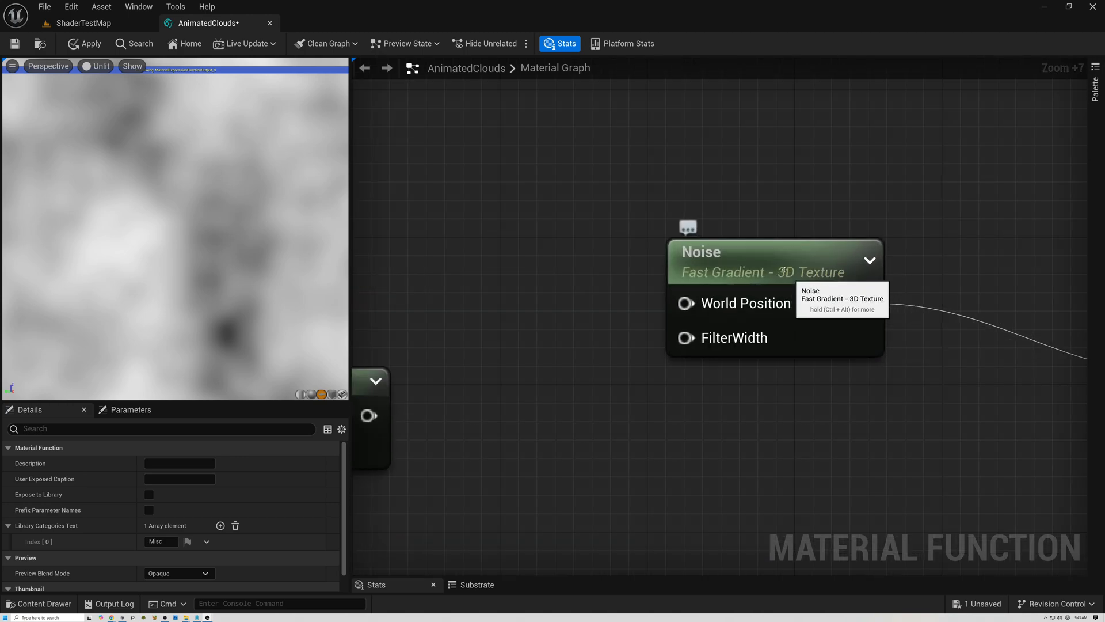
pyautogui.moveTo(775, 293); pyautogui.dragTo(779, 327)
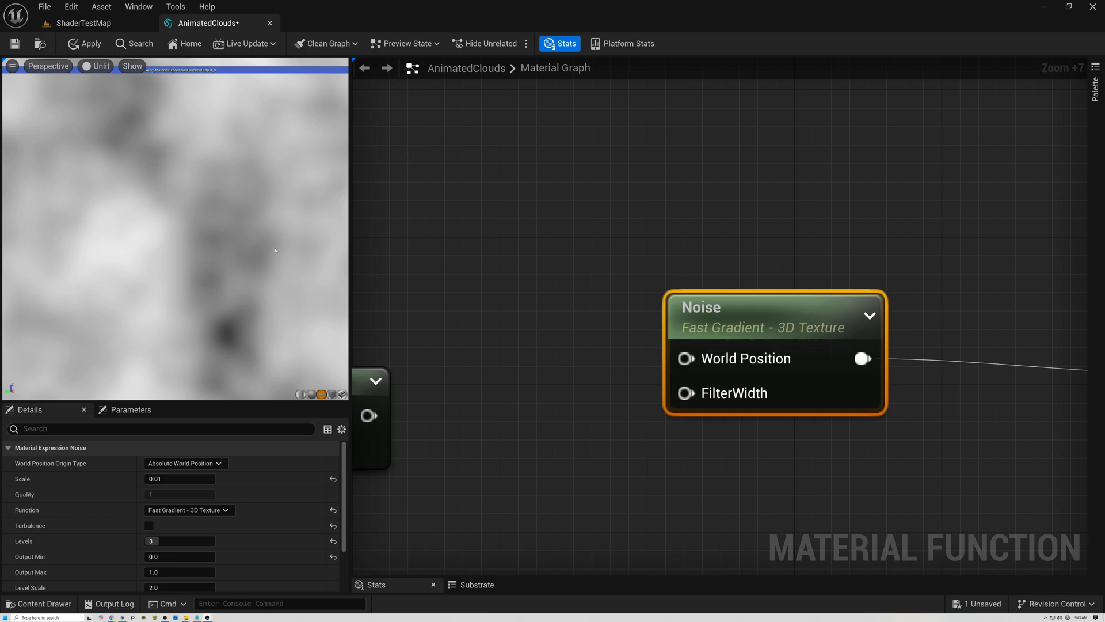
# Preview the noise on the plane and on a cube, and examine from several angles how it continues across the cube's faces
pyautogui.scroll(-4, 288, 231)
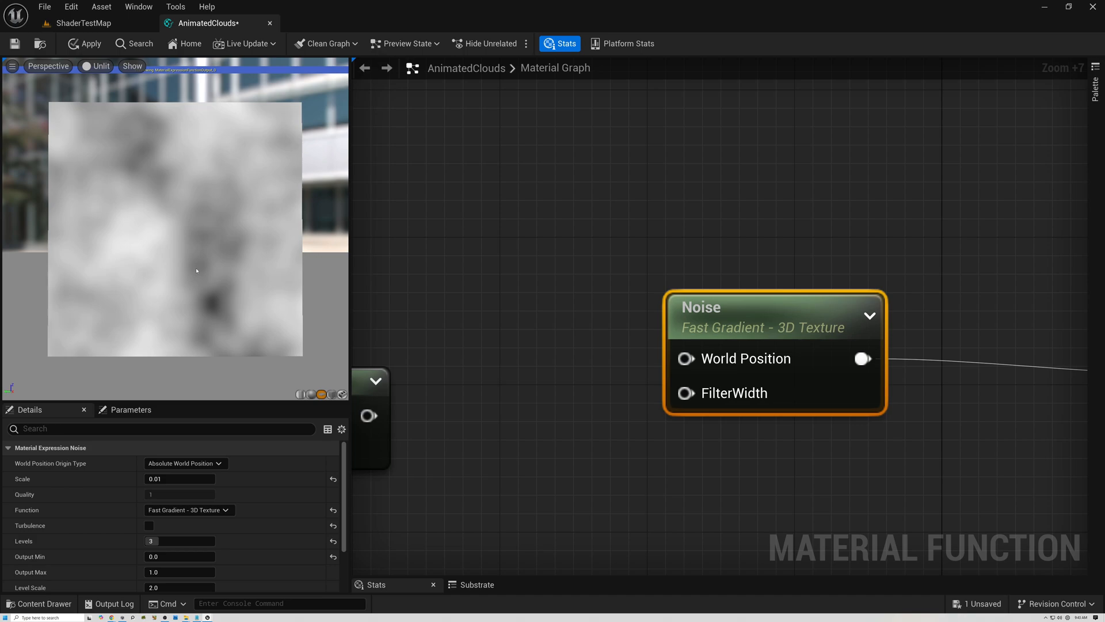
pyautogui.click(332, 394)
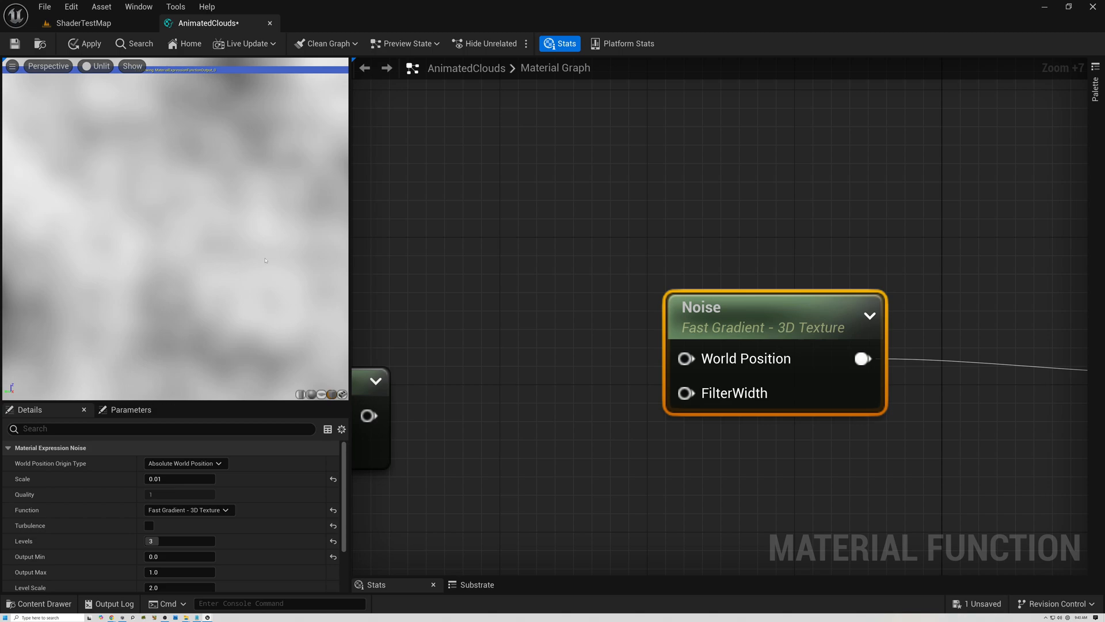
pyautogui.scroll(-3, 276, 226)
pyautogui.moveTo(276, 226); pyautogui.dragTo(173, 277)
pyautogui.moveTo(173, 230); pyautogui.dragTo(187, 223)
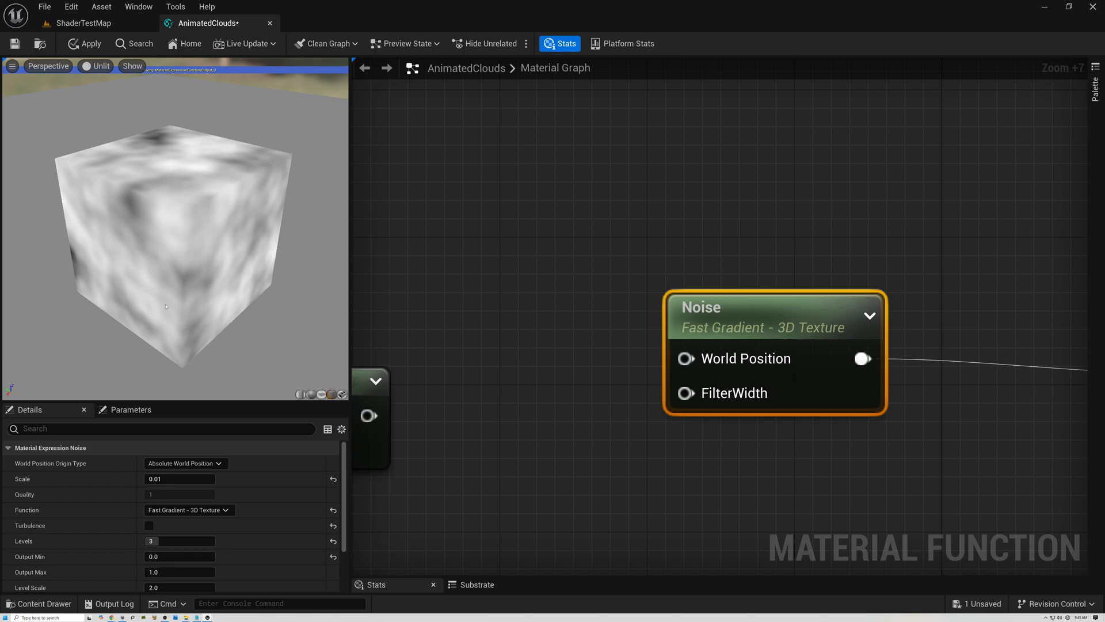
pyautogui.moveTo(139, 232); pyautogui.dragTo(146, 241, button='right')
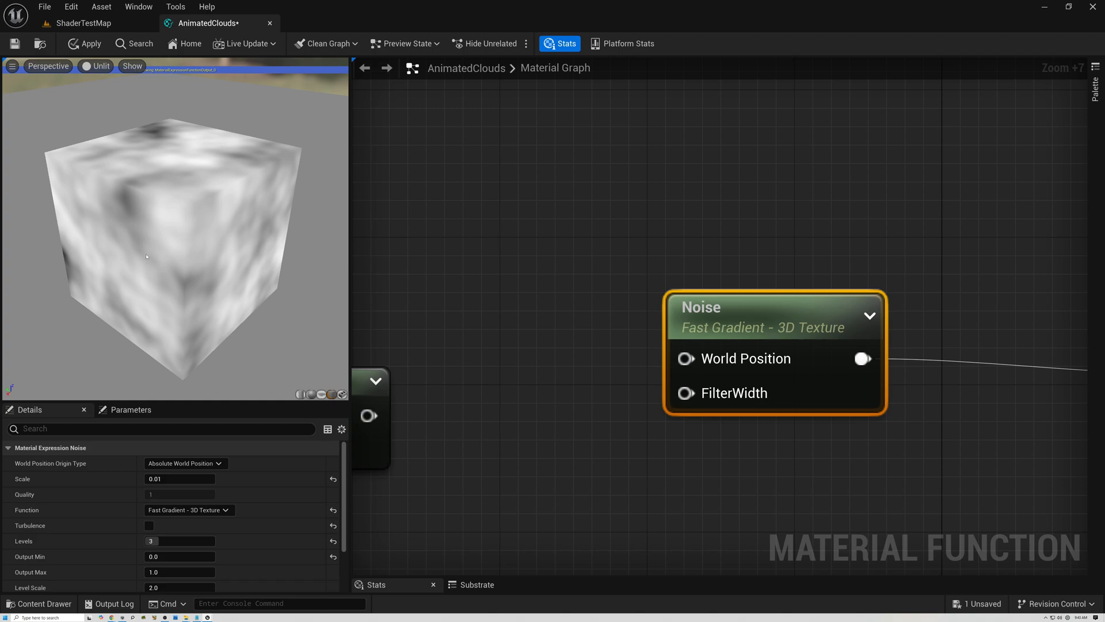
pyautogui.moveTo(211, 266); pyautogui.dragTo(131, 260)
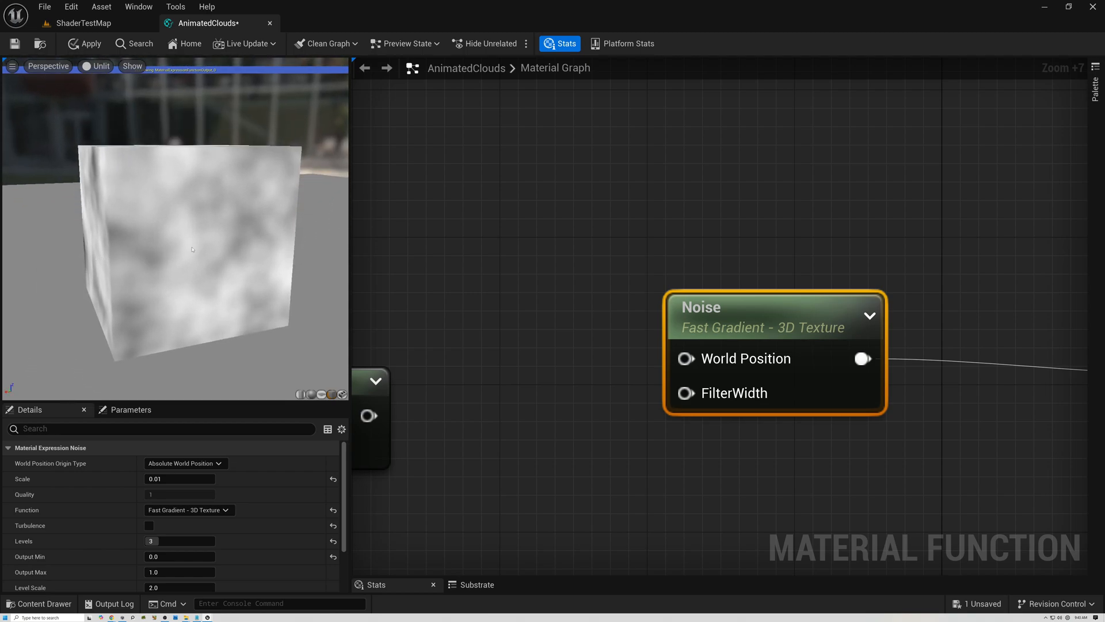
pyautogui.moveTo(173, 241); pyautogui.dragTo(172, 265)
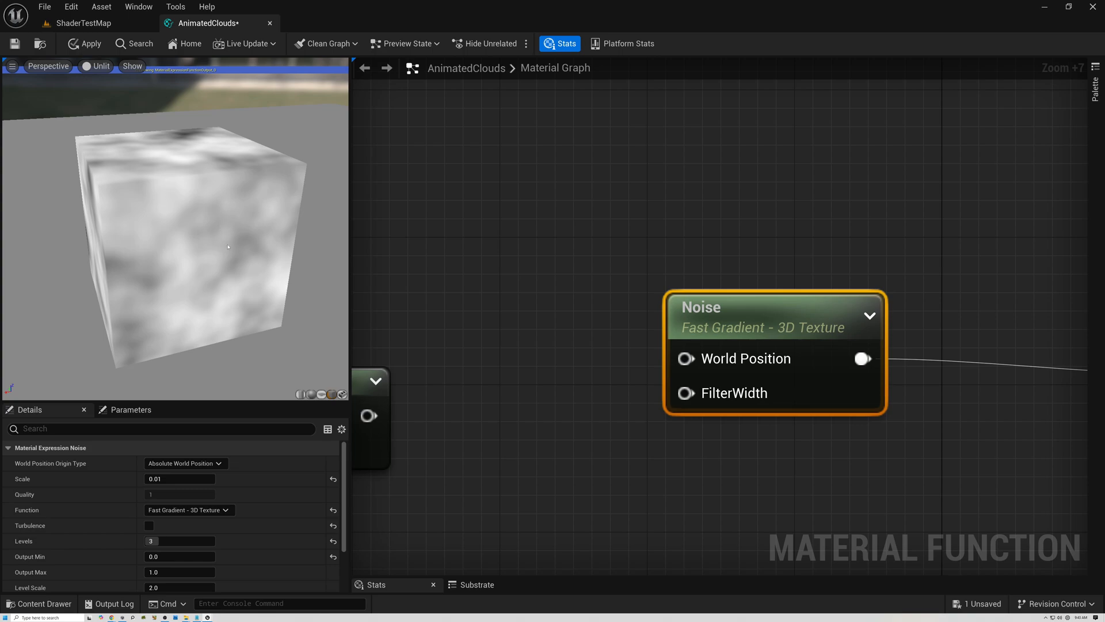
pyautogui.moveTo(207, 259); pyautogui.dragTo(154, 188)
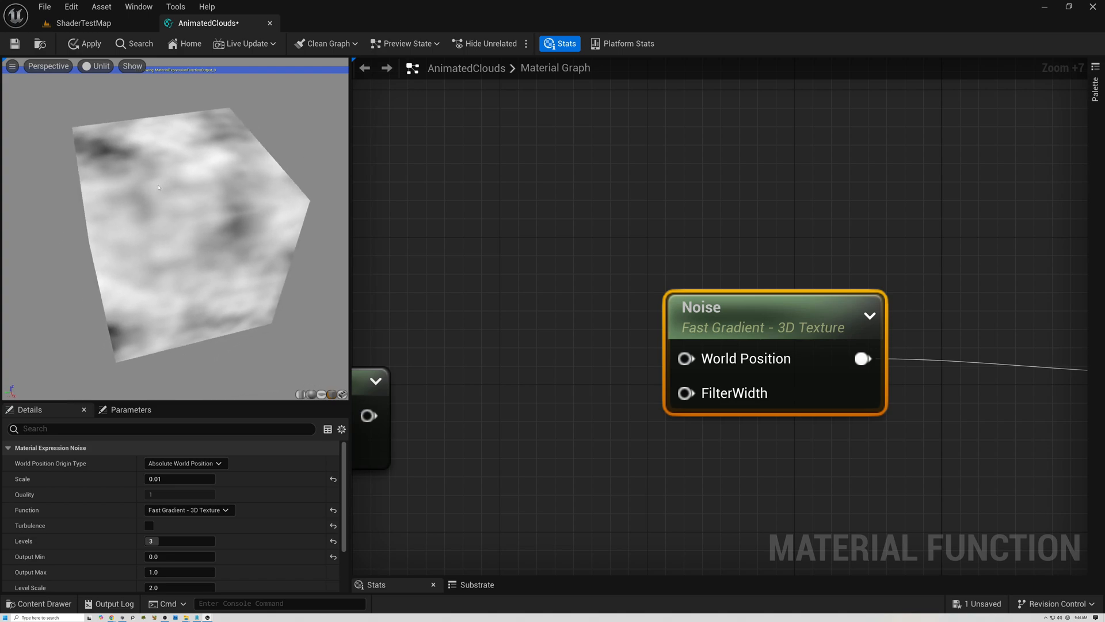
pyautogui.moveTo(185, 264); pyautogui.dragTo(26, 212)
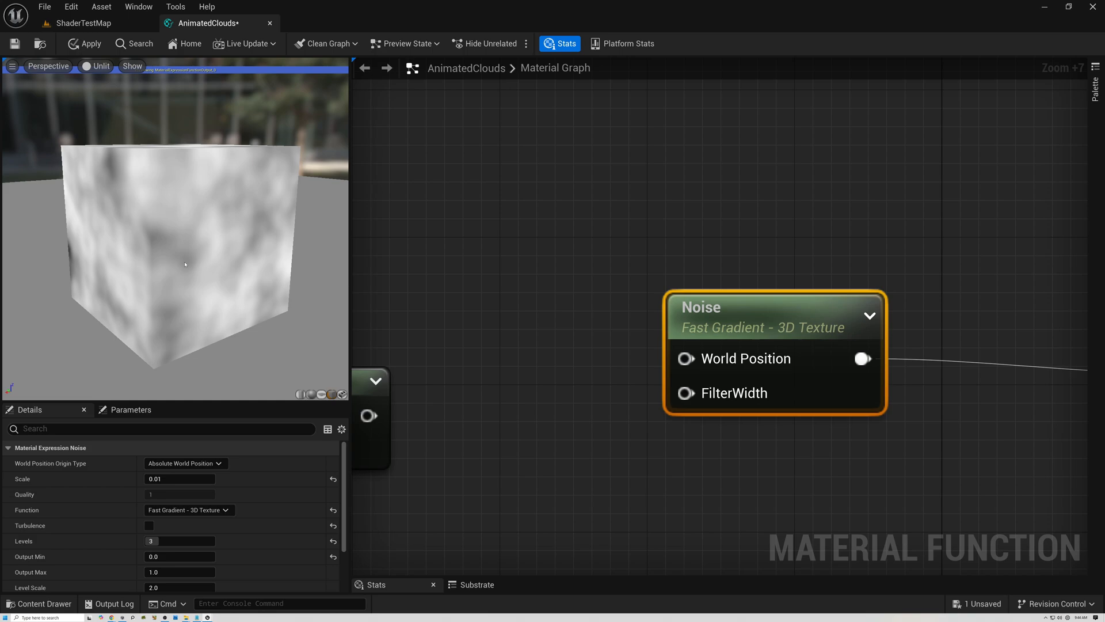
pyautogui.scroll(4, 109, 257)
pyautogui.scroll(-2, 108, 257)
pyautogui.moveTo(108, 257); pyautogui.dragTo(217, 252)
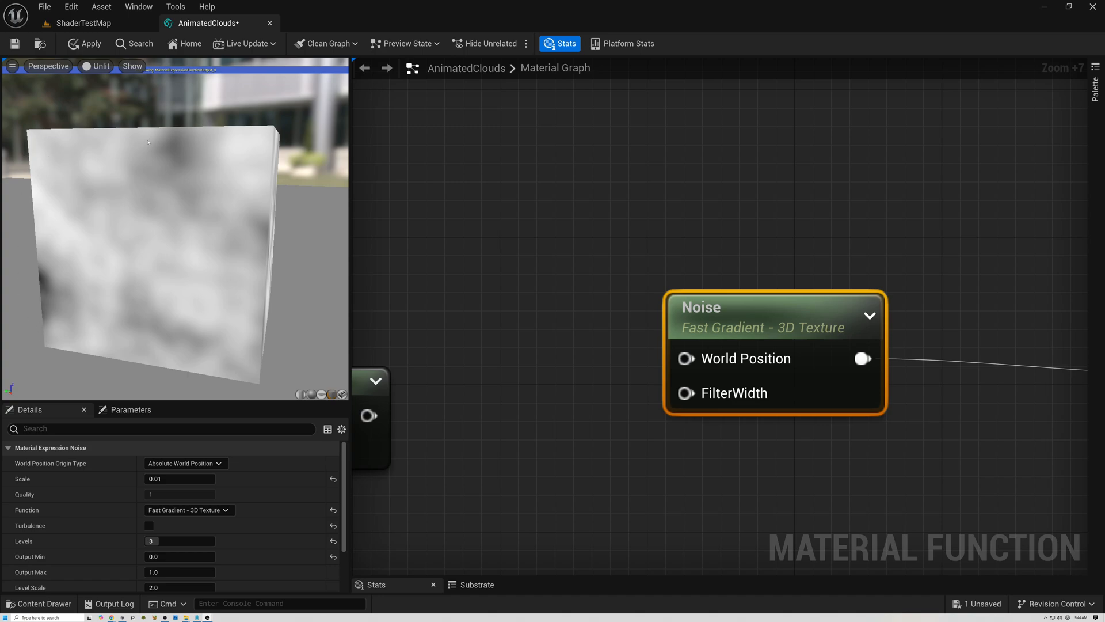
pyautogui.moveTo(248, 225); pyautogui.dragTo(242, 214, button='right')
pyautogui.moveTo(173, 254); pyautogui.dragTo(52, 255)
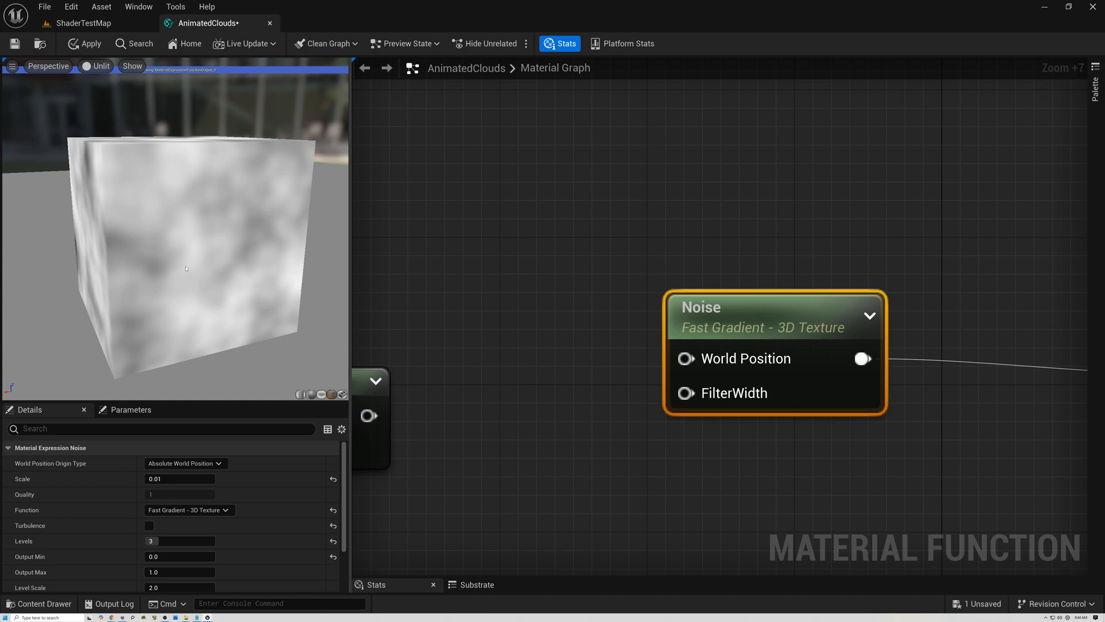
# Return the preview mesh to the plane and fill the preview viewport with it
pyautogui.moveTo(542, 360); pyautogui.dragTo(715, 237, button='right')
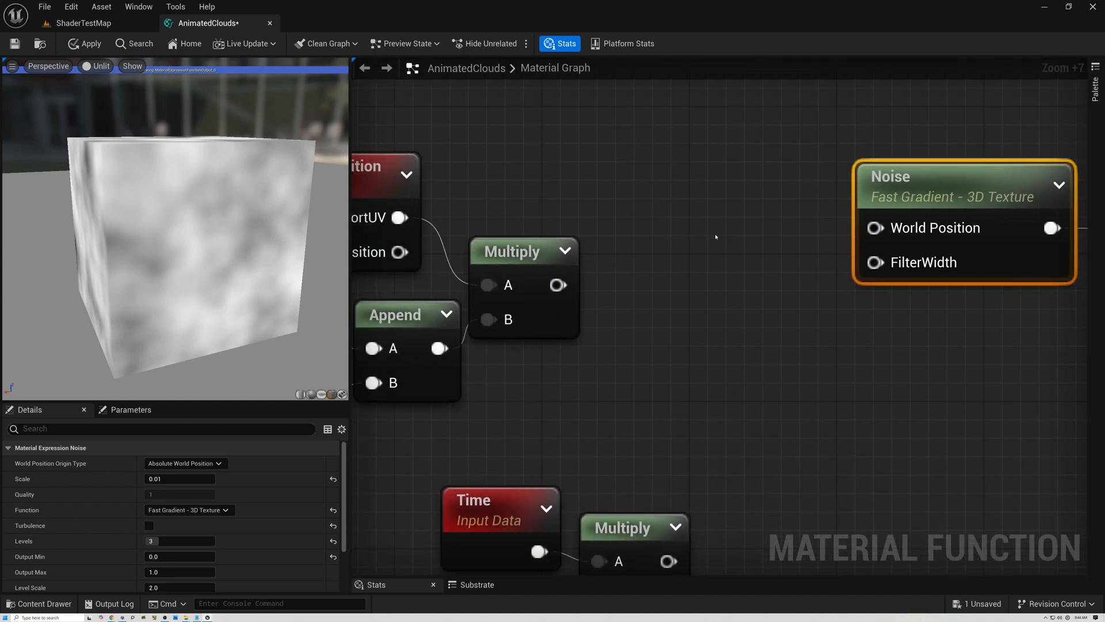
pyautogui.click(320, 395)
pyautogui.scroll(5, 256, 338)
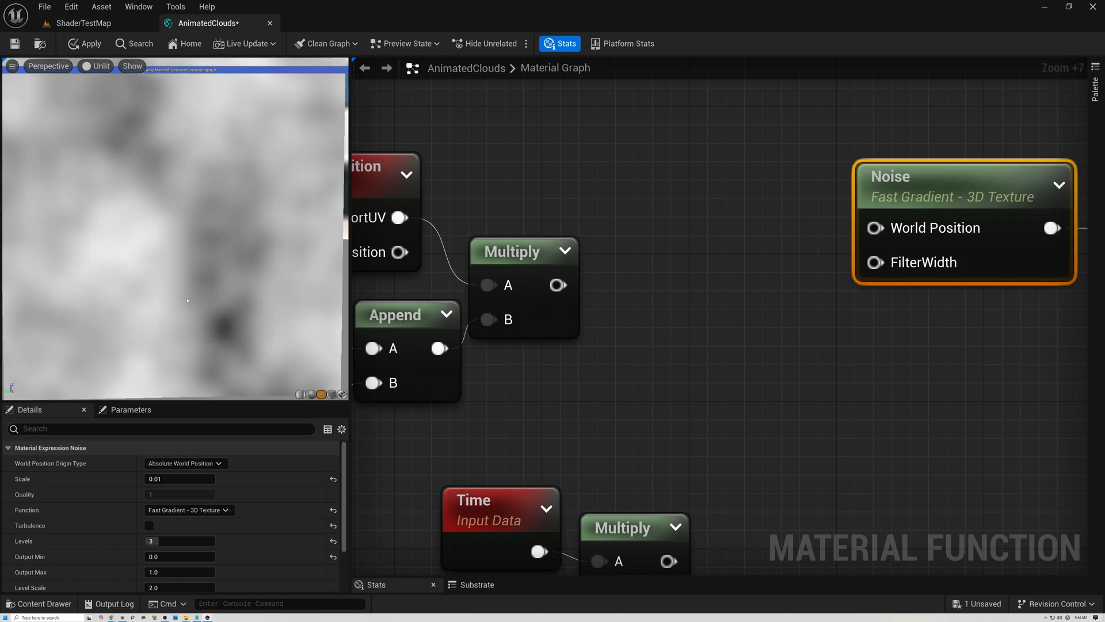
# Add an AppendVector node after the screen-position Multiply and connect that Multiply's output to its A input
pyautogui.moveTo(652, 423); pyautogui.dragTo(591, 371, button='right')
pyautogui.scroll(-3, 644, 267)
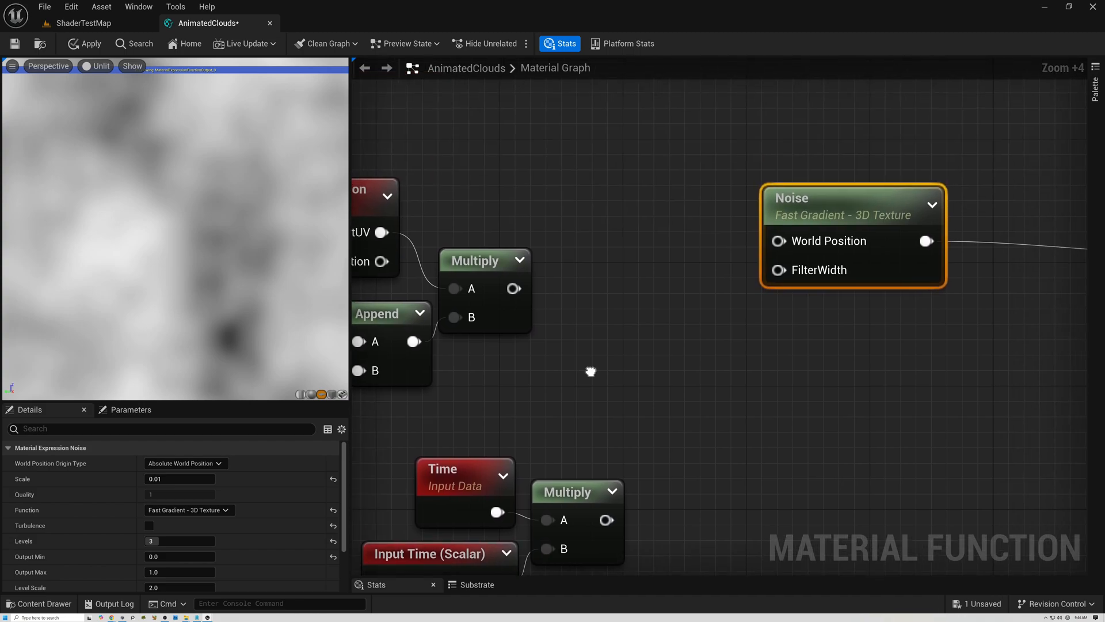
pyautogui.rightClick(603, 296)
pyautogui.write('appen')
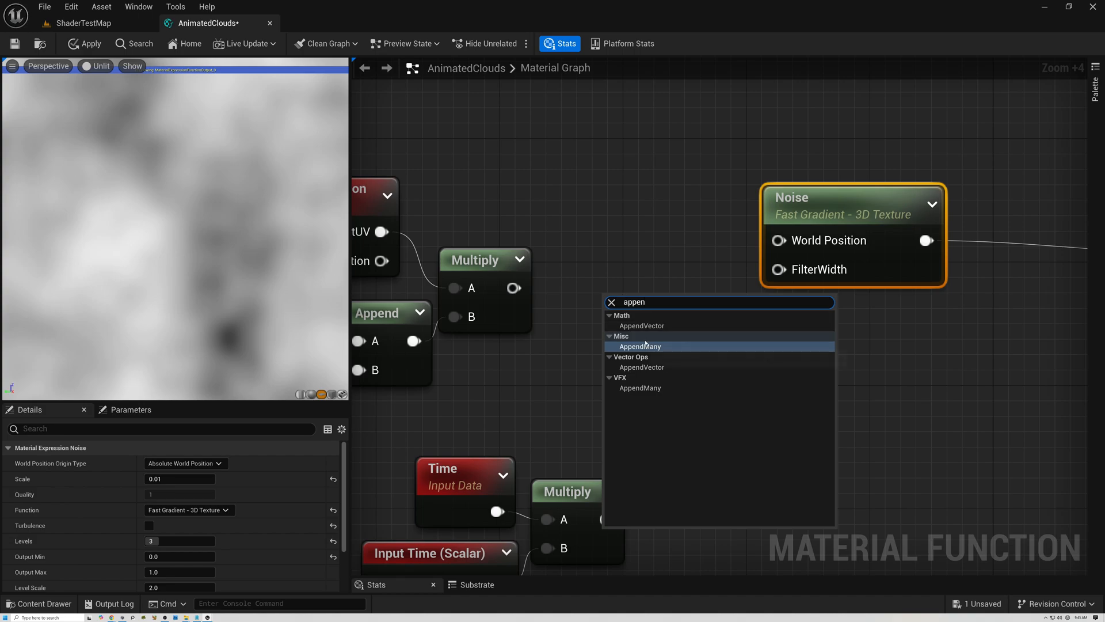
pyautogui.click(644, 325)
pyautogui.moveTo(588, 279); pyautogui.dragTo(804, 272, button='right')
pyautogui.click(570, 203)
pyautogui.moveTo(729, 281); pyautogui.dragTo(836, 257)
# Move the Time, Input Time and Multiply group closer to the new Append and connect its Multiply to Append's B input
pyautogui.moveTo(721, 432); pyautogui.dragTo(691, 326, button='right')
pyautogui.moveTo(600, 315); pyautogui.dragTo(755, 476)
pyautogui.moveTo(790, 332); pyautogui.dragTo(639, 386, button='right')
pyautogui.moveTo(626, 471); pyautogui.dragTo(628, 269)
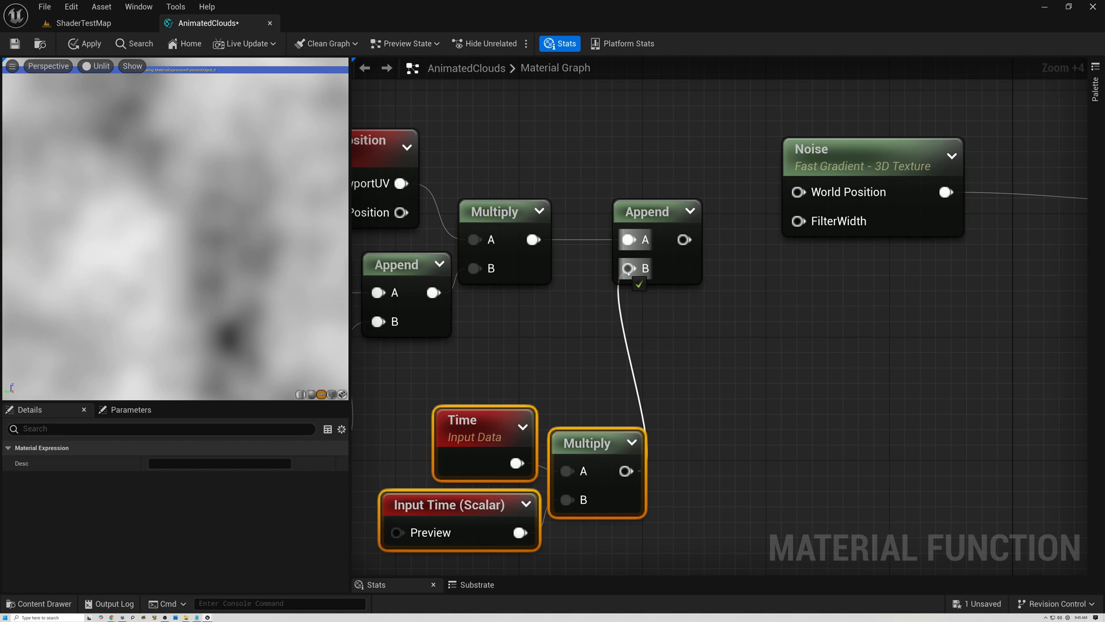
pyautogui.click(650, 212)
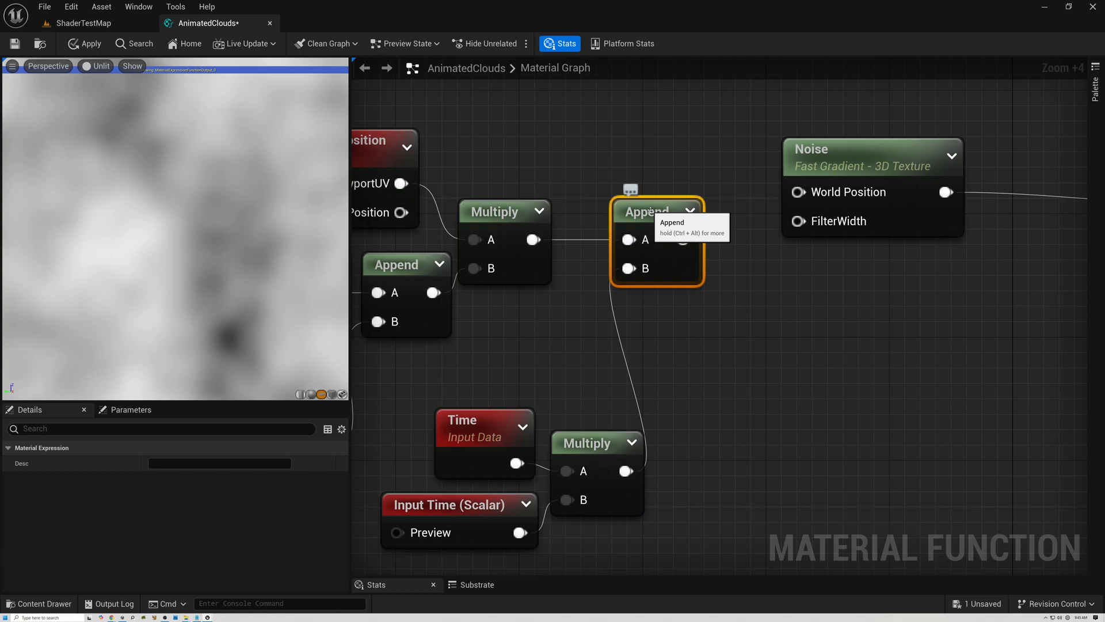
# Shift the Noise node slightly down and connect the new Append's output to its World Position input
pyautogui.moveTo(813, 191); pyautogui.dragTo(706, 300, button='right')
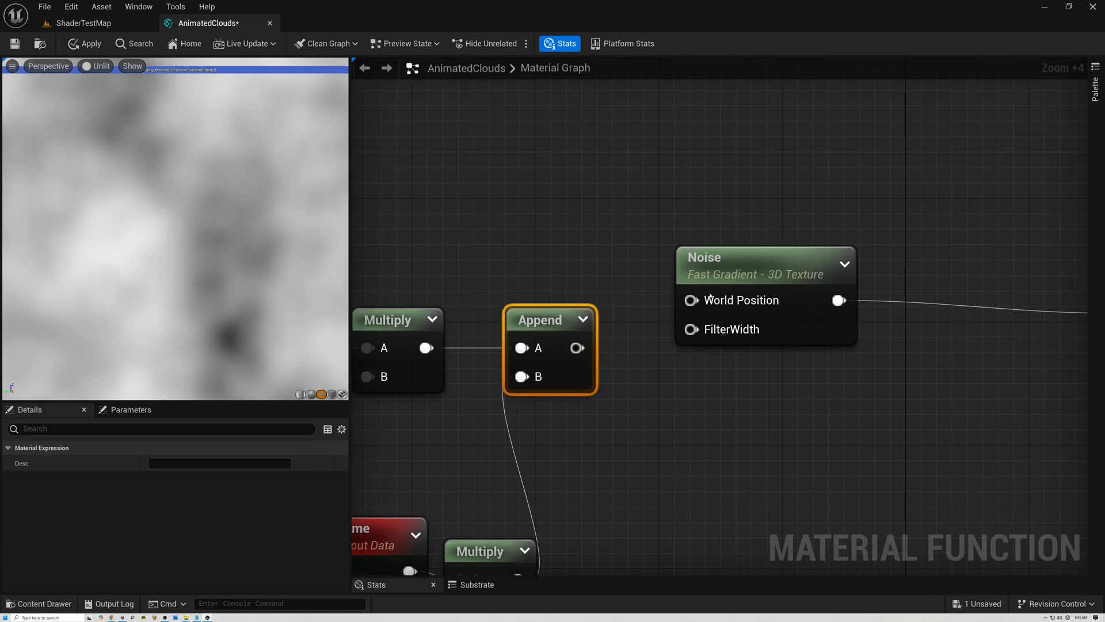
pyautogui.moveTo(743, 296); pyautogui.dragTo(744, 311)
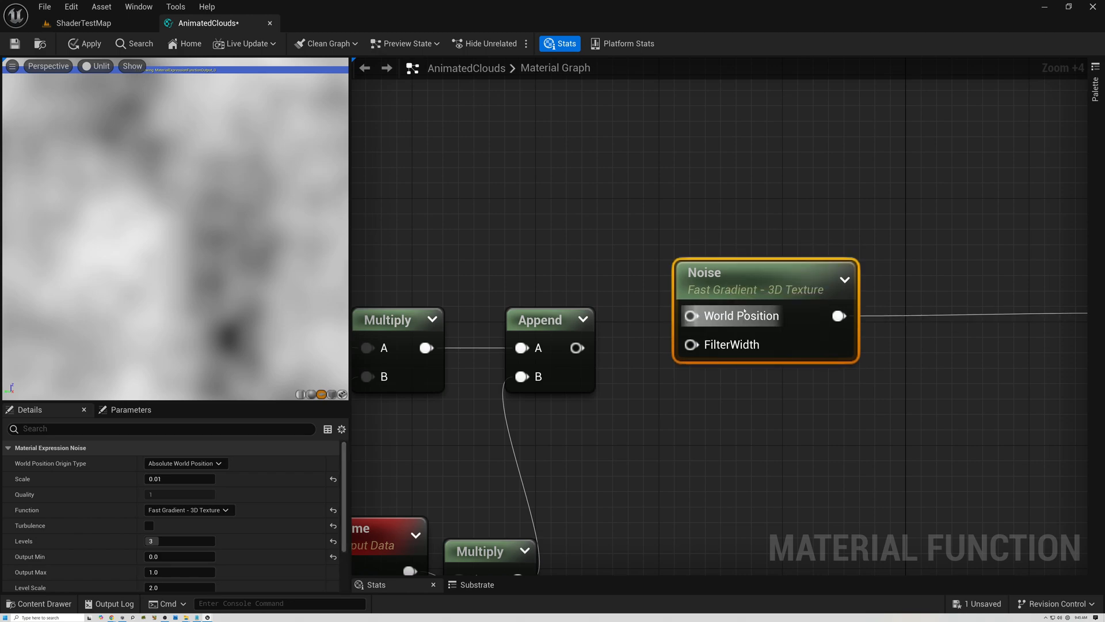
pyautogui.moveTo(577, 348); pyautogui.dragTo(691, 316)
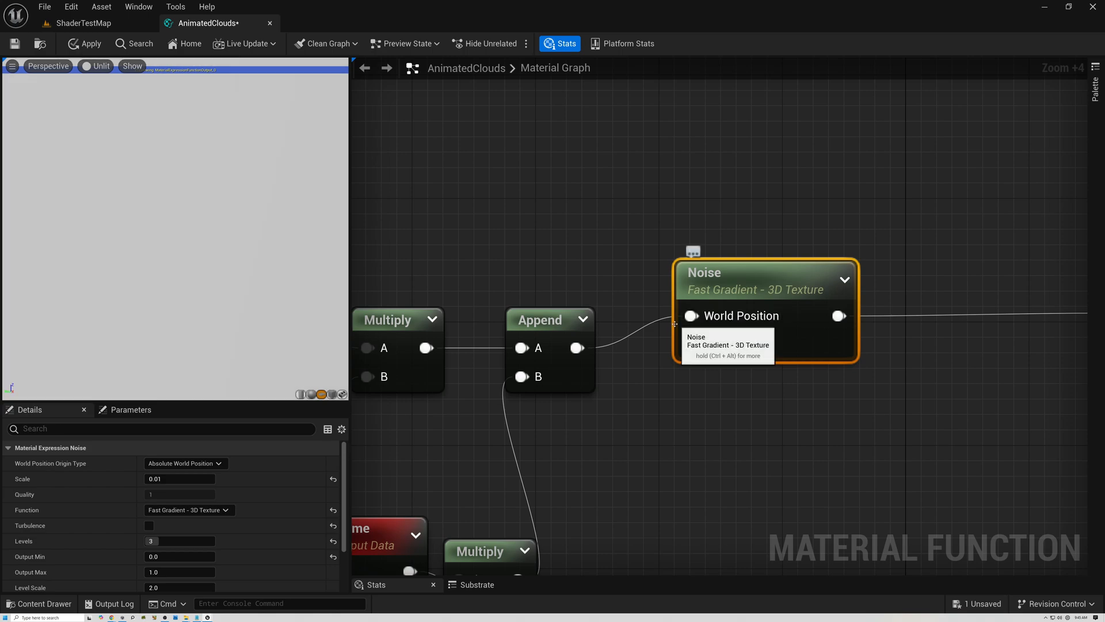
# Set the Noise node's scale to 5.0 and check the cloud pattern on the preview plane
pyautogui.scroll(-3, 251, 226)
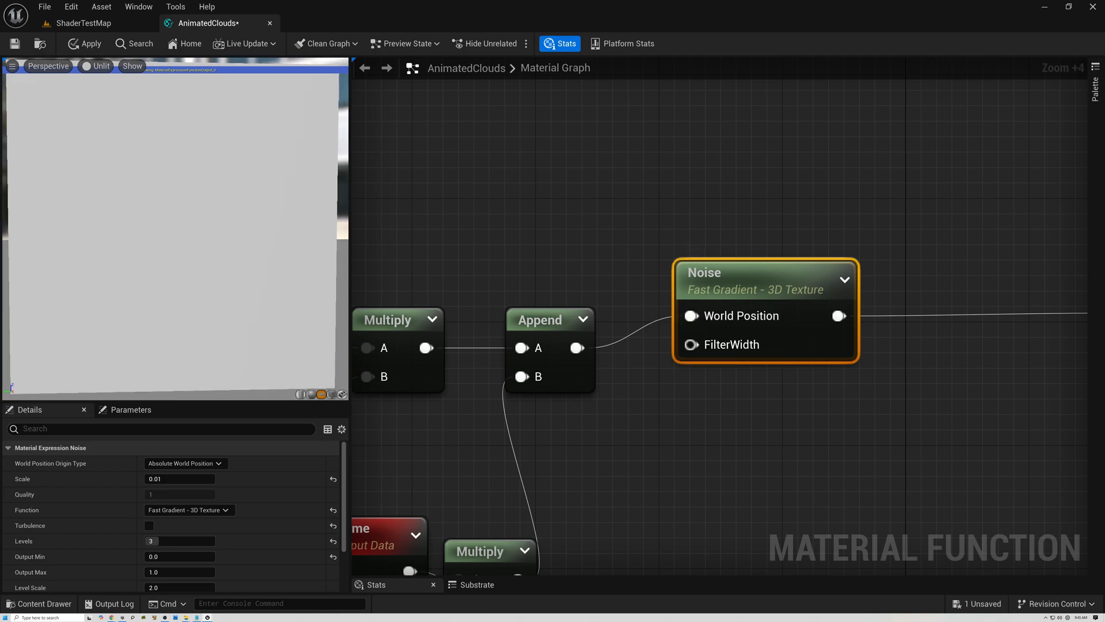
pyautogui.moveTo(227, 275); pyautogui.dragTo(234, 280)
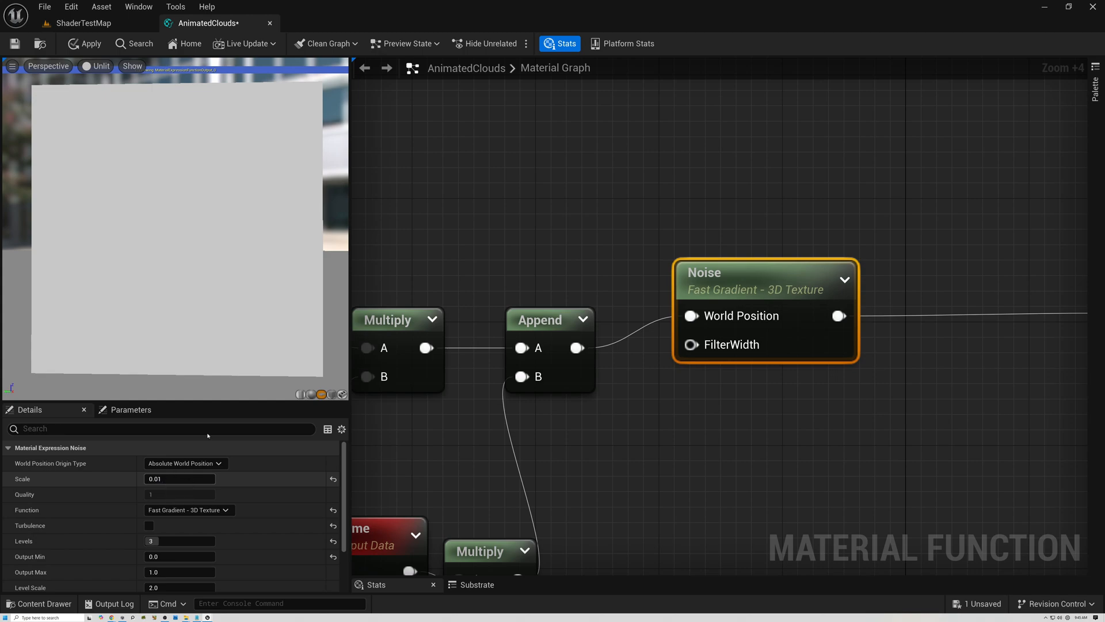
pyautogui.click(169, 479)
pyautogui.write('5')
pyautogui.press('Return')
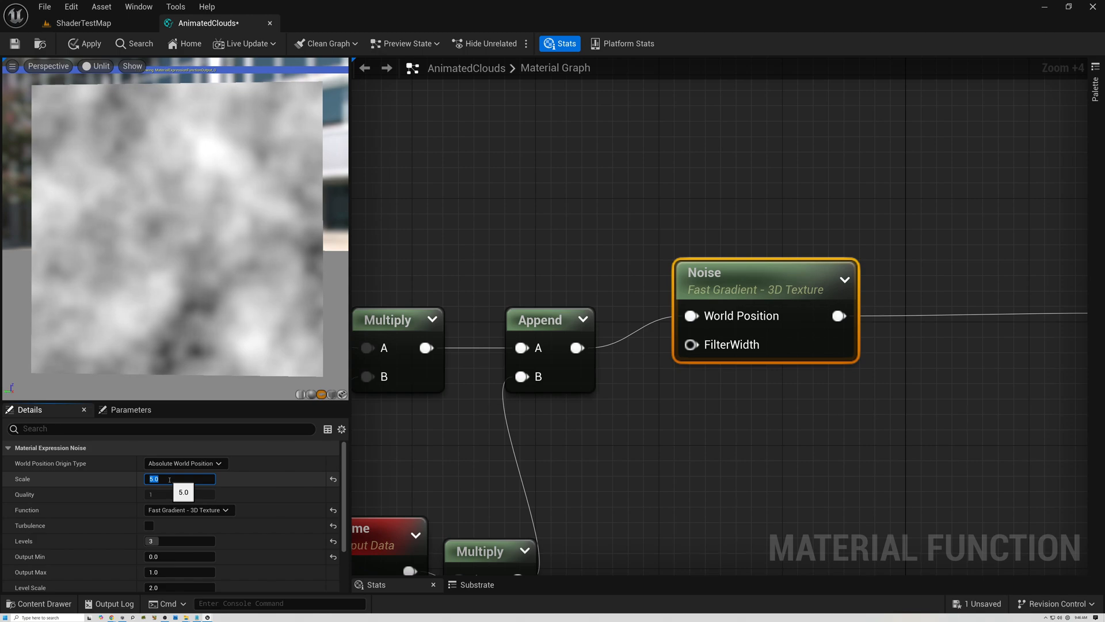
pyautogui.moveTo(204, 324); pyautogui.dragTo(203, 282, button='right')
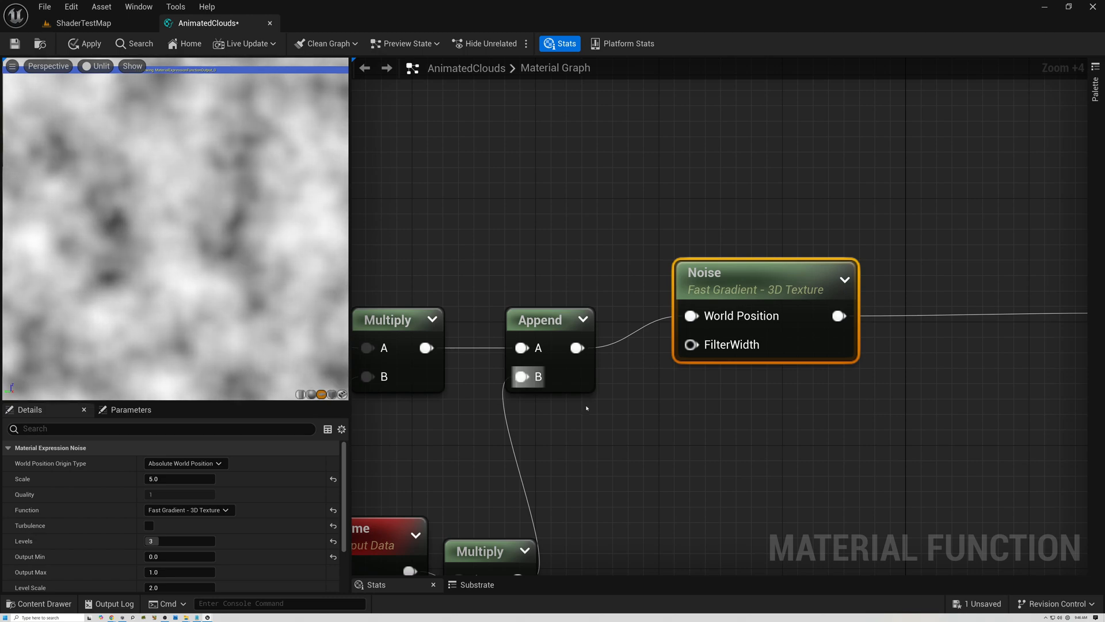
# Align Noise beside the Append and feed it through a new Power node with exponent 2.2 into Output Result
pyautogui.scroll(-4, 666, 458)
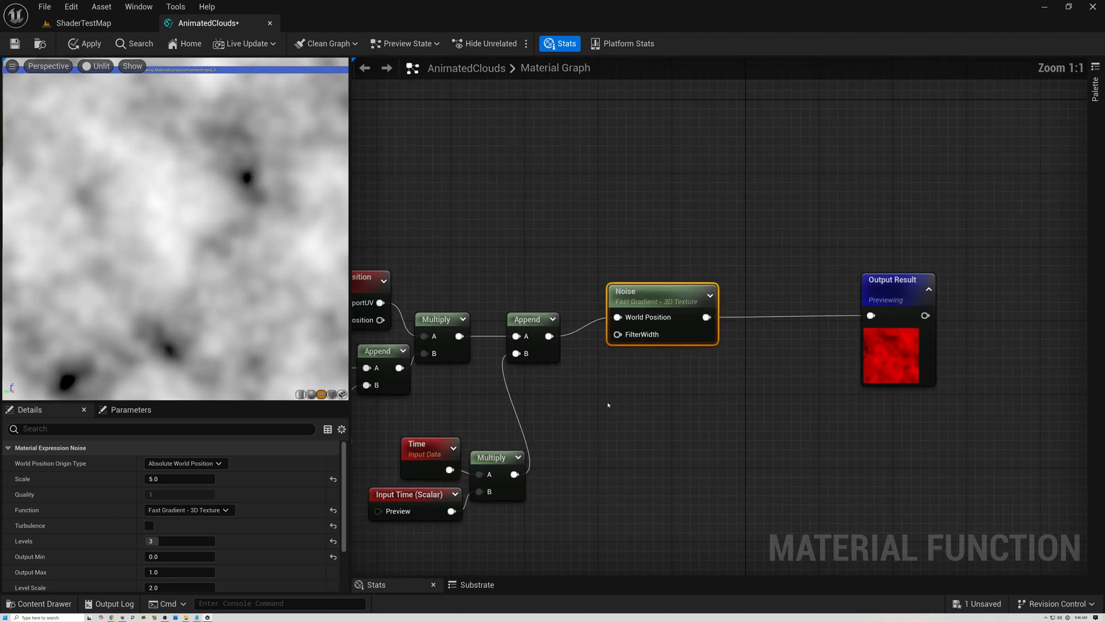
pyautogui.moveTo(599, 385); pyautogui.dragTo(529, 390, button='right')
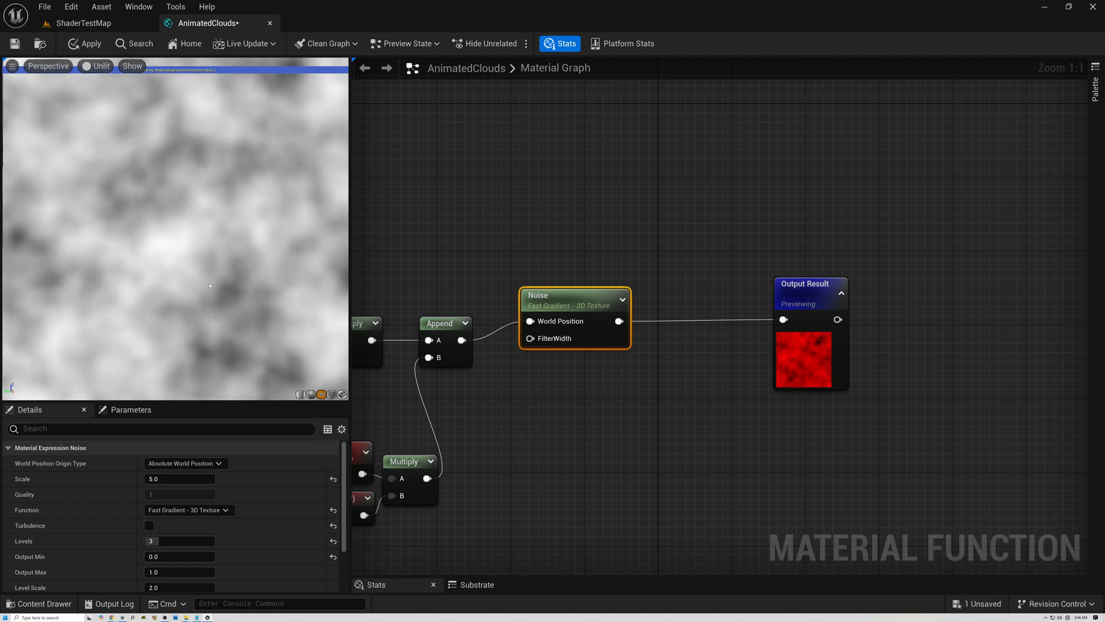
pyautogui.moveTo(584, 304); pyautogui.dragTo(557, 322)
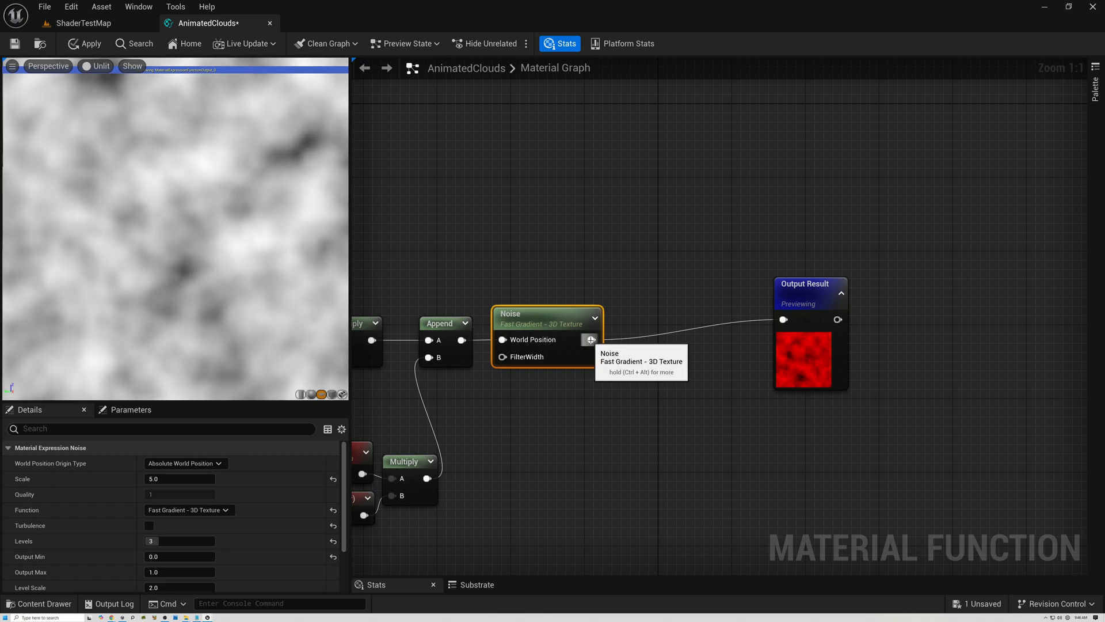
pyautogui.moveTo(591, 340); pyautogui.dragTo(647, 346)
pyautogui.write('power')
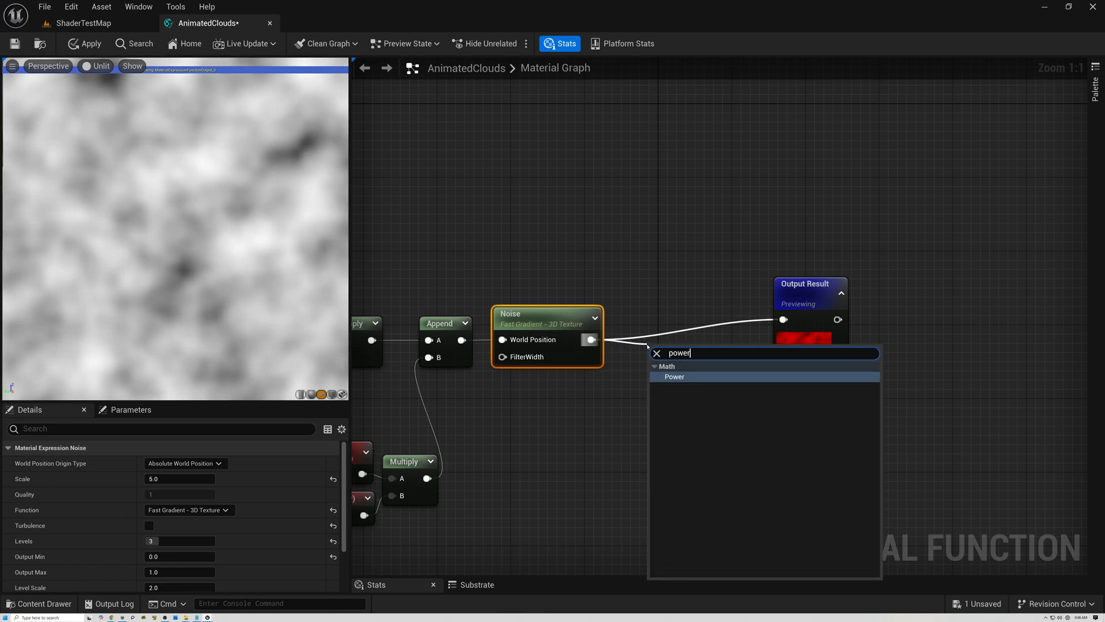
pyautogui.click(669, 377)
pyautogui.moveTo(666, 398); pyautogui.dragTo(640, 368)
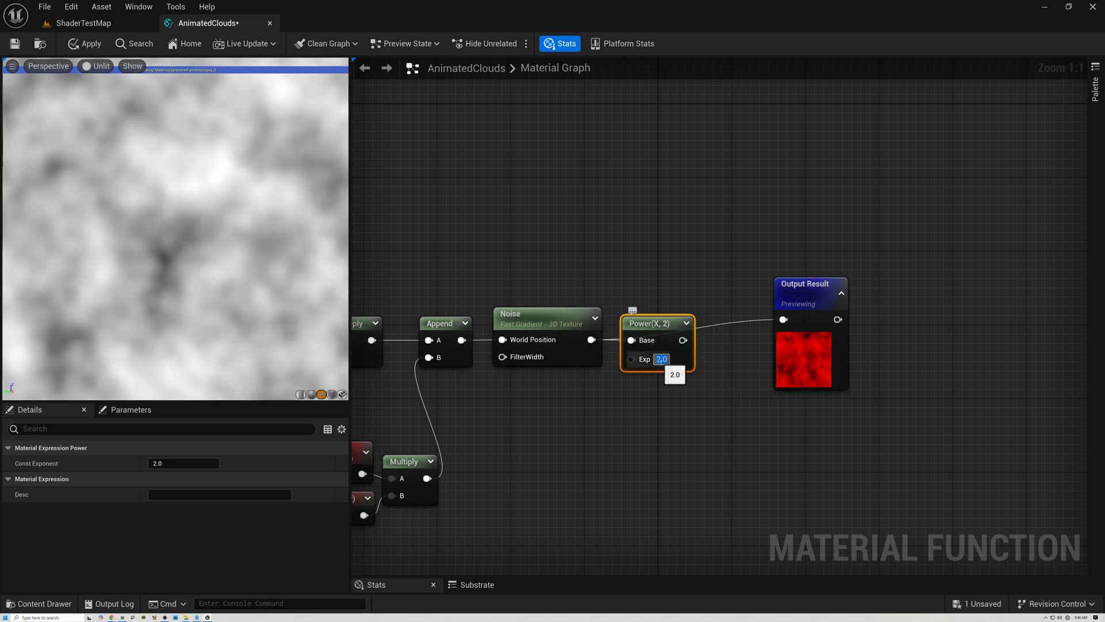
pyautogui.write('2.2')
pyautogui.press('Return')
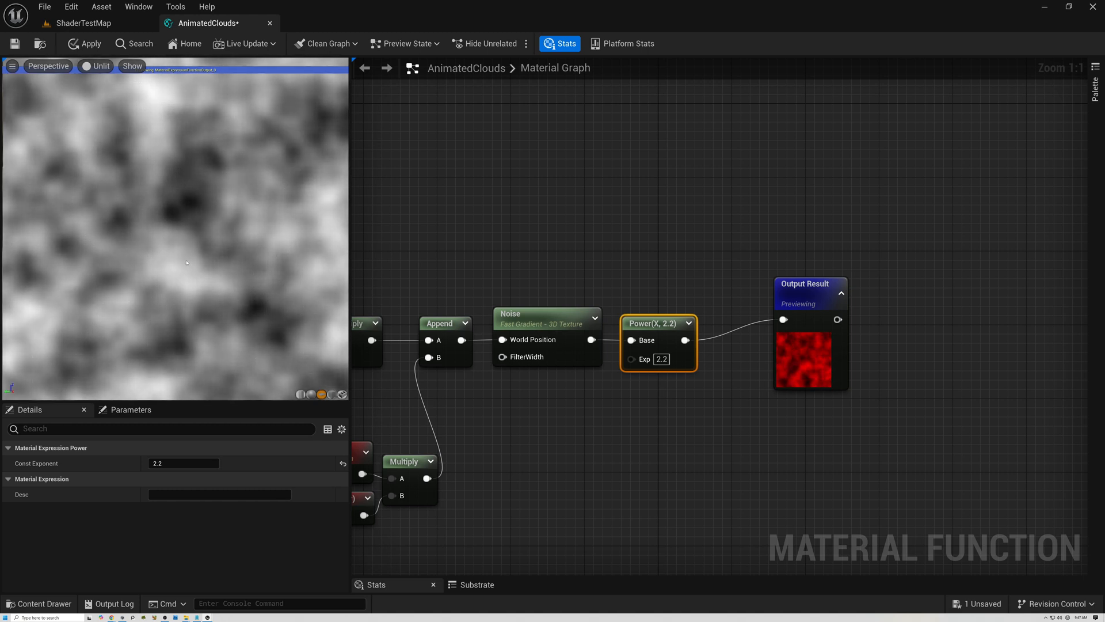
# Move Output Result away to make room and add a LinearInterpolate node with Power driving its Alpha
pyautogui.moveTo(795, 290); pyautogui.dragTo(922, 307)
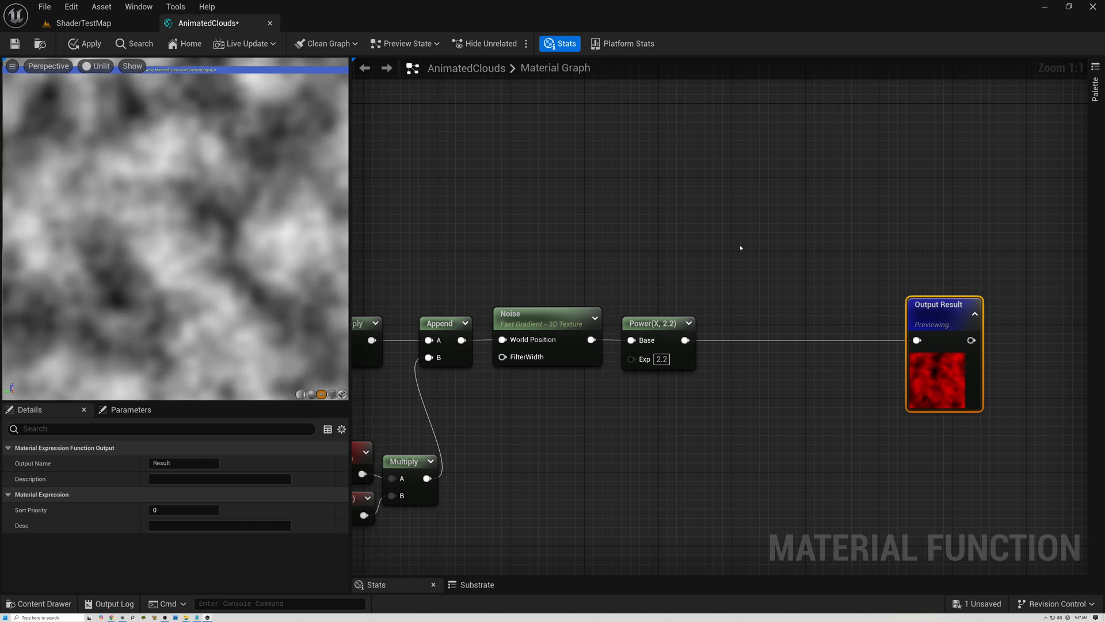
pyautogui.moveTo(692, 263); pyautogui.dragTo(481, 294, button='right')
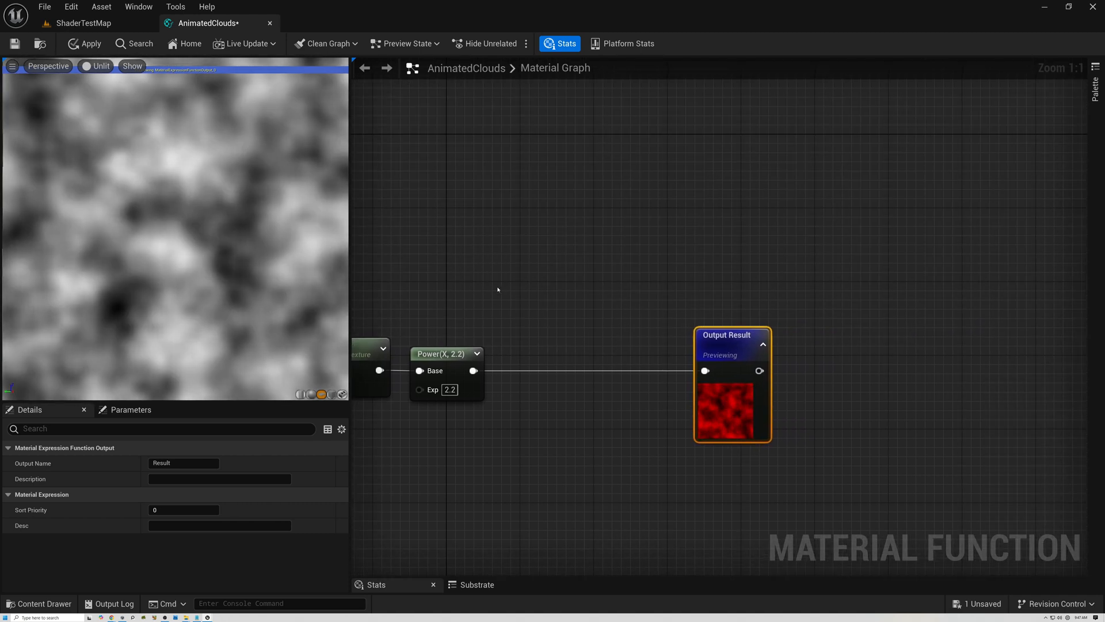
pyautogui.rightClick(512, 212)
pyautogui.write('l')
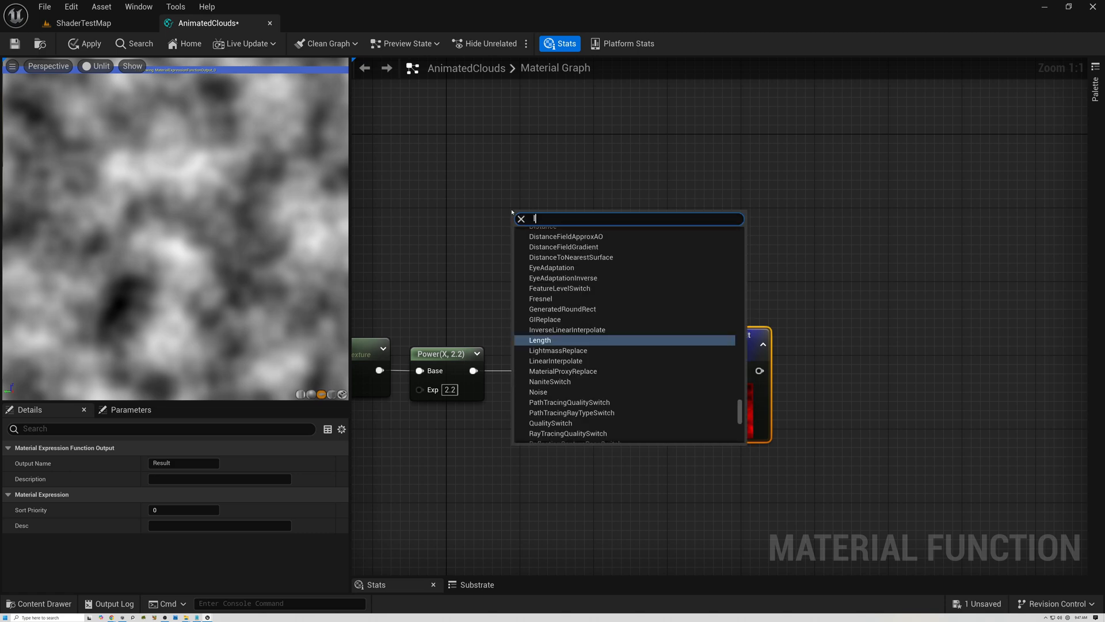
pyautogui.write('erp')
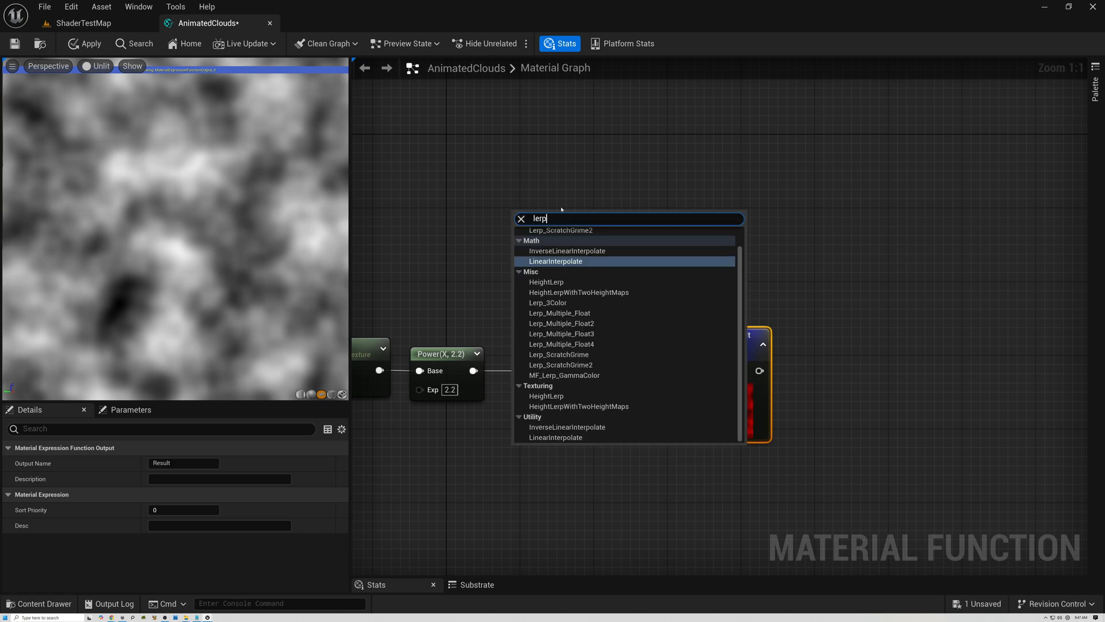
pyautogui.click(560, 262)
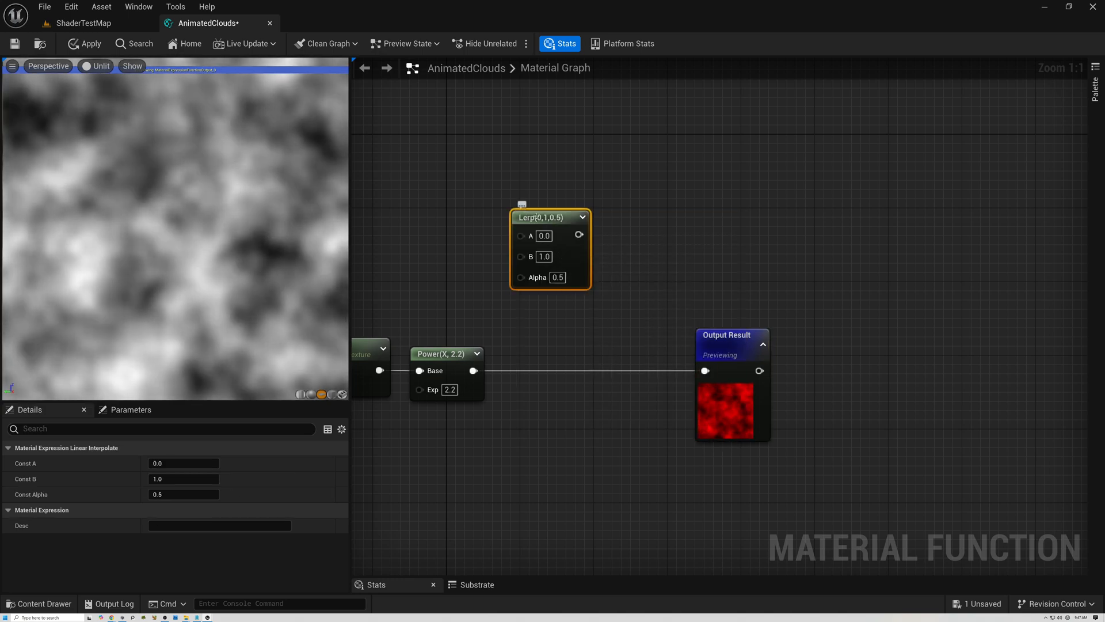
pyautogui.moveTo(480, 370); pyautogui.dragTo(520, 278)
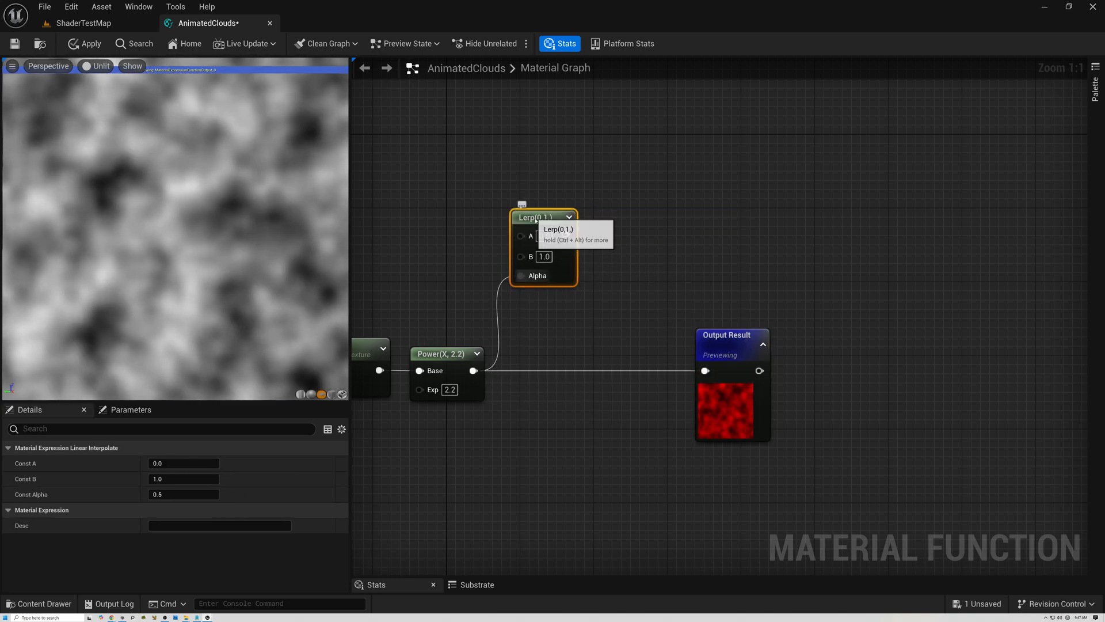
pyautogui.moveTo(536, 218); pyautogui.dragTo(573, 263)
# Add a Vector3 function input named Color1 with preview value 1, 1, 1 used as its default
pyautogui.moveTo(442, 180); pyautogui.dragTo(605, 239, button='right')
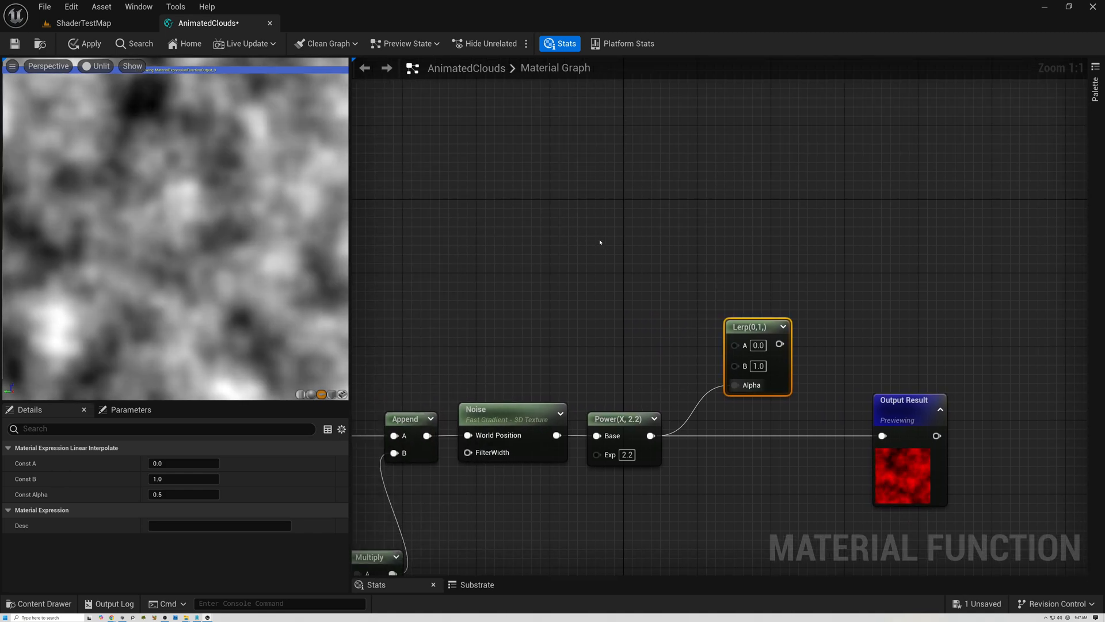
pyautogui.rightClick(599, 242)
pyautogui.write('input')
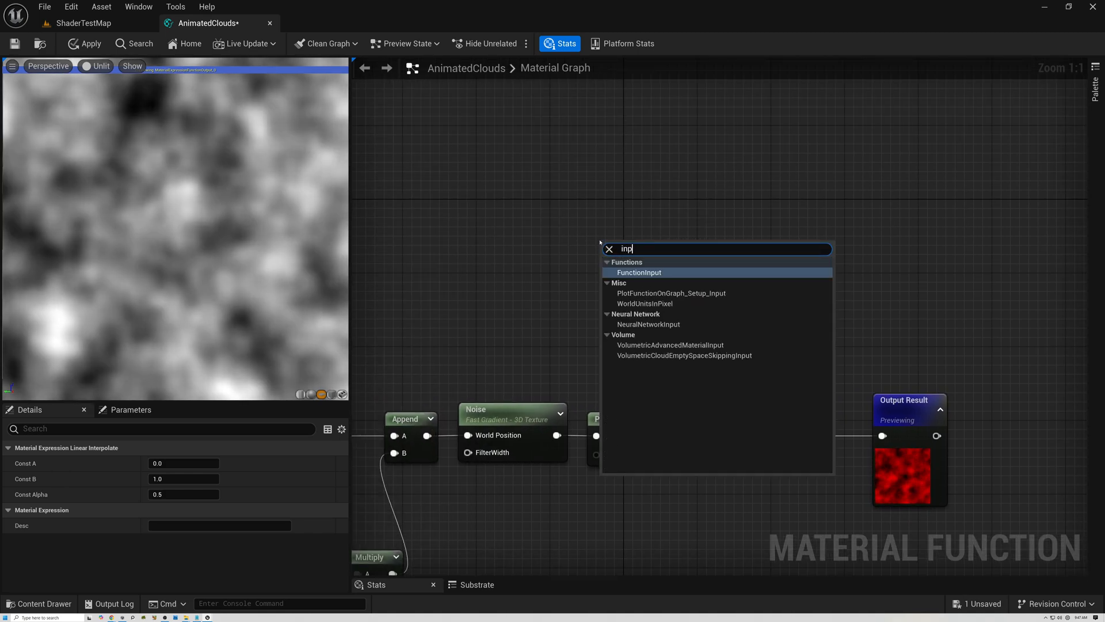
pyautogui.click(639, 272)
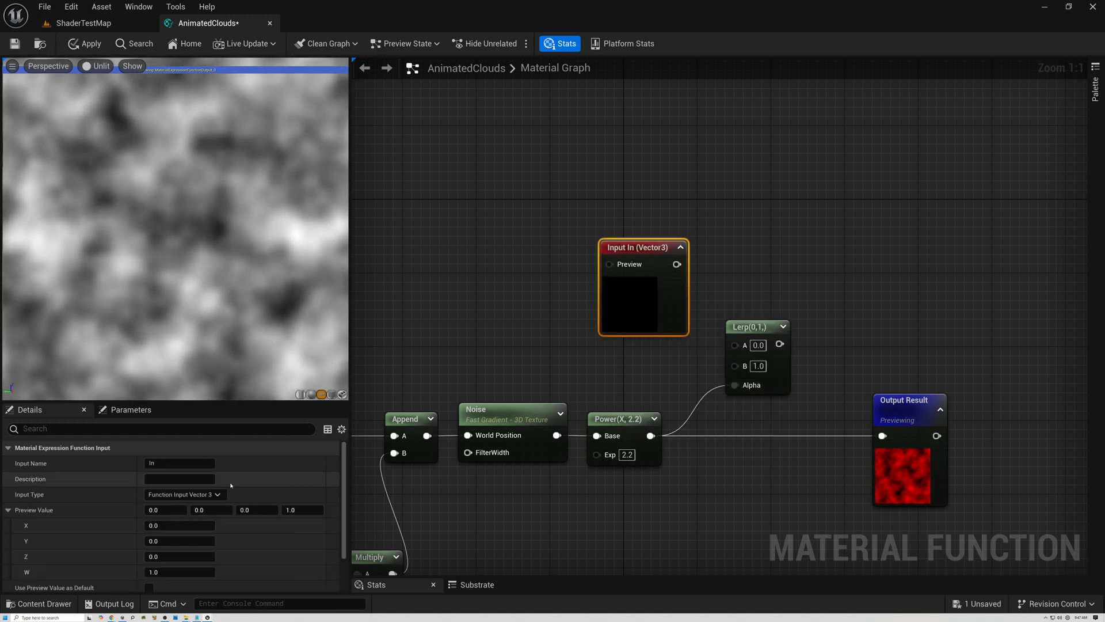
pyautogui.click(210, 510)
pyautogui.write('1')
pyautogui.click(263, 510)
pyautogui.write('1')
pyautogui.press('Return')
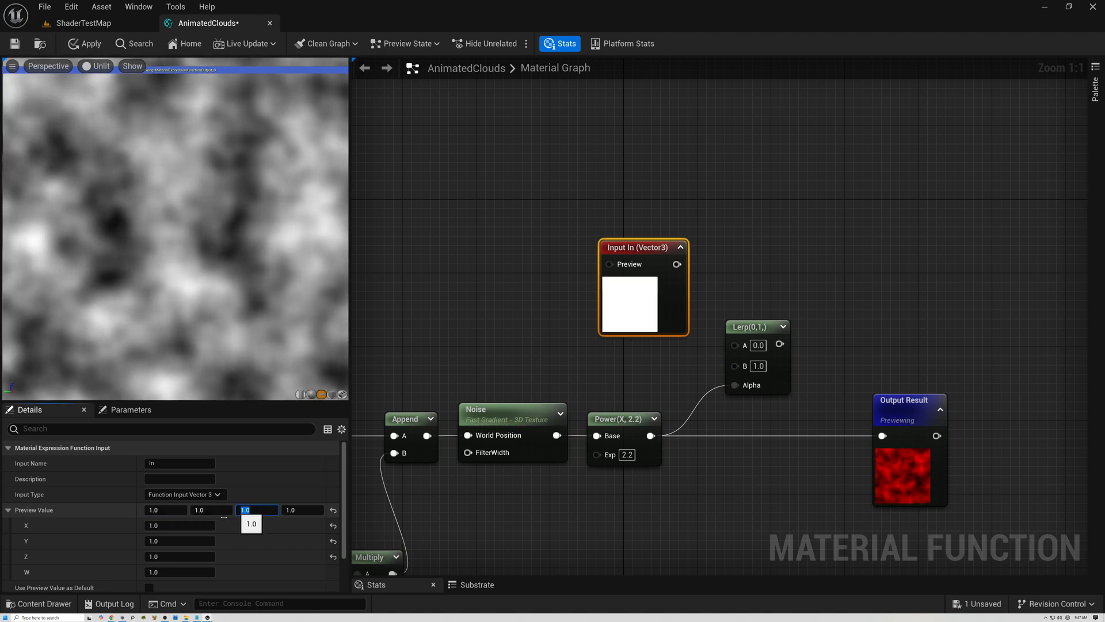
pyautogui.click(149, 588)
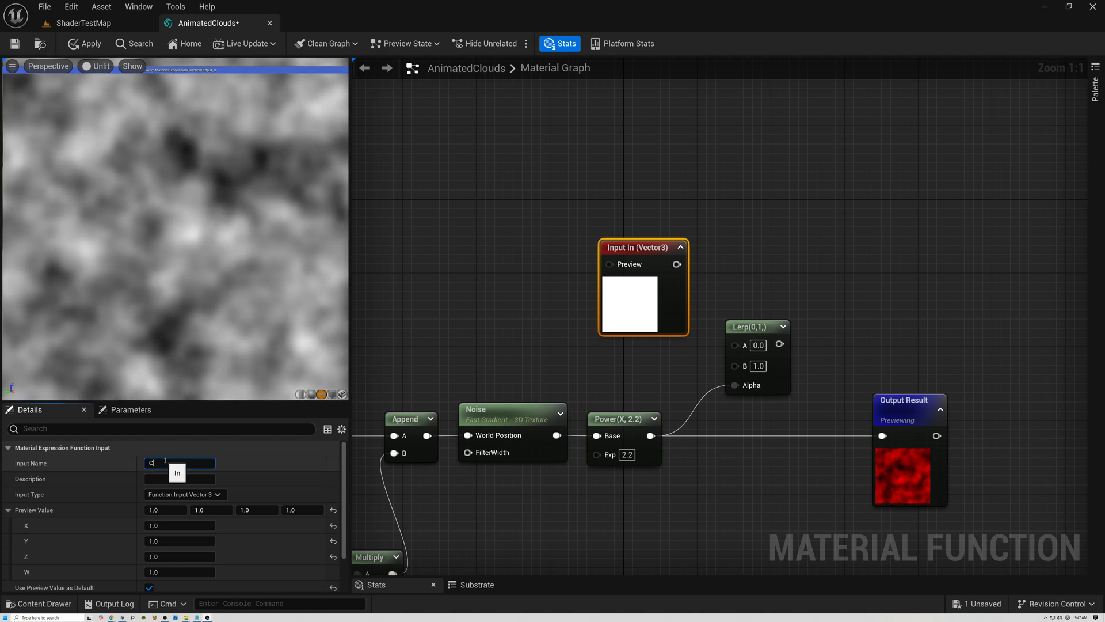
pyautogui.press('Return')
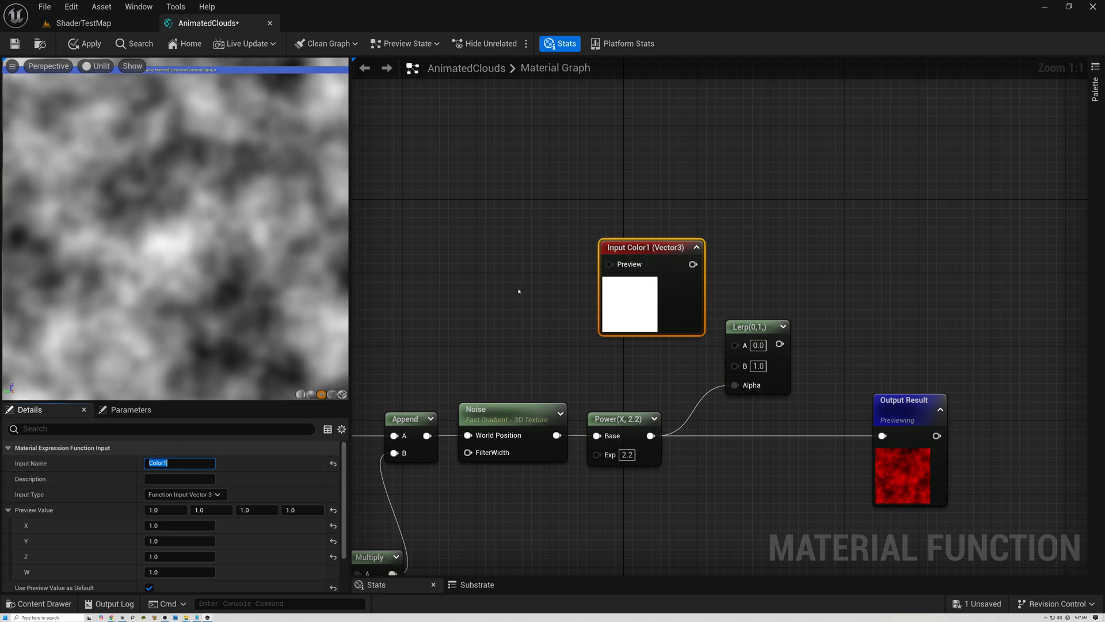
# Reposition Color1 and duplicate it as an input named Color2 with preview value 0, 0, 0
pyautogui.moveTo(660, 248); pyautogui.dragTo(598, 311)
pyautogui.hotkey('ctrl', 'd')
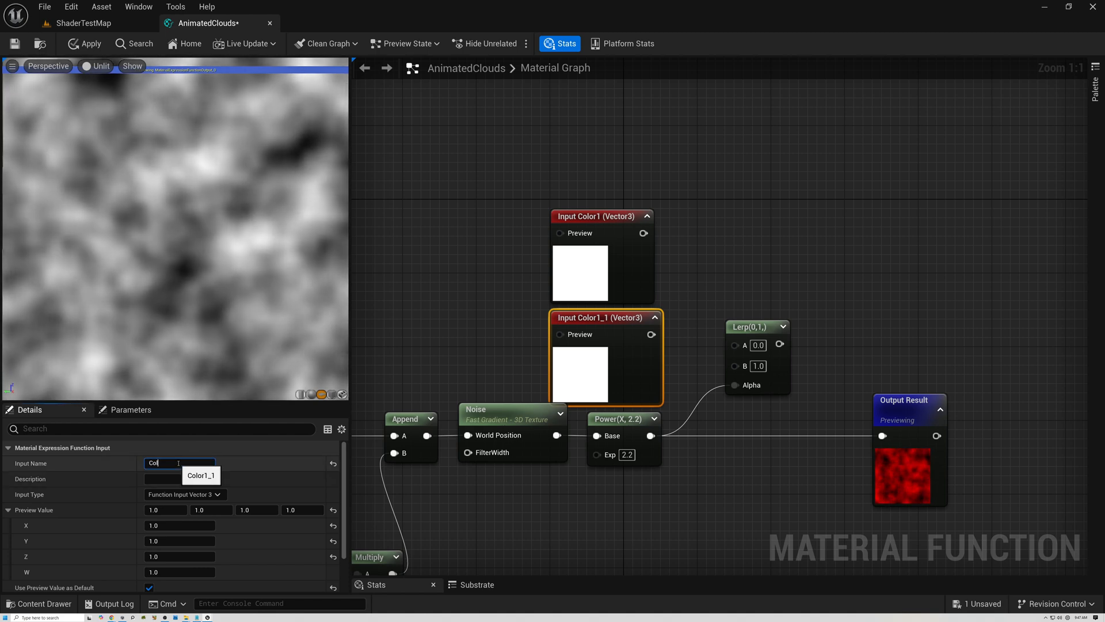
pyautogui.write('2')
pyautogui.press('Return')
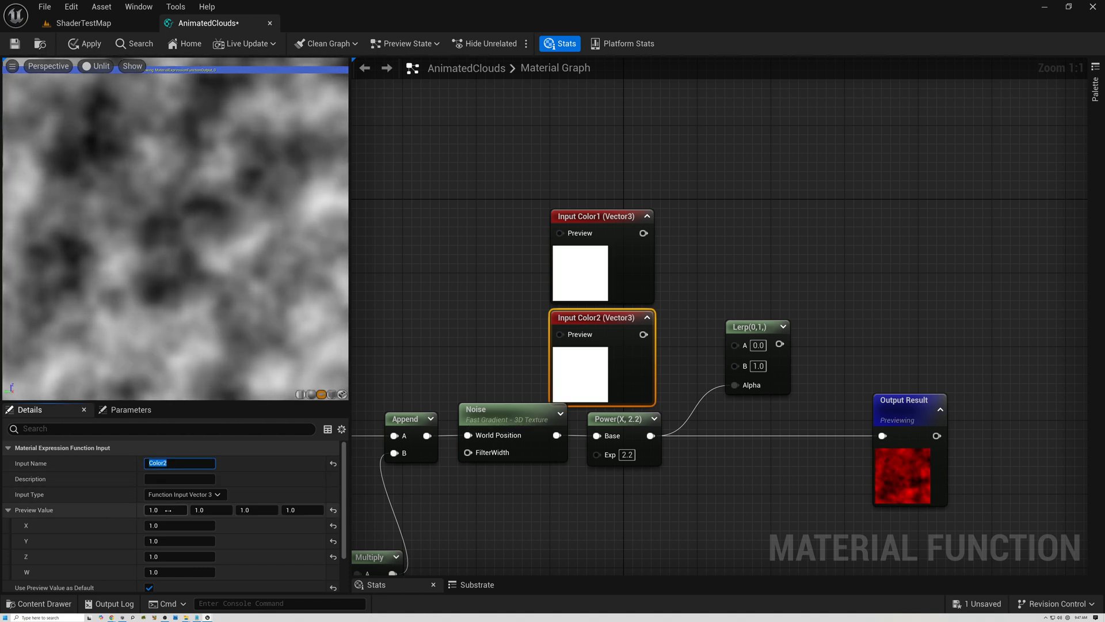
pyautogui.click(213, 510)
pyautogui.write('0')
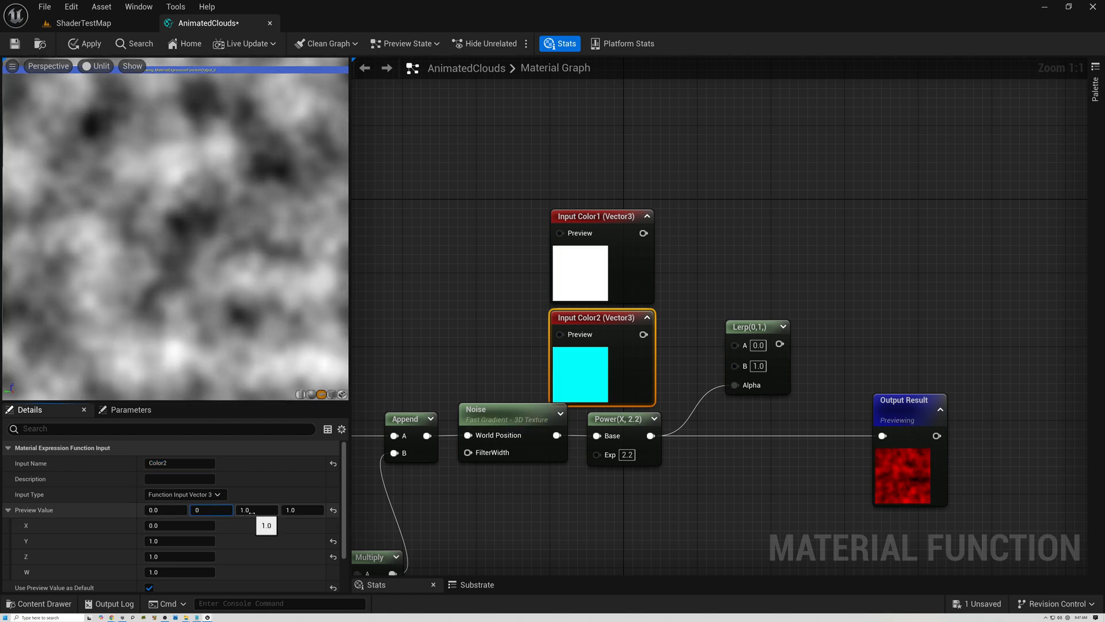
pyautogui.click(252, 512)
pyautogui.write('0')
pyautogui.press('Return')
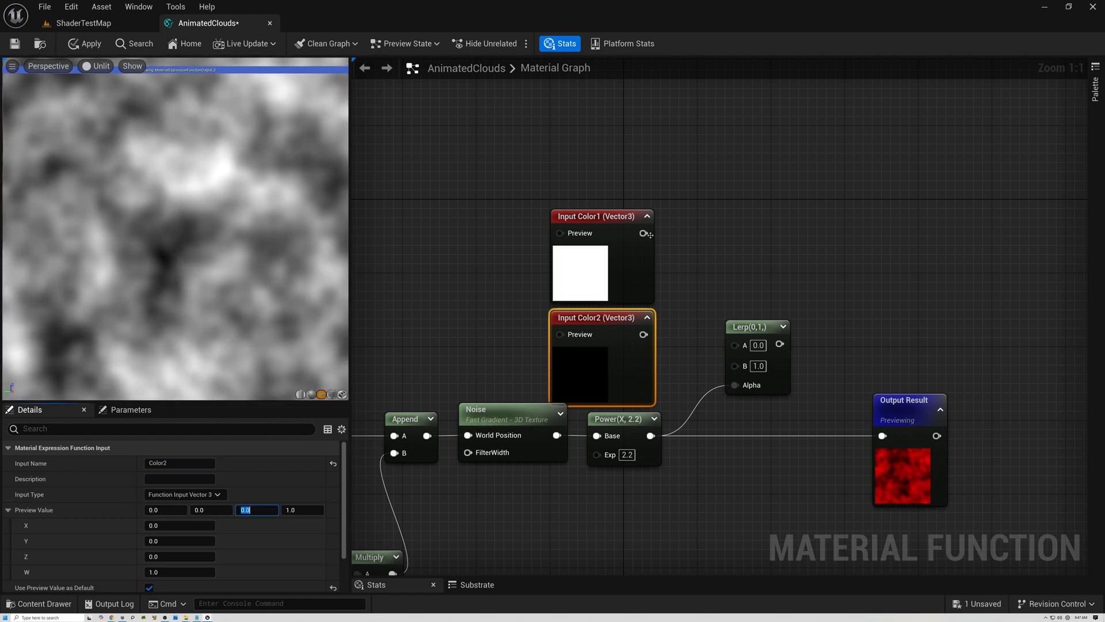
# Wire Color1 to A and Color2 to B of the Lerp, and connect the Lerp to Output Result
pyautogui.moveTo(644, 234); pyautogui.dragTo(735, 344)
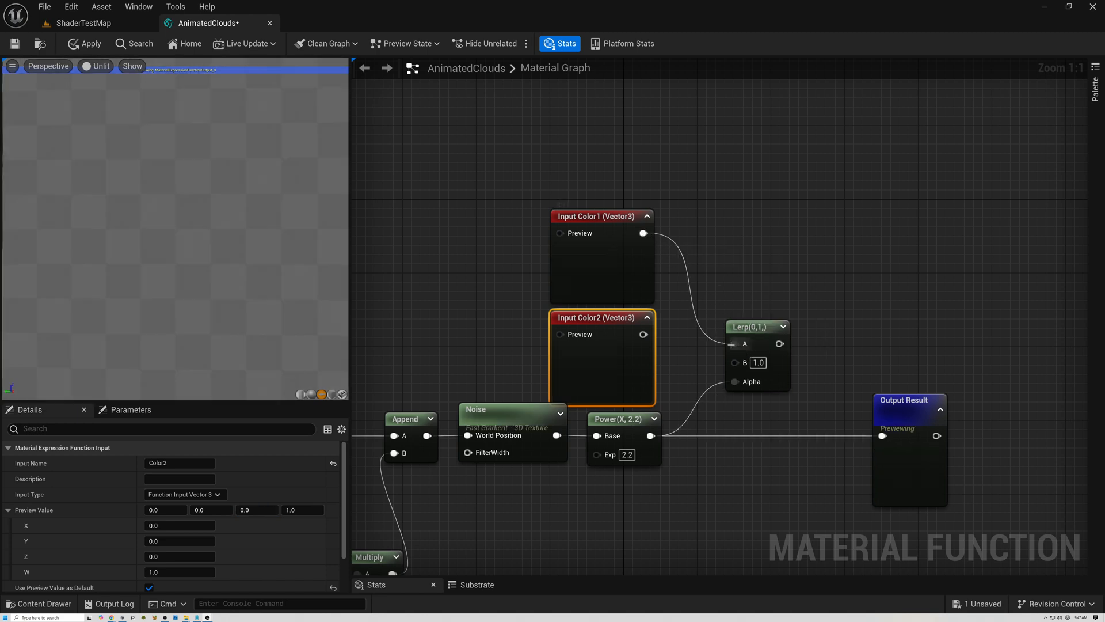
pyautogui.moveTo(643, 335); pyautogui.dragTo(882, 435)
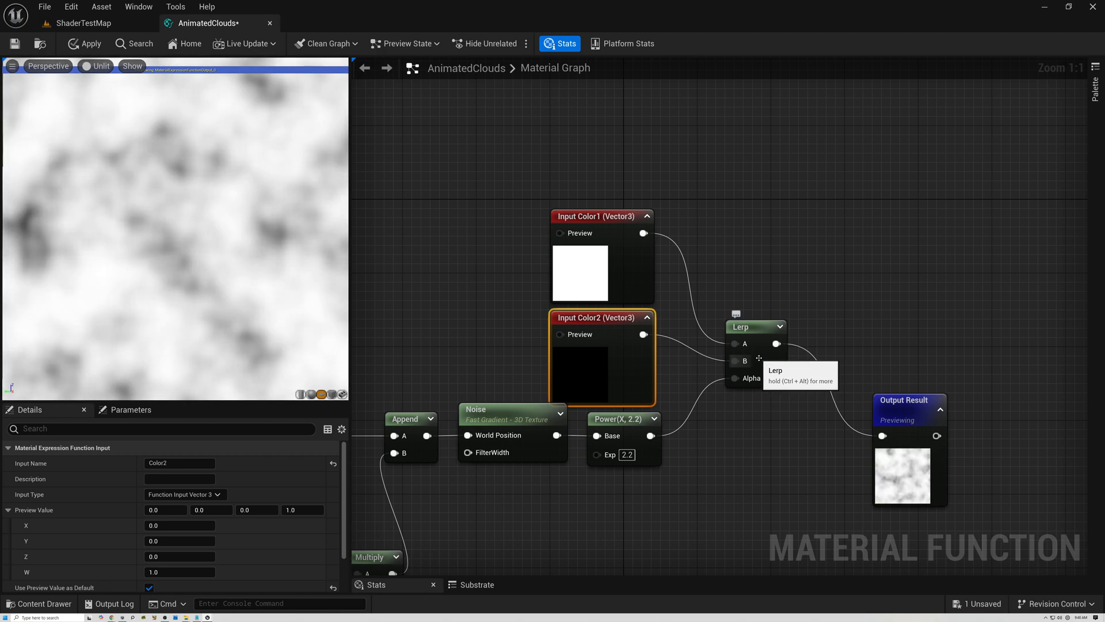
# Align Output Result level with the Lerp's output and move the Color1 and Color2 inputs up clear of Noise and Power
pyautogui.moveTo(898, 405); pyautogui.dragTo(879, 311)
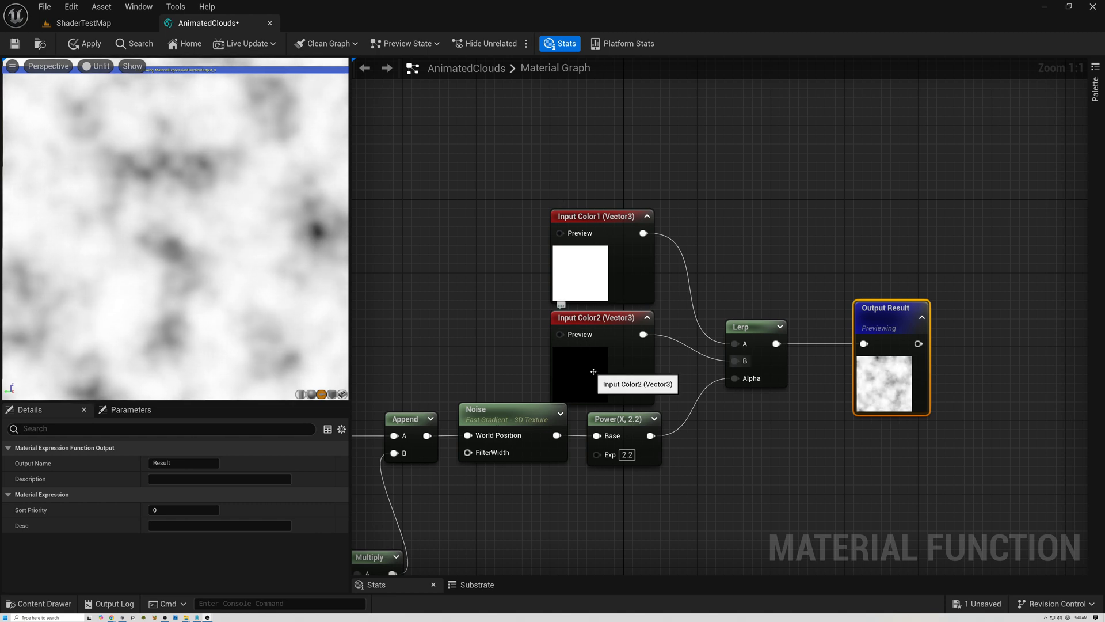
pyautogui.moveTo(538, 189); pyautogui.dragTo(601, 307)
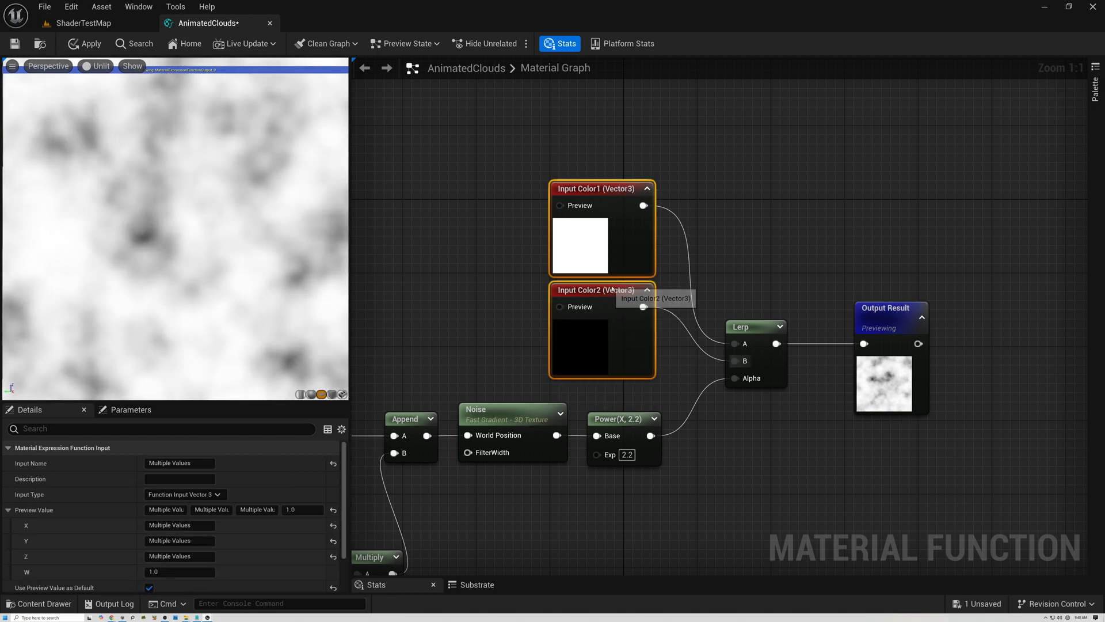
pyautogui.click(505, 256)
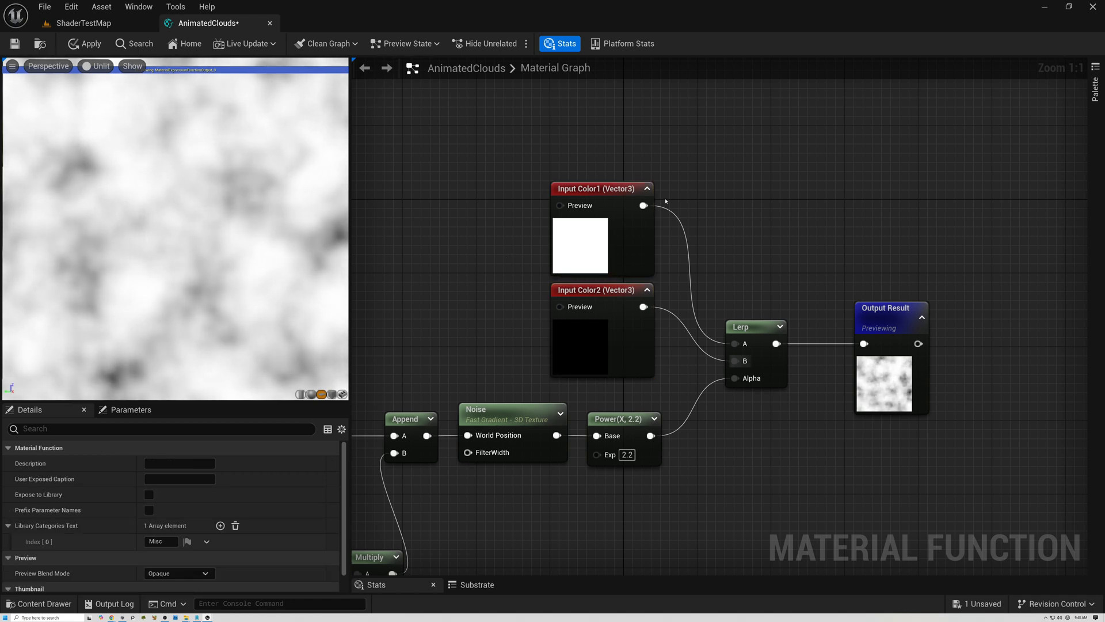
# Swap the Lerp wiring so Color2 feeds A and Color1 feeds B, and stack Color2 above Color1 beside the Lerp
pyautogui.moveTo(643, 207); pyautogui.dragTo(736, 362)
pyautogui.moveTo(643, 307); pyautogui.dragTo(735, 344)
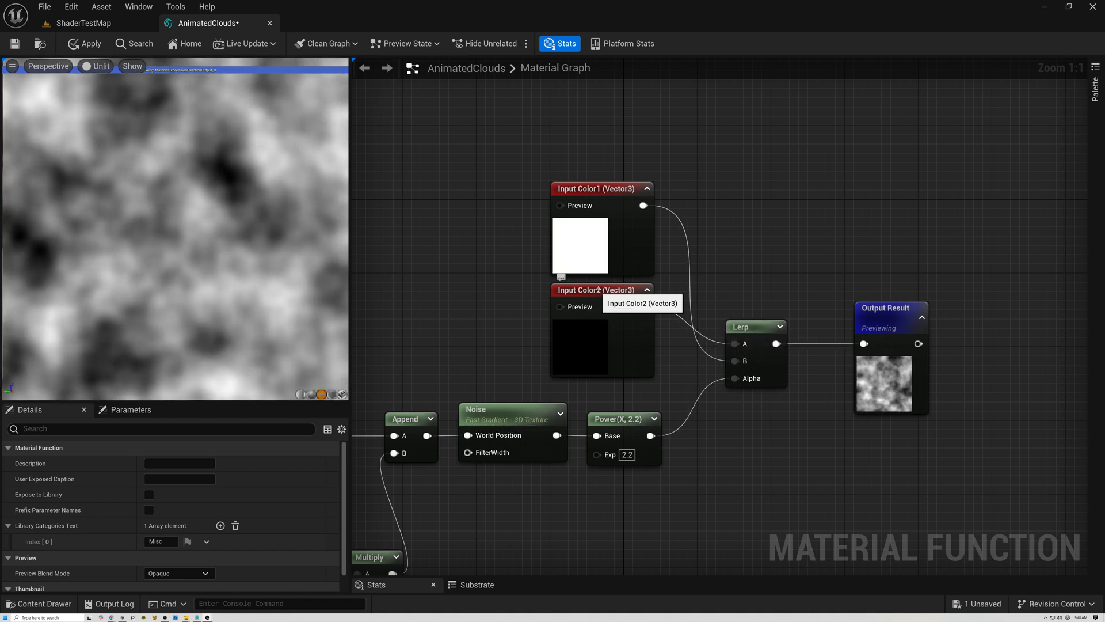
pyautogui.moveTo(596, 291); pyautogui.dragTo(591, 96)
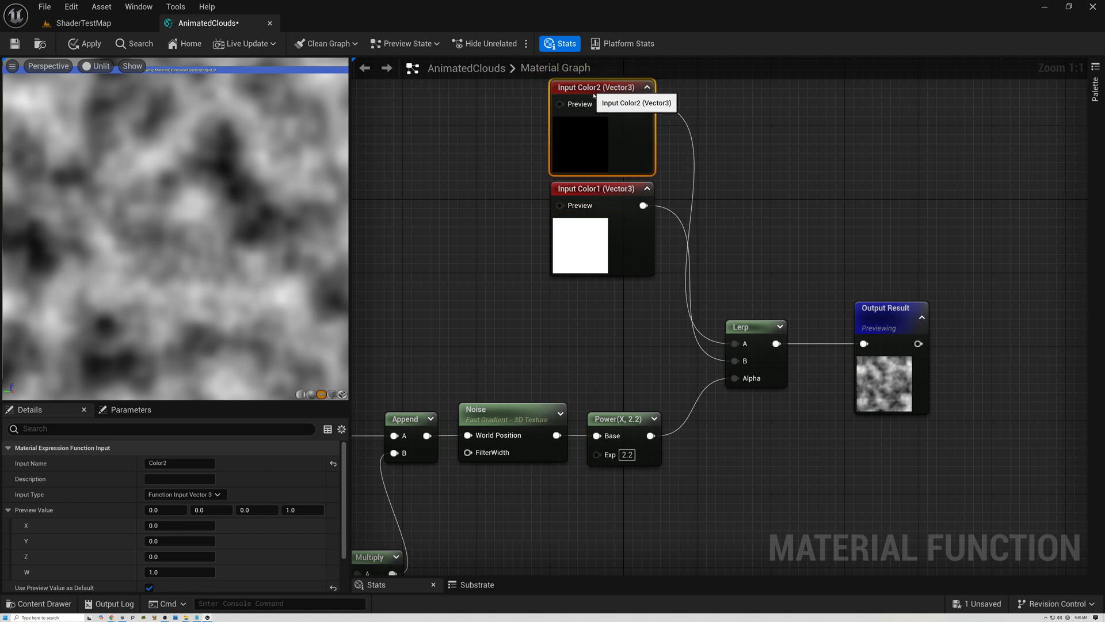
pyautogui.keyDown('ctrl'); pyautogui.click(616, 190); pyautogui.keyUp('ctrl')
pyautogui.moveTo(616, 190); pyautogui.dragTo(625, 309)
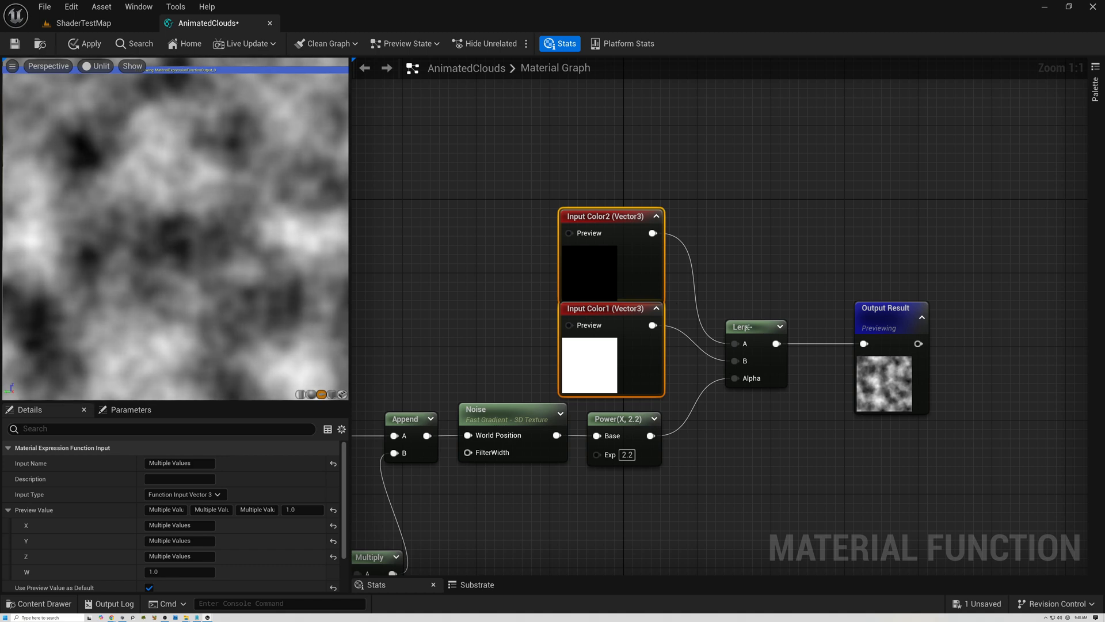
# Wire Power straight into Output Result and preview the Power node on its own
pyautogui.moveTo(653, 435); pyautogui.dragTo(864, 344)
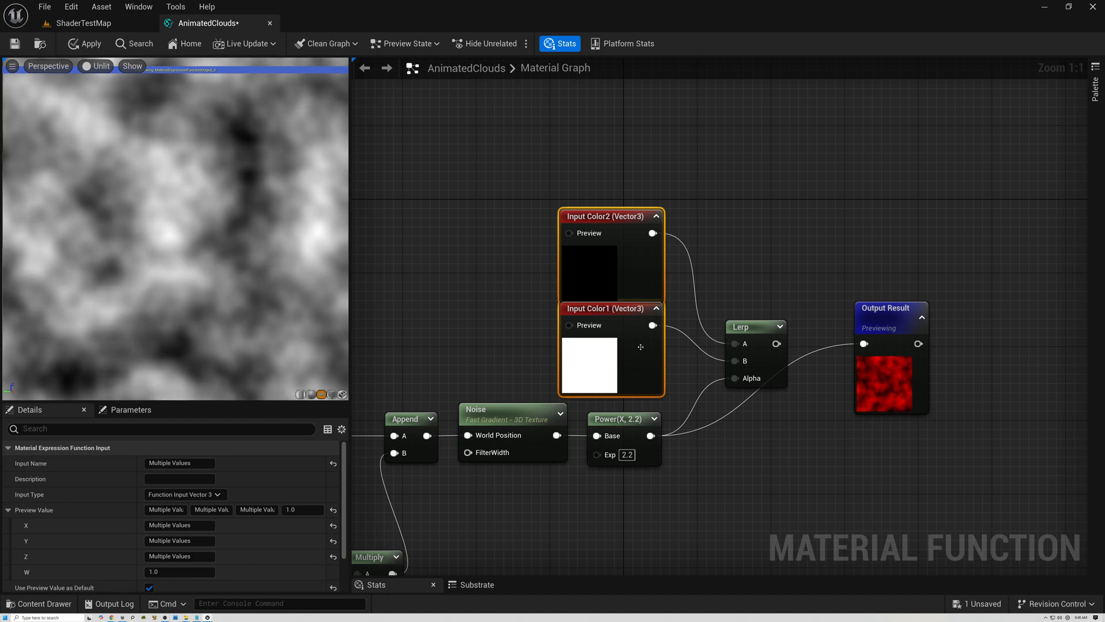
pyautogui.click(638, 419)
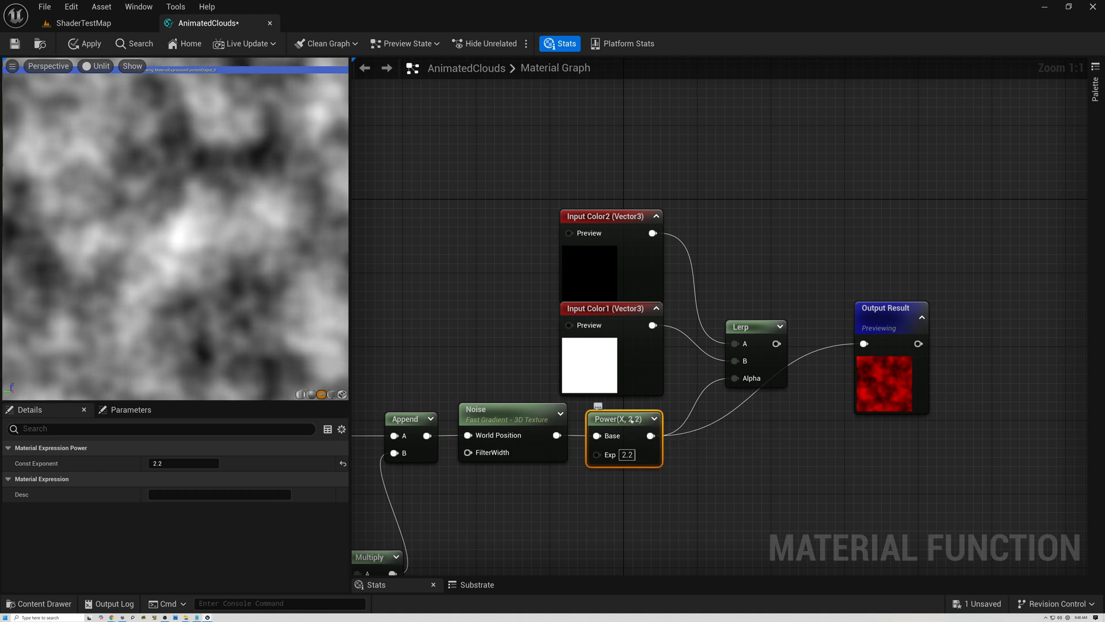
pyautogui.rightClick(638, 420)
pyautogui.click(676, 189)
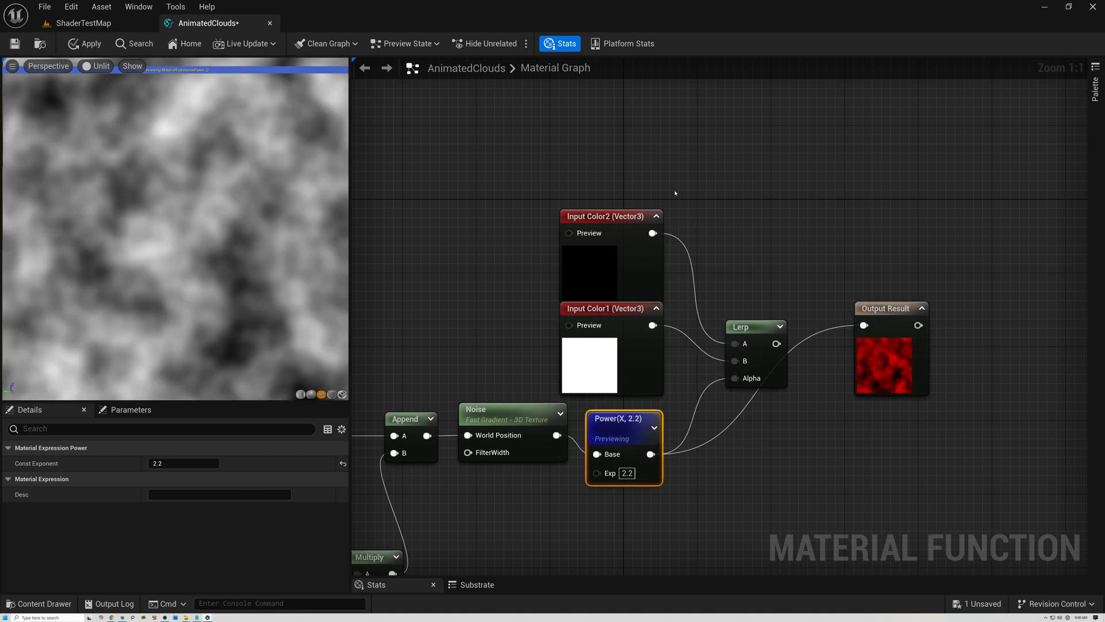
# Preview the Lerp node, reconnect it to Output Result, and align Output Result with it
pyautogui.rightClick(748, 331)
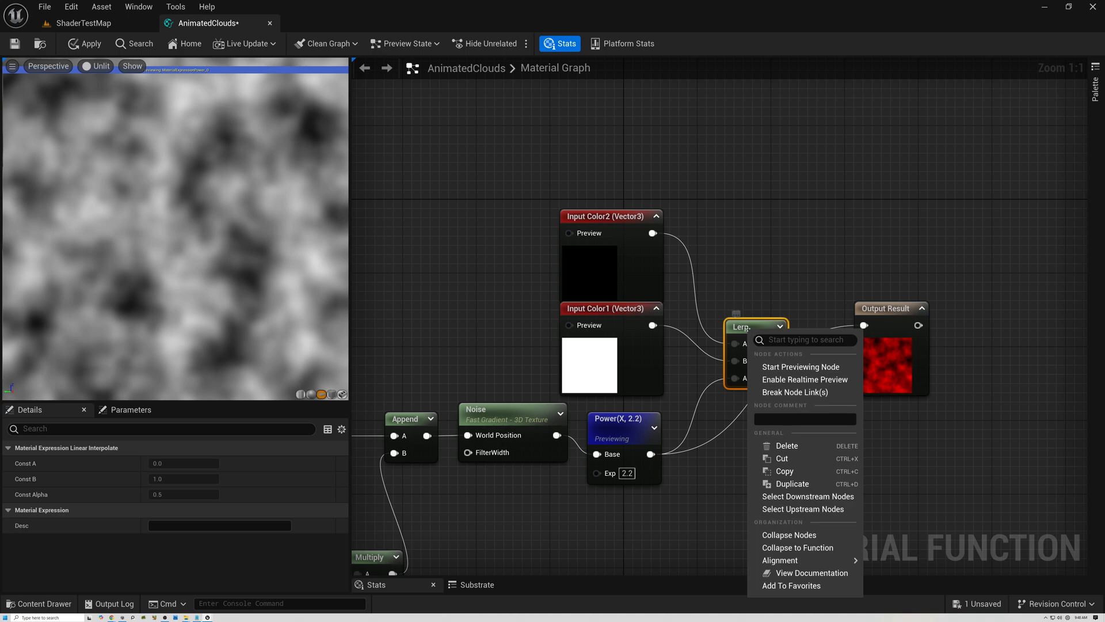
pyautogui.click(778, 367)
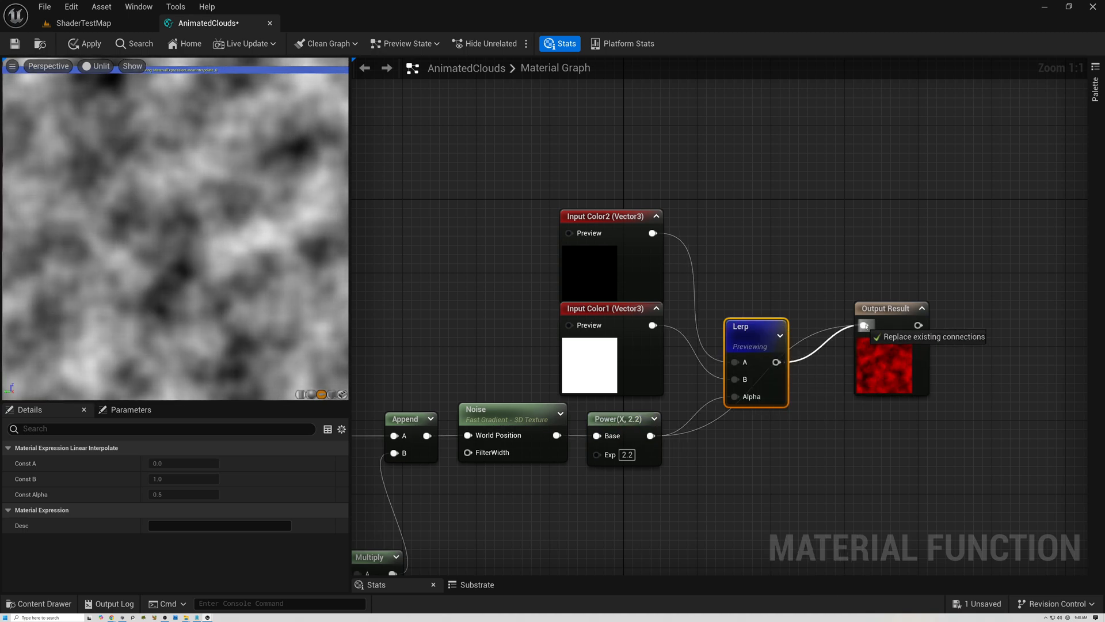
pyautogui.moveTo(875, 327); pyautogui.dragTo(863, 364)
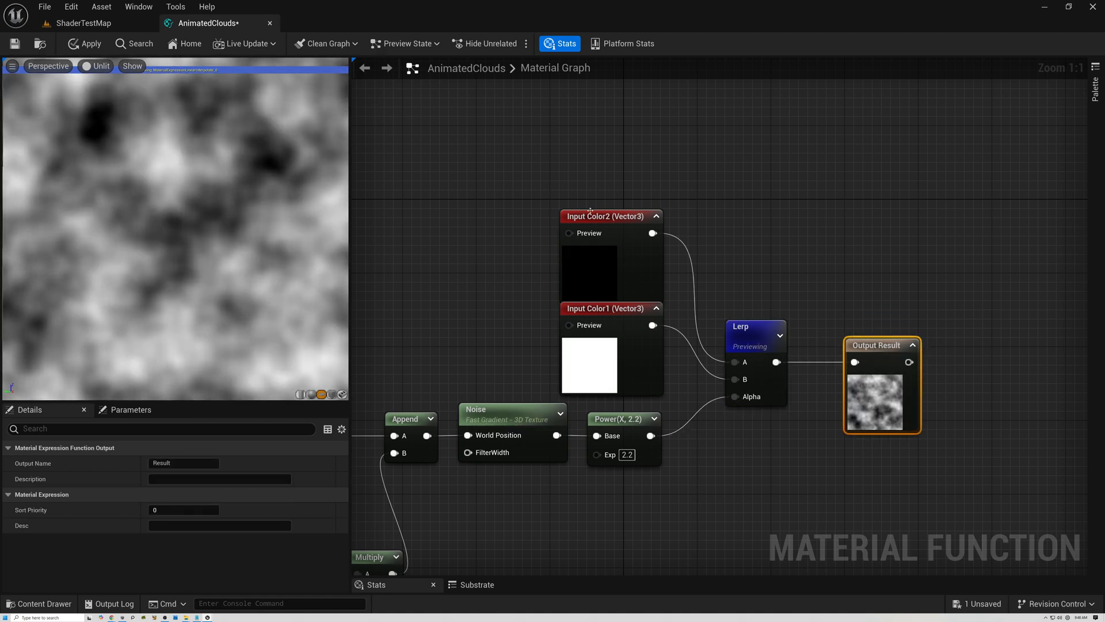
# Nudge Color2 up so it no longer touches Color1, and make the preview viewport slightly taller
pyautogui.moveTo(616, 216); pyautogui.dragTo(616, 206)
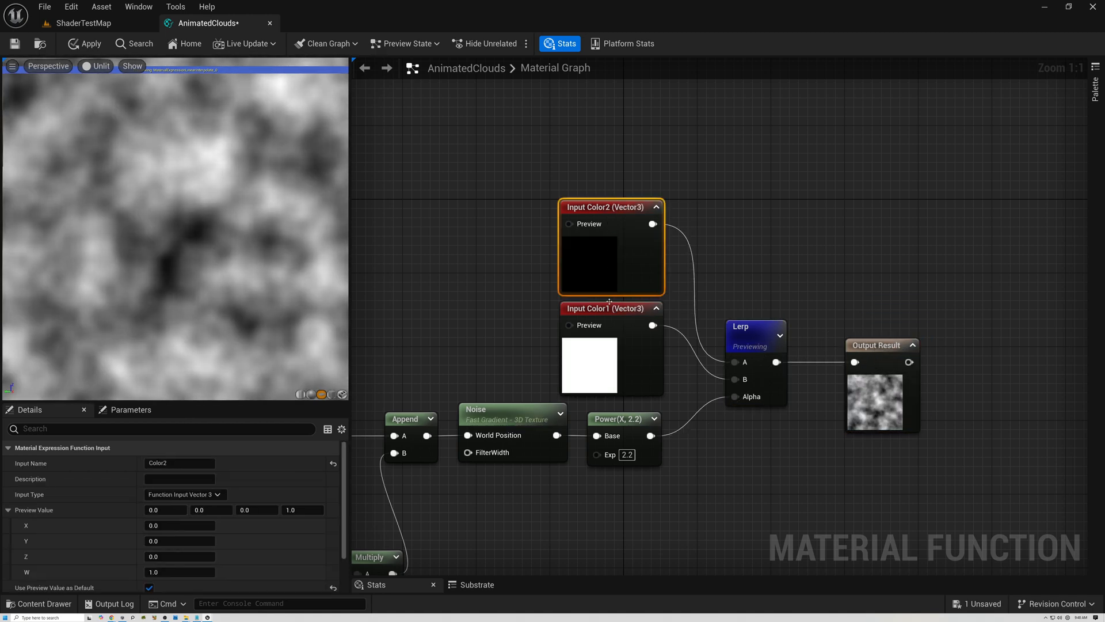
pyautogui.click(609, 308)
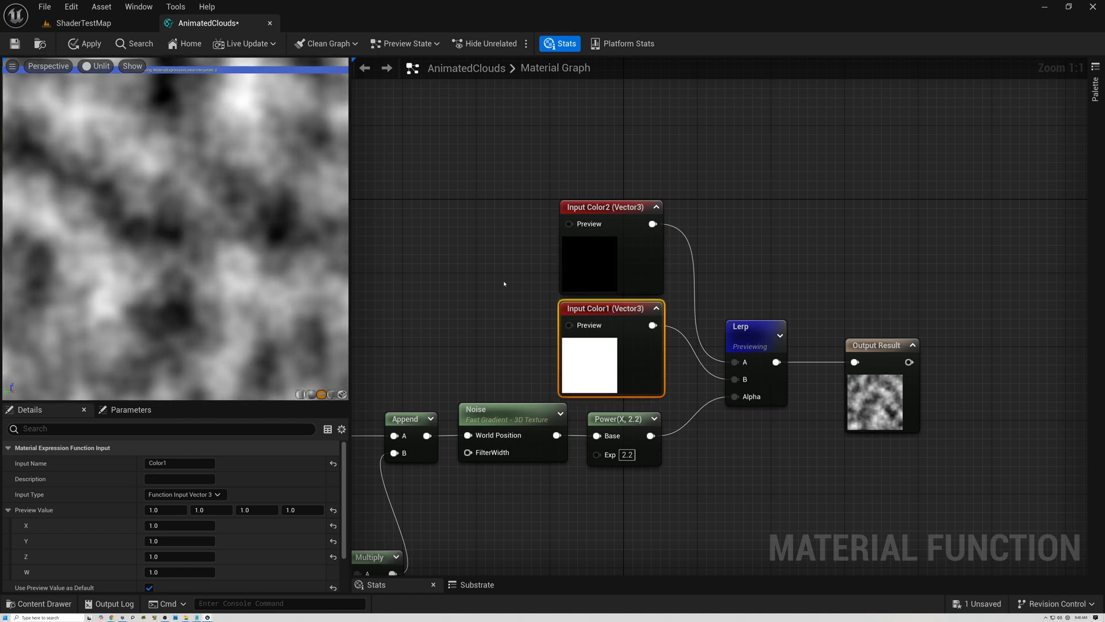
pyautogui.moveTo(519, 271); pyautogui.dragTo(601, 247, button='right')
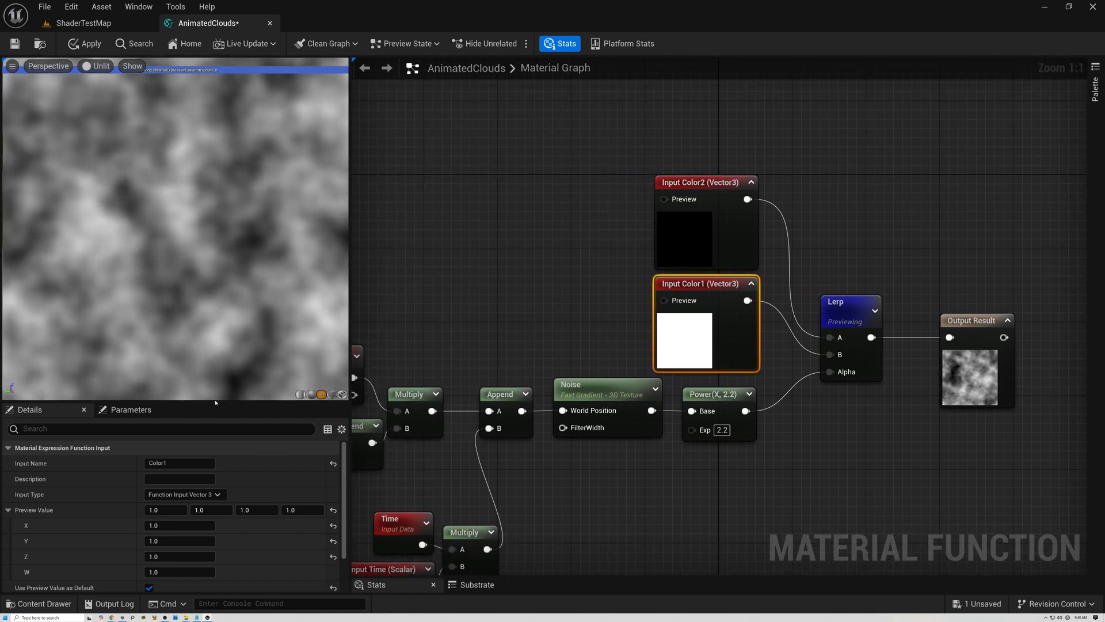
pyautogui.moveTo(214, 401); pyautogui.dragTo(216, 425)
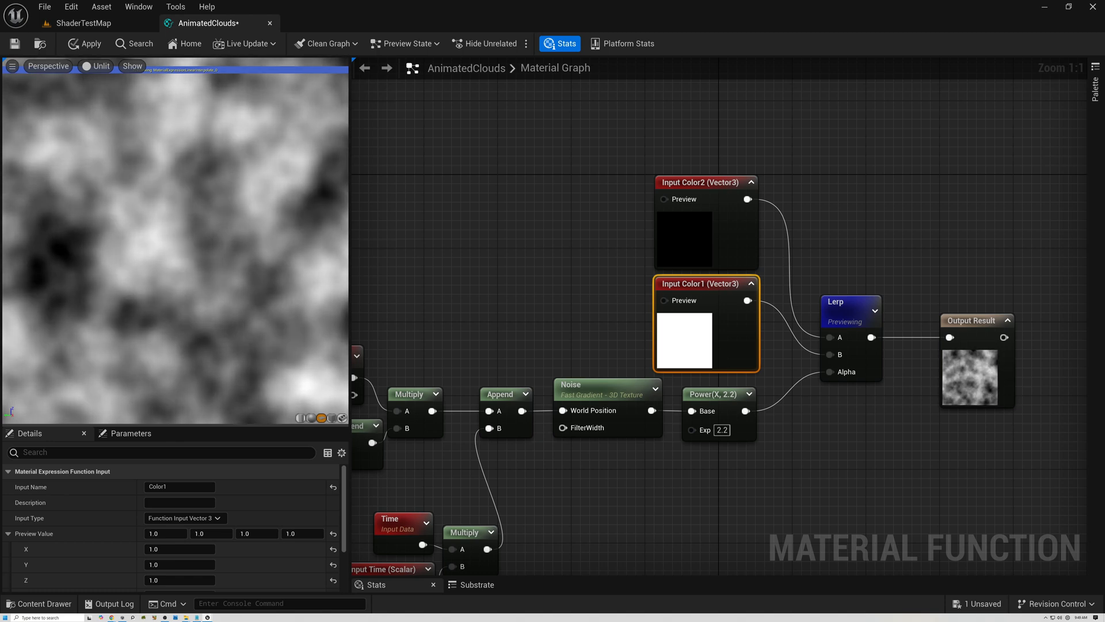
# Add a FunctionInput node in the empty space above the Multiply and Append nodes
pyautogui.scroll(-3, 526, 292)
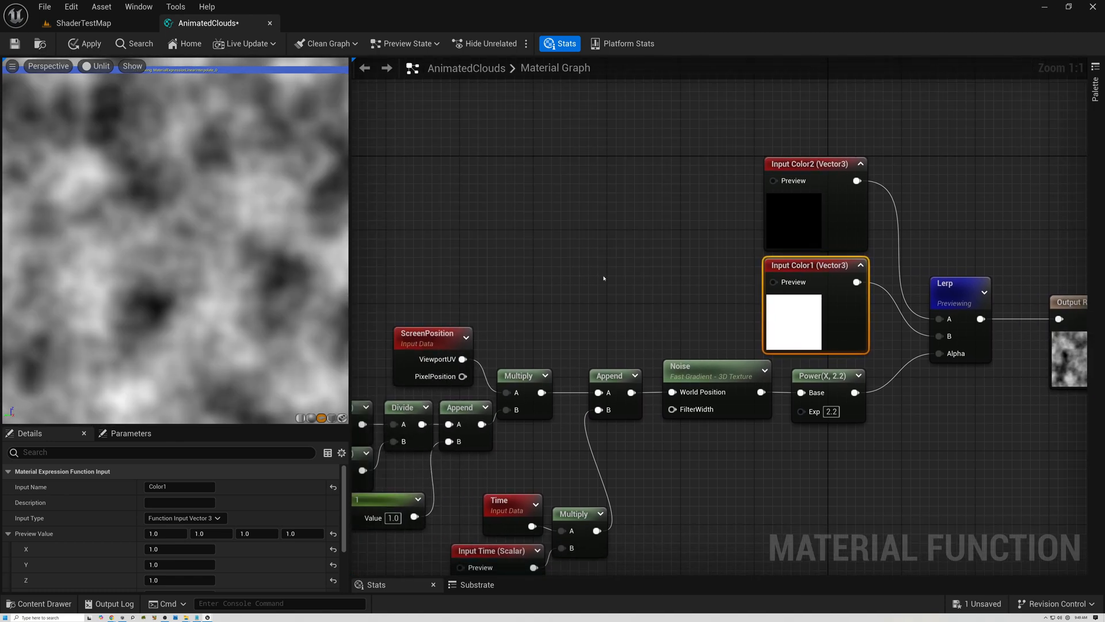
pyautogui.scroll(1, 587, 287)
pyautogui.moveTo(585, 289); pyautogui.dragTo(637, 235, button='right')
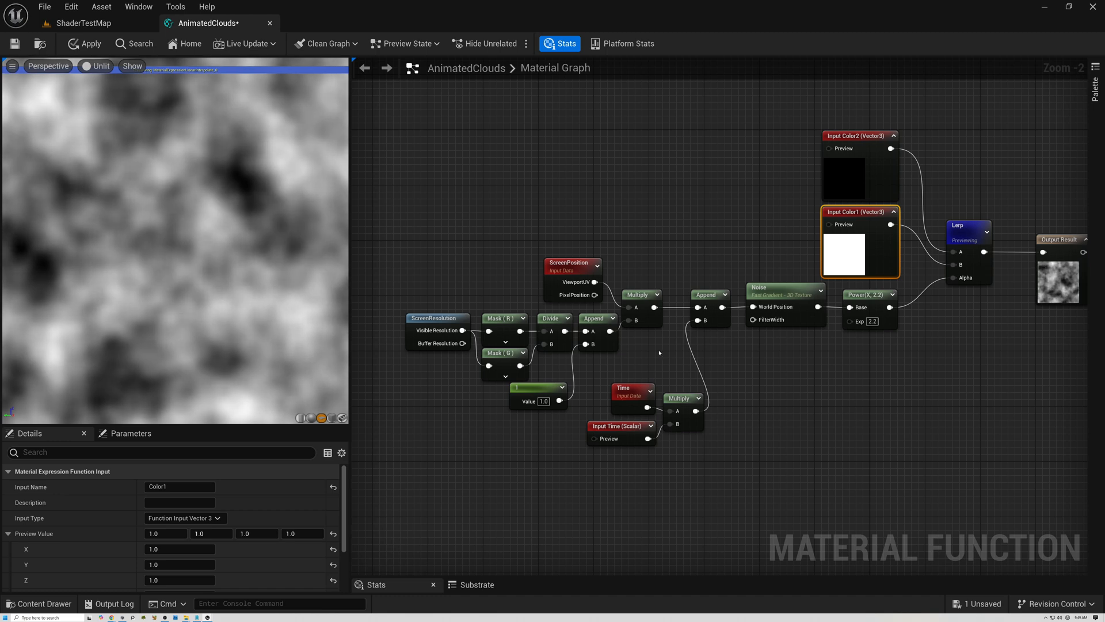
pyautogui.moveTo(647, 263); pyautogui.dragTo(494, 297, button='right')
pyautogui.rightClick(498, 249)
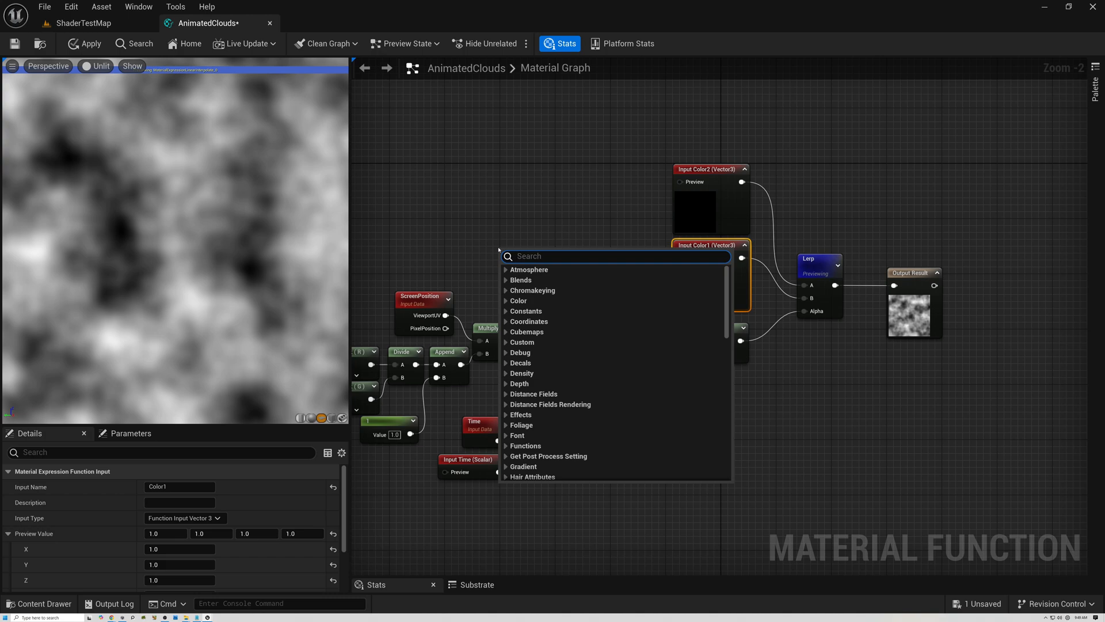
pyautogui.write('inpu')
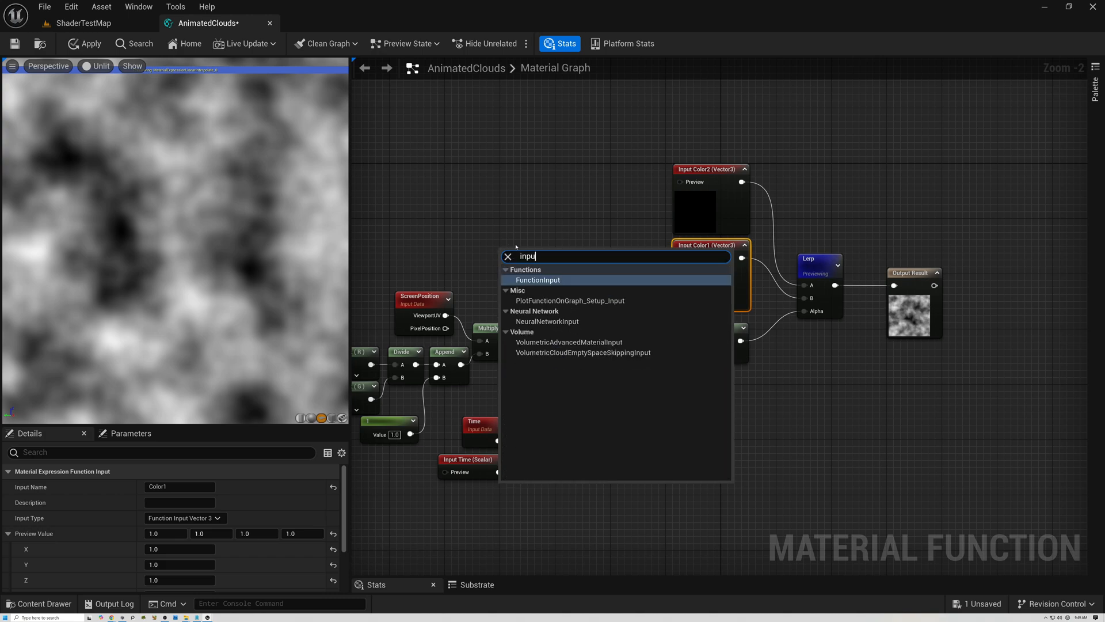
pyautogui.press('Return')
pyautogui.moveTo(512, 253); pyautogui.dragTo(511, 223)
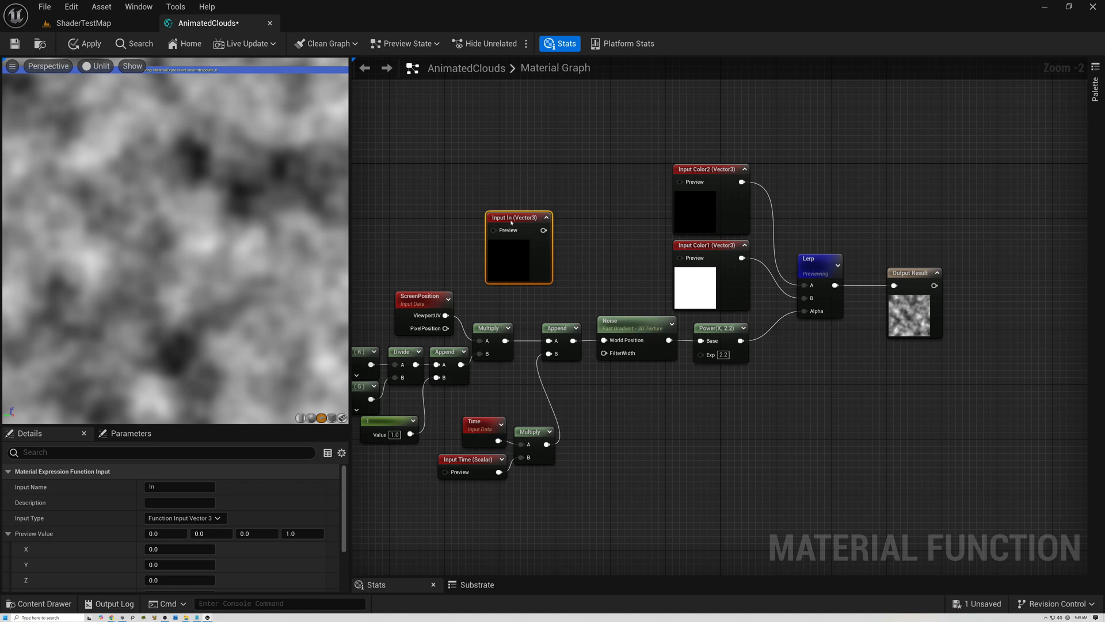
# Name the new function input UV and set its type to Function Input Vector 2
pyautogui.scroll(5, 439, 247)
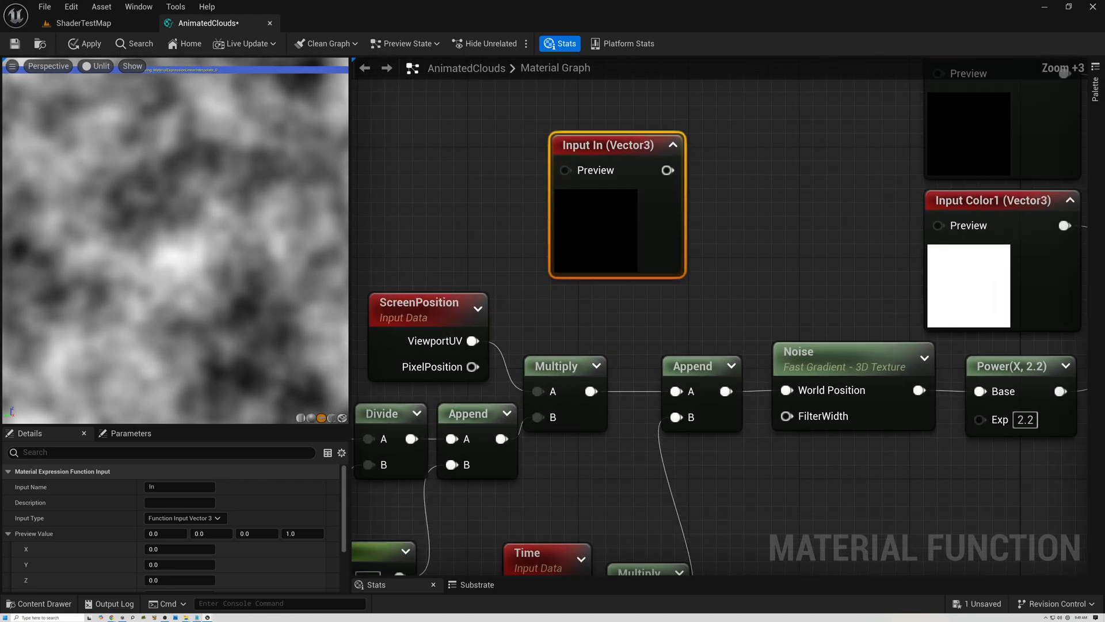
pyautogui.moveTo(625, 203); pyautogui.dragTo(468, 247, button='right')
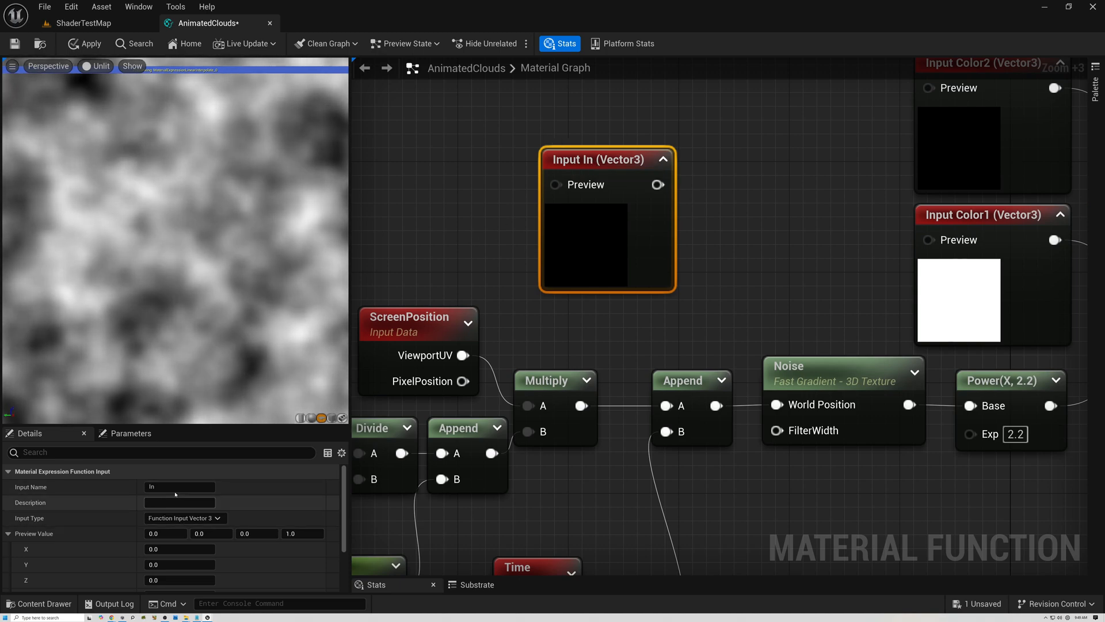
pyautogui.click(167, 485)
pyautogui.write('U')
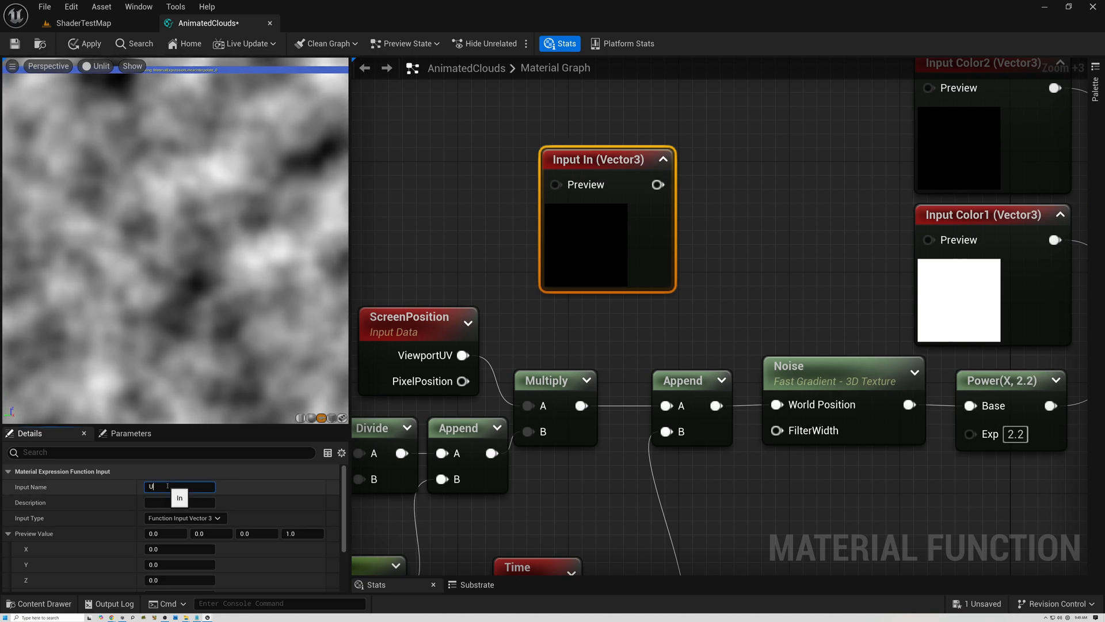
pyautogui.write('V')
pyautogui.press('Return')
pyautogui.click(205, 518)
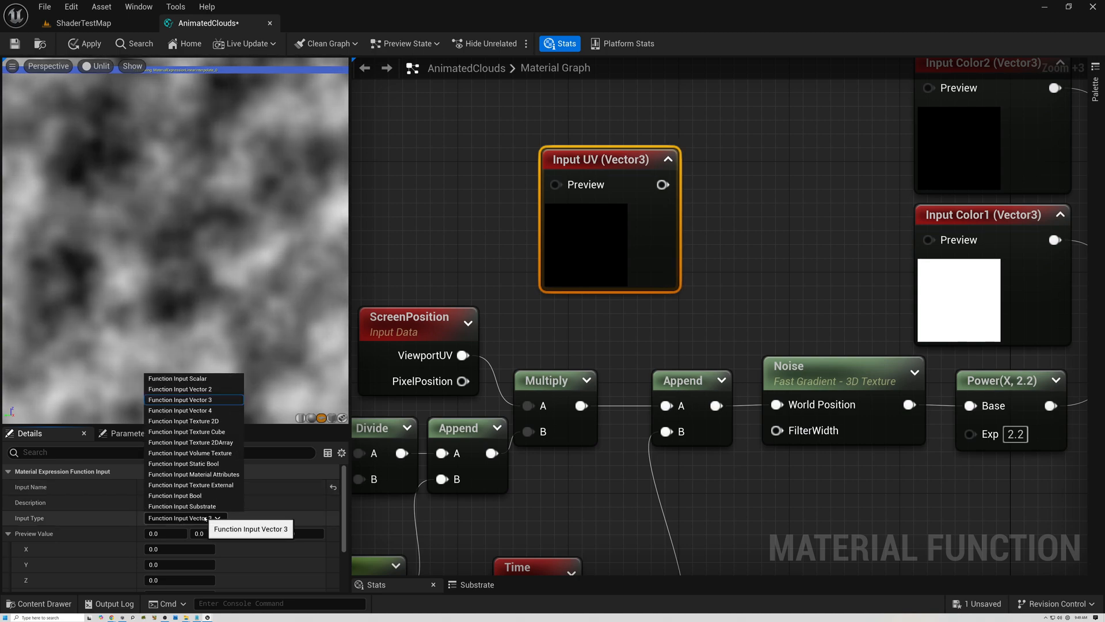
pyautogui.click(188, 390)
# Move the screen UV nodes away from Append to make room, and feed their Multiply into the UV input's Preview
pyautogui.moveTo(514, 331); pyautogui.dragTo(716, 259, button='right')
pyautogui.scroll(-2, 716, 260)
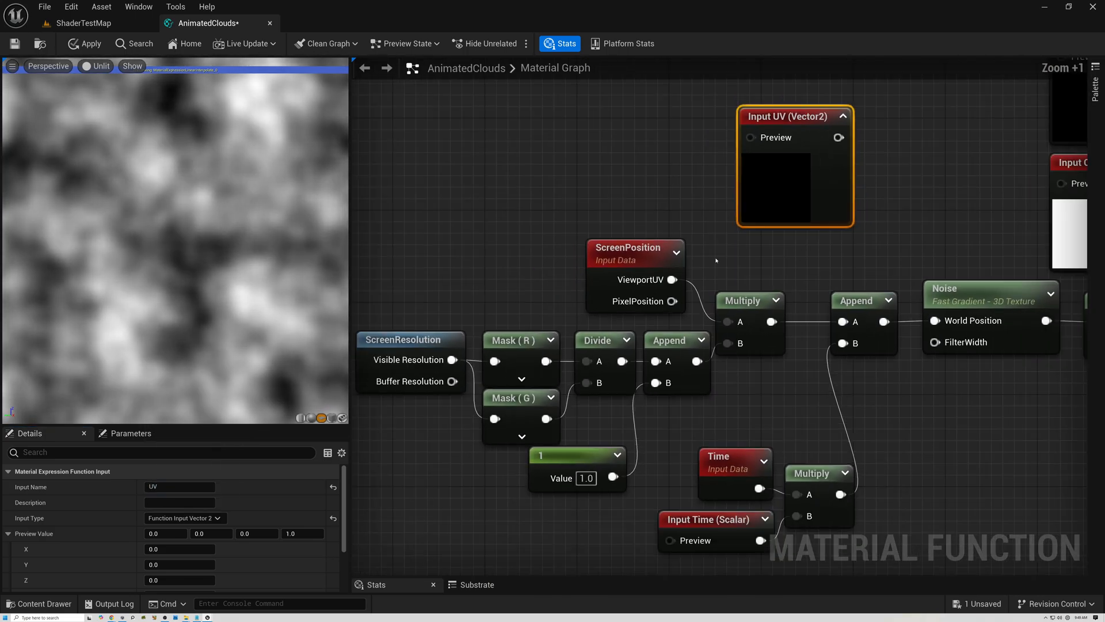
pyautogui.moveTo(462, 256); pyautogui.dragTo(712, 448)
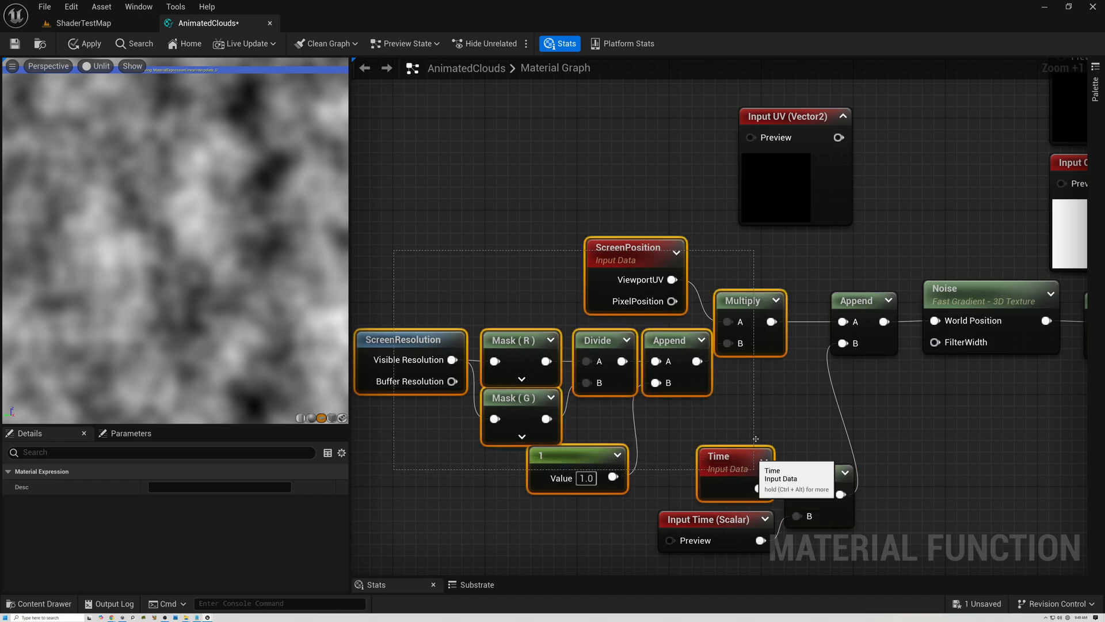
pyautogui.keyDown('ctrl'); pyautogui.click(762, 302); pyautogui.keyUp('ctrl')
pyautogui.moveTo(761, 303); pyautogui.dragTo(635, 253)
pyautogui.click(575, 288)
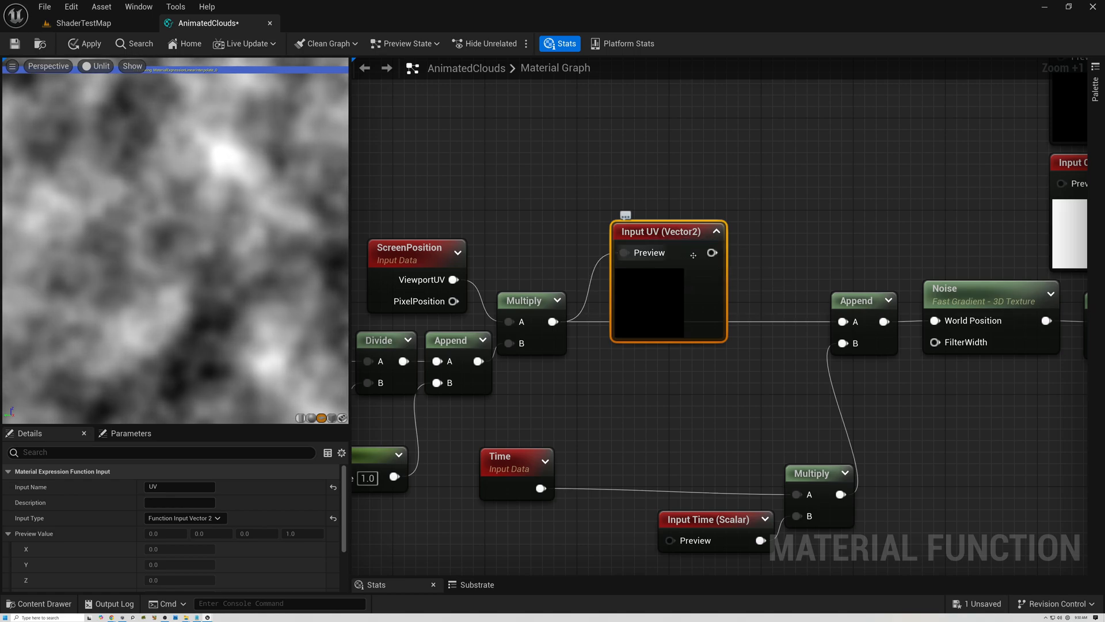
# Connect the UV input to Append's A, align it between Multiply and Append, and collapse its preview
pyautogui.moveTo(712, 252); pyautogui.dragTo(842, 321)
pyautogui.moveTo(662, 237); pyautogui.dragTo(649, 305)
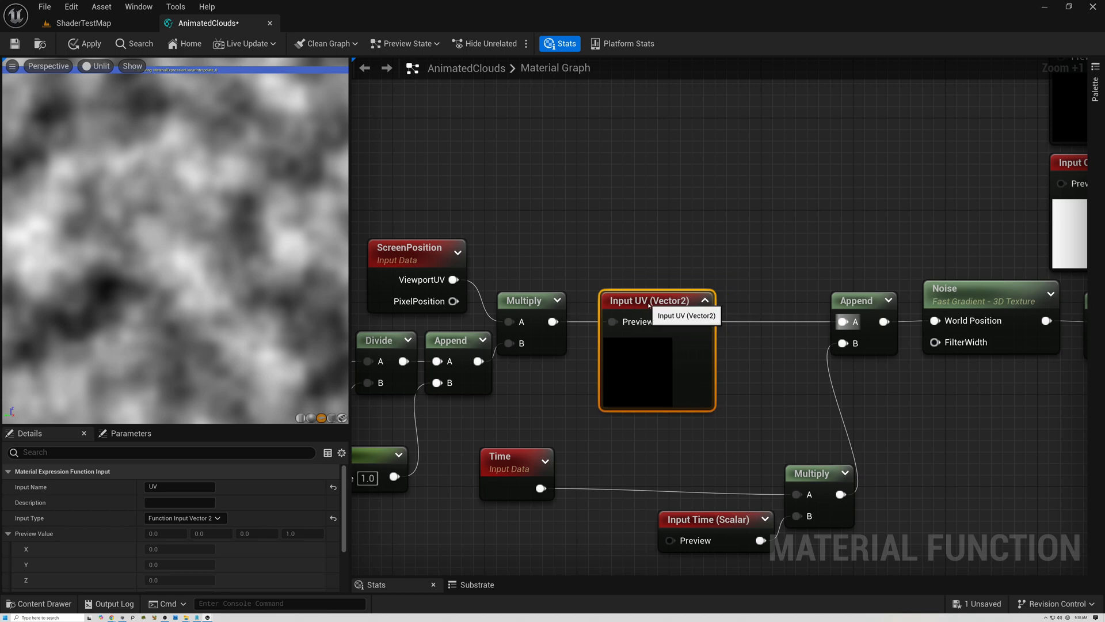
pyautogui.click(705, 300)
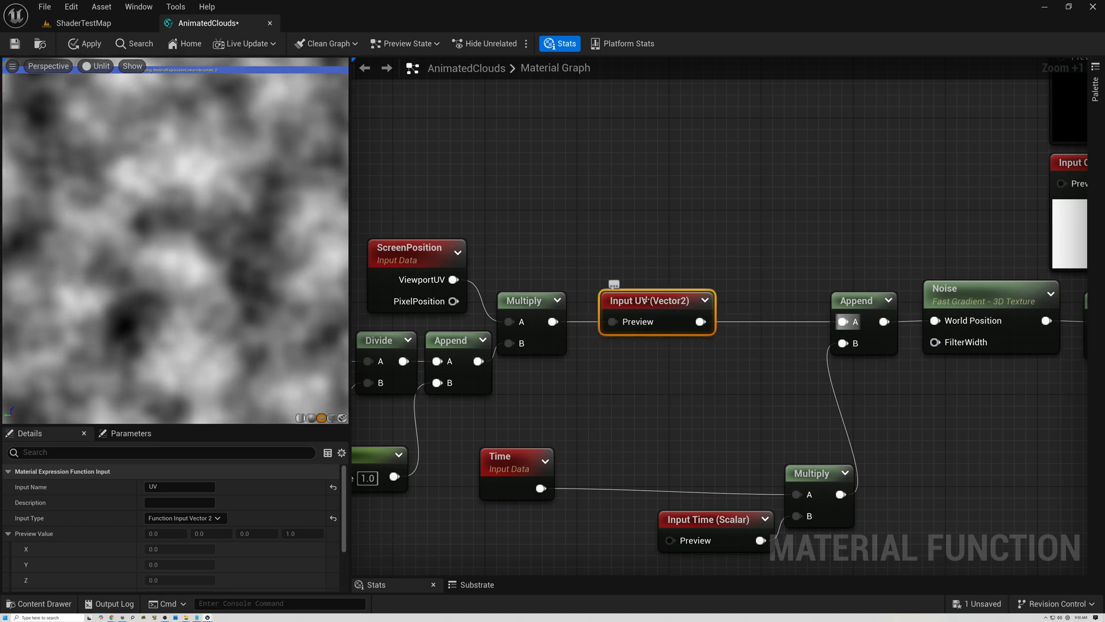
# Set the Sort Priority of the Color1 input to 1
pyautogui.scroll(-3, 205, 526)
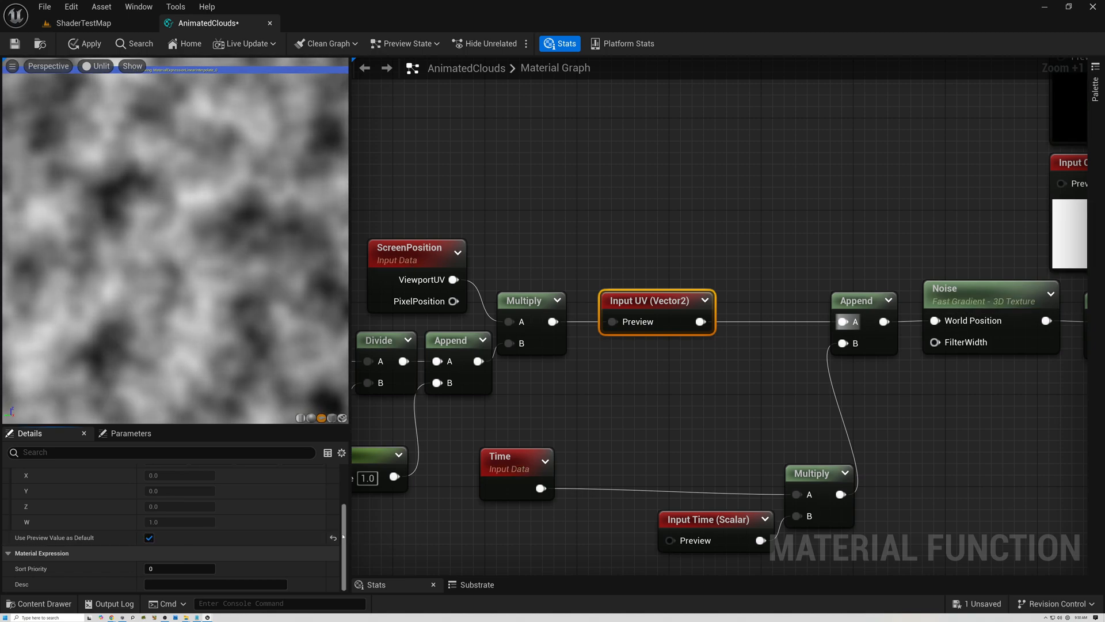
pyautogui.scroll(3, 343, 492)
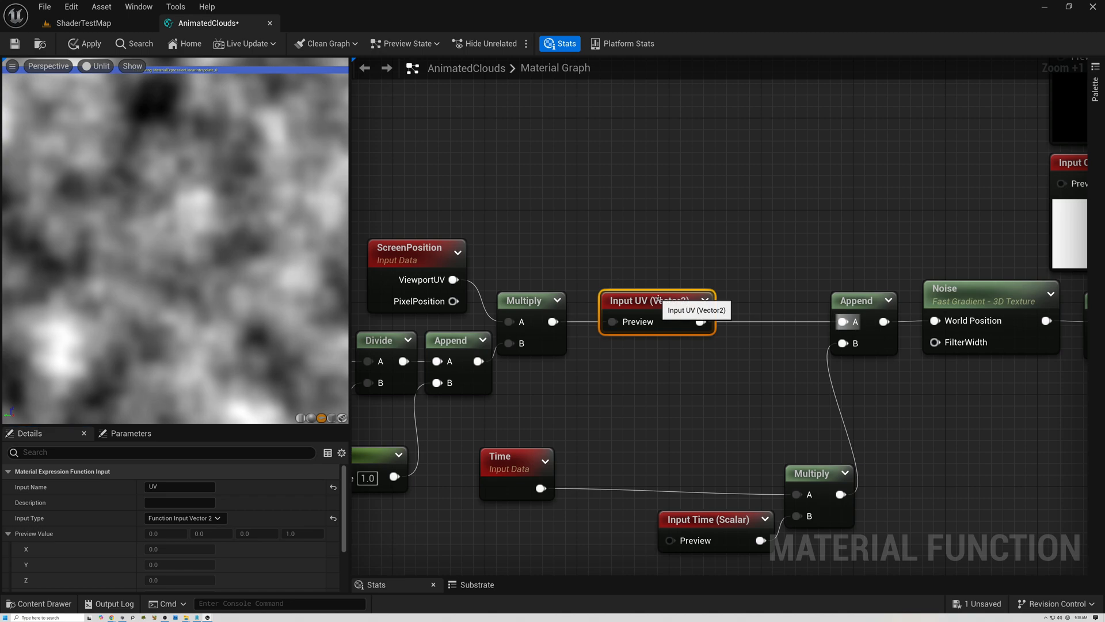
pyautogui.scroll(-4, 65, 571)
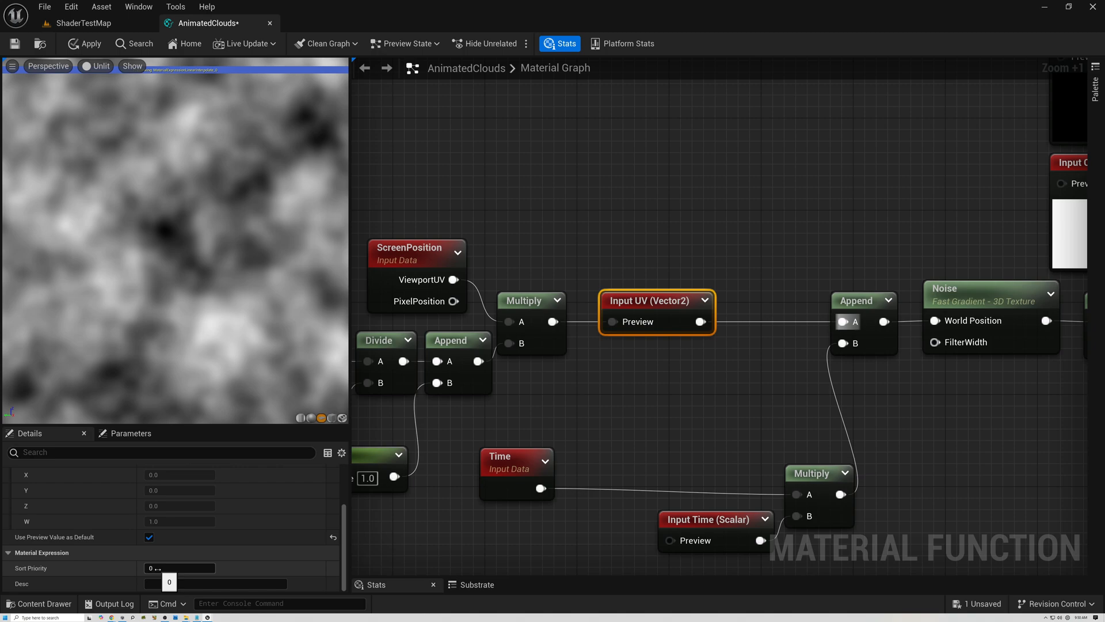
pyautogui.moveTo(685, 439); pyautogui.dragTo(433, 477, button='right')
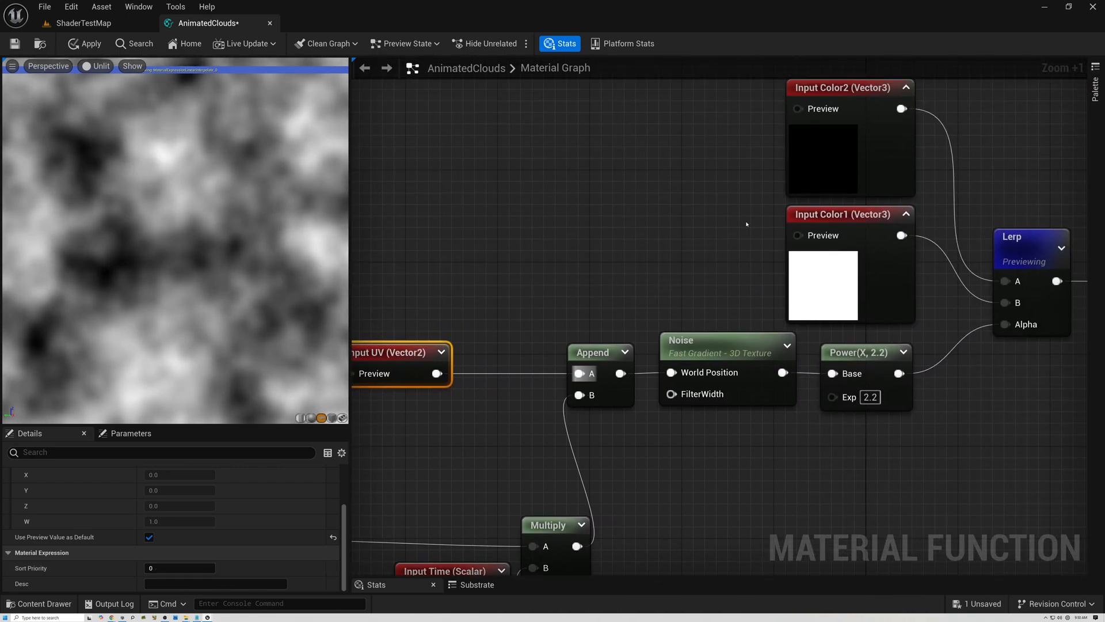
pyautogui.click(814, 149)
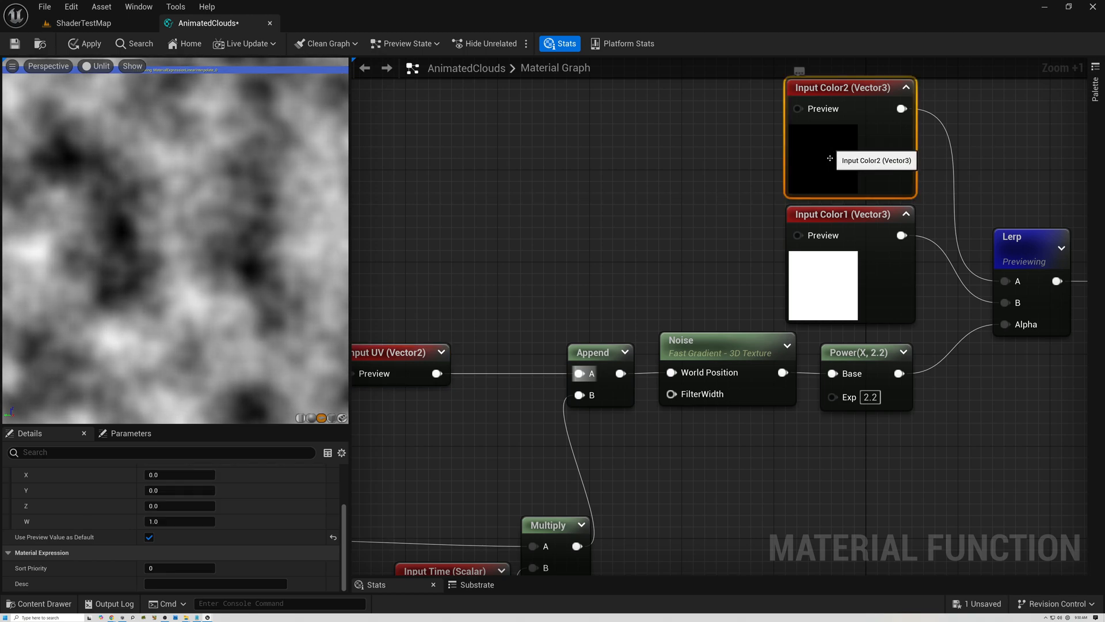
pyautogui.click(839, 218)
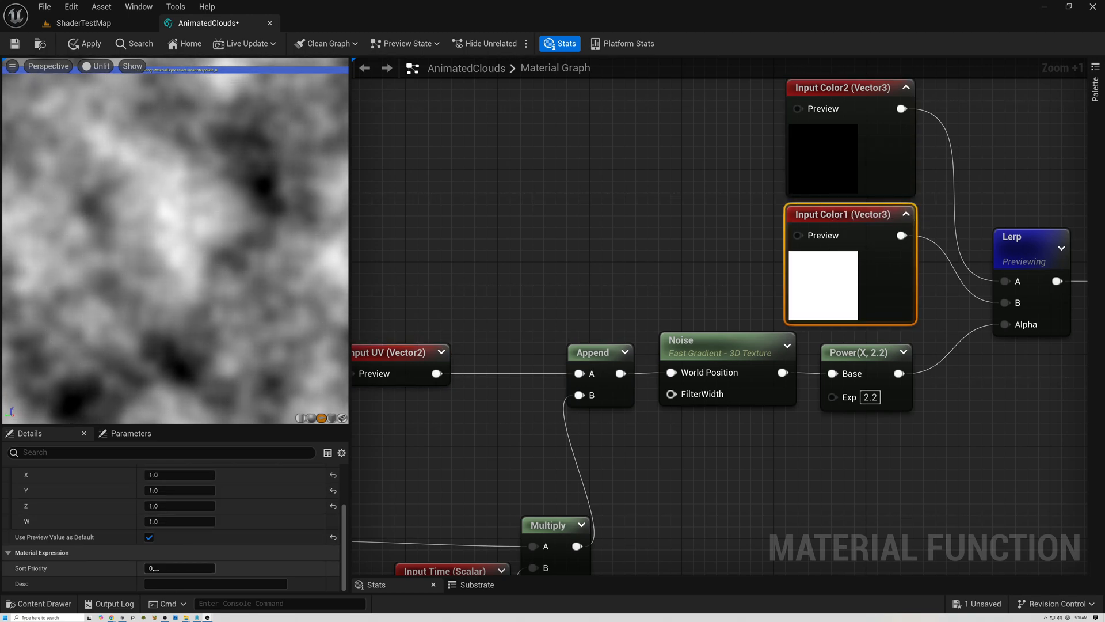
pyautogui.press('Return')
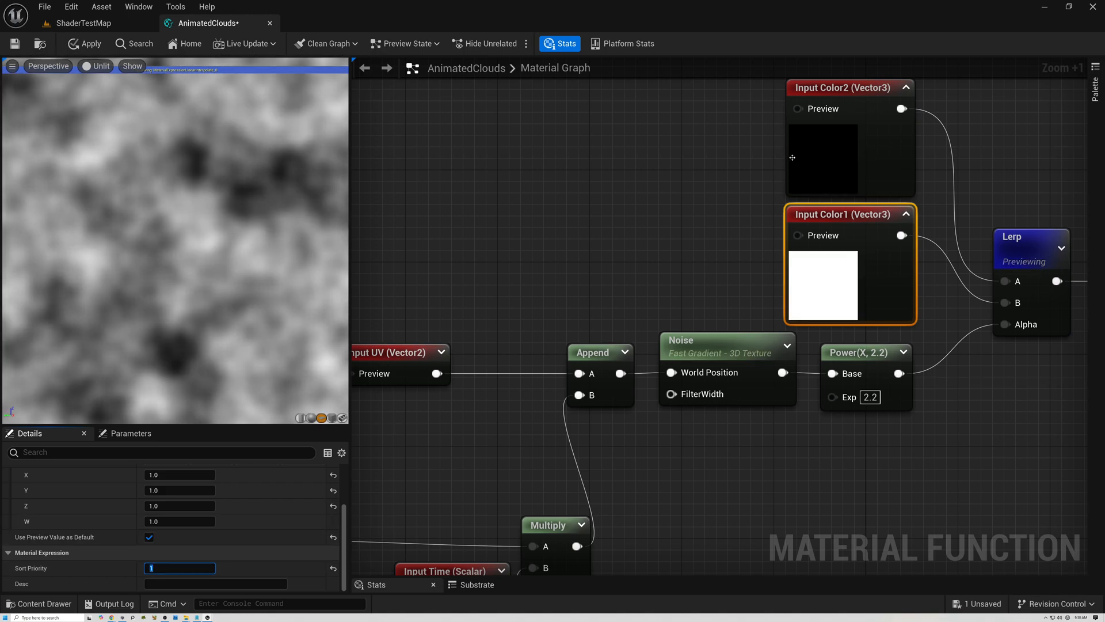
# Set the Sort Priority of the Color2 input to 2 and of the Time input to 3
pyautogui.click(821, 97)
pyautogui.click(165, 569)
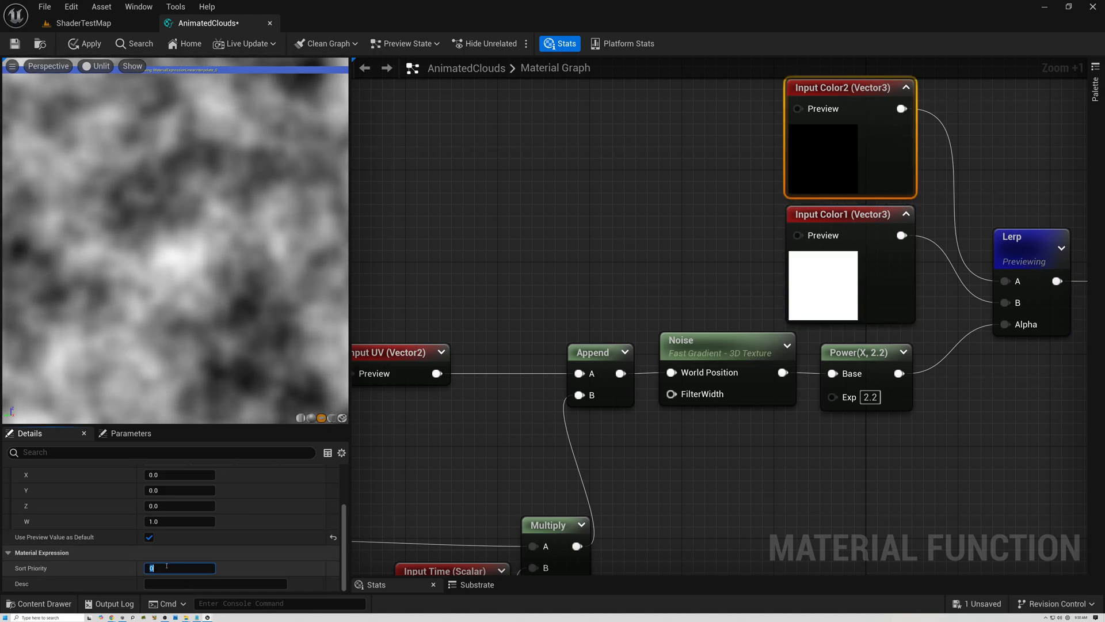
pyautogui.write('2')
pyautogui.moveTo(472, 467); pyautogui.dragTo(549, 388, button='right')
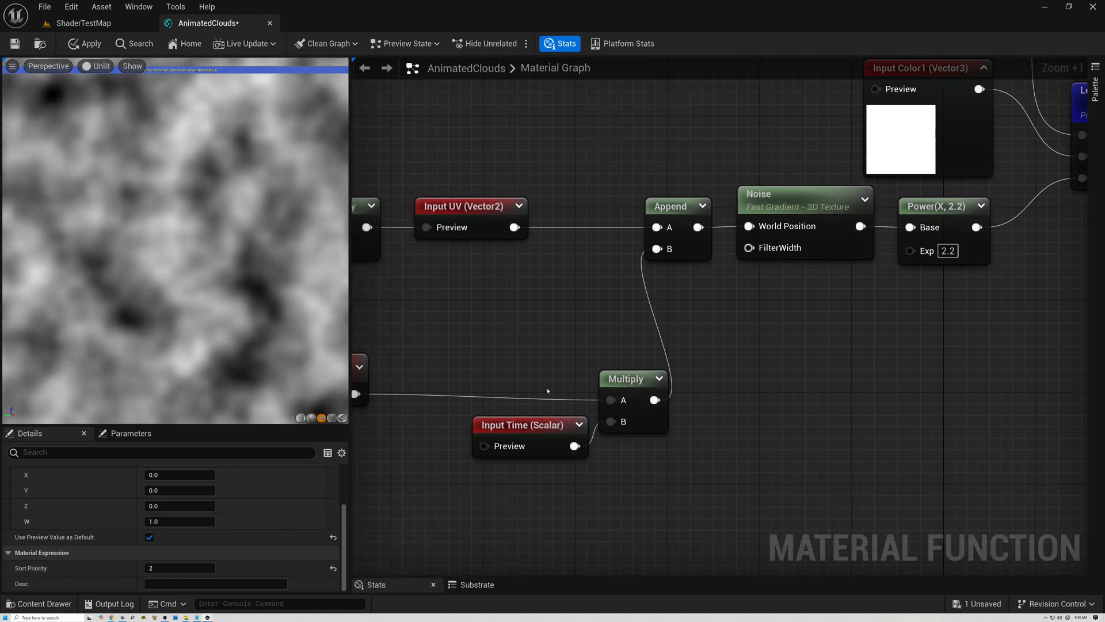
pyautogui.click(529, 430)
pyautogui.click(155, 568)
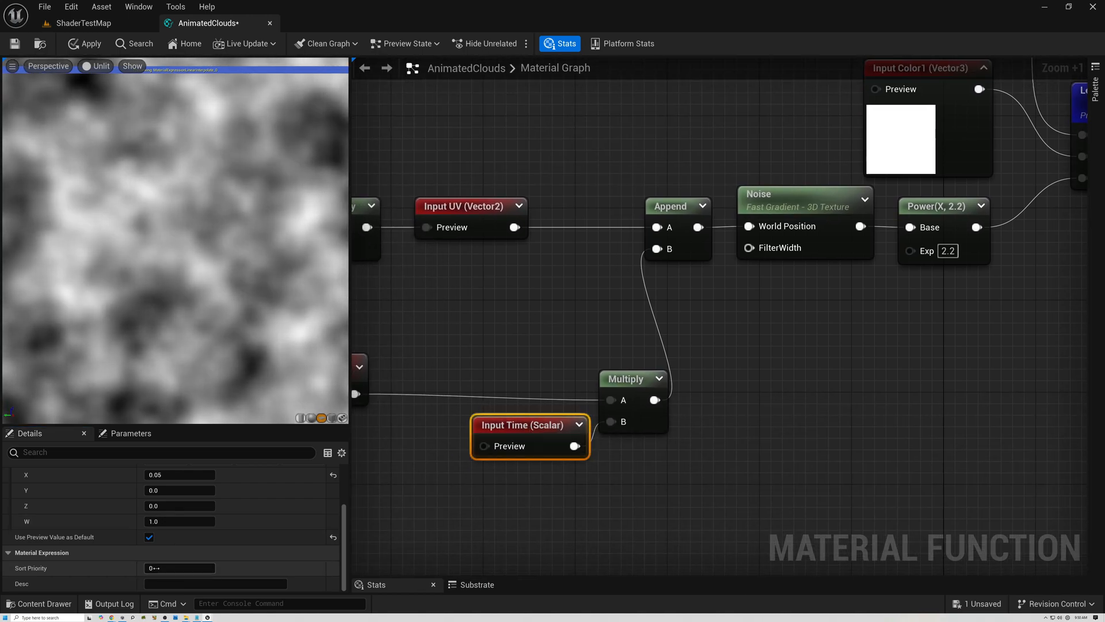
pyautogui.write('3')
pyautogui.press('Return')
# Describe the material function as "Creates an animated cloud pattern" and expose it to the library
pyautogui.moveTo(582, 320); pyautogui.dragTo(727, 369, button='right')
pyautogui.scroll(-3, 728, 369)
pyautogui.click(841, 291)
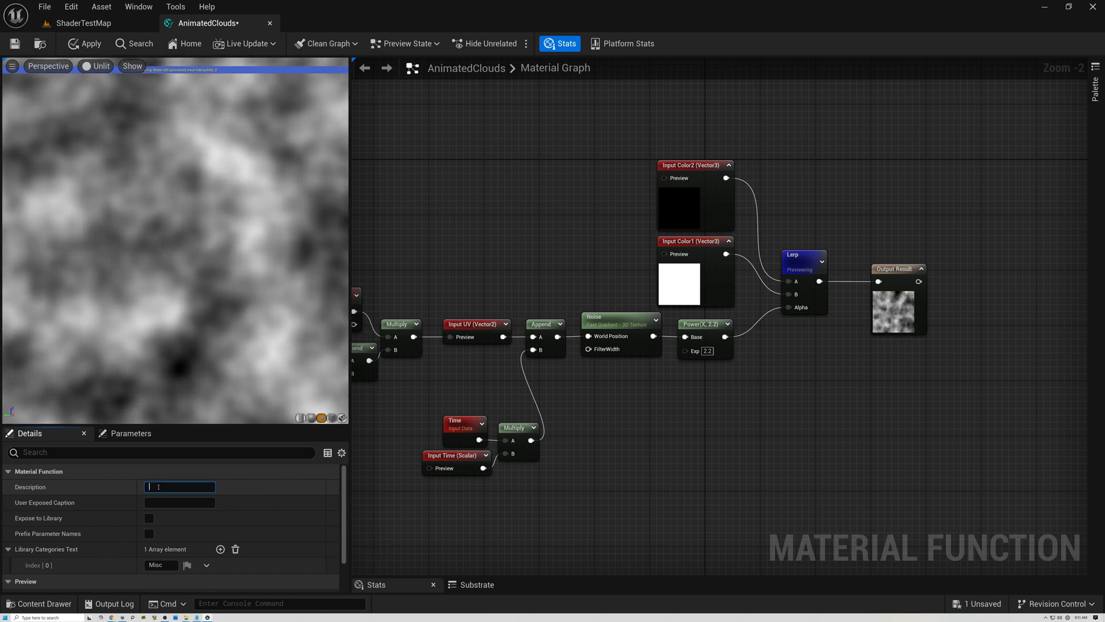
pyautogui.write('Create')
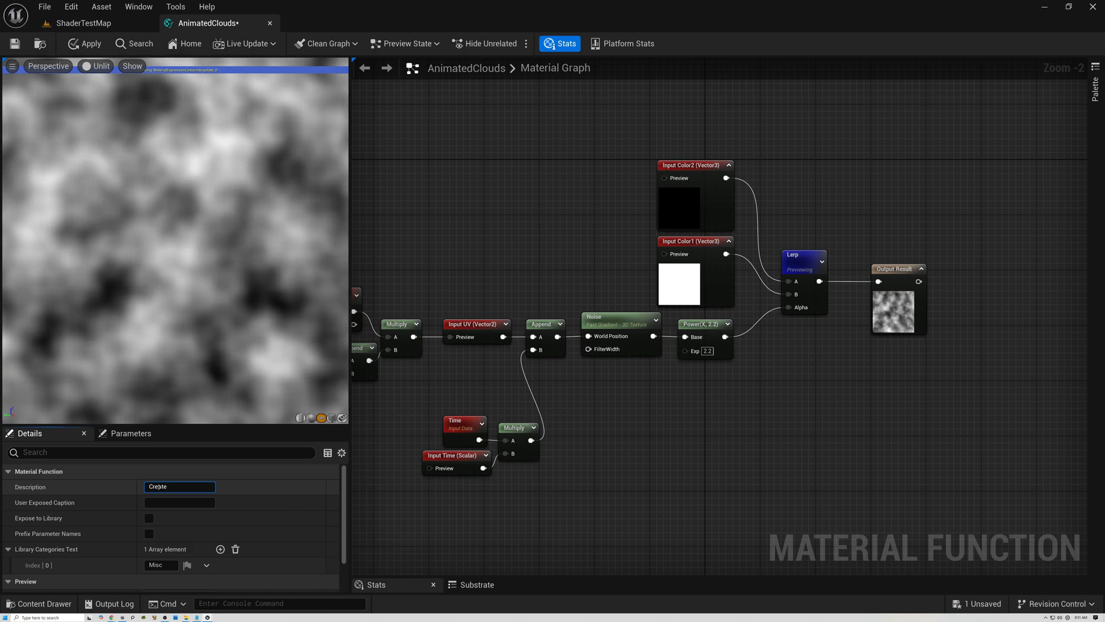
pyautogui.write('s an animated ')
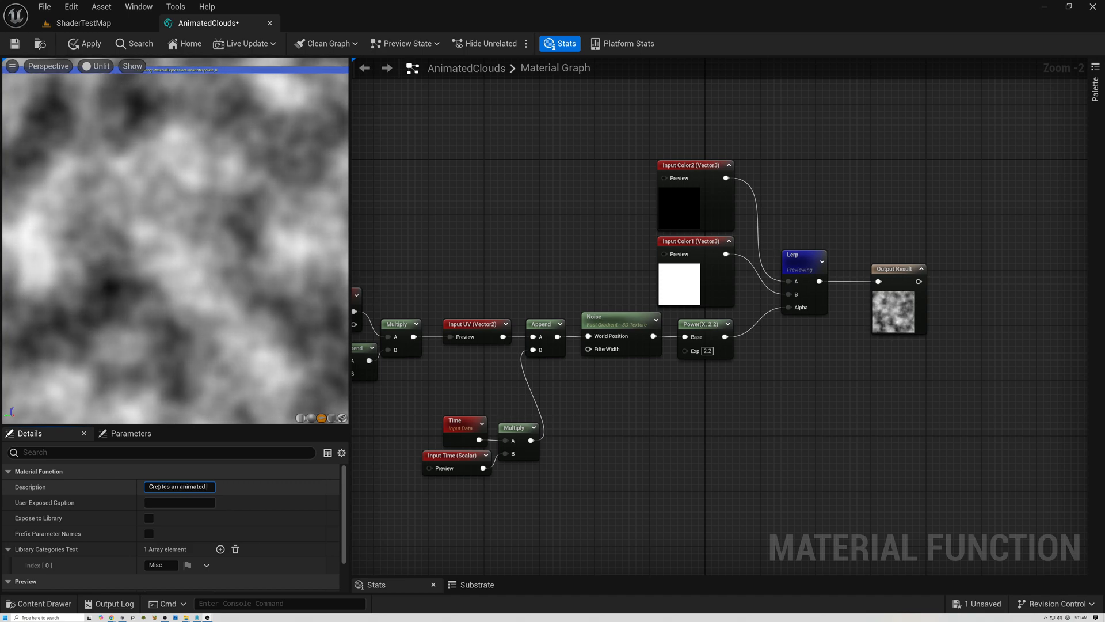
pyautogui.write('clo')
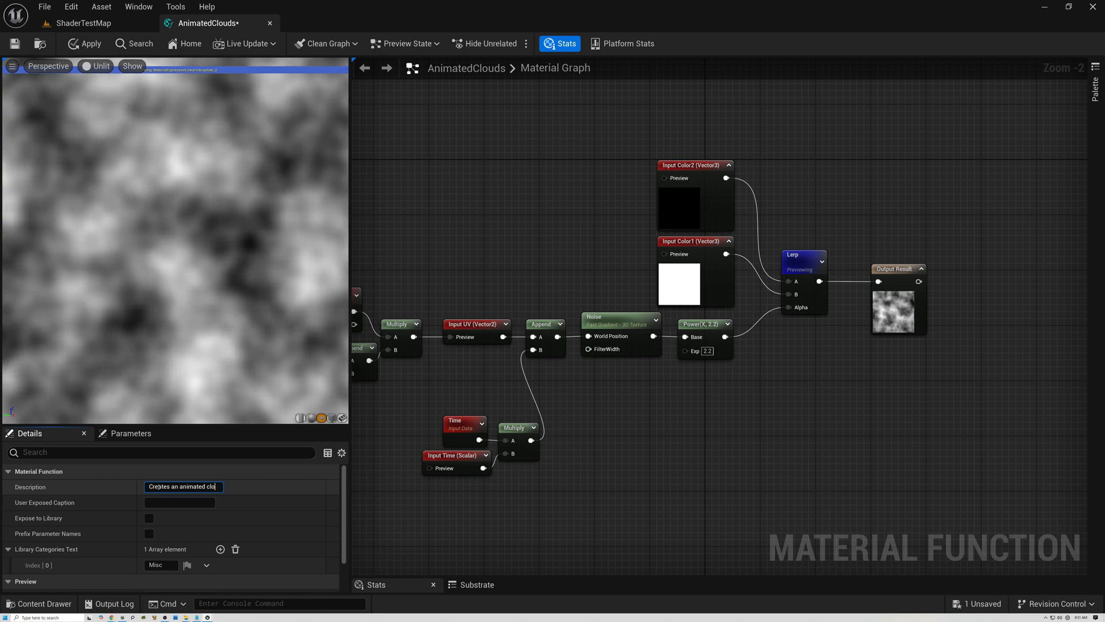
pyautogui.write('ud pattern')
pyautogui.press('Tab')
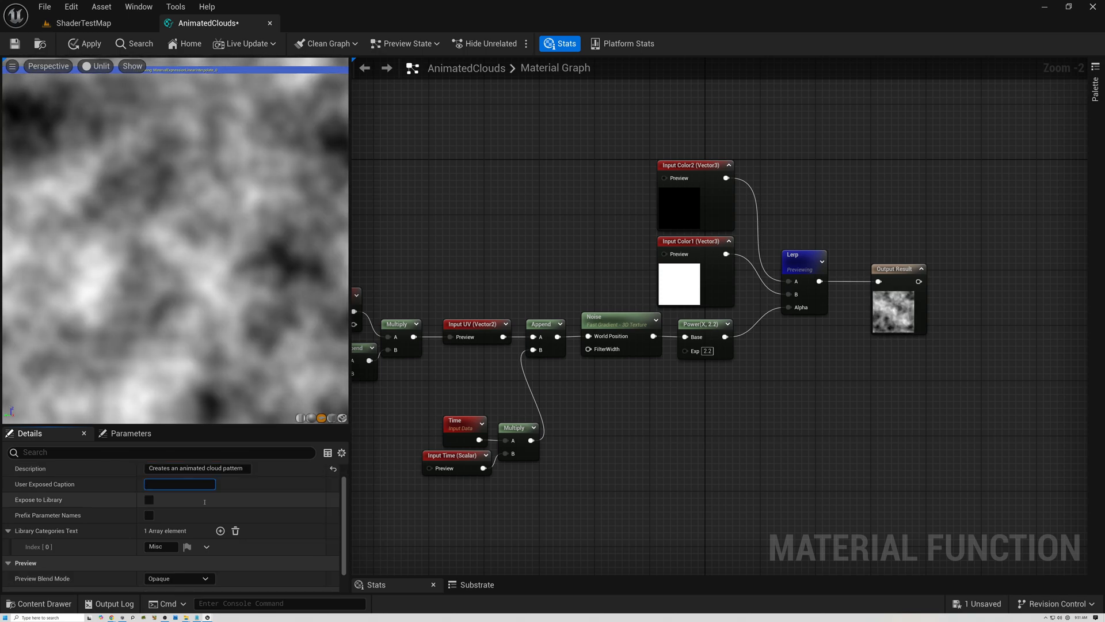
pyautogui.scroll(-2, 166, 525)
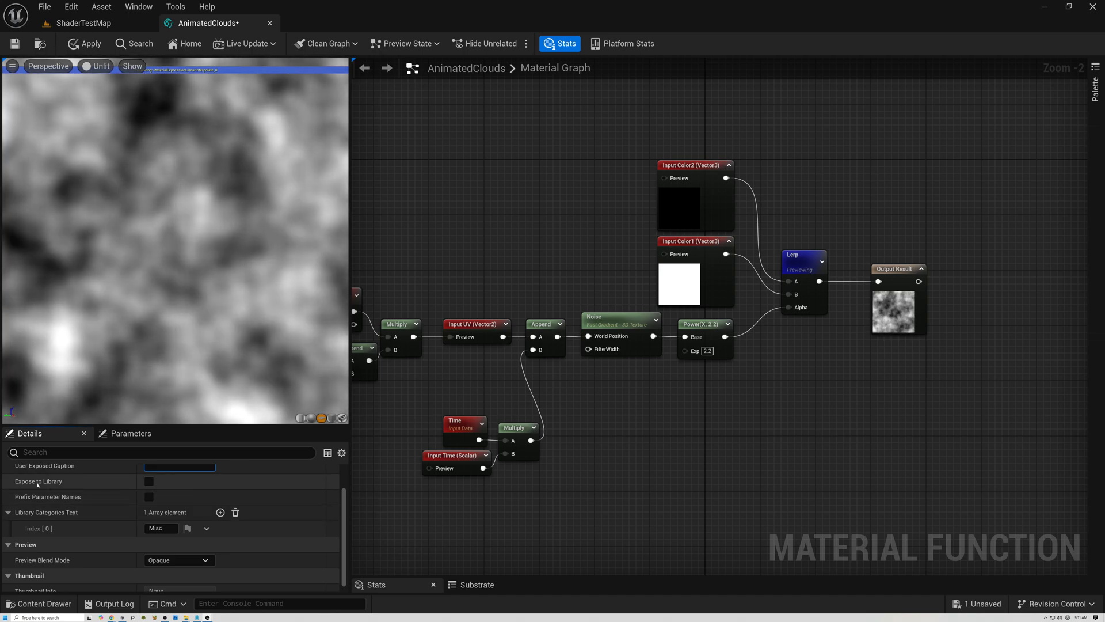
pyautogui.click(150, 482)
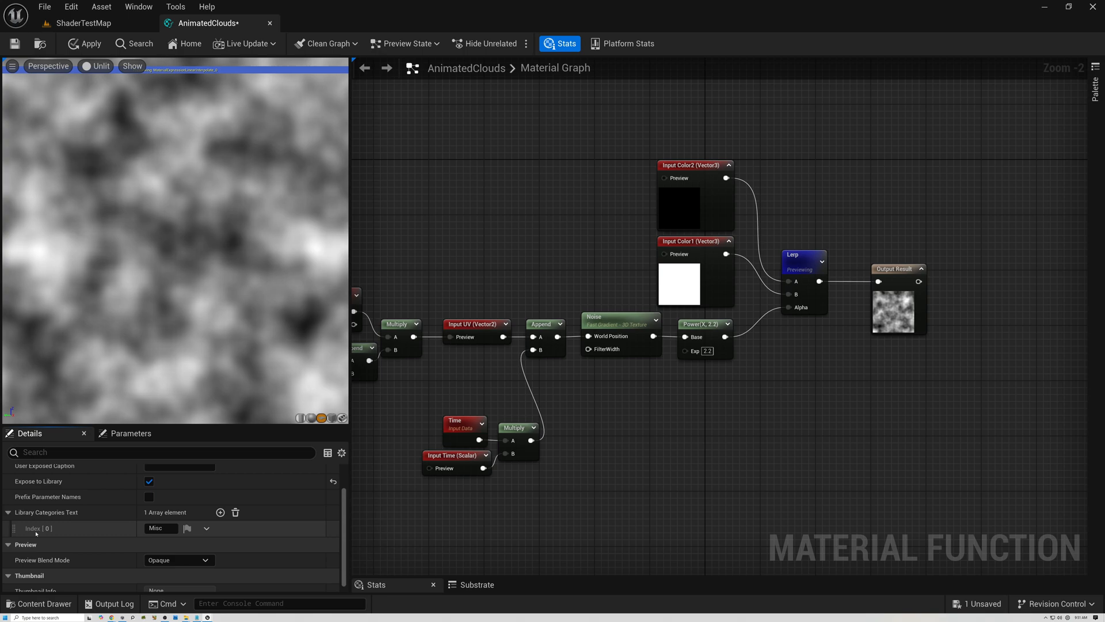
# Replace the function's Misc library category with "Procedural/ Patterns", matching the existing node categories, and save the function
pyautogui.click(167, 529)
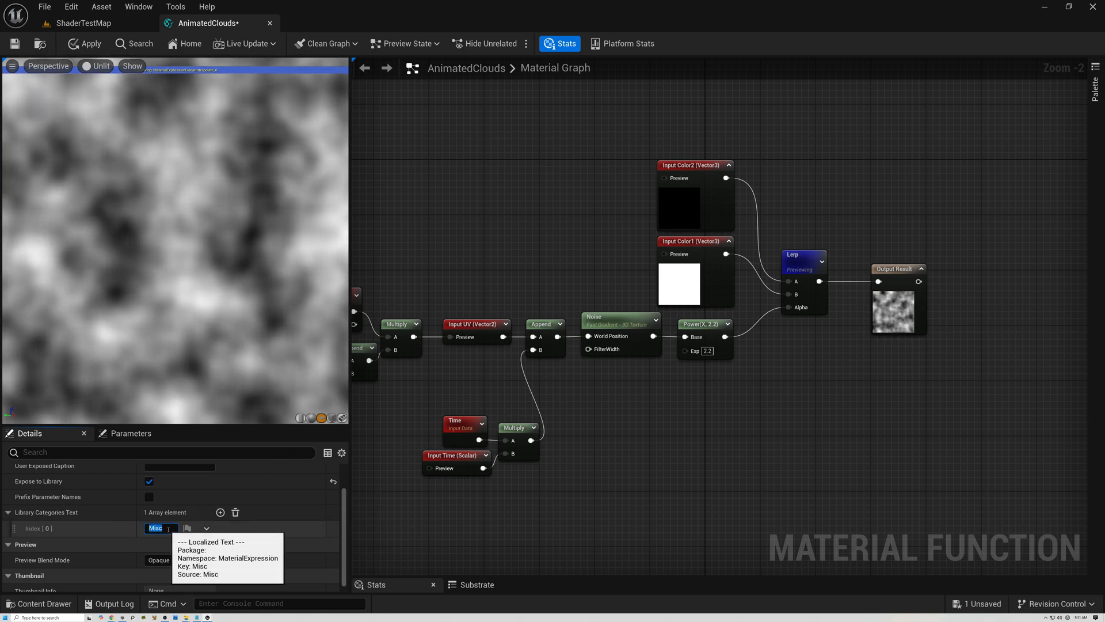
pyautogui.click(39, 603)
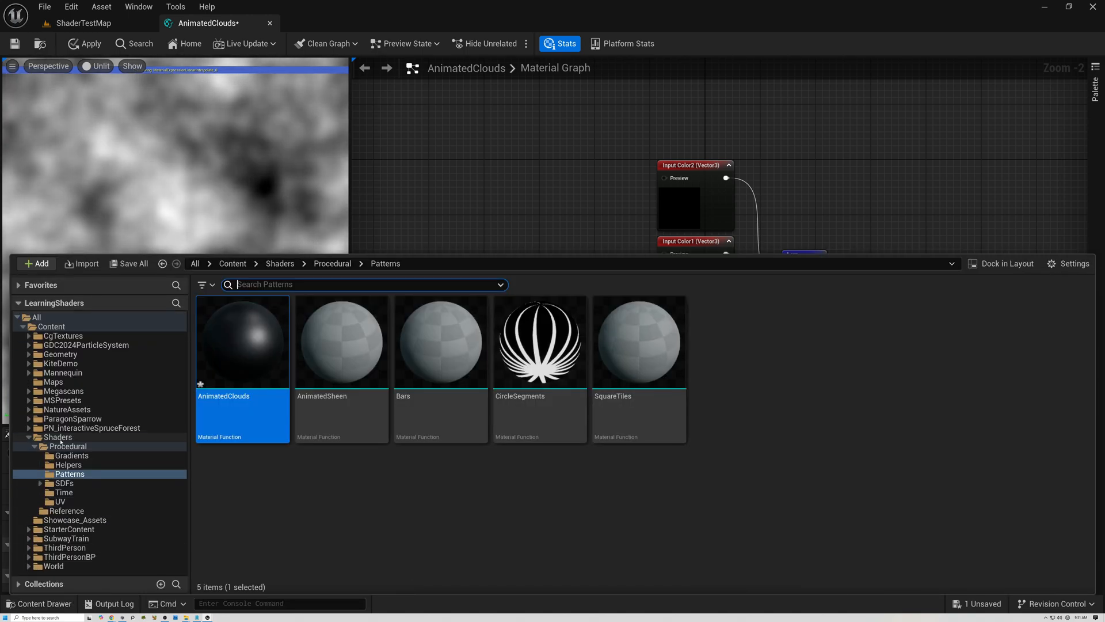
pyautogui.click(442, 196)
pyautogui.rightClick(487, 220)
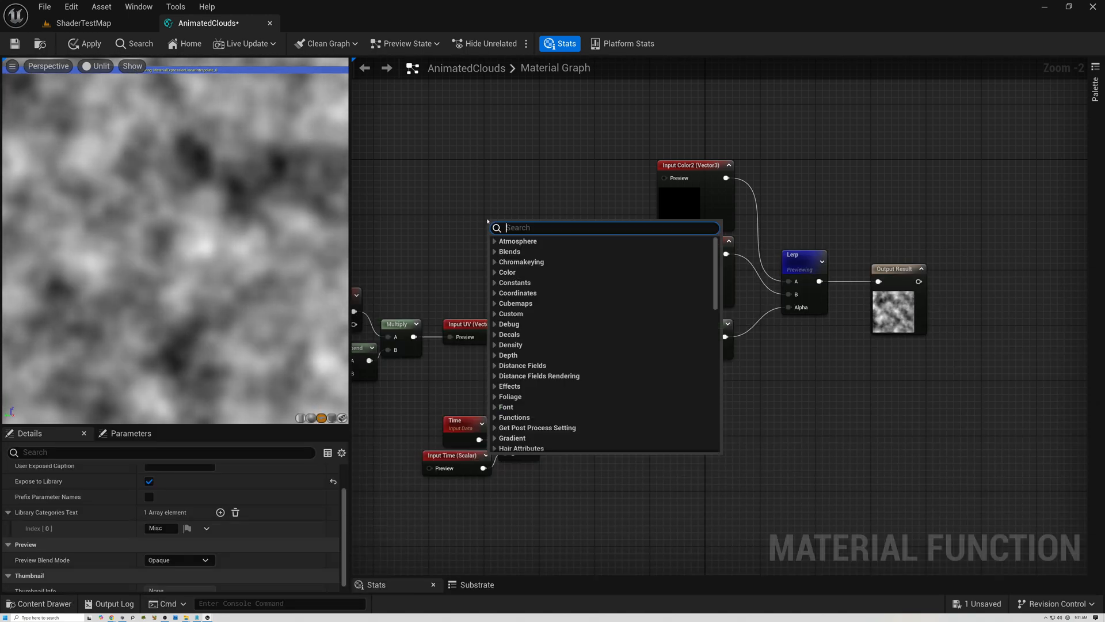
pyautogui.scroll(-10, 568, 318)
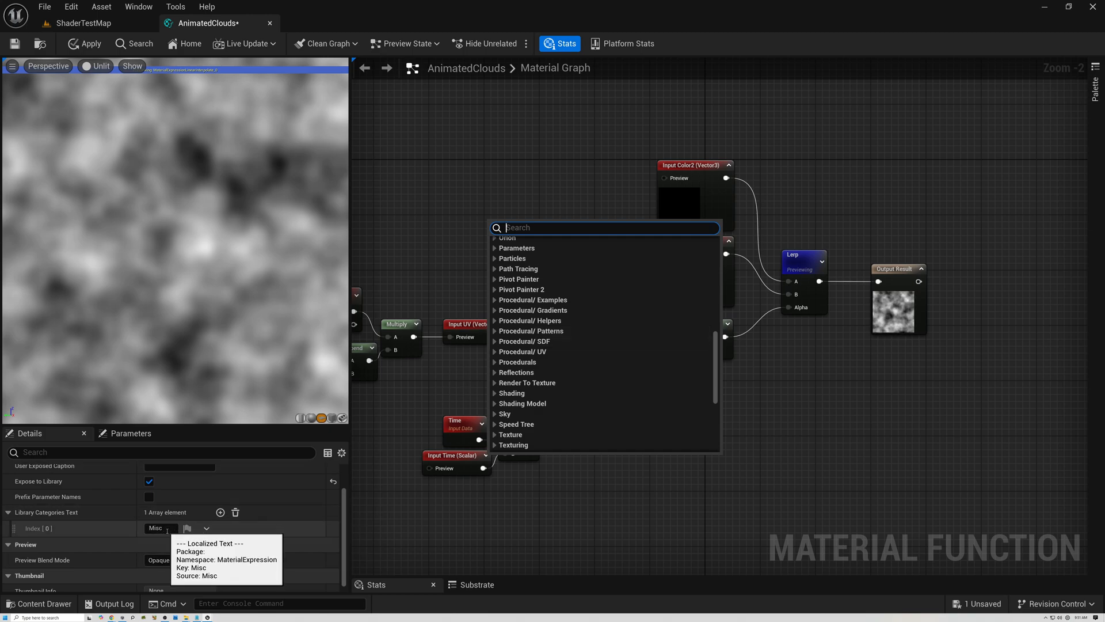
pyautogui.click(168, 528)
pyautogui.write('Pro')
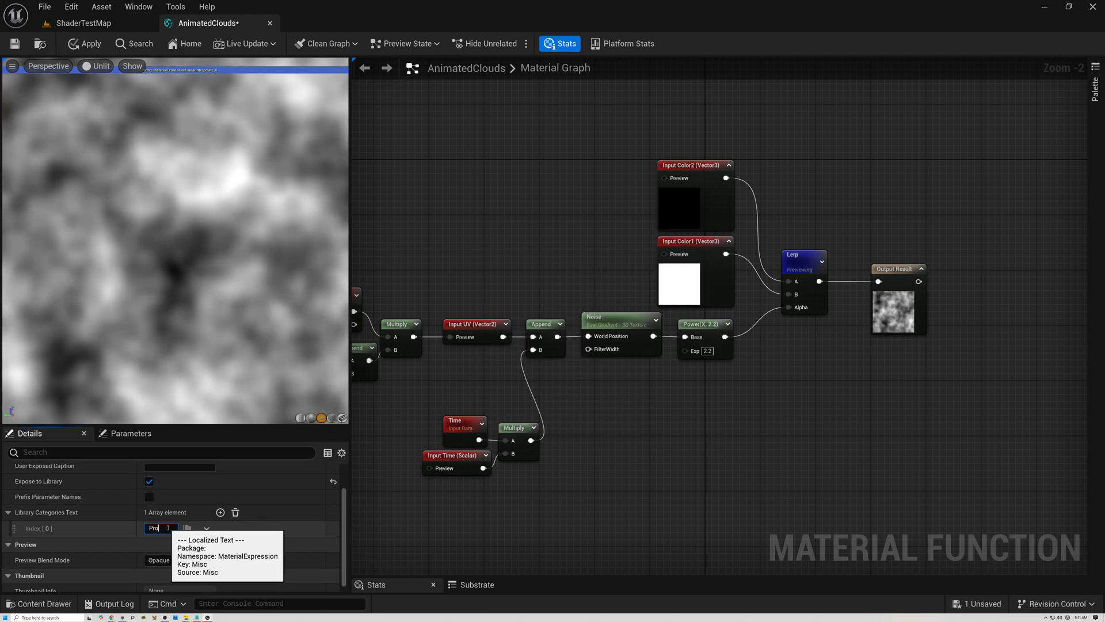
pyautogui.write('cedural/')
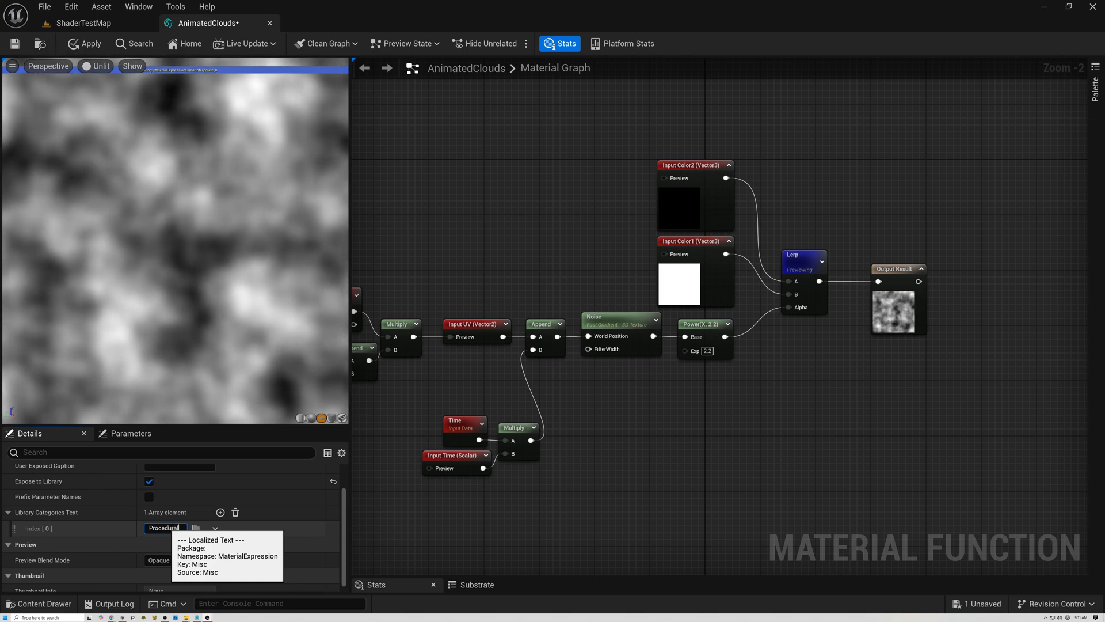
pyautogui.write(' Pat')
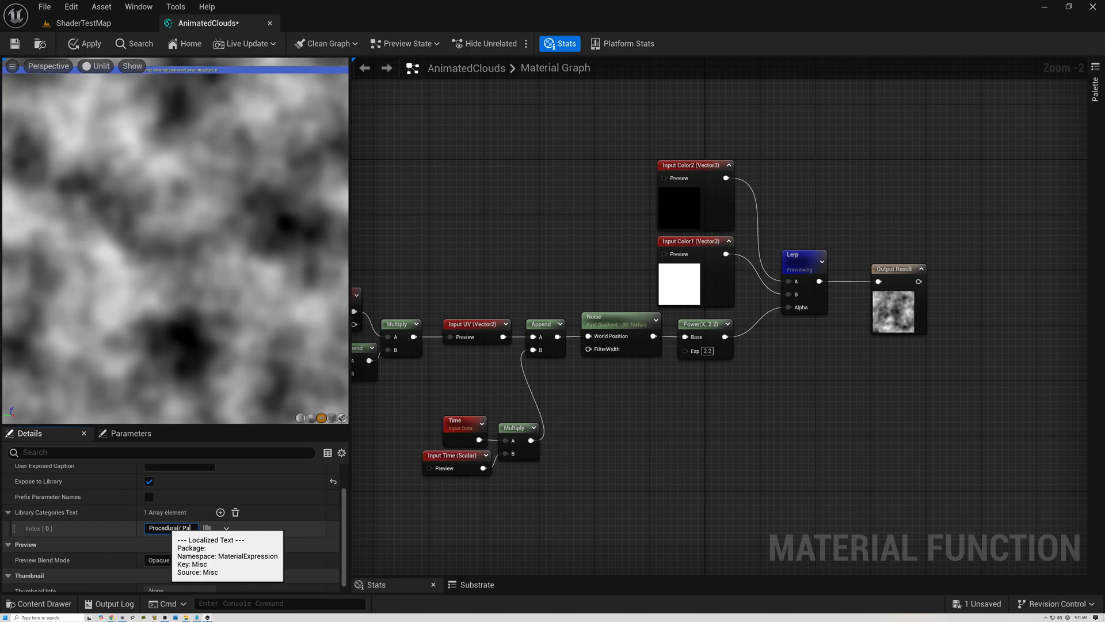
pyautogui.write('terns')
pyautogui.press('Return')
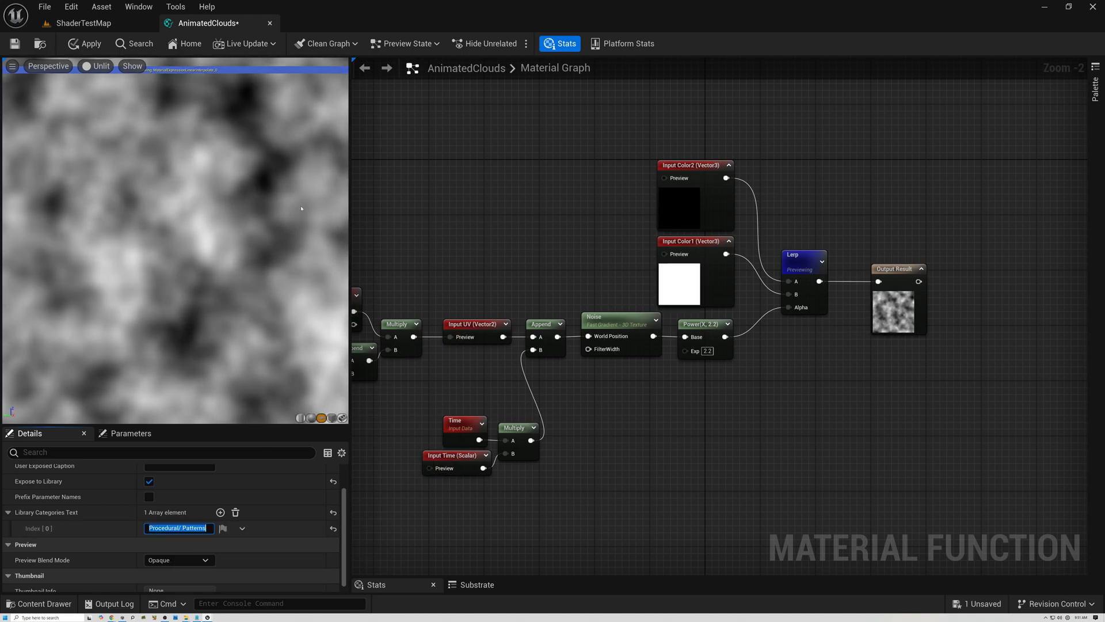
pyautogui.hotkey('ctrl', 's')
# Check the Procedural/ Patterns category of the node list for the AnimatedClouds function
pyautogui.rightClick(475, 157)
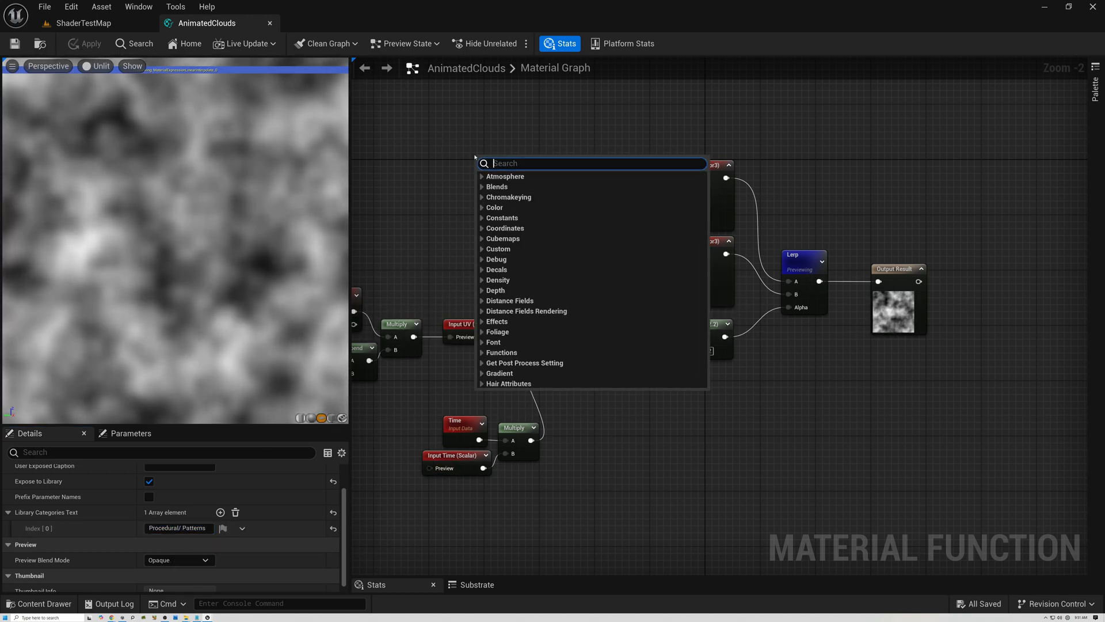
pyautogui.scroll(-12, 577, 247)
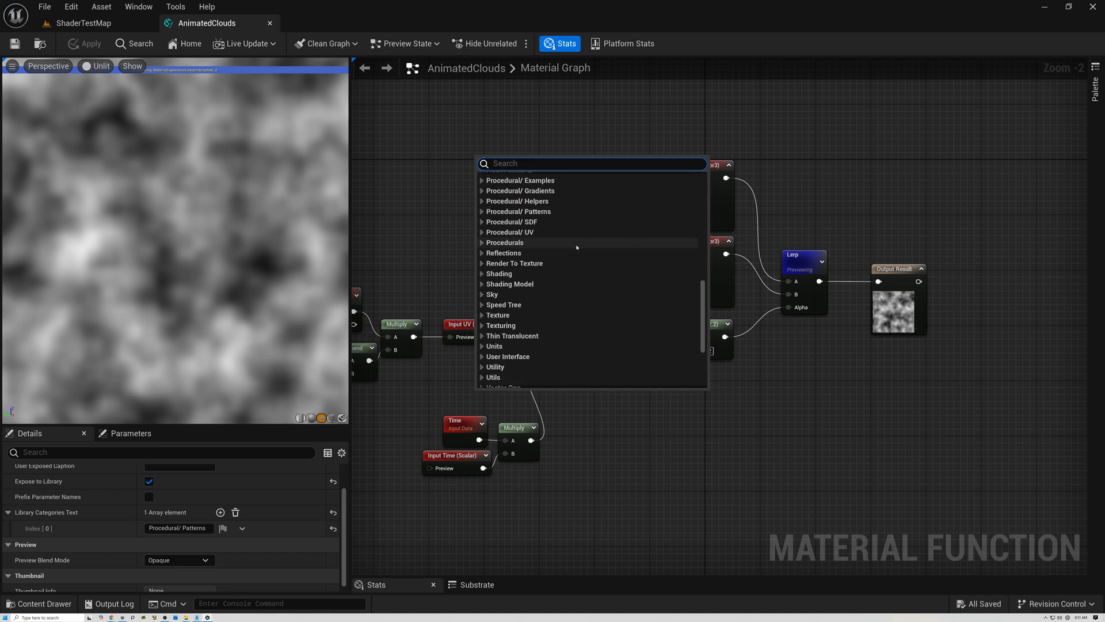
pyautogui.click(482, 211)
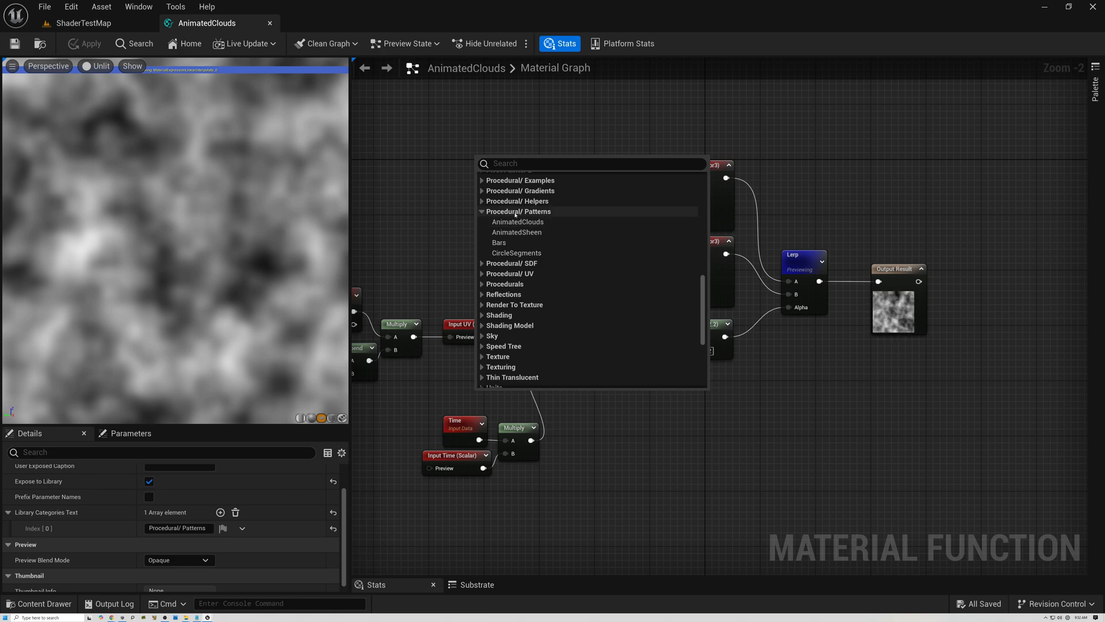
# Enlarge the cloud preview viewport in both width and height
pyautogui.moveTo(447, 238); pyautogui.dragTo(523, 246, button='right')
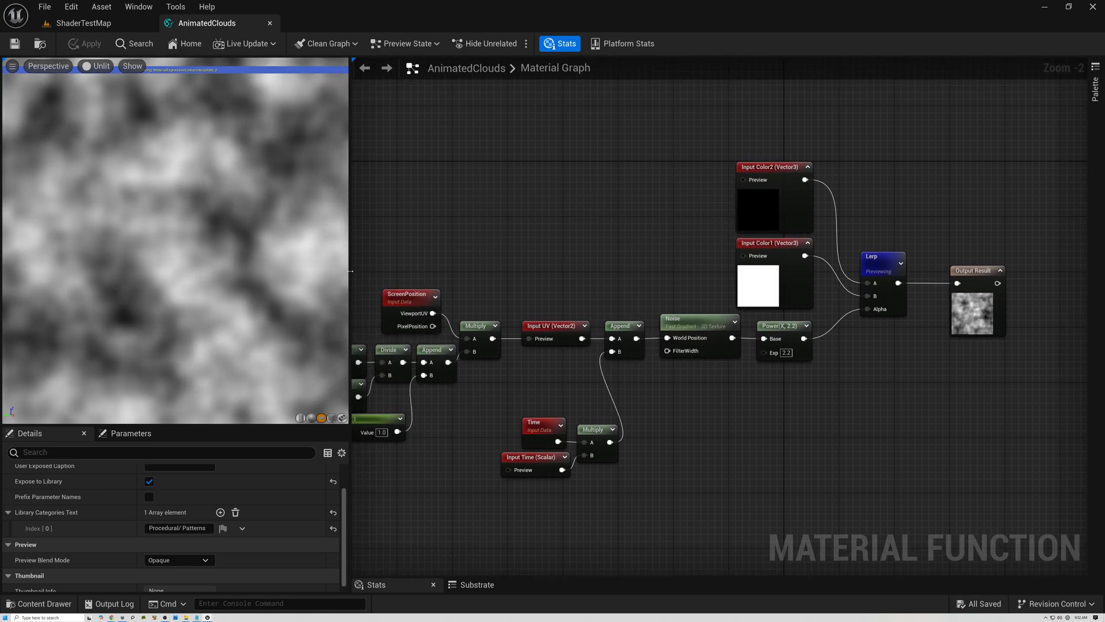
pyautogui.moveTo(350, 273); pyautogui.dragTo(402, 275)
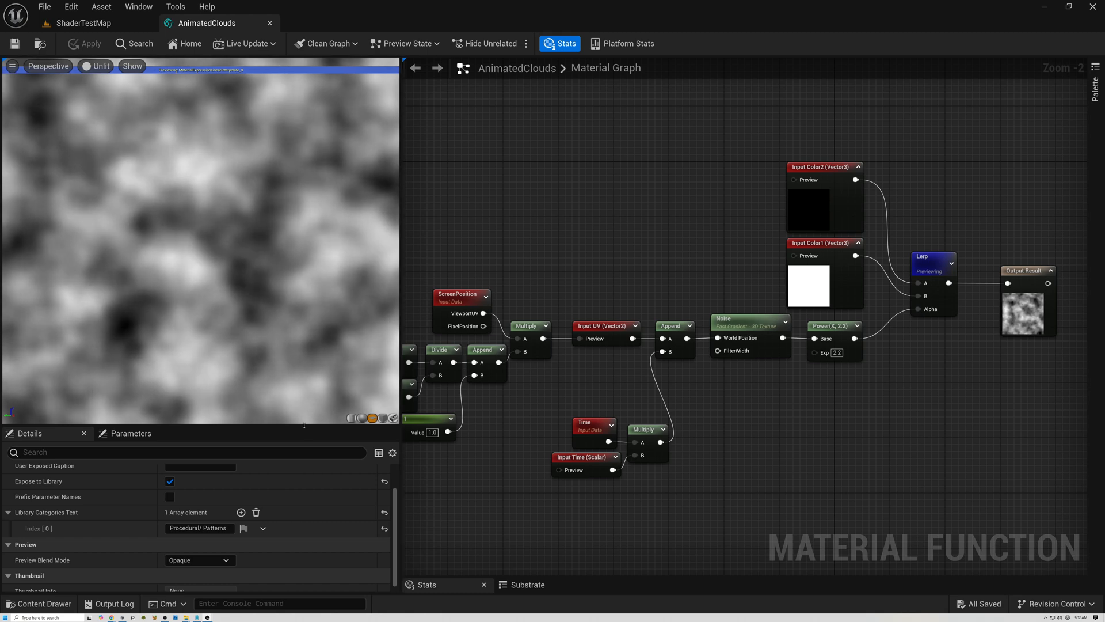
pyautogui.moveTo(304, 426); pyautogui.dragTo(304, 487)
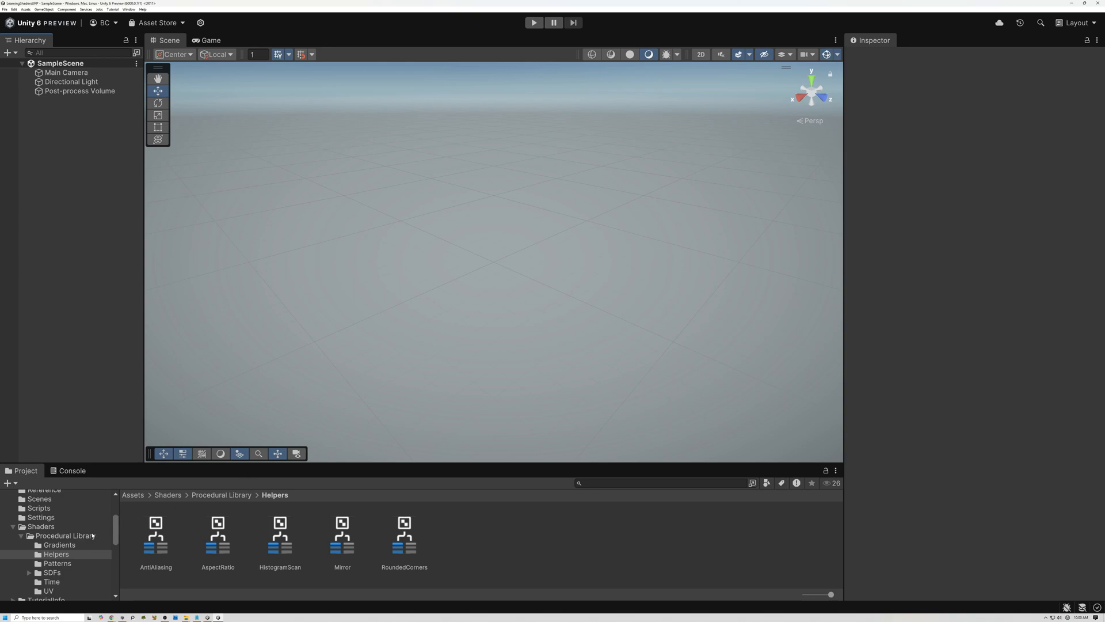
# Create a Sub Graph asset named "Animated Clouds" in the Procedural Library's Patterns folder
pyautogui.click(57, 563)
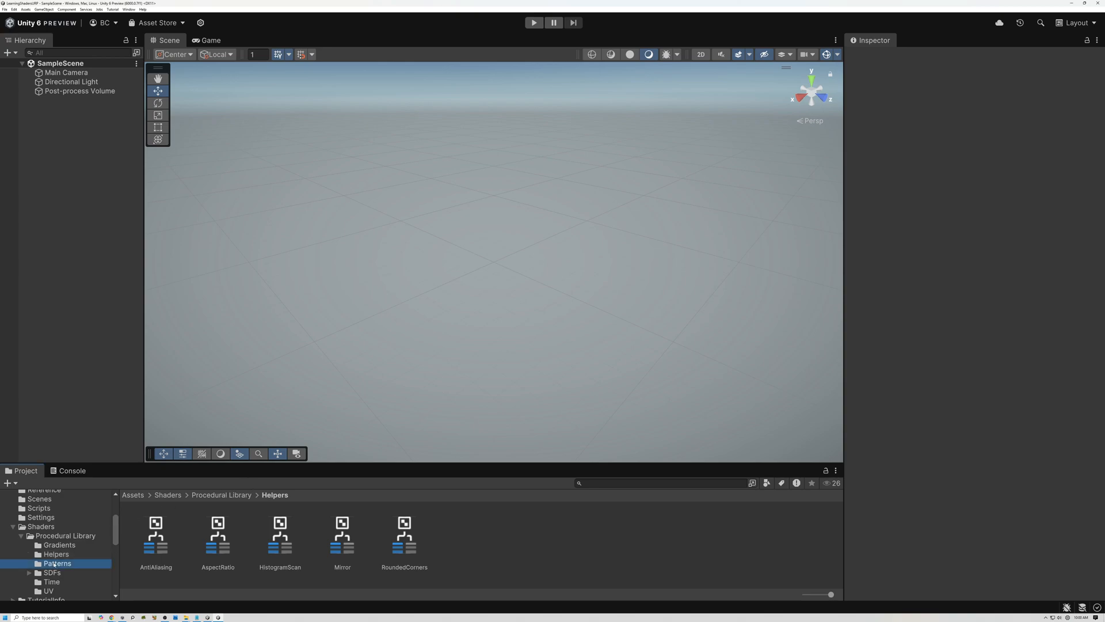
pyautogui.rightClick(407, 531)
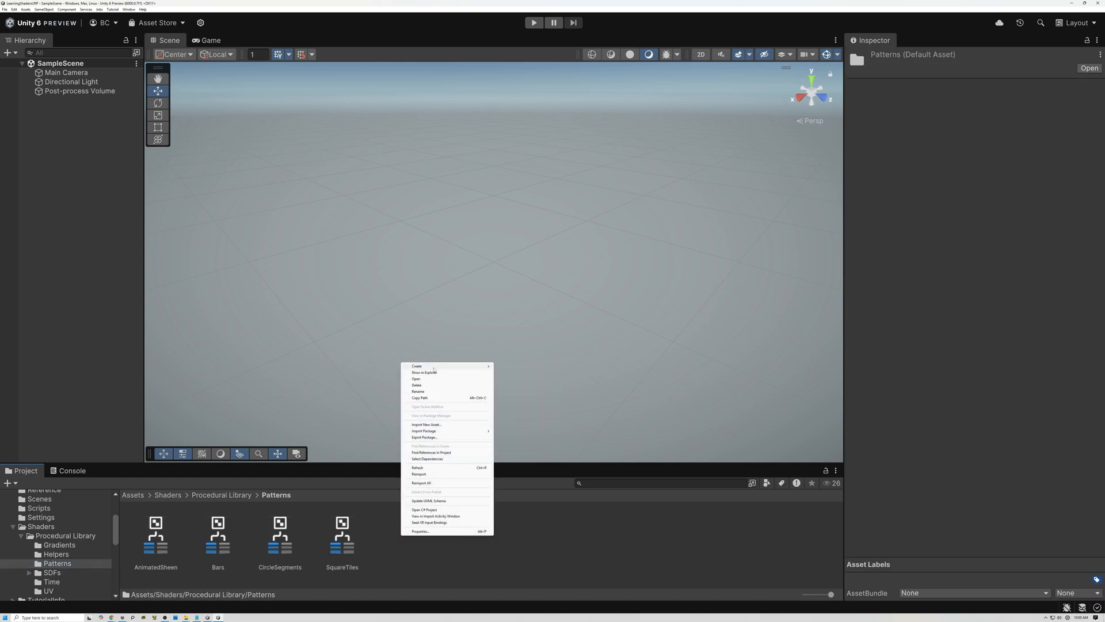
pyautogui.moveTo(434, 368)
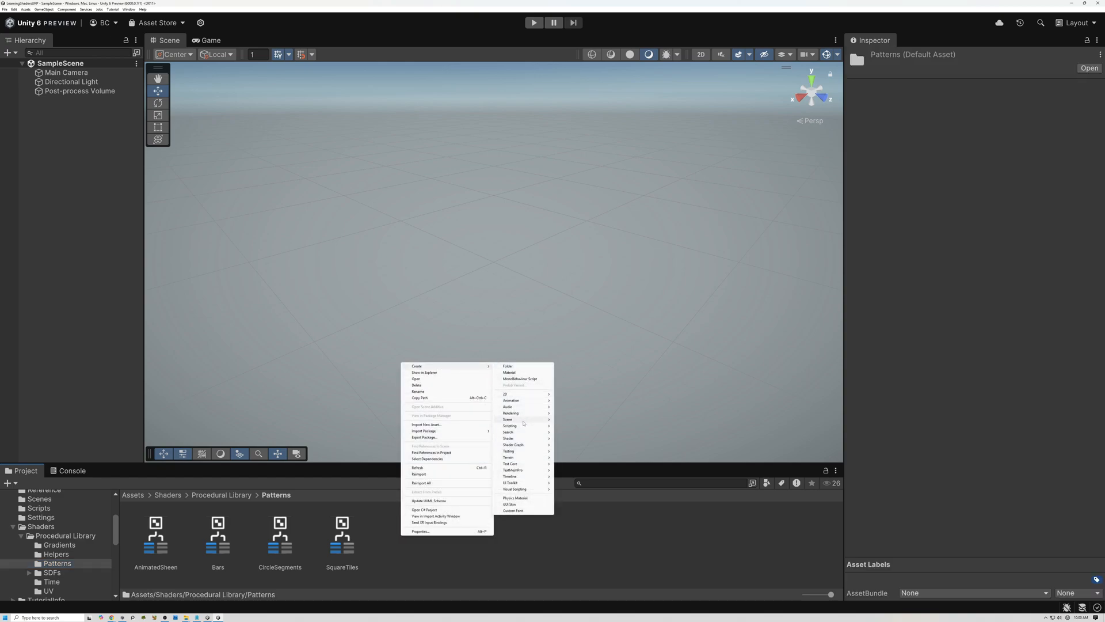
pyautogui.moveTo(524, 446)
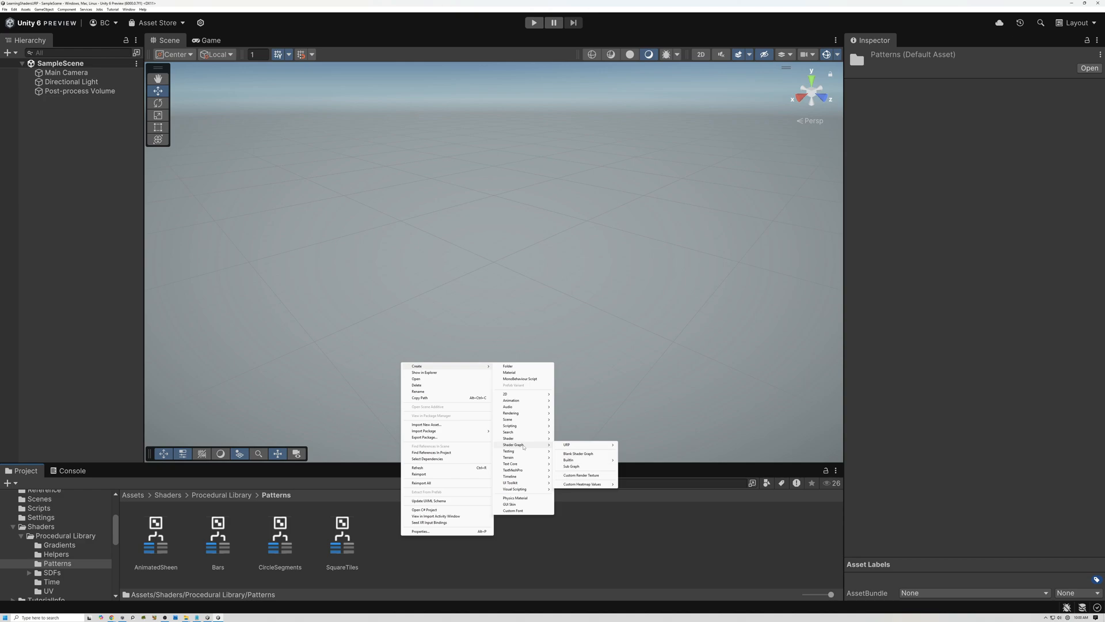
pyautogui.click(572, 467)
pyautogui.write('An')
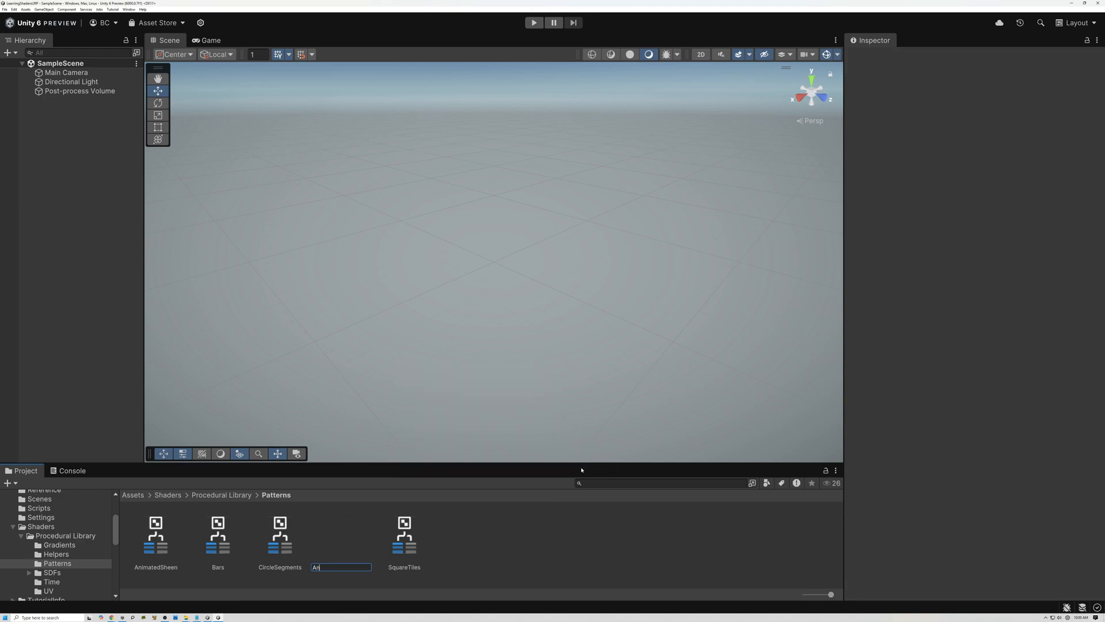
pyautogui.write('imated Clouds')
pyautogui.press('Return')
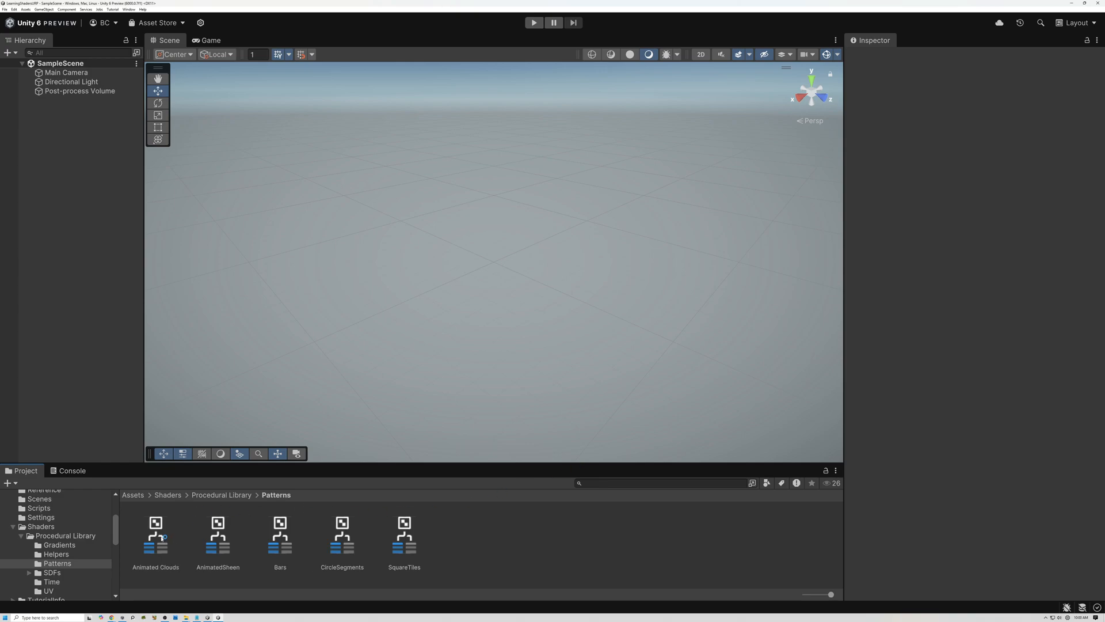
# Open the Animated Clouds sub graph for editing and maximize its graph window
pyautogui.doubleClick(164, 535)
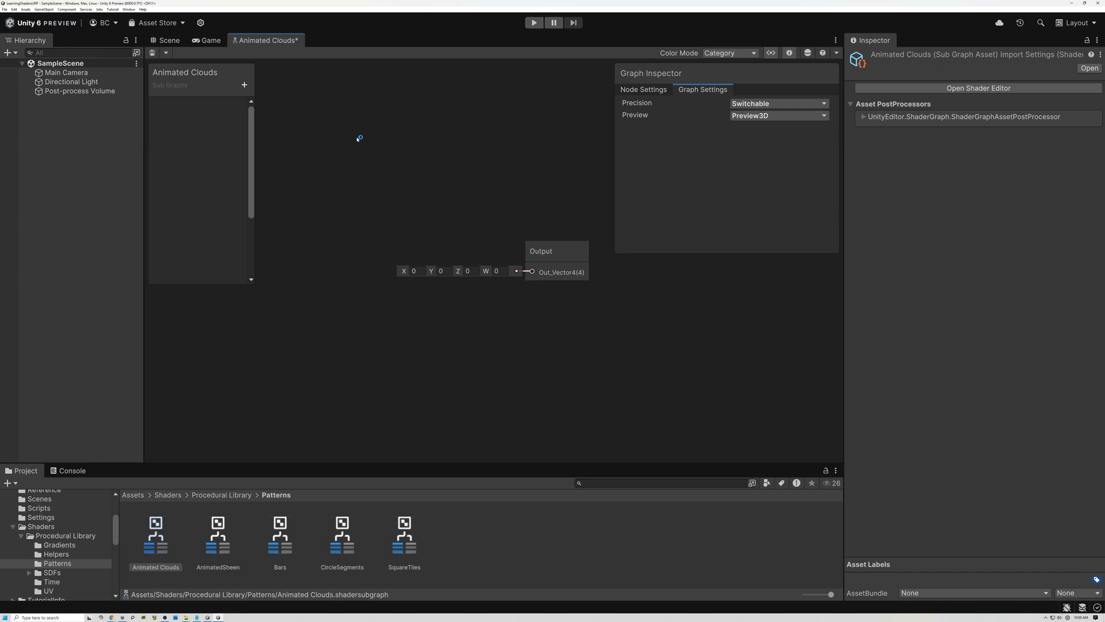
pyautogui.doubleClick(271, 40)
pyautogui.rightClick(441, 183)
pyautogui.click(316, 175)
pyautogui.moveTo(310, 161); pyautogui.dragTo(698, 235, button='middle')
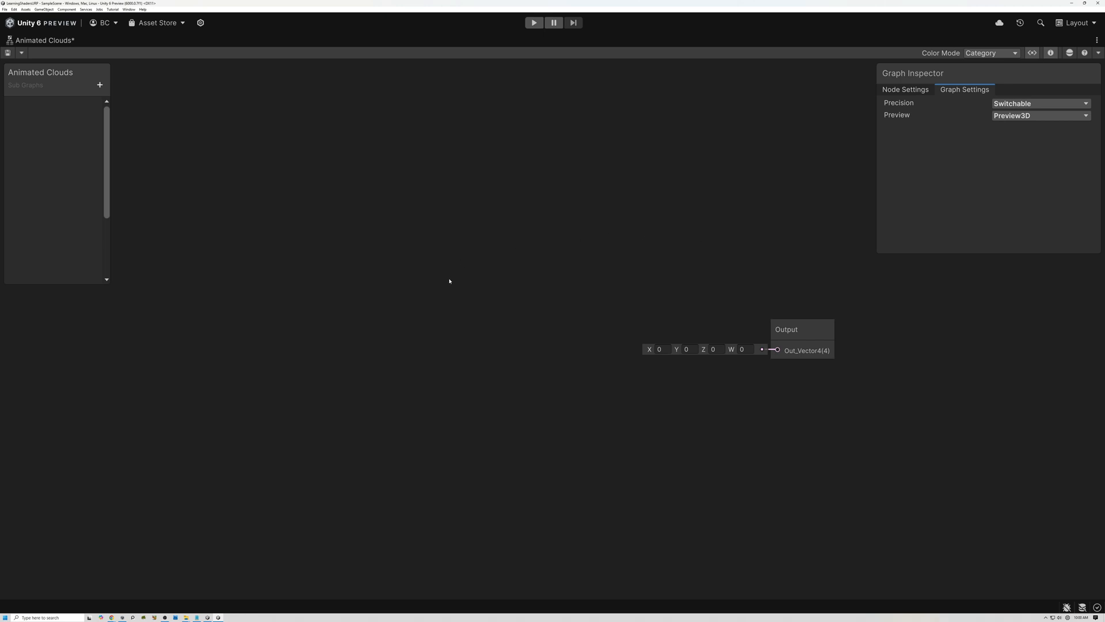
pyautogui.moveTo(469, 275); pyautogui.dragTo(548, 273, button='middle')
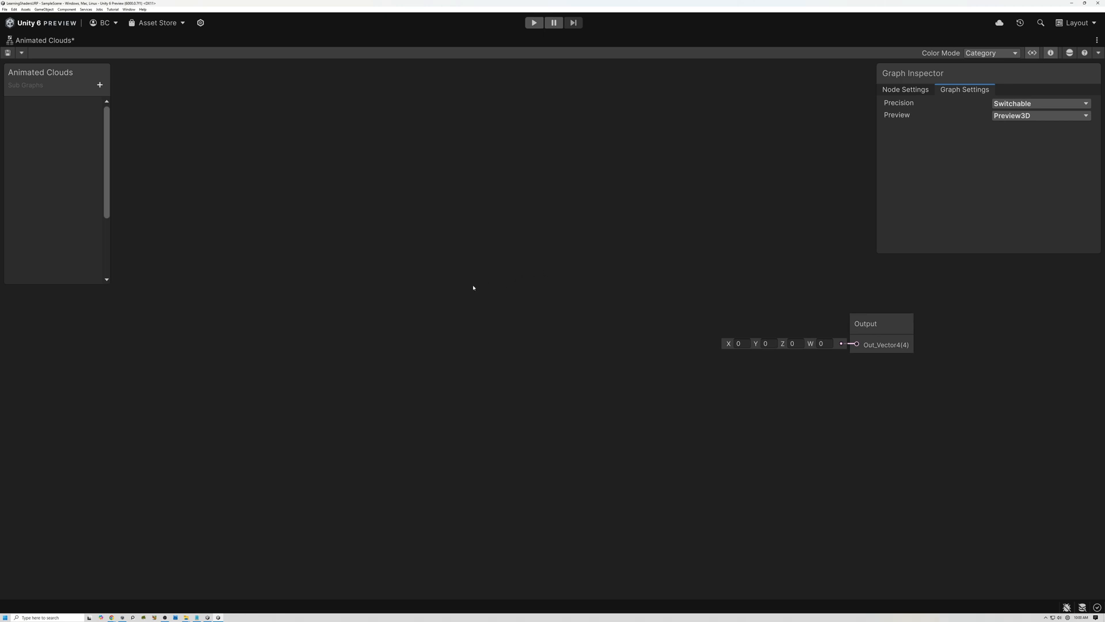
# Add a Simple Noise node to the graph and set its scale to 13
pyautogui.rightClick(435, 261)
pyautogui.click(436, 262)
pyautogui.write('simple')
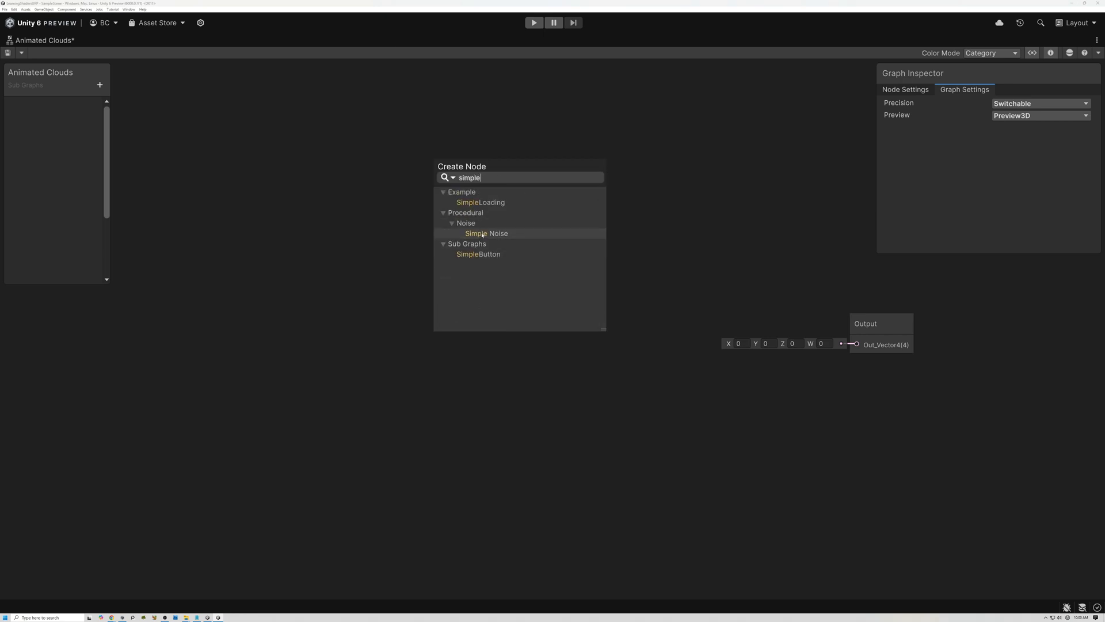
pyautogui.click(483, 234)
pyautogui.moveTo(486, 274); pyautogui.dragTo(495, 178)
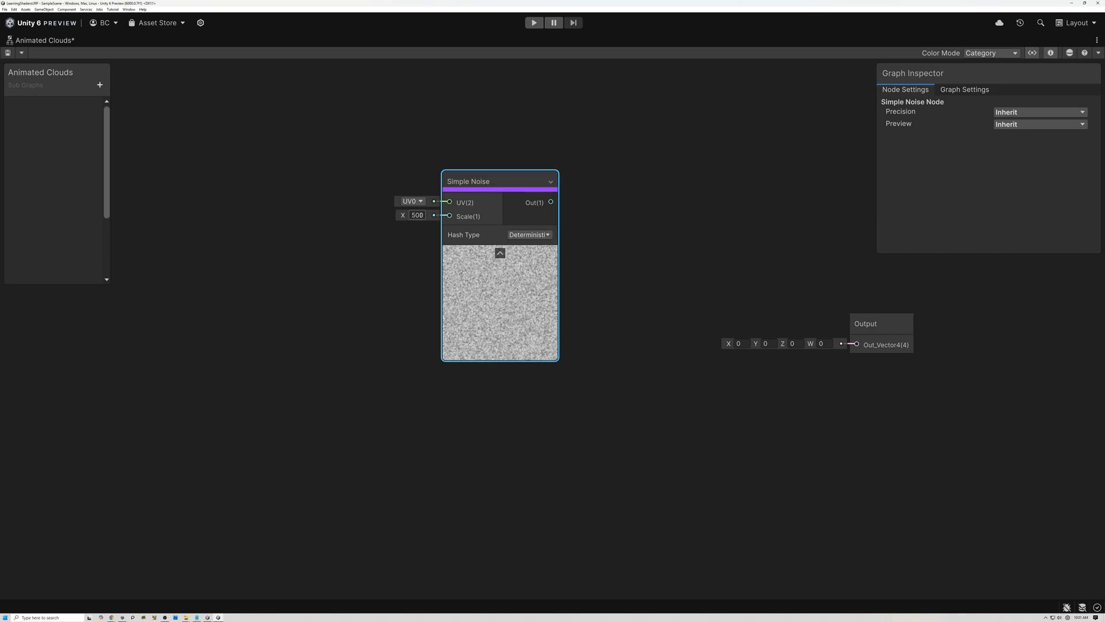
pyautogui.click(421, 215)
pyautogui.write('13')
# Duplicate the Simple Noise node, stack the two vertically and set the lower copy's scale to 15
pyautogui.moveTo(481, 187); pyautogui.dragTo(478, 339)
pyautogui.hotkey('ctrl', 'd')
pyautogui.click(421, 375)
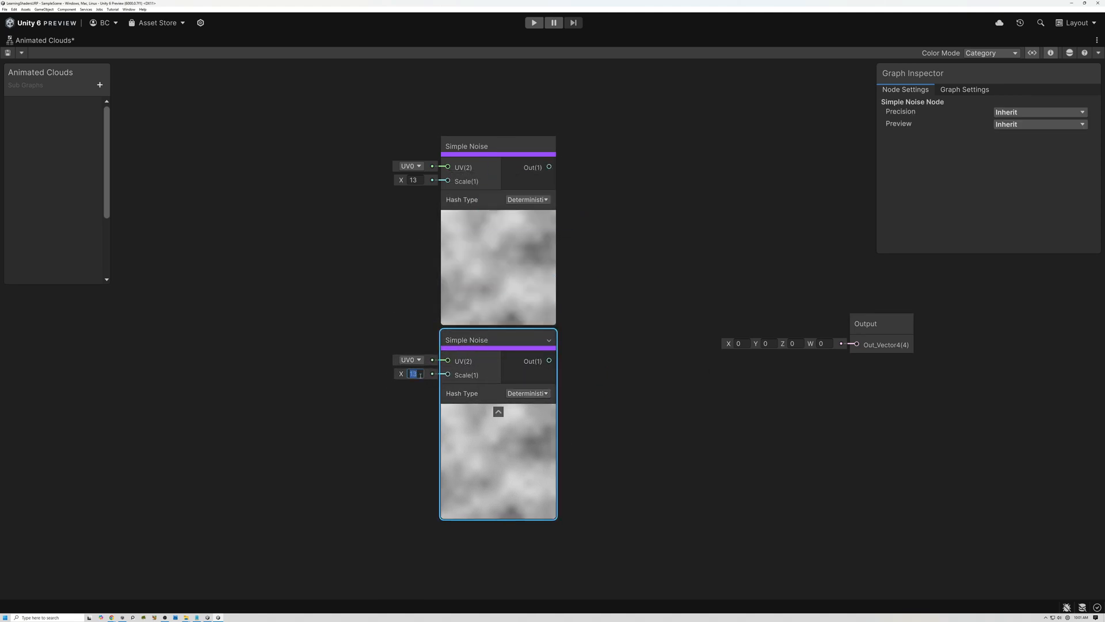
pyautogui.write('15')
pyautogui.moveTo(406, 271); pyautogui.dragTo(502, 297)
pyautogui.click(587, 261)
# Duplicate the scale-15 Simple Noise node below it and set the new copy's scale to 14
pyautogui.click(484, 300)
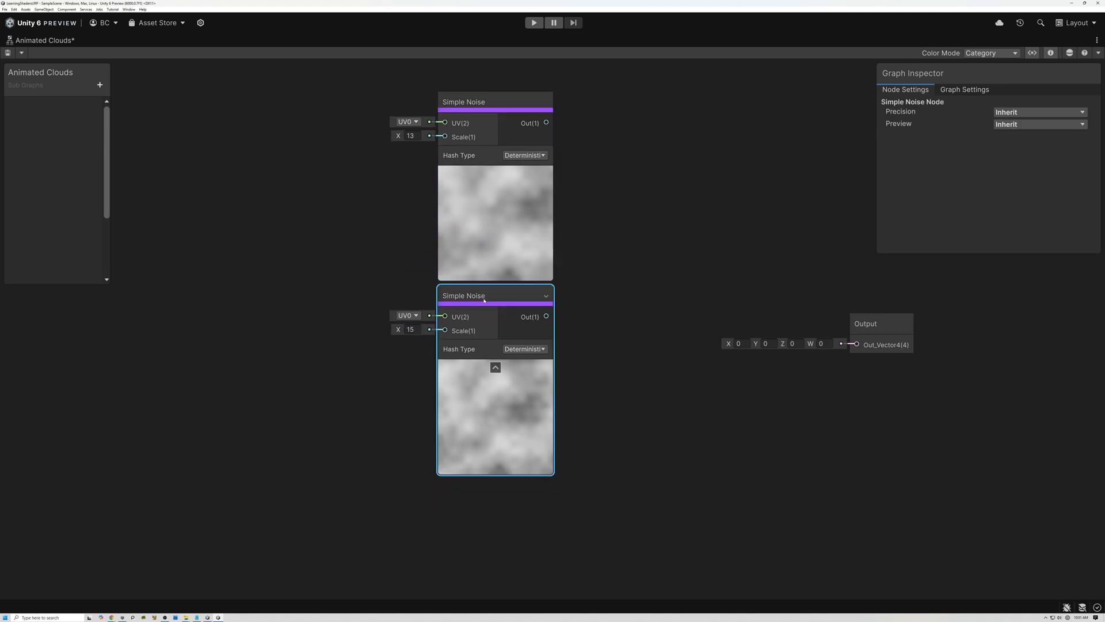
pyautogui.hotkey('ctrl', 'd')
pyautogui.moveTo(533, 312); pyautogui.dragTo(485, 490)
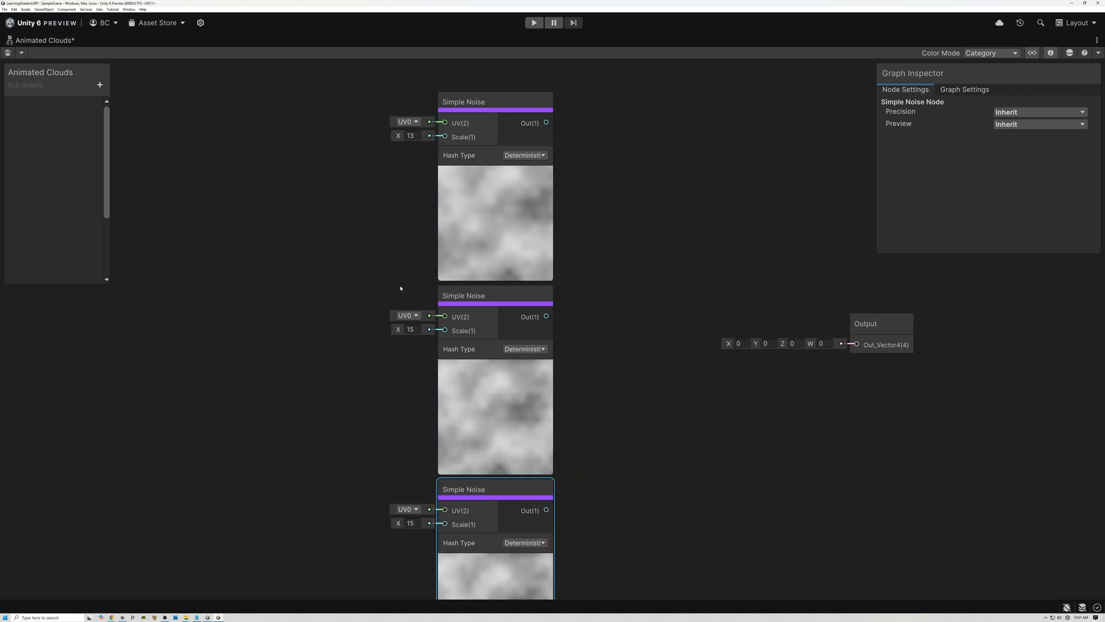
pyautogui.click(421, 523)
pyautogui.write('14')
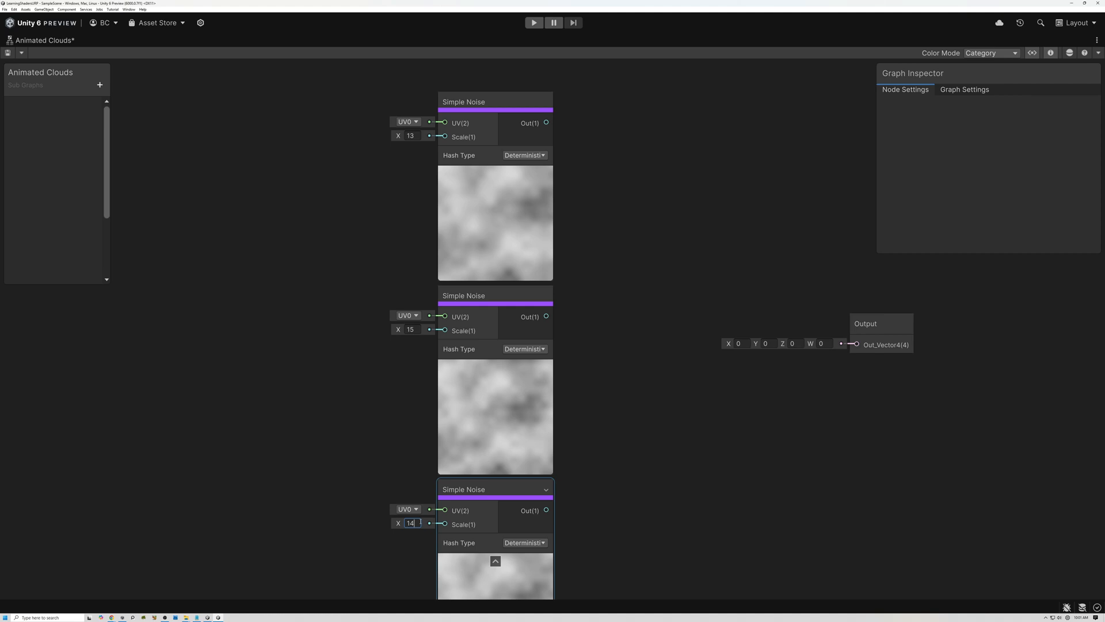
pyautogui.click(425, 465)
pyautogui.scroll(-2, 406, 383)
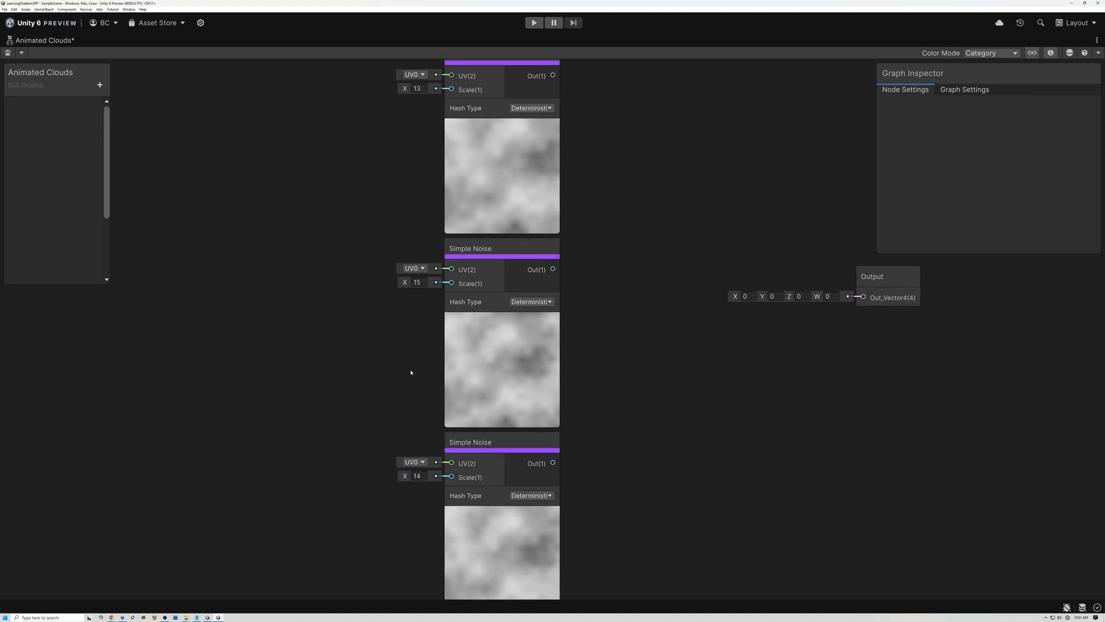
# Add an Add node that sums the outputs of the scale-13 and scale-15 Simple Noise nodes
pyautogui.rightClick(402, 375)
pyautogui.click(377, 365)
pyautogui.moveTo(389, 376); pyautogui.dragTo(411, 359, button='middle')
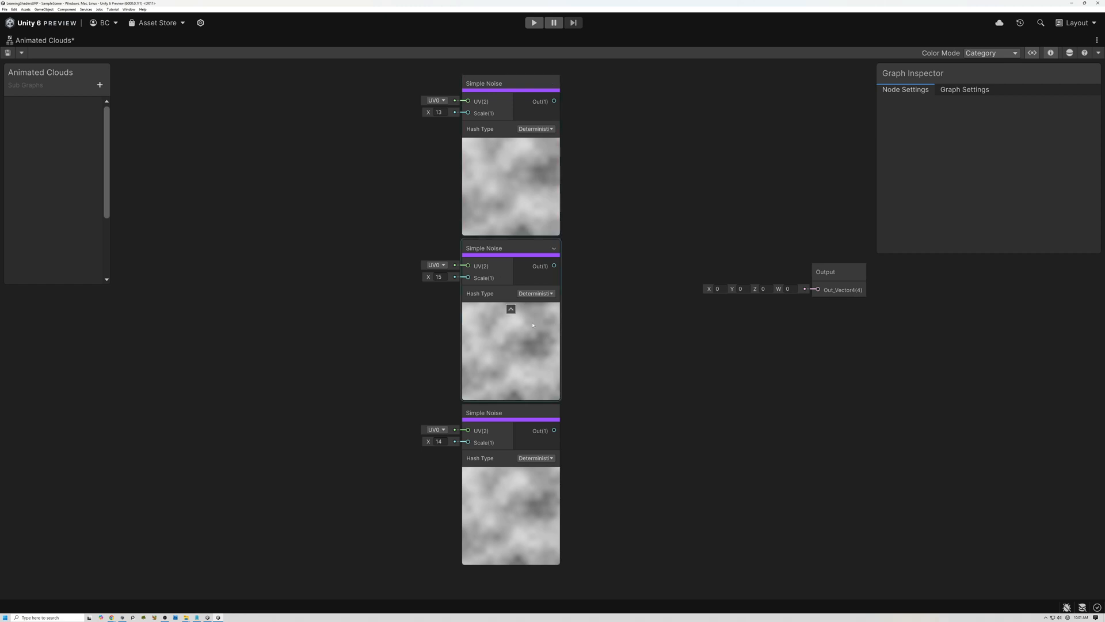
pyautogui.moveTo(554, 102); pyautogui.dragTo(609, 183)
pyautogui.write('add')
pyautogui.click(652, 232)
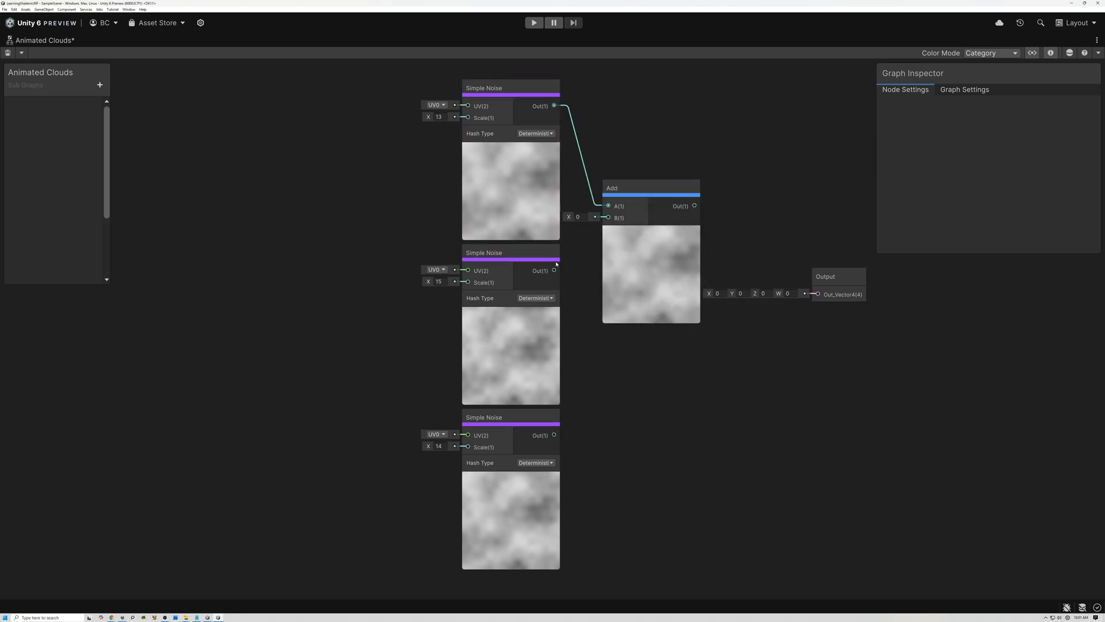
pyautogui.moveTo(554, 270); pyautogui.dragTo(612, 218)
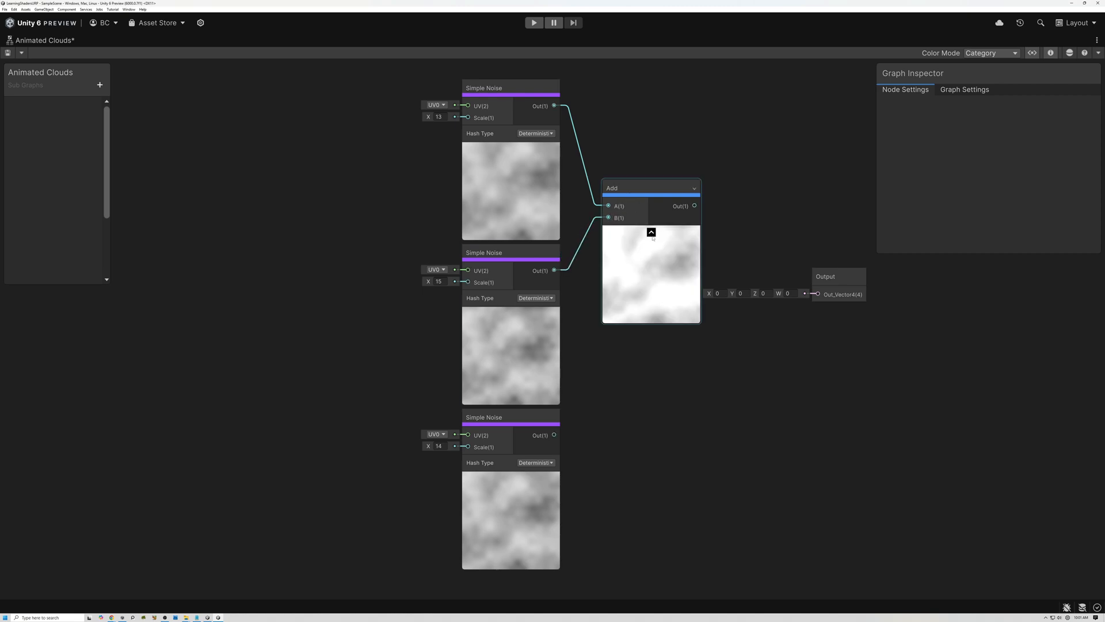
# Collapse the Add node's preview and sum its result with the scale-14 noise in a second Add node
pyautogui.click(651, 232)
pyautogui.moveTo(681, 269); pyautogui.dragTo(702, 334)
pyautogui.write('add')
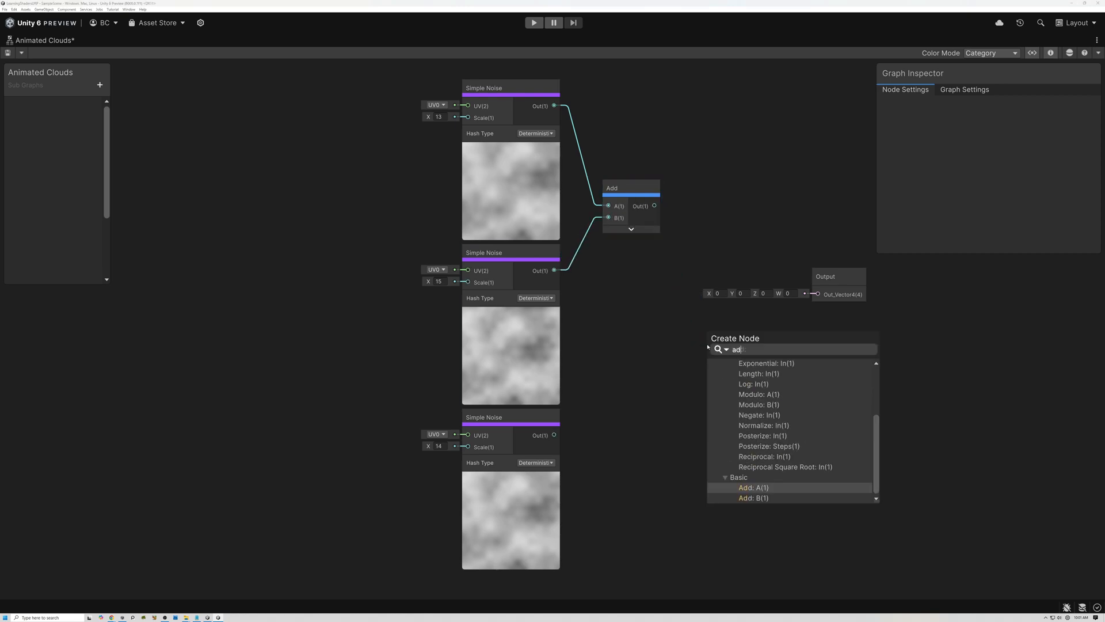
pyautogui.press('Return')
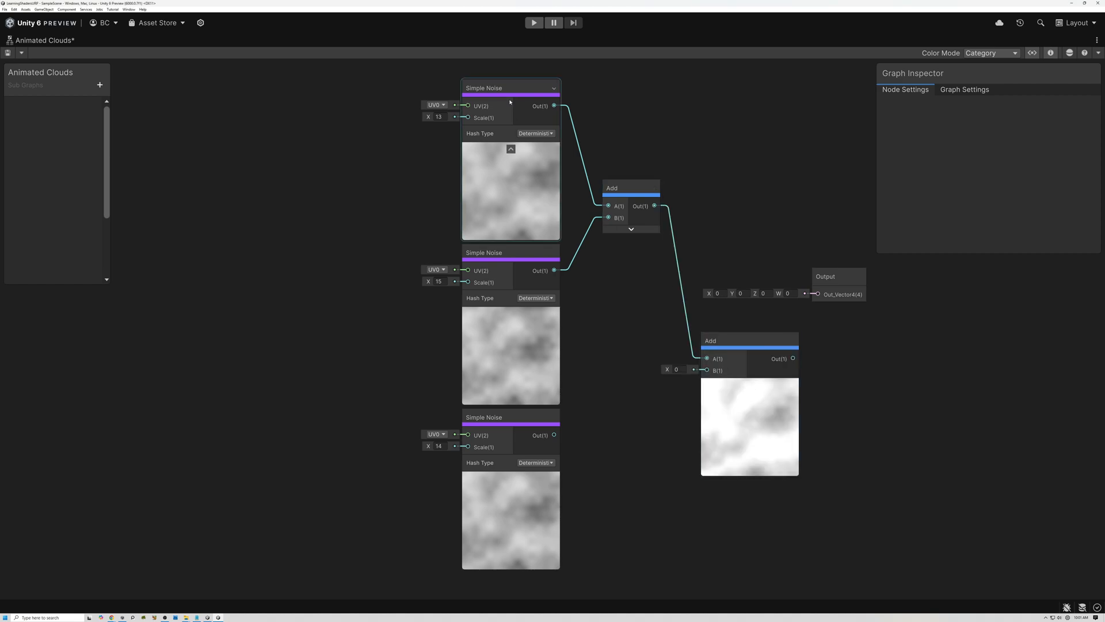
pyautogui.click(506, 153)
pyautogui.click(511, 310)
pyautogui.moveTo(611, 226)
pyautogui.mouseDown()
pyautogui.moveTo(608, 256)
pyautogui.moveTo(610, 218)
pyautogui.mouseUp()
pyautogui.moveTo(554, 434); pyautogui.dragTo(734, 321)
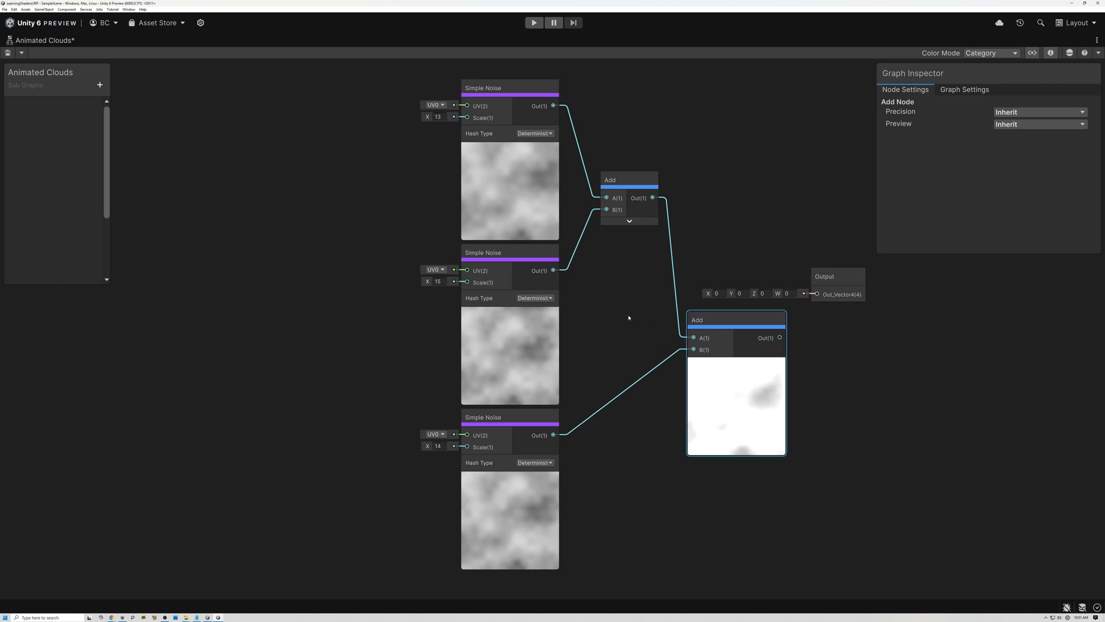
# Move the Output node farther from the chain and multiply the second Add's result by 0.33 with a Multiply node
pyautogui.moveTo(629, 316); pyautogui.dragTo(439, 309, button='middle')
pyautogui.moveTo(641, 273); pyautogui.dragTo(1019, 297)
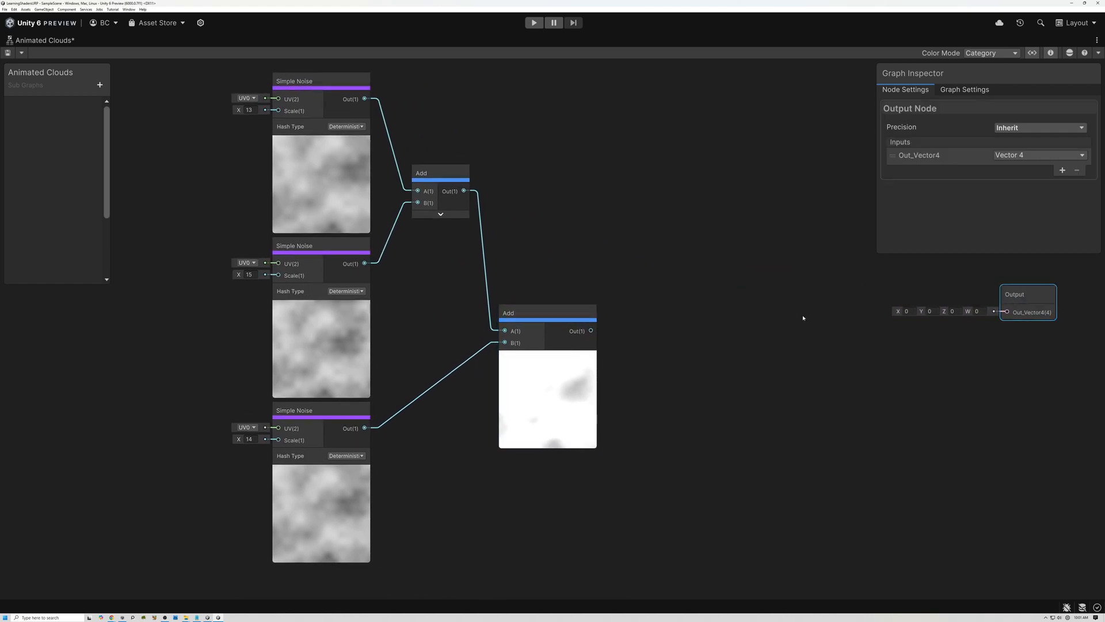
pyautogui.rightClick(643, 337)
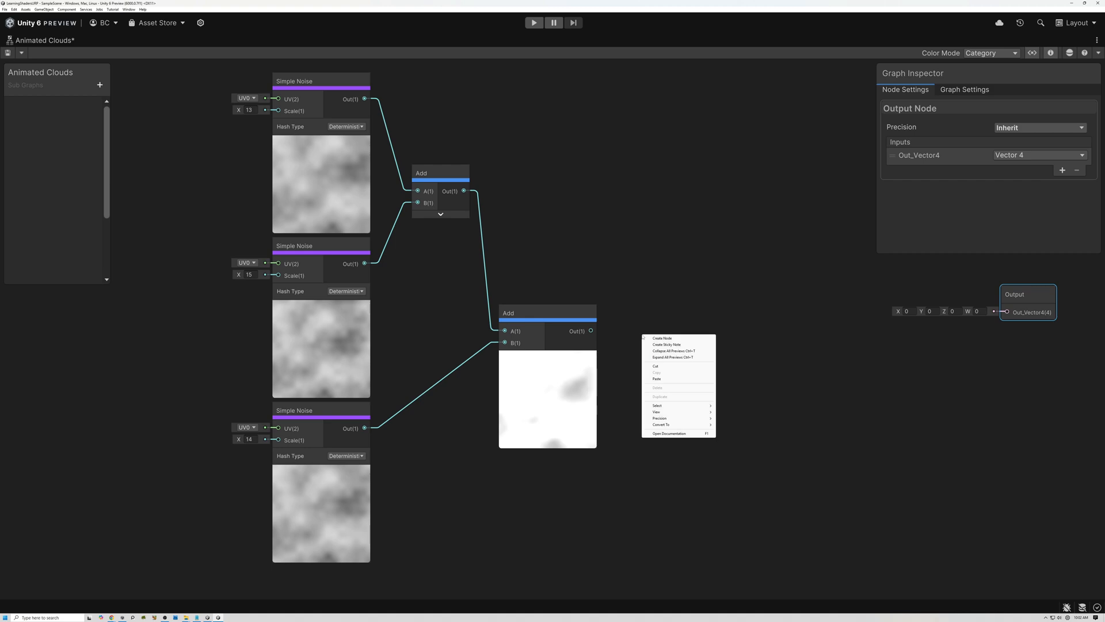
pyautogui.click(662, 338)
pyautogui.write('mul')
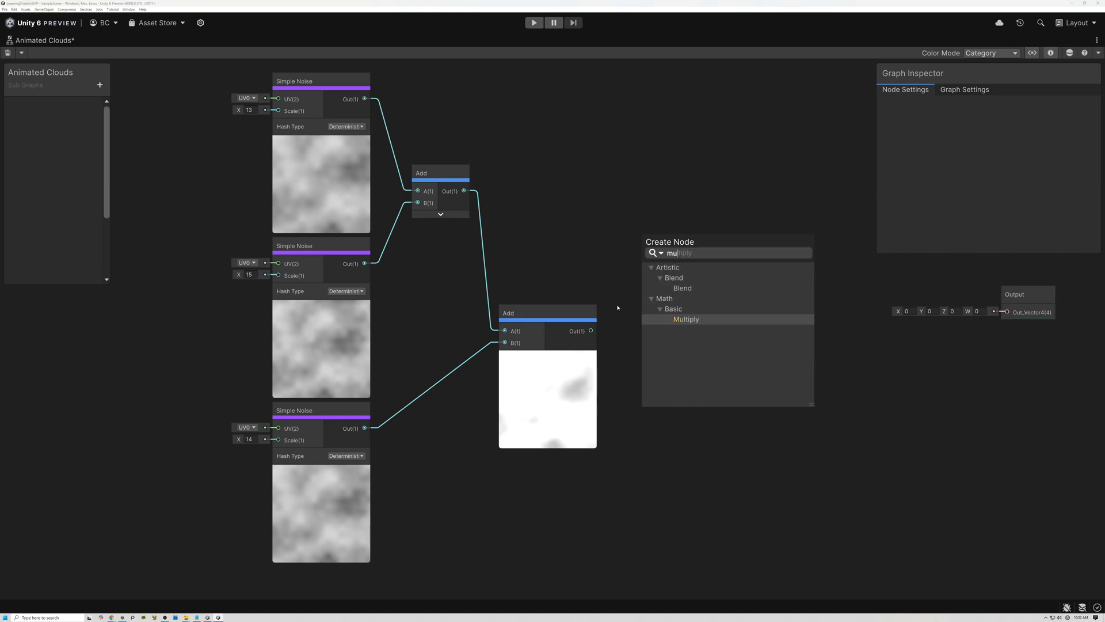
pyautogui.click(686, 319)
pyautogui.moveTo(591, 331); pyautogui.dragTo(691, 336)
pyautogui.click(648, 366)
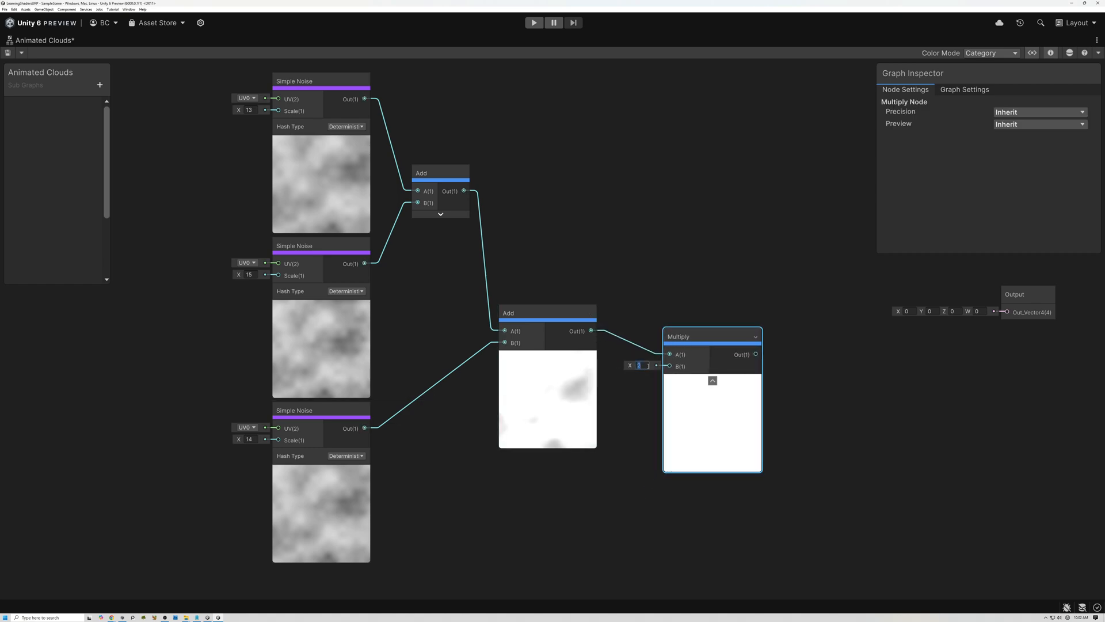
pyautogui.write('0.33')
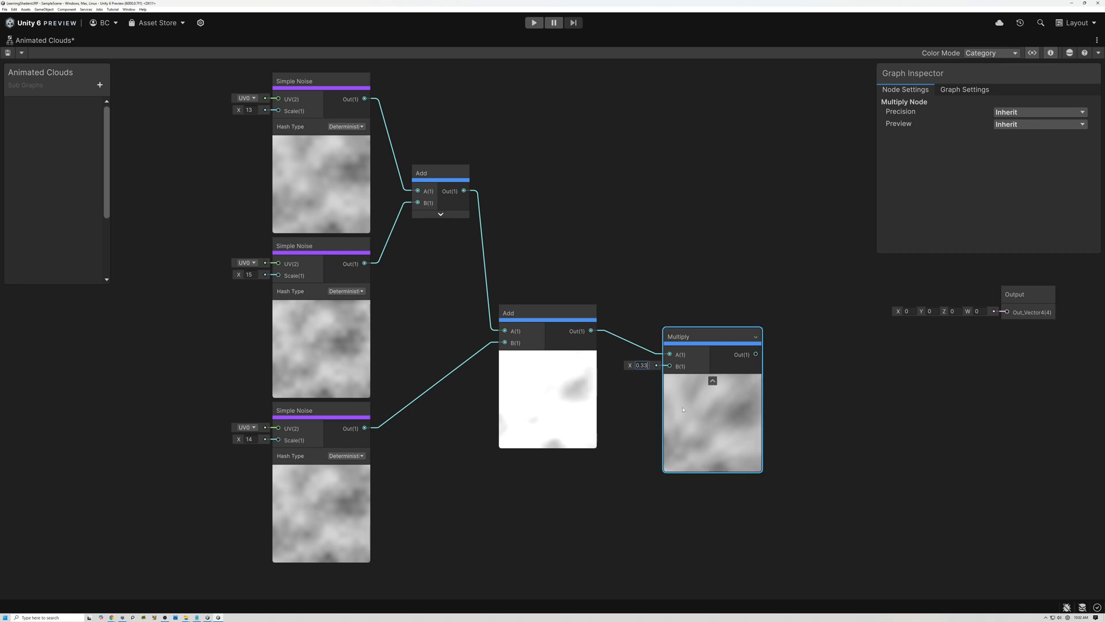
# Align the Multiply node with the second Add node, collapse that Add's preview and tidy both Add nodes' positions
pyautogui.moveTo(705, 340); pyautogui.dragTo(696, 315)
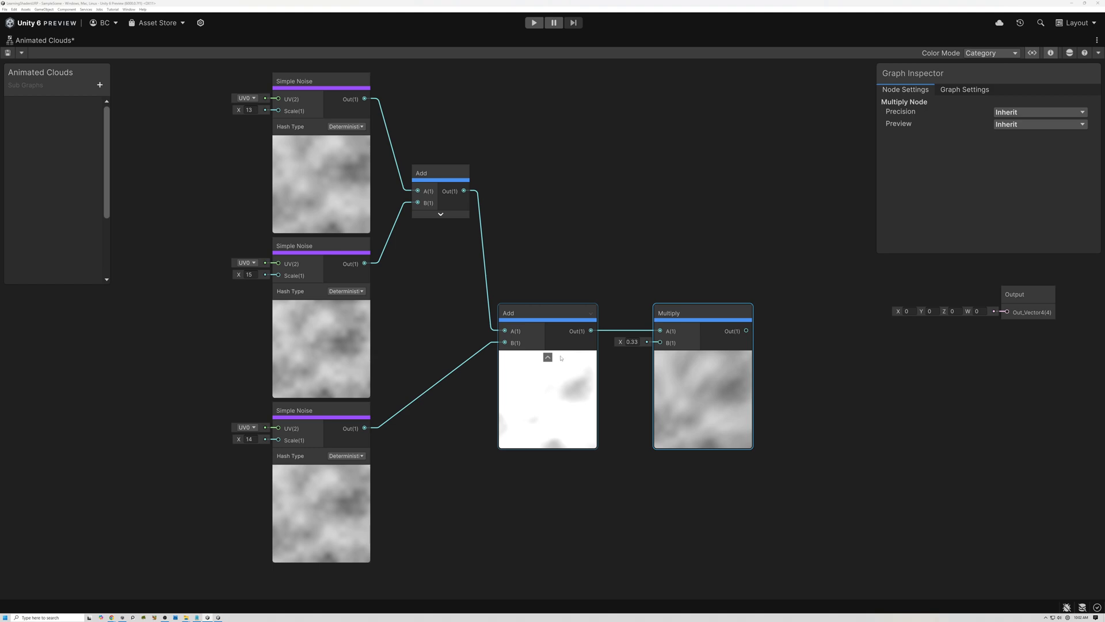
pyautogui.click(547, 357)
pyautogui.click(427, 173)
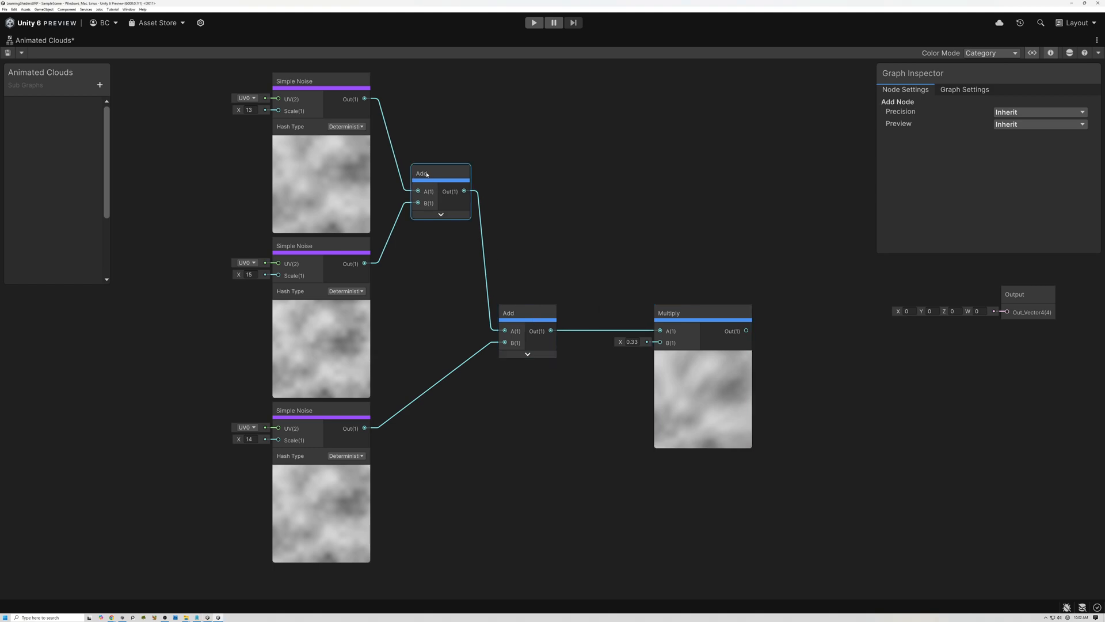
pyautogui.moveTo(427, 174); pyautogui.dragTo(411, 162)
pyautogui.moveTo(527, 321)
pyautogui.mouseDown()
pyautogui.moveTo(497, 312)
pyautogui.moveTo(511, 310)
pyautogui.mouseUp()
# Add a Vector 2 input property named "UV" to the sub graph
pyautogui.rightClick(582, 304)
pyautogui.click(397, 265)
pyautogui.moveTo(161, 285); pyautogui.dragTo(683, 312, button='middle')
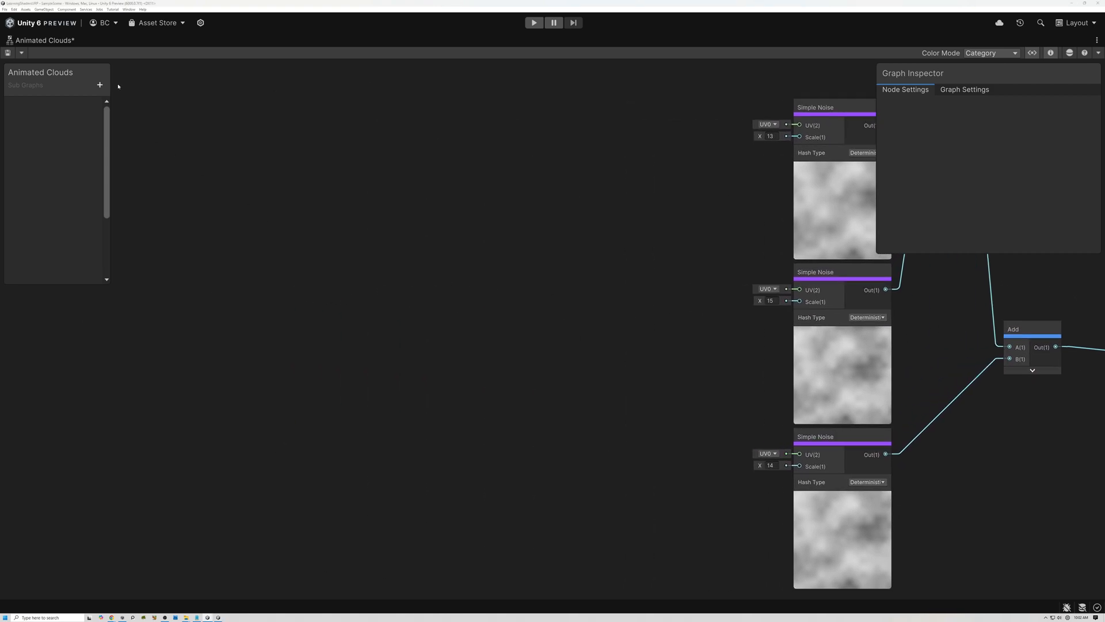
pyautogui.click(103, 85)
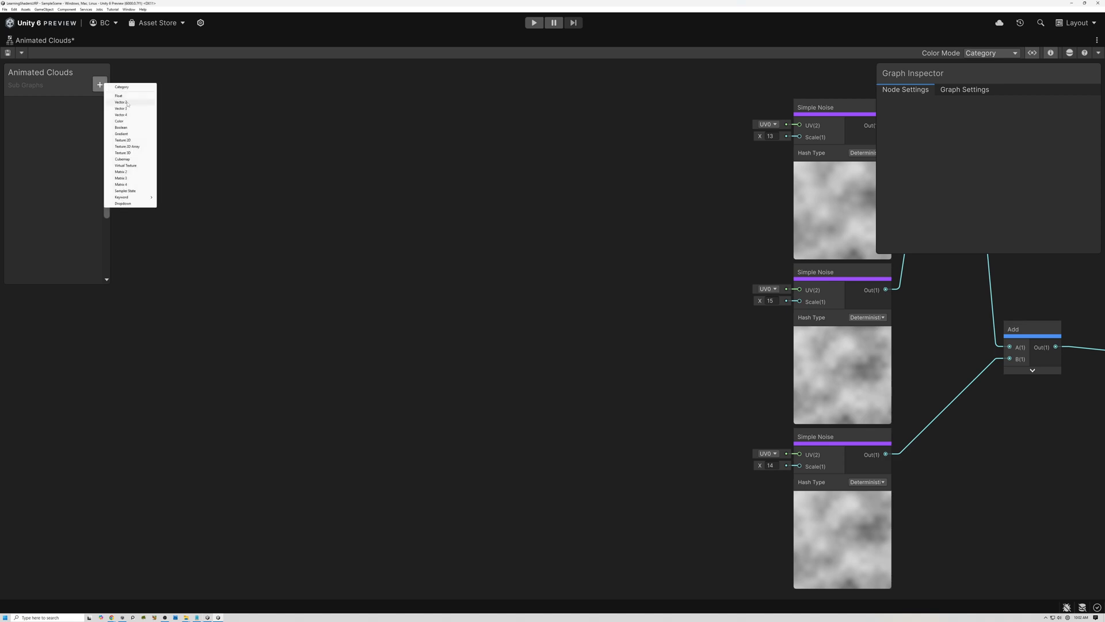
pyautogui.click(122, 102)
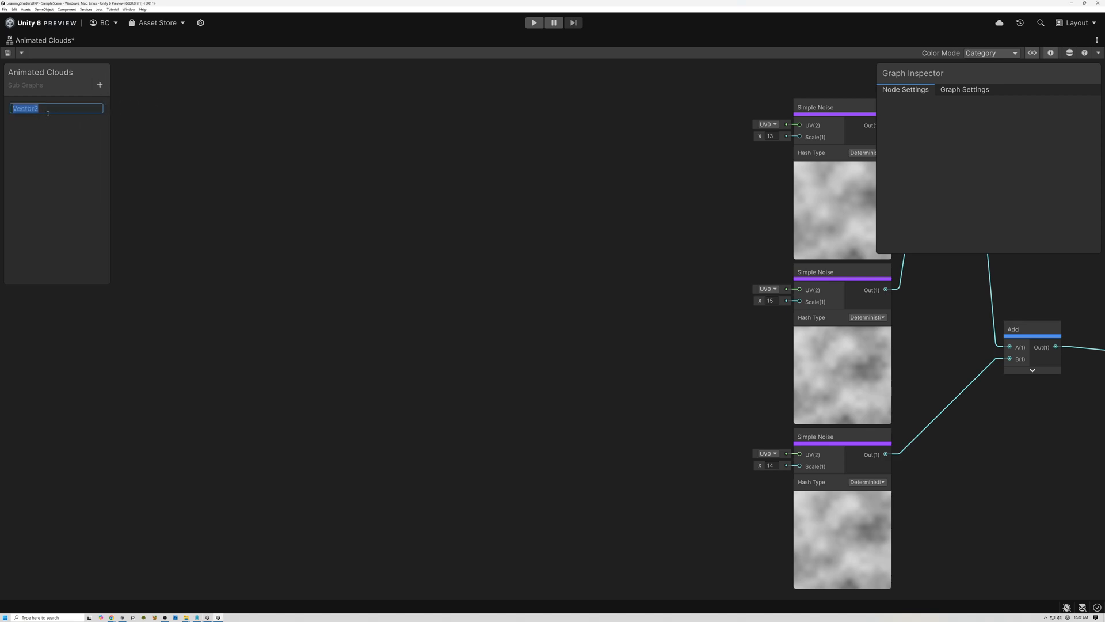
pyautogui.write('UV')
pyautogui.press('Return')
# Enable custom binding on the UV property and label it "Screen Position"
pyautogui.click(17, 107)
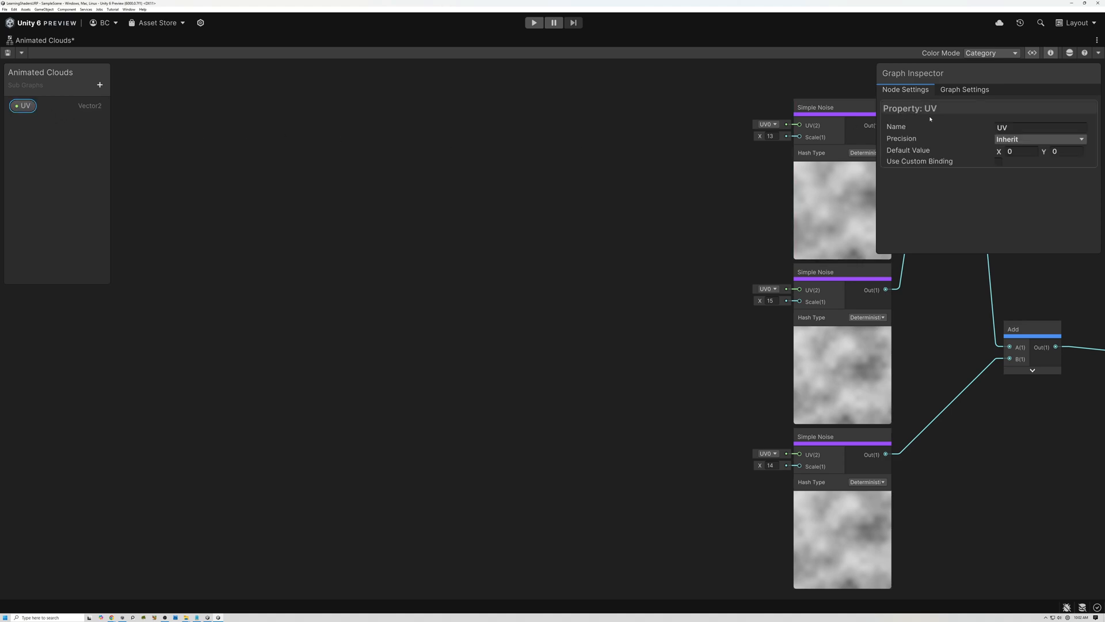
pyautogui.click(999, 163)
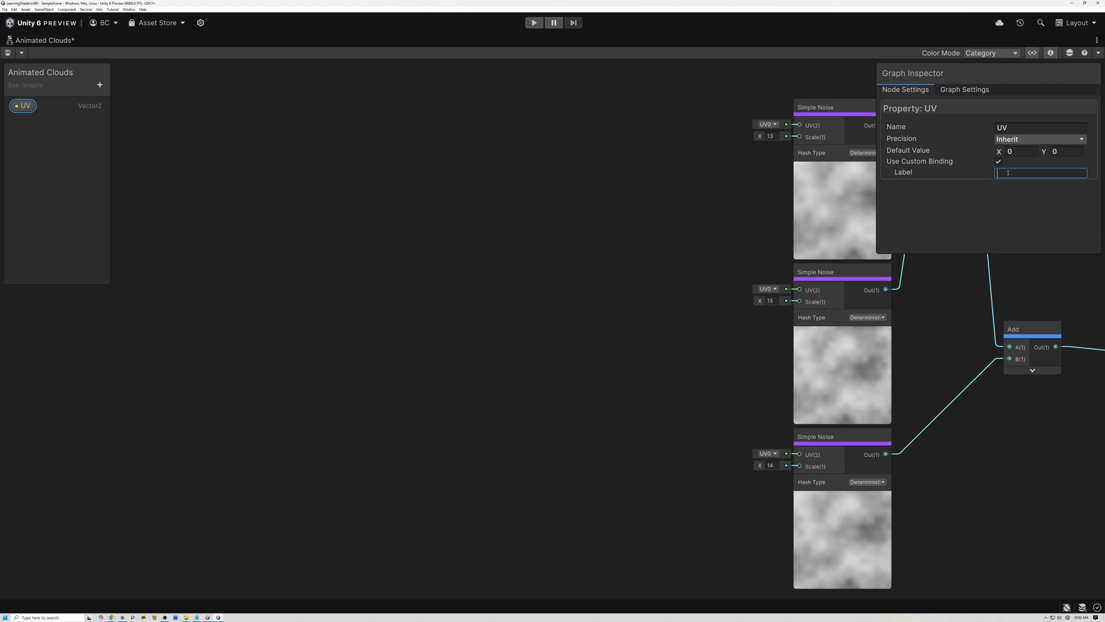
pyautogui.write('Screen Position')
pyautogui.click(1018, 182)
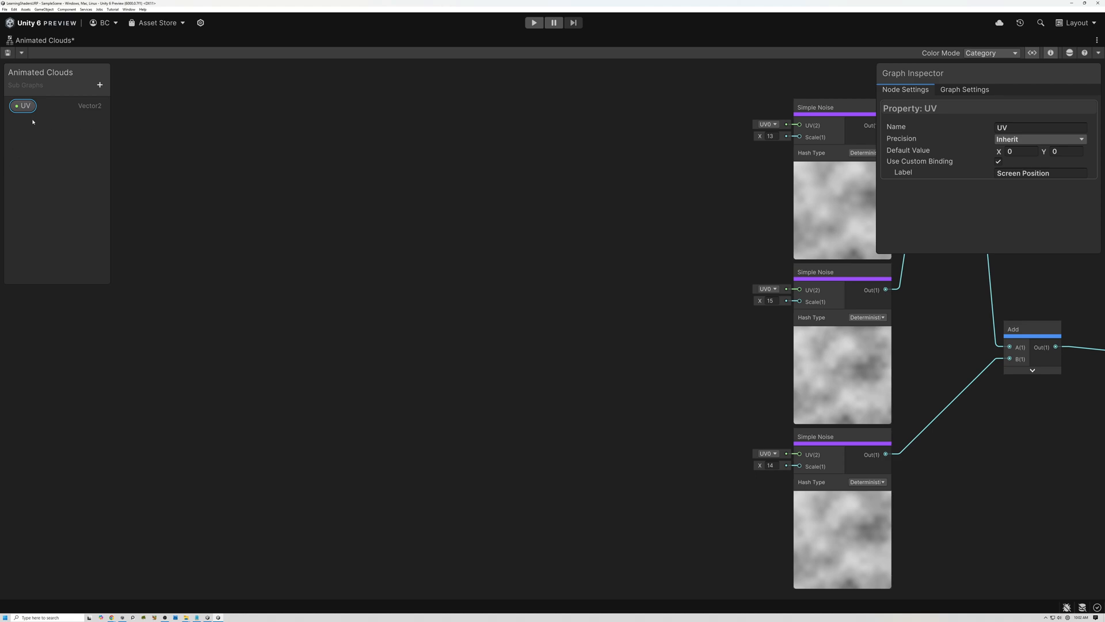
# Place the UV property in the graph and connect it to the Input and Connected ports of a new Branch On Input Connection node
pyautogui.moveTo(299, 272); pyautogui.dragTo(415, 324)
pyautogui.write('br')
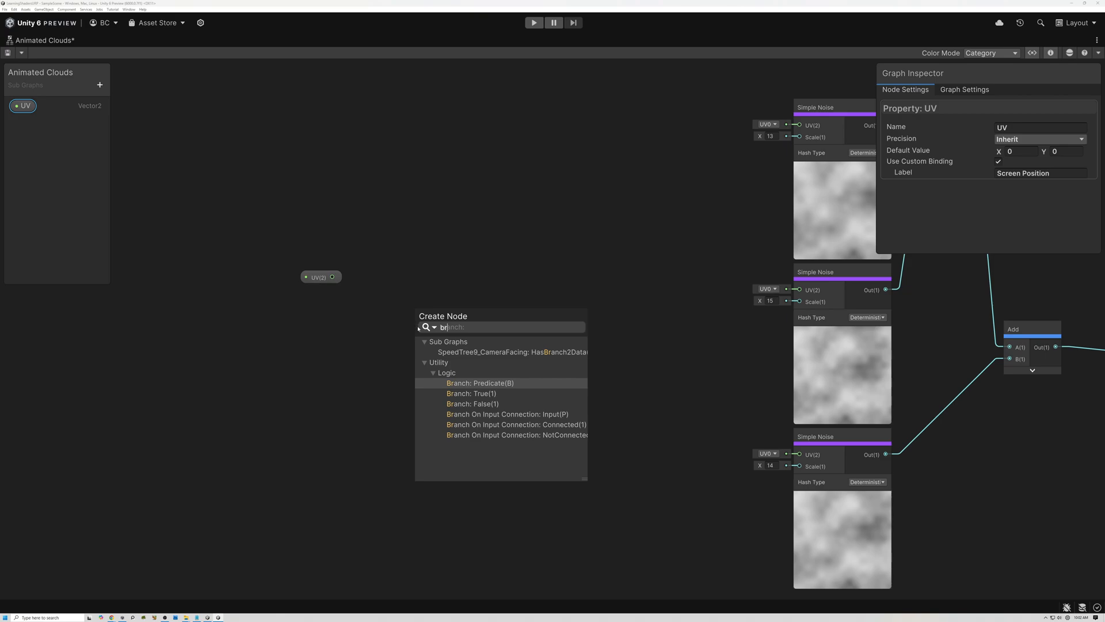
pyautogui.click(495, 415)
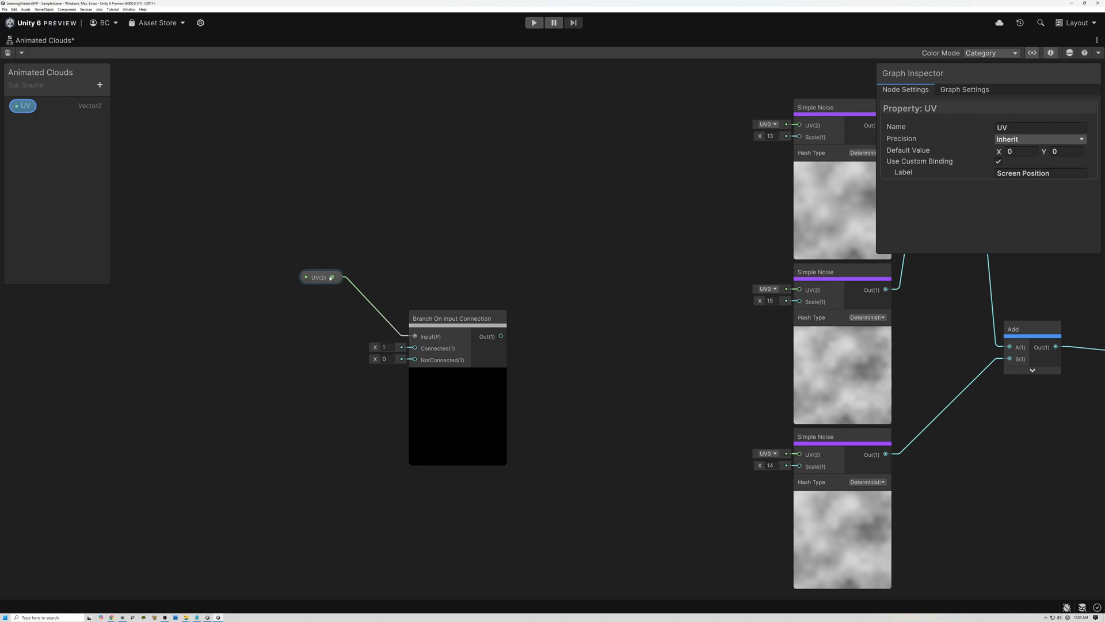
pyautogui.scroll(5, 320, 288)
pyautogui.moveTo(355, 262); pyautogui.dragTo(574, 449)
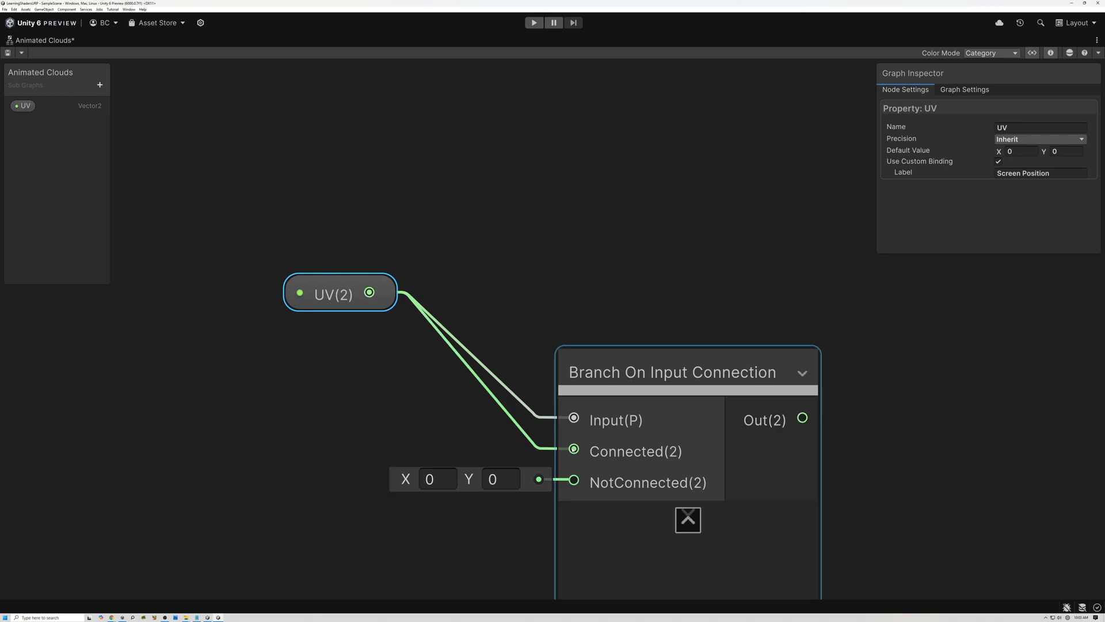
# Collapse the Branch On Input Connection node's preview and move the node closer to the UV node
pyautogui.click(688, 519)
pyautogui.moveTo(604, 413); pyautogui.dragTo(535, 339)
pyautogui.scroll(-4, 396, 355)
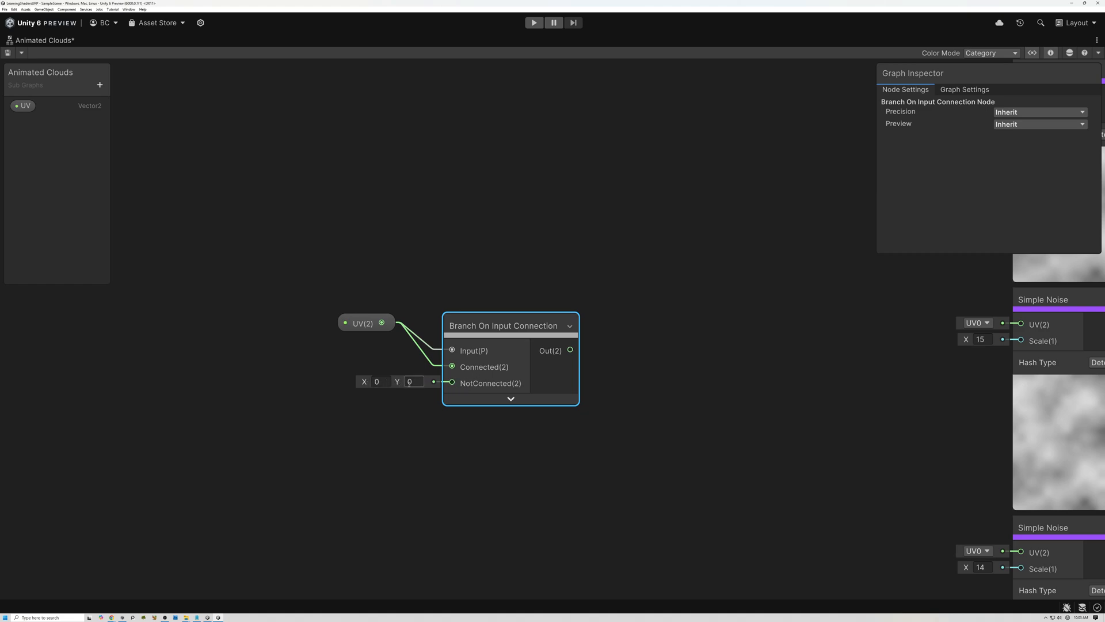
# Add a Screen Position node ahead of the UV node, with its preview collapsed and its header level with the Branch node's
pyautogui.moveTo(352, 383); pyautogui.dragTo(483, 348, button='middle')
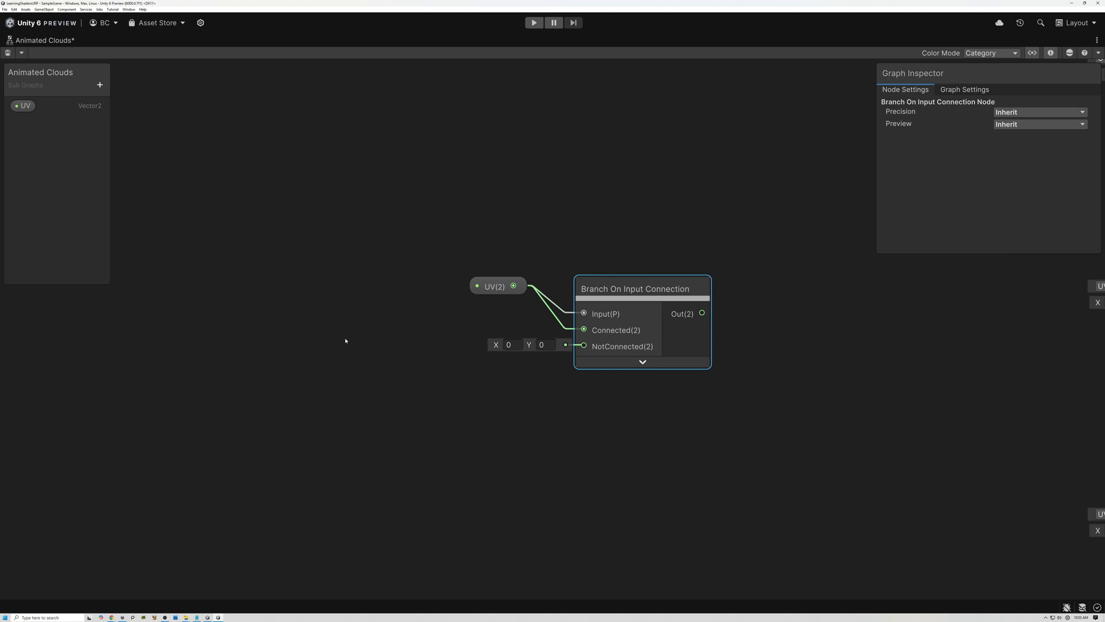
pyautogui.click(278, 306)
pyautogui.press('space')
pyautogui.write('screen')
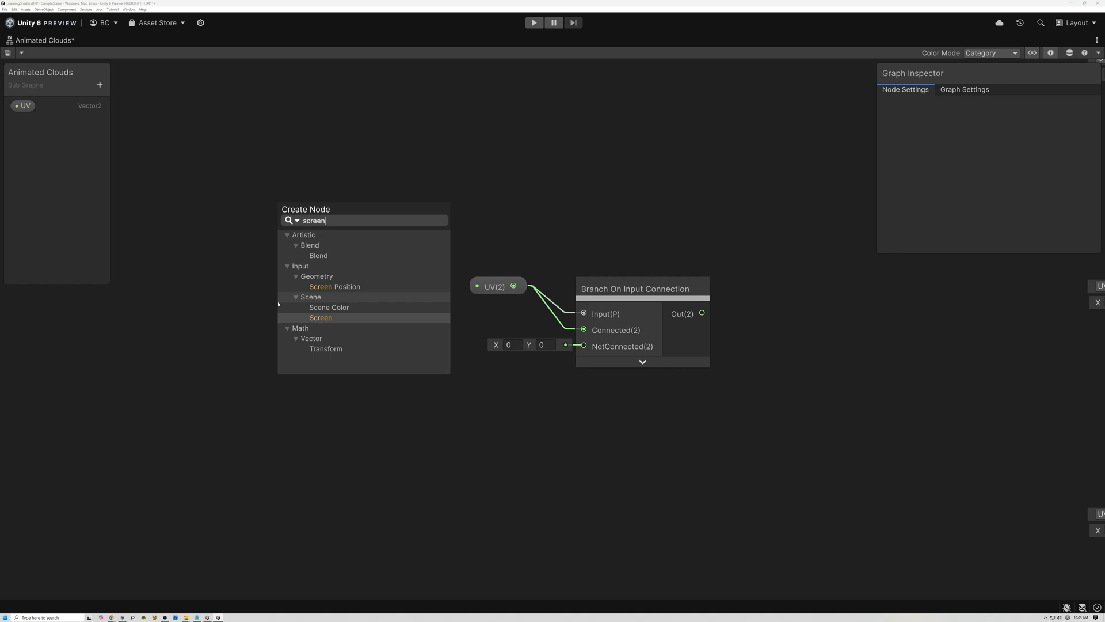
pyautogui.click(318, 286)
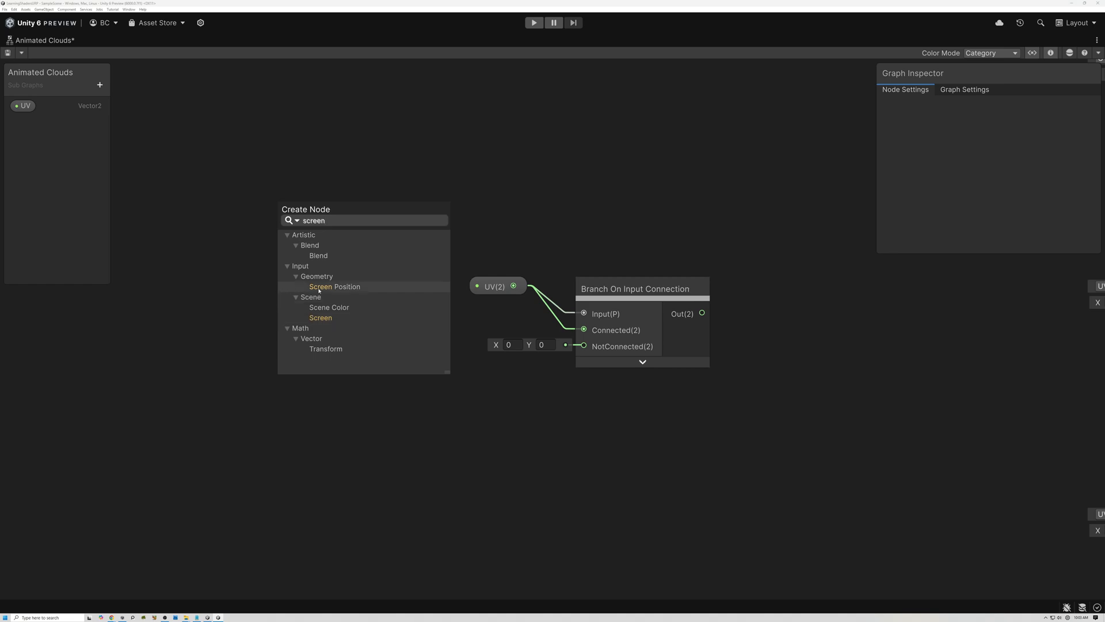
pyautogui.click(348, 398)
pyautogui.click(331, 332)
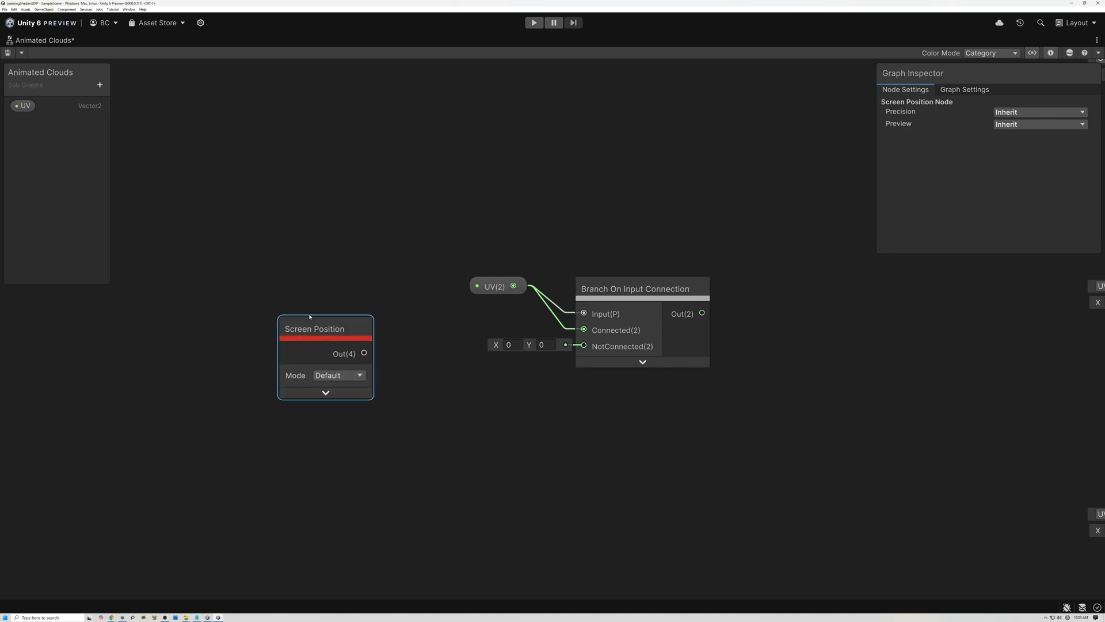
pyautogui.moveTo(331, 332); pyautogui.dragTo(275, 291)
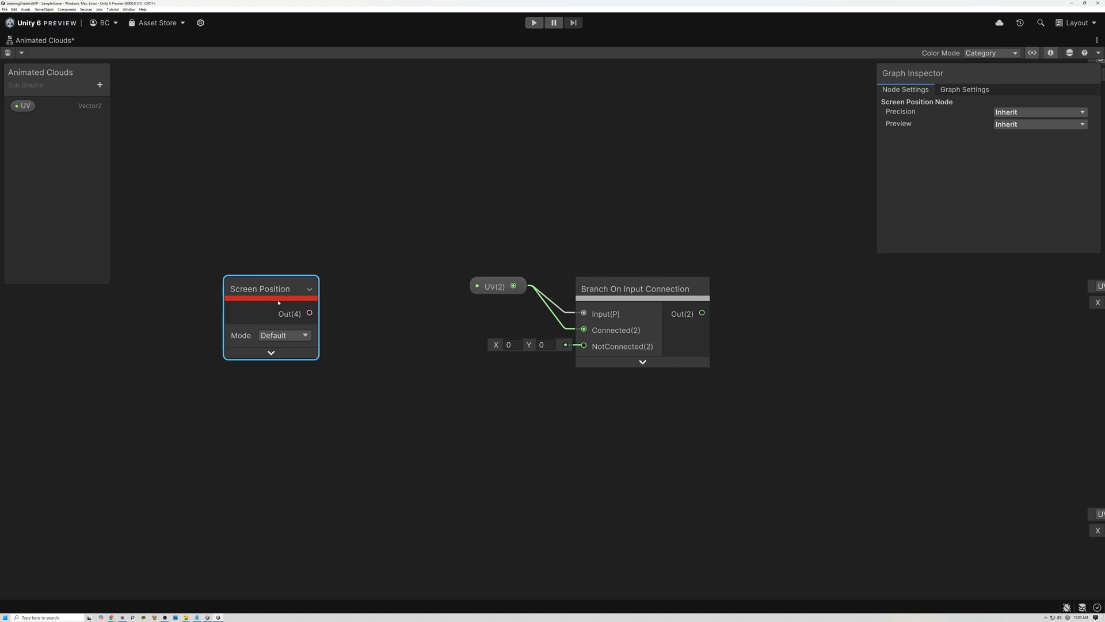
# Check the Screen Position node's preview, collapse it again and move the node farther from the UV node
pyautogui.click(271, 352)
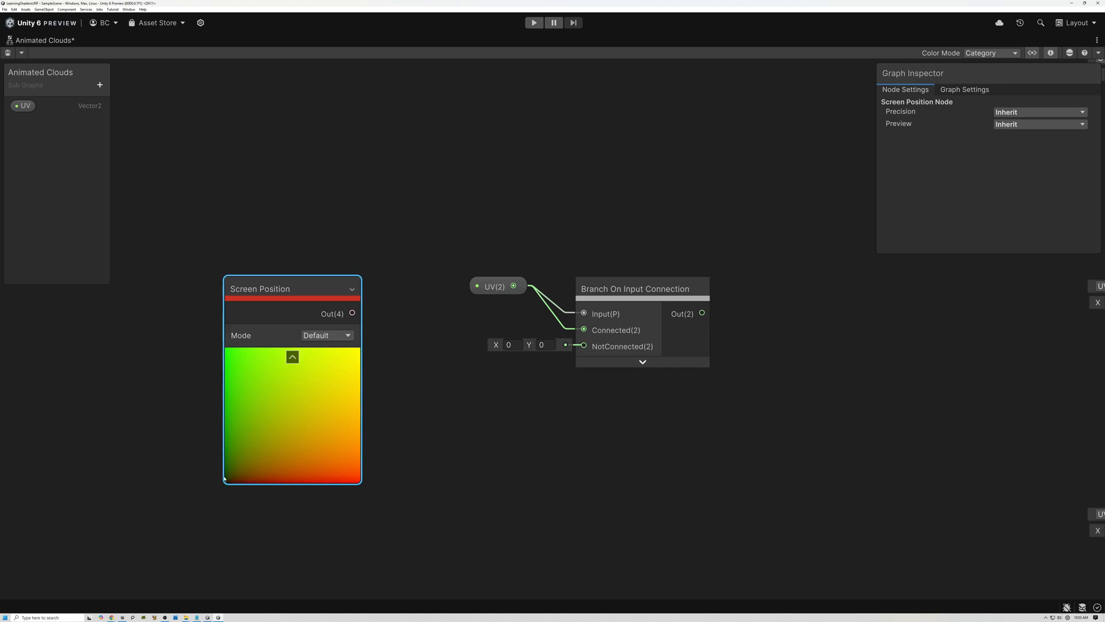
pyautogui.click(292, 357)
pyautogui.moveTo(308, 319); pyautogui.dragTo(242, 310)
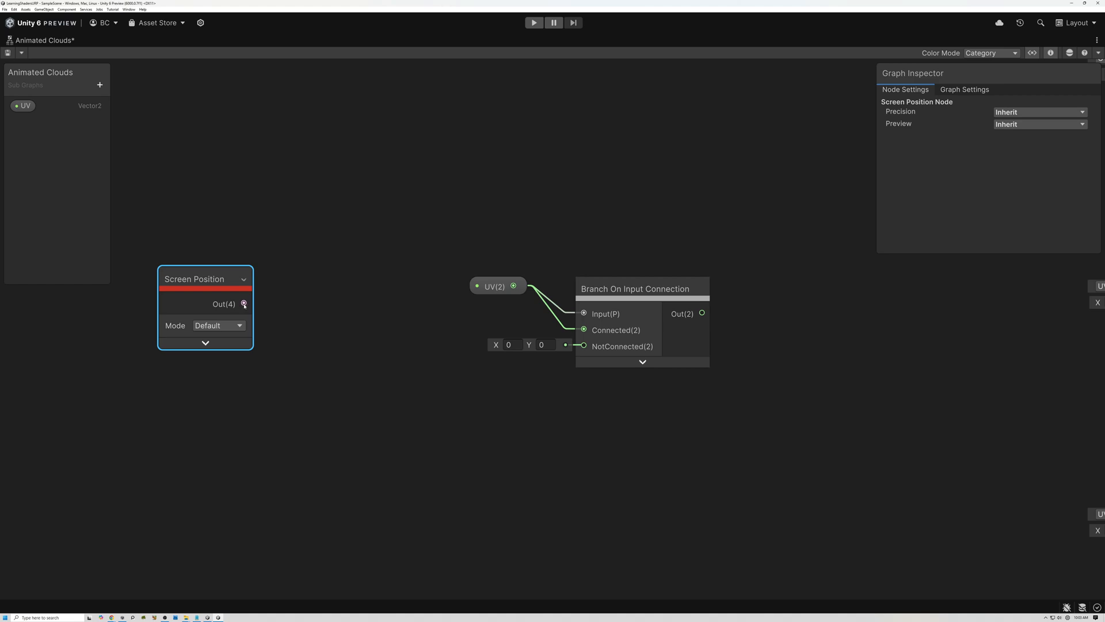
# Feed the Screen Position output into a new Swizzle node and set its mask to xy
pyautogui.scroll(2, 240, 304)
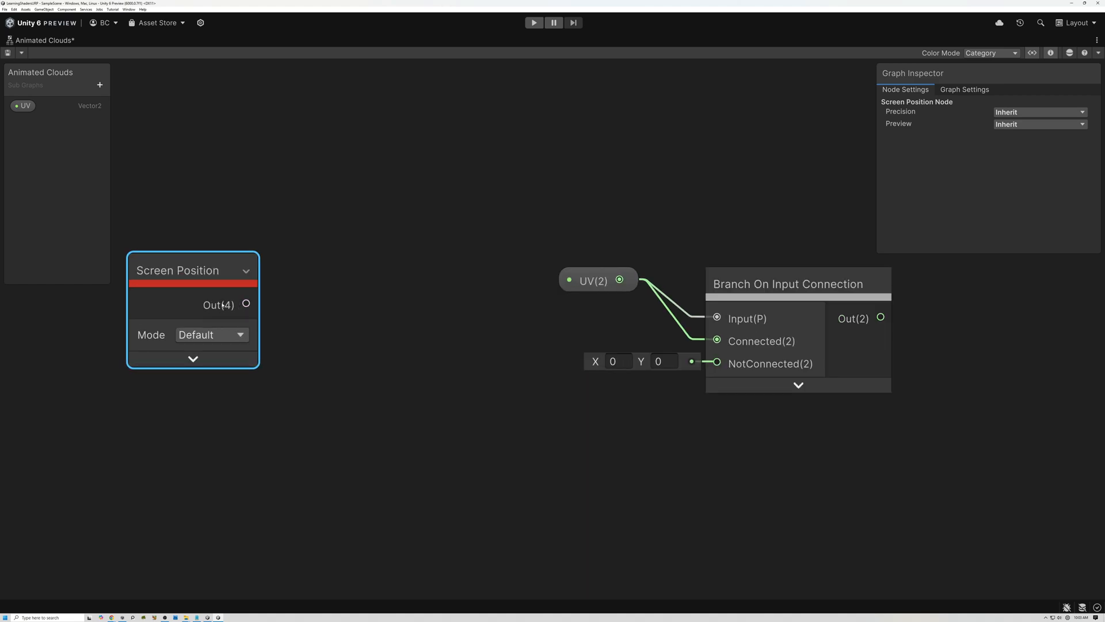
pyautogui.moveTo(246, 303); pyautogui.dragTo(312, 300)
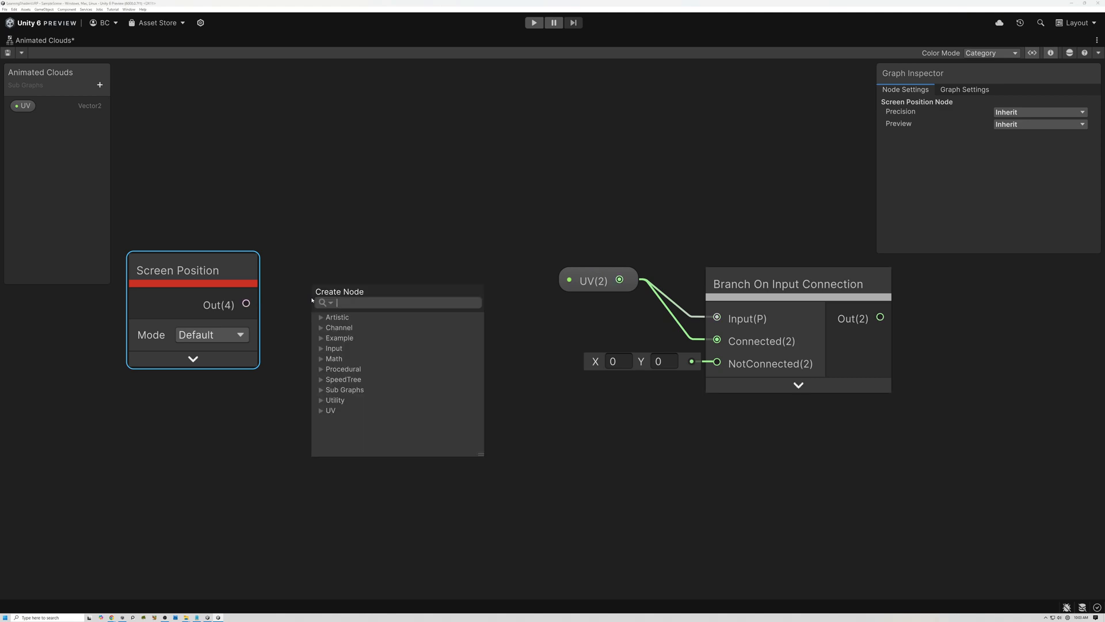
pyautogui.write('swi')
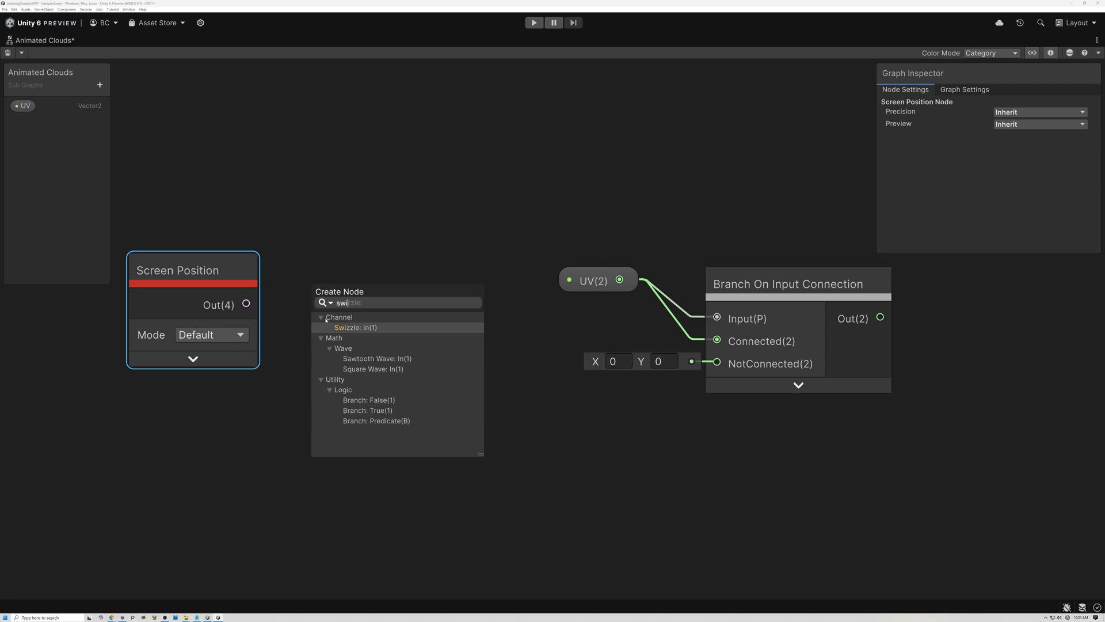
pyautogui.click(346, 327)
pyautogui.click(391, 341)
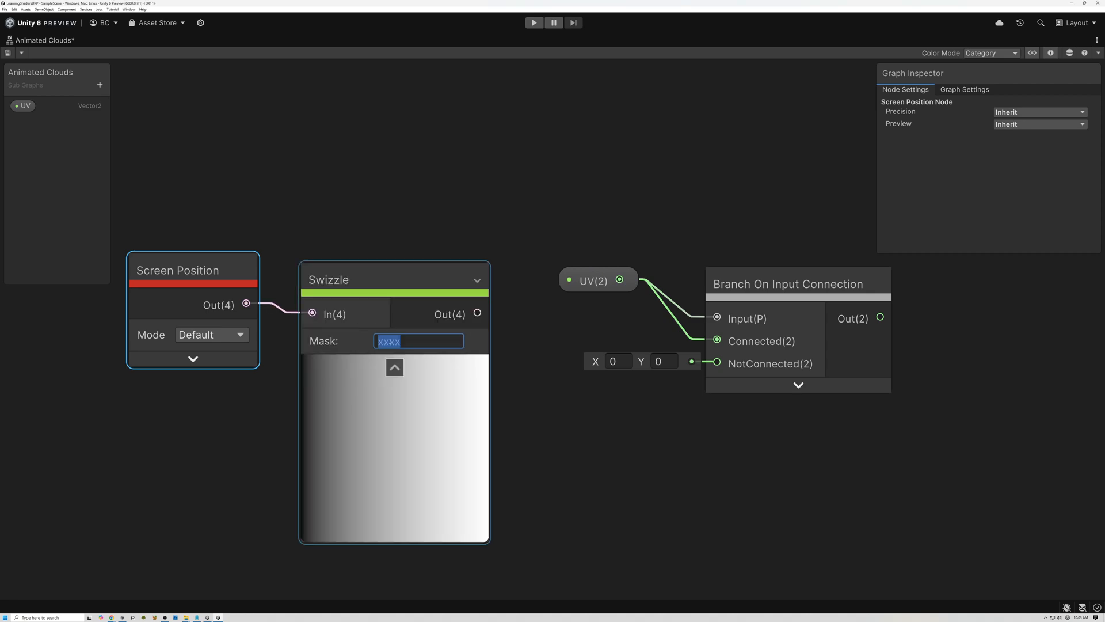
pyautogui.write('xyt')
pyautogui.press('BackSpace')
# Collapse the Swizzle node's preview, line it up beside Screen Position and shift both nodes farther from the UV node
pyautogui.click(395, 367)
pyautogui.click(353, 276)
pyautogui.moveTo(352, 276); pyautogui.dragTo(323, 270)
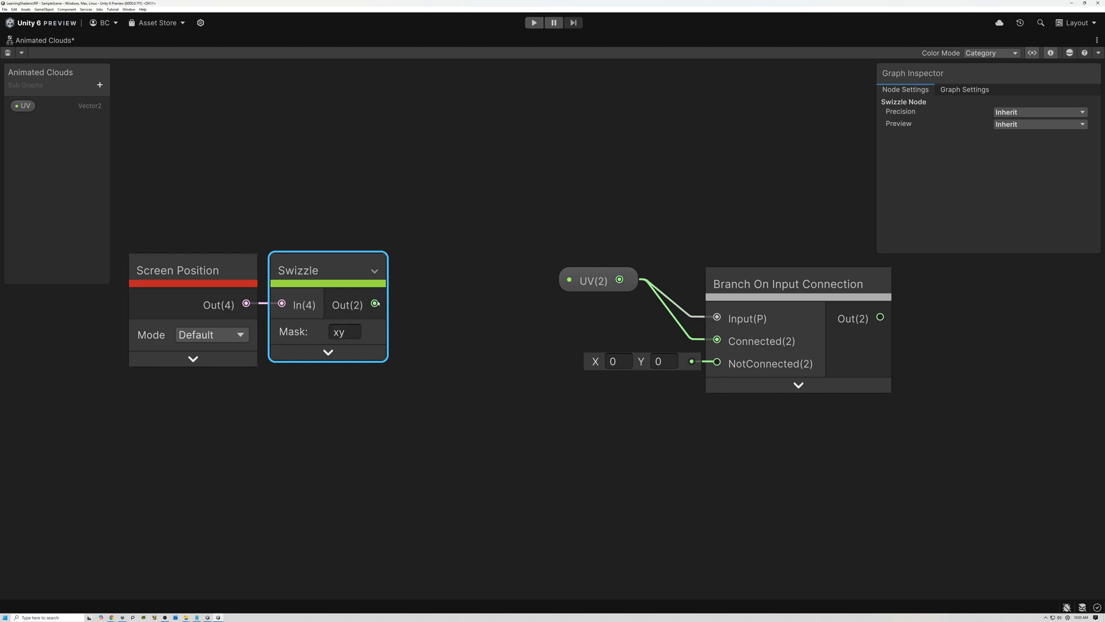
pyautogui.scroll(3, 376, 303)
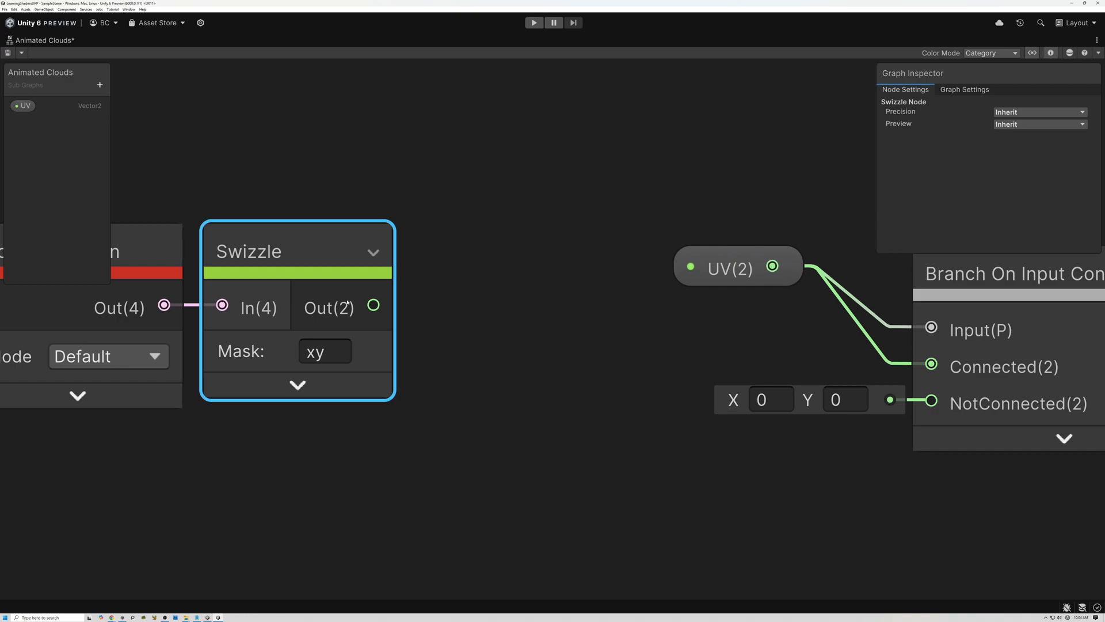
pyautogui.scroll(-4, 374, 305)
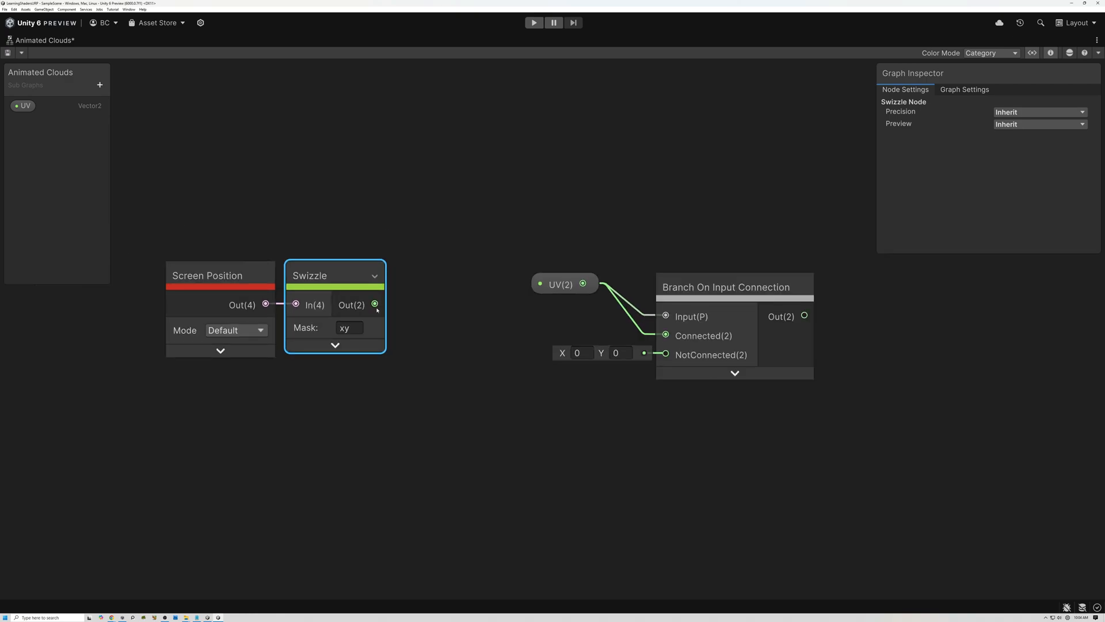
pyautogui.moveTo(239, 234); pyautogui.dragTo(305, 308)
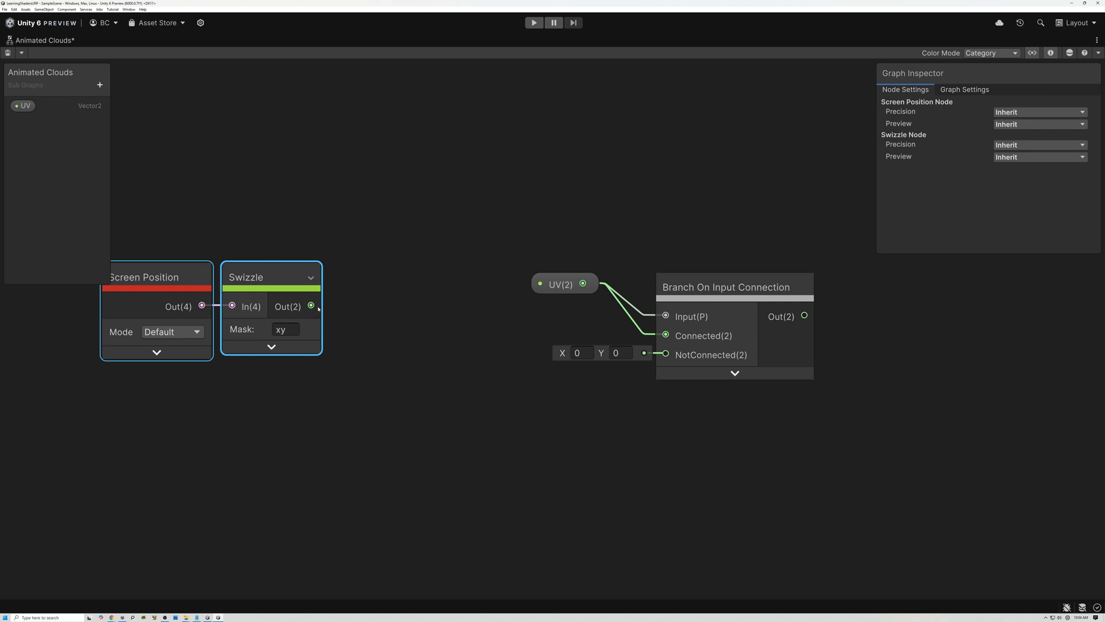
# Add a Screen node and place it below the Screen Position node
pyautogui.moveTo(353, 343); pyautogui.dragTo(419, 340, button='middle')
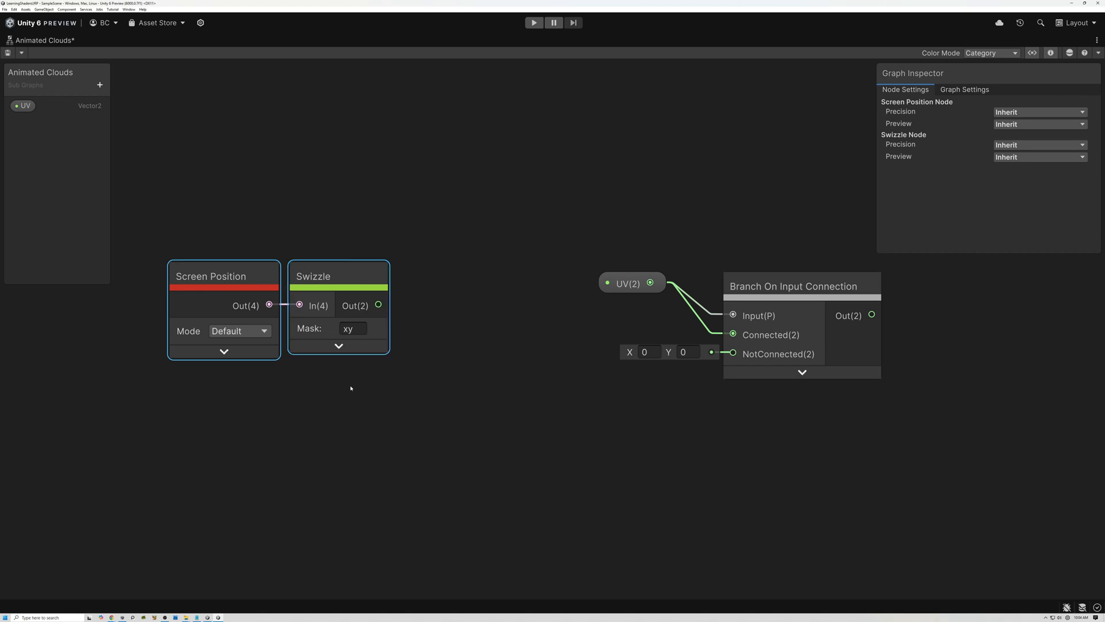
pyautogui.click(305, 413)
pyautogui.press('space')
pyautogui.write('scree')
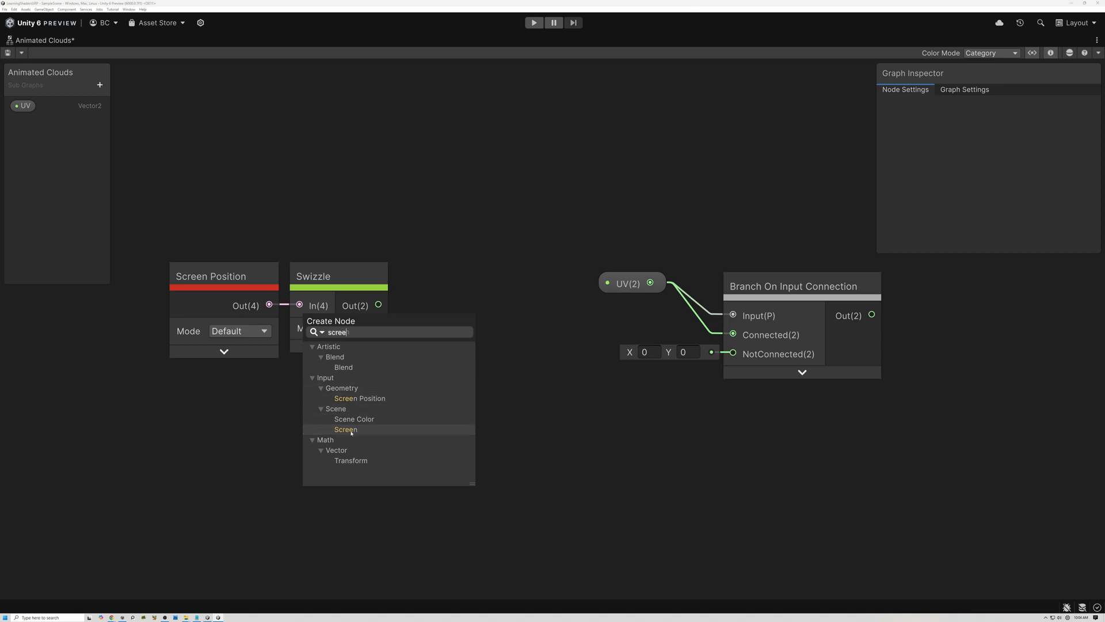
pyautogui.click(352, 430)
pyautogui.moveTo(336, 445); pyautogui.dragTo(237, 412)
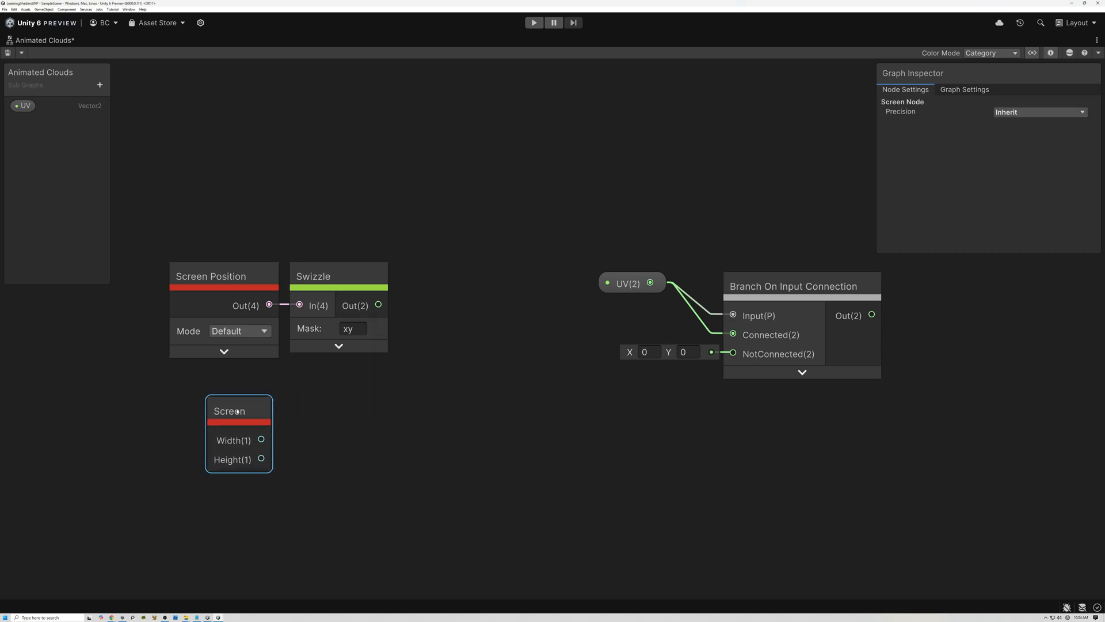
# Divide the Screen node's Width by its Height with a Divide node, collapse its preview and place it beside the Screen node
pyautogui.scroll(2, 260, 447)
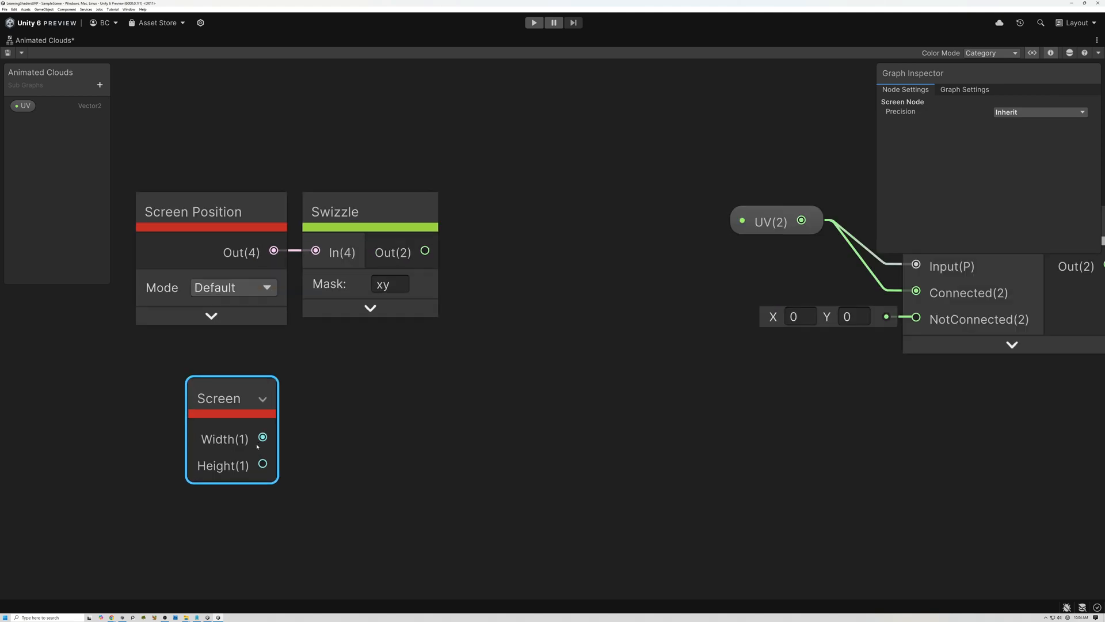
pyautogui.moveTo(263, 438); pyautogui.dragTo(371, 435)
pyautogui.write('div')
pyautogui.press('Down')
pyautogui.press('Return')
pyautogui.moveTo(263, 464); pyautogui.dragTo(372, 473)
pyautogui.click(464, 509)
pyautogui.moveTo(413, 417); pyautogui.dragTo(342, 408)
# Add a Combine node, connect the Divide output to its R input and set its G input to 1
pyautogui.click(491, 420)
pyautogui.press('space')
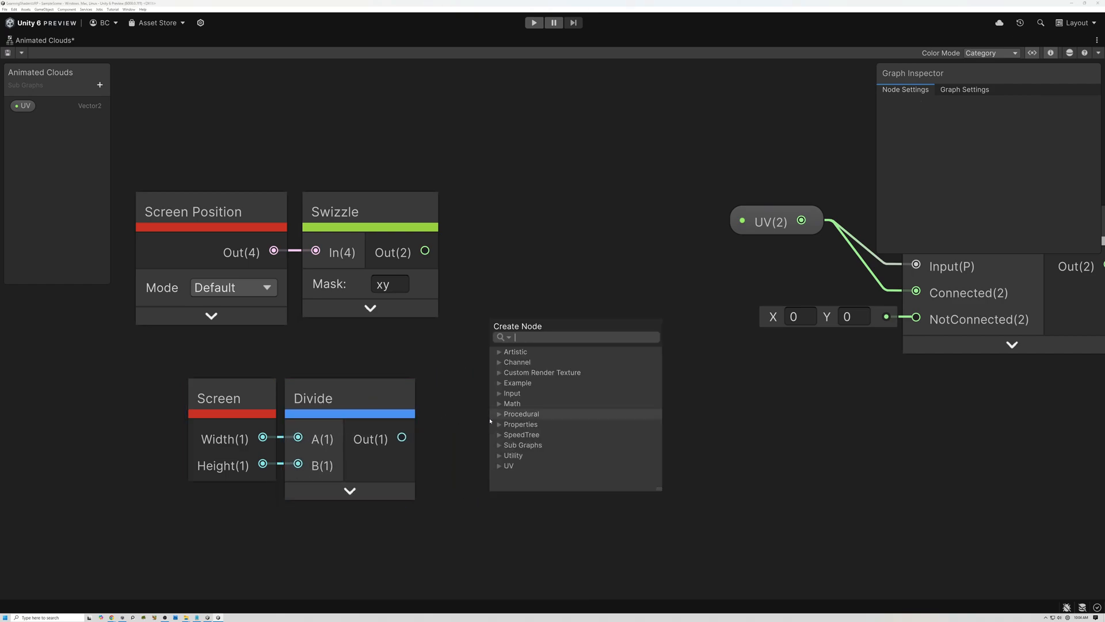
pyautogui.write('combine')
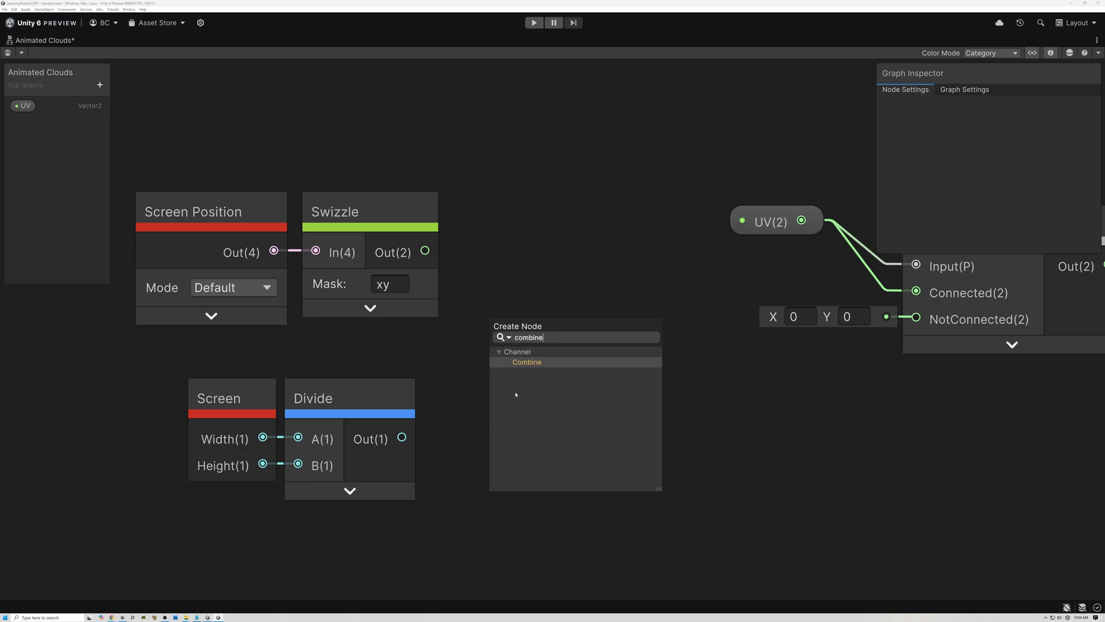
pyautogui.click(523, 365)
pyautogui.click(378, 406)
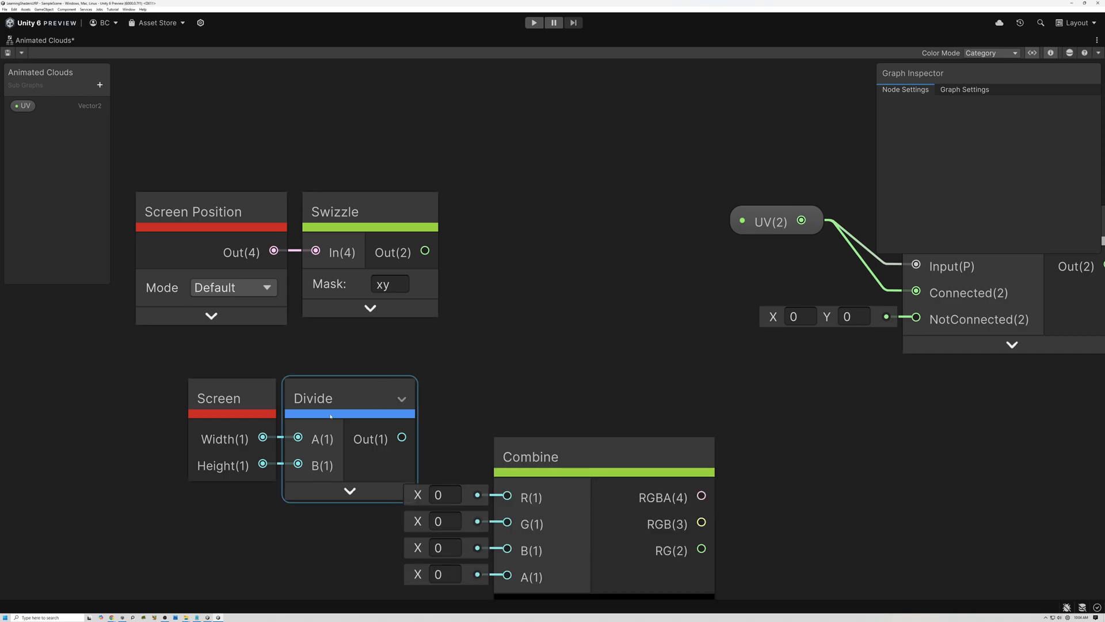
pyautogui.moveTo(547, 458); pyautogui.dragTo(580, 421)
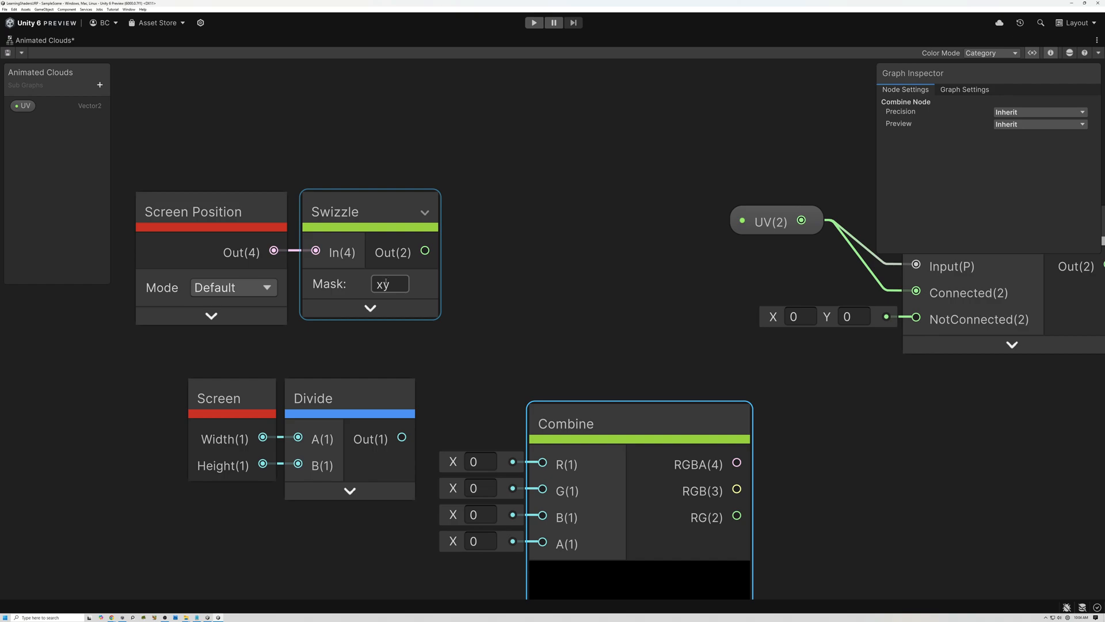
pyautogui.moveTo(401, 437); pyautogui.dragTo(541, 463)
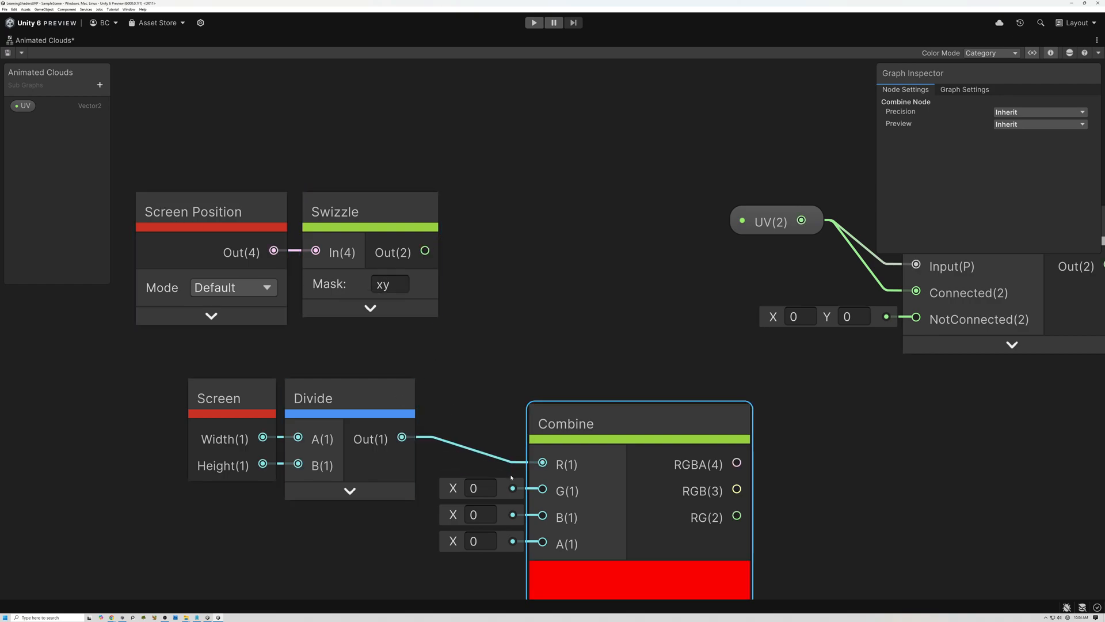
pyautogui.click(484, 488)
pyautogui.write('1')
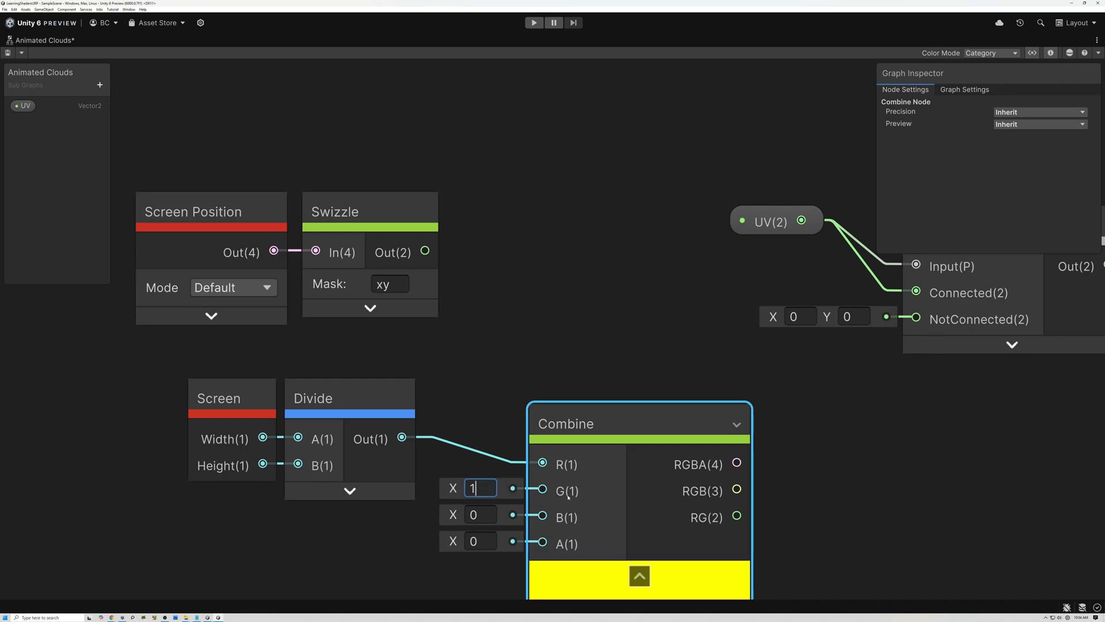
# Collapse the Combine node's preview and move the Screen, Divide and Combine nodes together beneath the Screen Position and Swizzle pair
pyautogui.moveTo(596, 424); pyautogui.dragTo(514, 435)
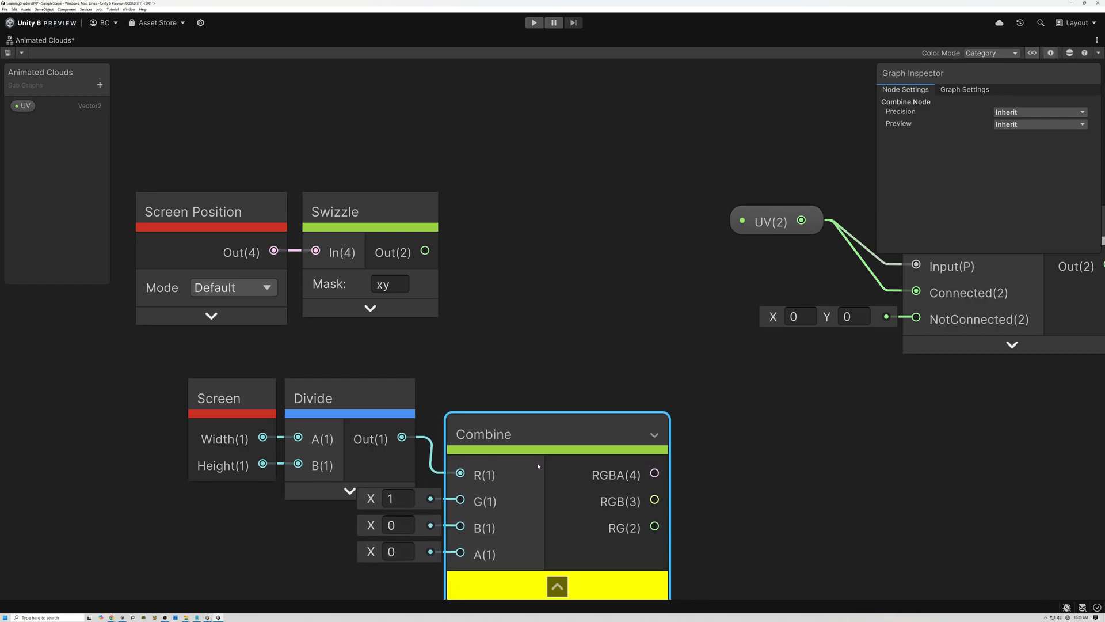
pyautogui.click(557, 587)
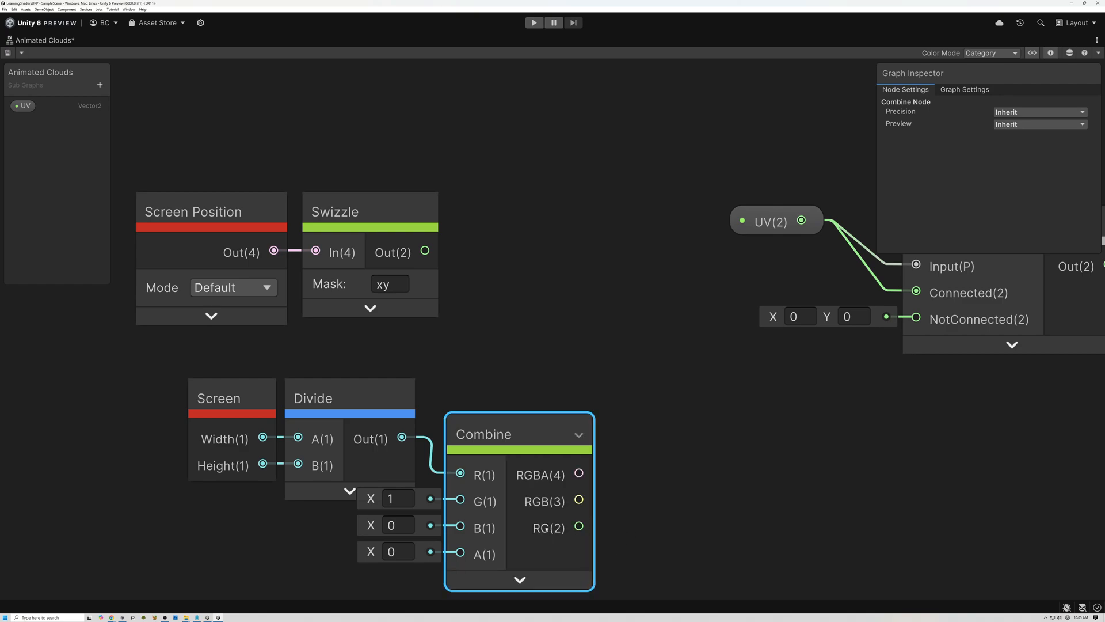
pyautogui.moveTo(237, 351); pyautogui.dragTo(537, 437)
pyautogui.moveTo(540, 433); pyautogui.dragTo(386, 413)
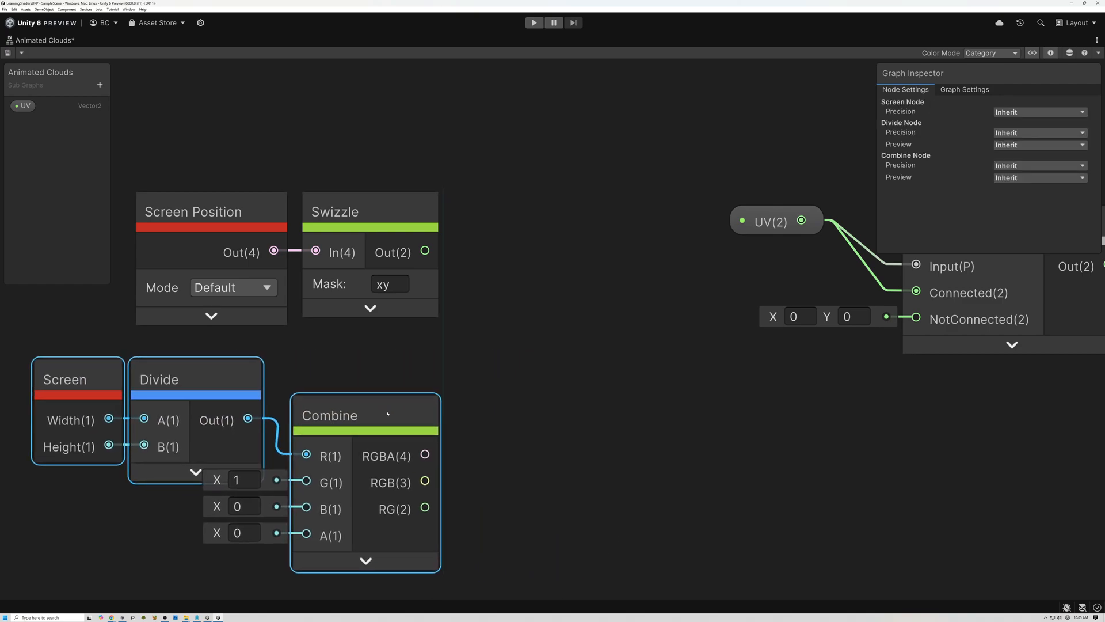
# Multiply the Swizzle output by the Combine node's RG output with a Multiply node
pyautogui.moveTo(425, 251); pyautogui.dragTo(540, 337)
pyautogui.write('mul')
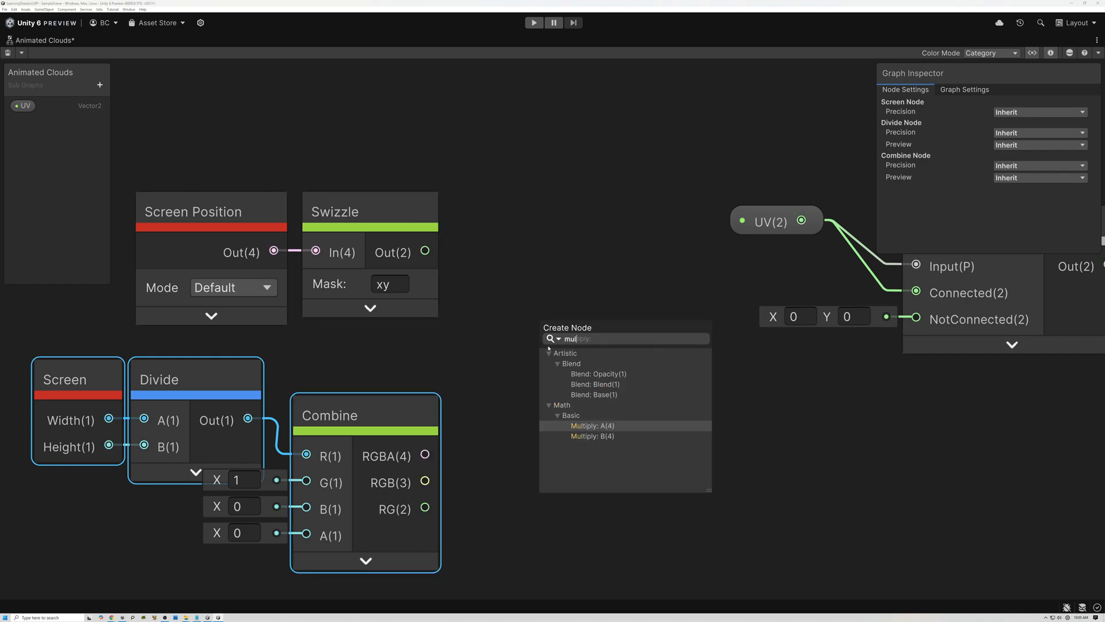
pyautogui.doubleClick(601, 427)
pyautogui.moveTo(425, 507); pyautogui.dragTo(541, 376)
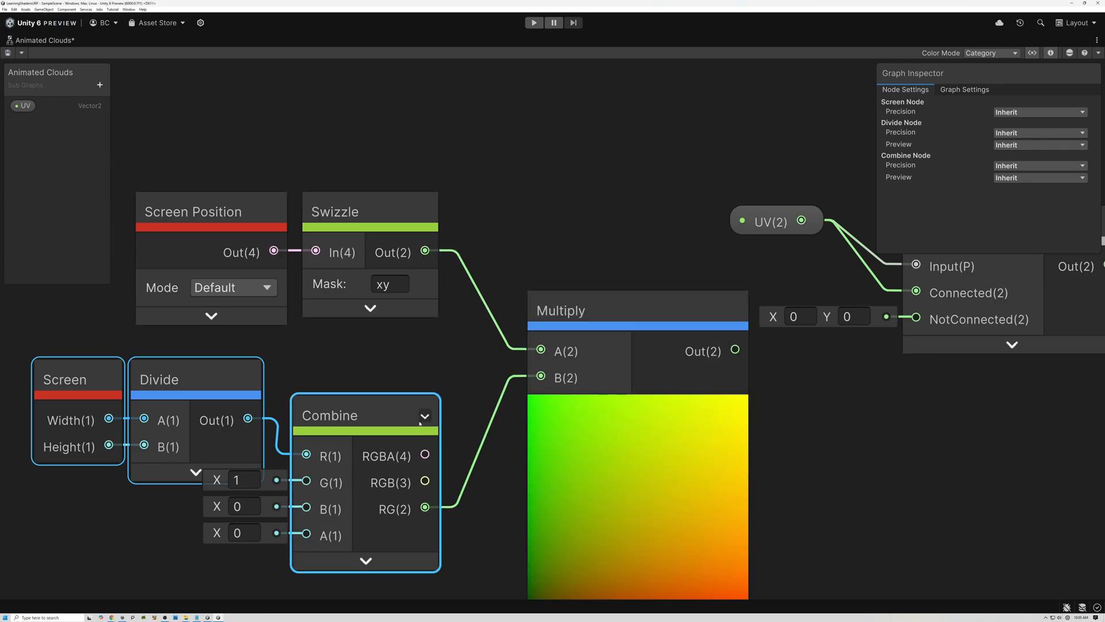
# Hide the Combine node's unused ports, align the Screen, Divide and Combine row under the Swizzle, and move the Multiply node closer
pyautogui.click(427, 416)
pyautogui.moveTo(354, 426); pyautogui.dragTo(313, 380)
pyautogui.click(340, 419)
pyautogui.moveTo(36, 349); pyautogui.dragTo(358, 419)
pyautogui.moveTo(375, 383); pyautogui.dragTo(406, 380)
pyautogui.moveTo(604, 313); pyautogui.dragTo(577, 273)
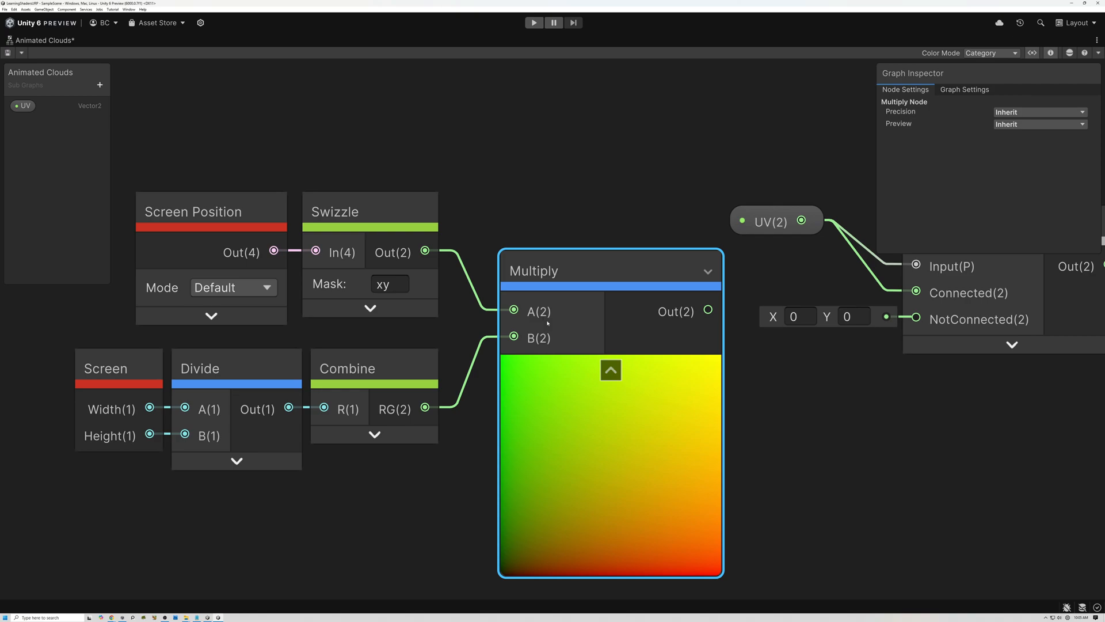
# Collapse the Multiply node's preview and connect its output to the NotConnected input of the Branch On Input Connection node
pyautogui.click(605, 366)
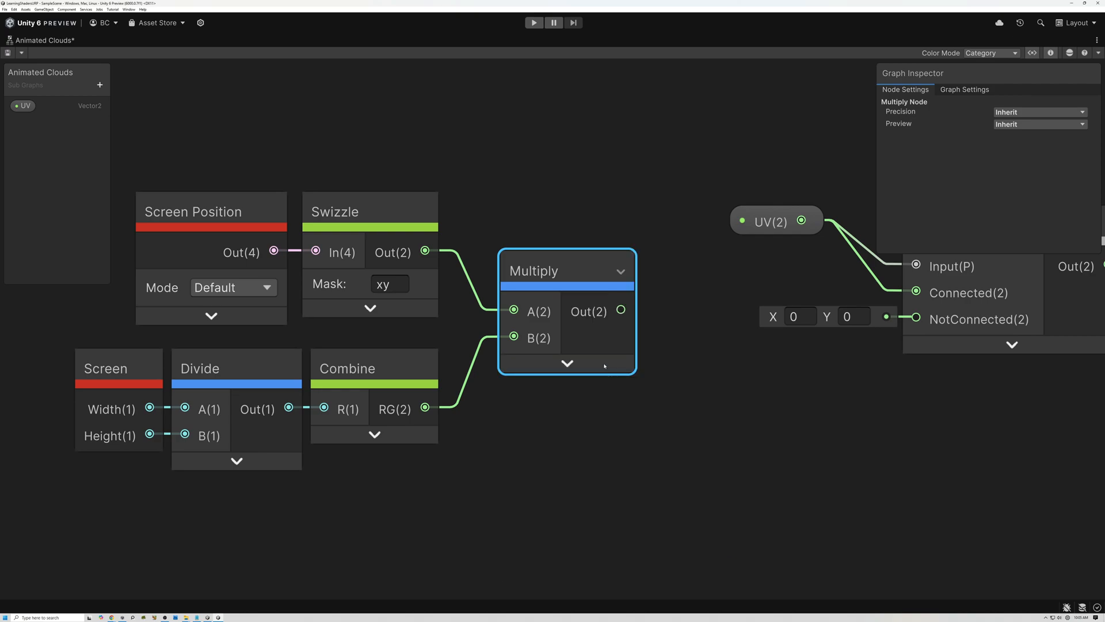
pyautogui.rightClick(667, 359)
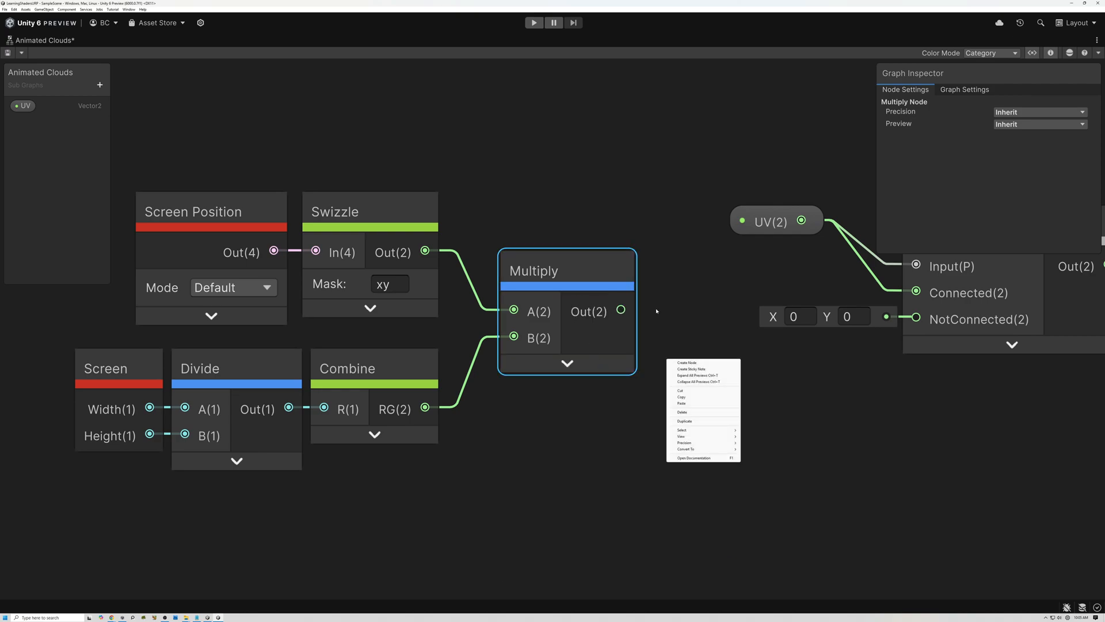
pyautogui.click(658, 312)
pyautogui.moveTo(736, 363); pyautogui.dragTo(551, 388, button='middle')
pyautogui.moveTo(438, 334); pyautogui.dragTo(732, 343)
pyautogui.moveTo(521, 323); pyautogui.dragTo(644, 324, button='middle')
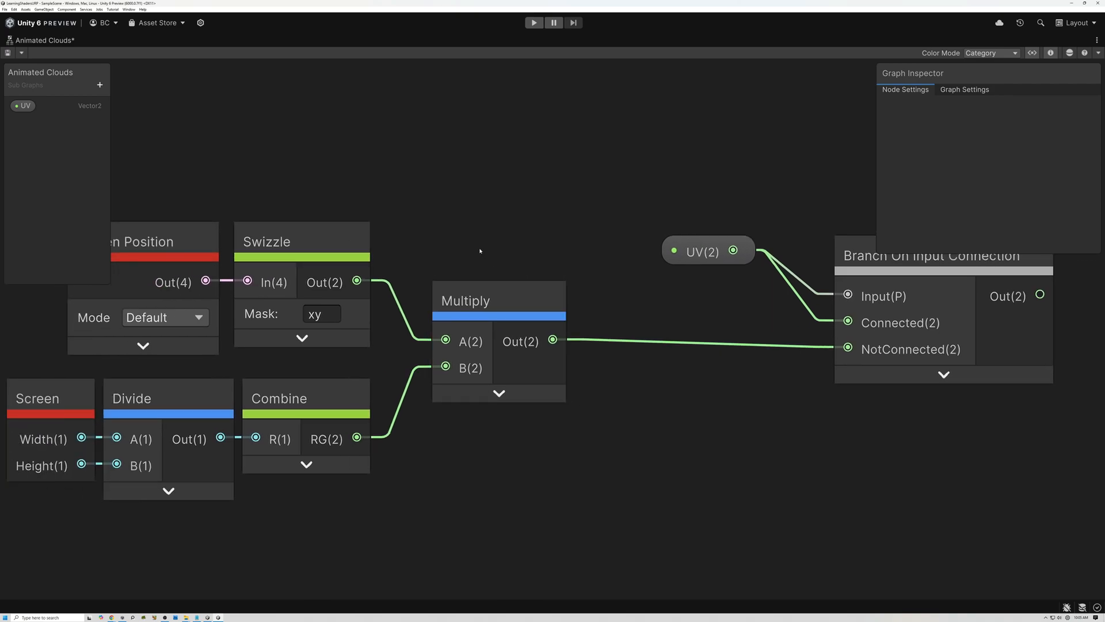
# Move the screen-position node group closer to the Branch On Input Connection node, then bring the branch node in beside the UV and Multiply nodes
pyautogui.scroll(-3, 482, 239)
pyautogui.moveTo(130, 241); pyautogui.dragTo(504, 368)
pyautogui.moveTo(493, 294); pyautogui.dragTo(629, 297)
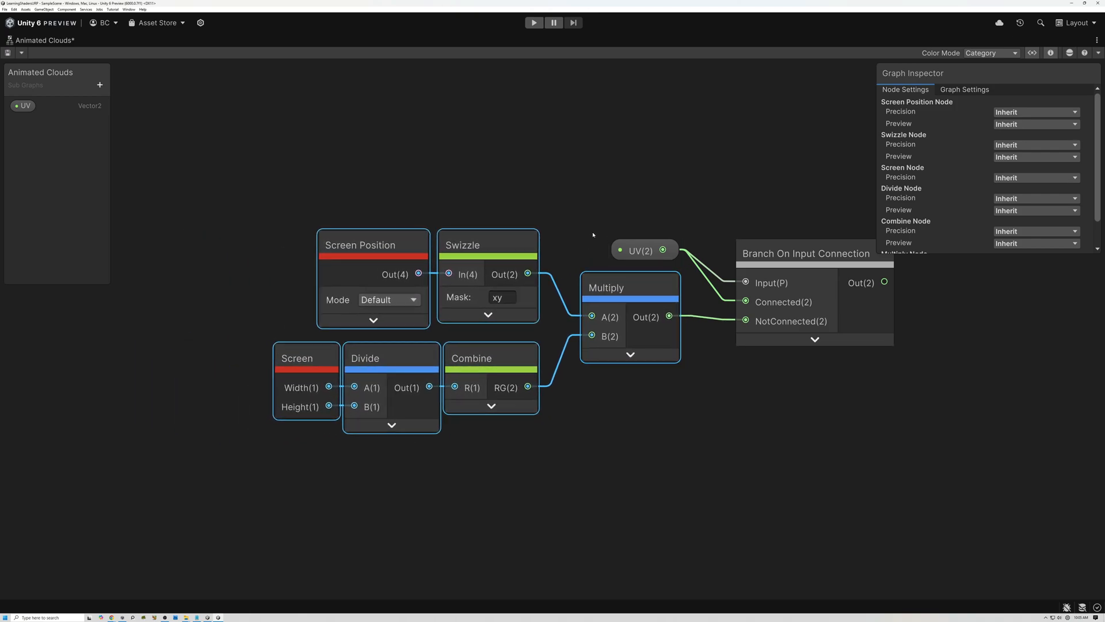
pyautogui.click(259, 266)
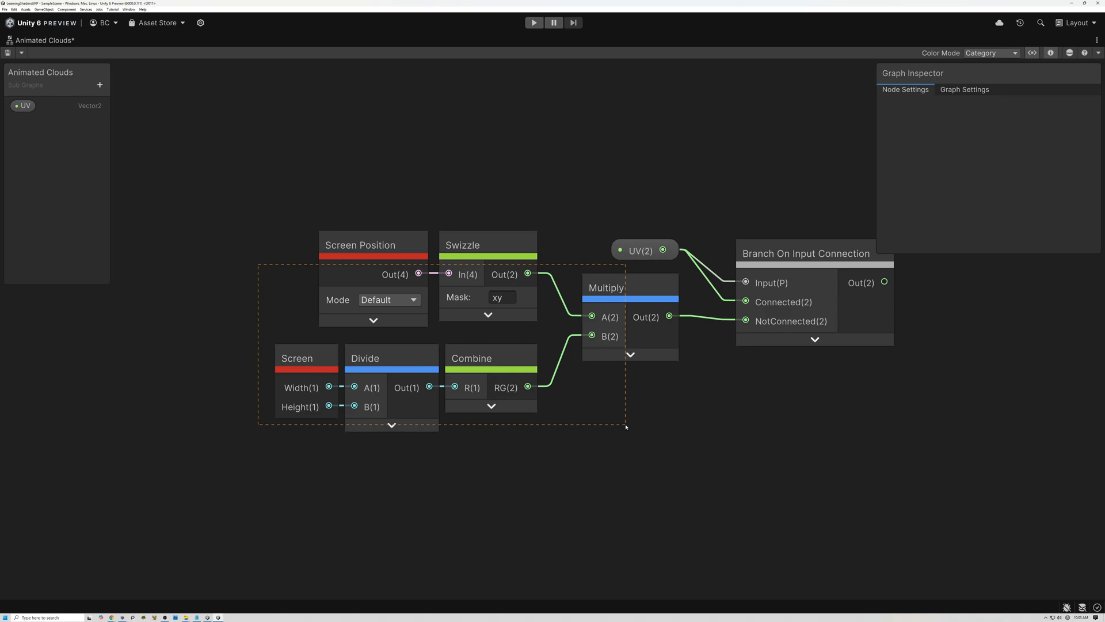
pyautogui.moveTo(626, 426); pyautogui.dragTo(657, 384)
pyautogui.moveTo(698, 415); pyautogui.dragTo(570, 429, button='middle')
pyautogui.click(521, 269)
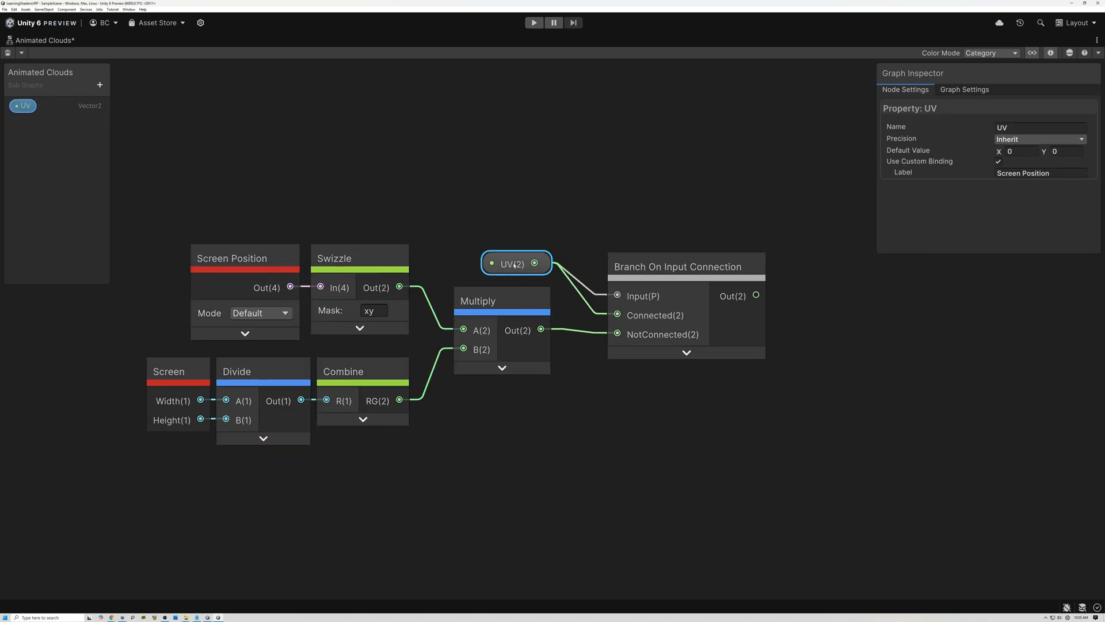
pyautogui.moveTo(633, 266); pyautogui.dragTo(621, 246)
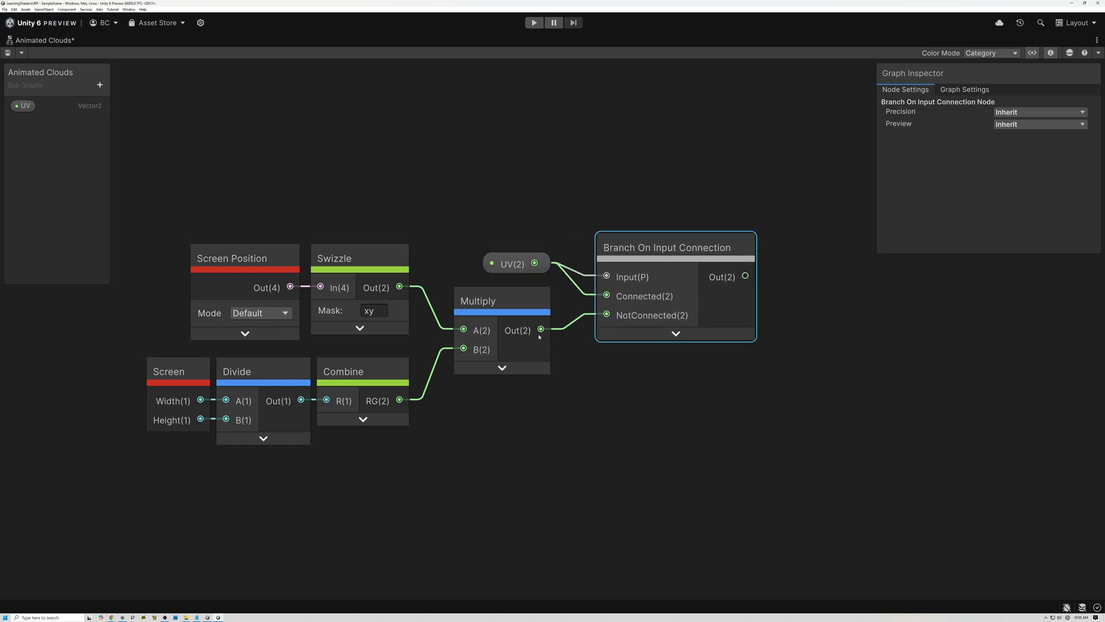
# Add a Time node and place it in the empty space above the Branch On Input Connection node
pyautogui.moveTo(666, 420); pyautogui.dragTo(494, 430, button='middle')
pyautogui.scroll(-3, 494, 426)
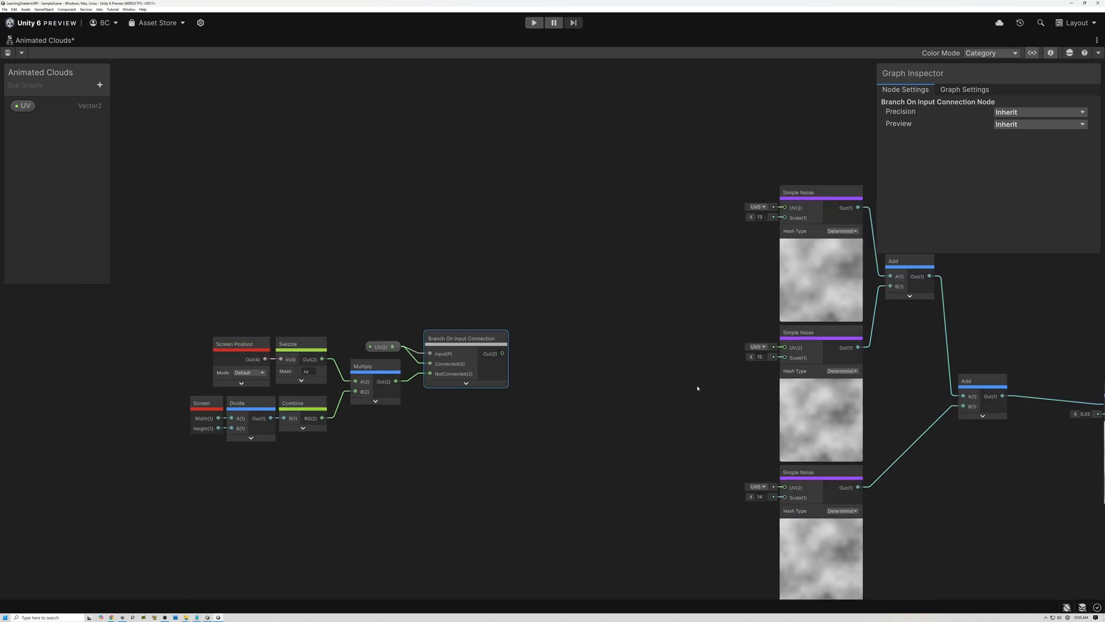
pyautogui.moveTo(702, 389); pyautogui.dragTo(504, 357, button='middle')
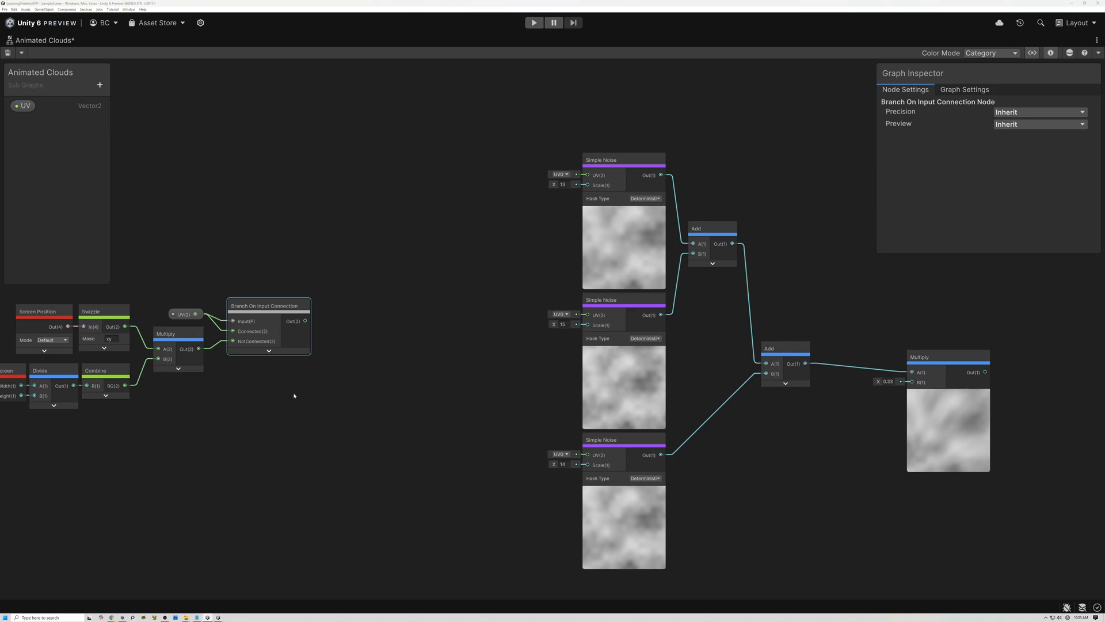
pyautogui.moveTo(293, 390); pyautogui.dragTo(439, 402, button='middle')
pyautogui.scroll(2, 446, 401)
pyautogui.scroll(1, 448, 400)
pyautogui.press('space')
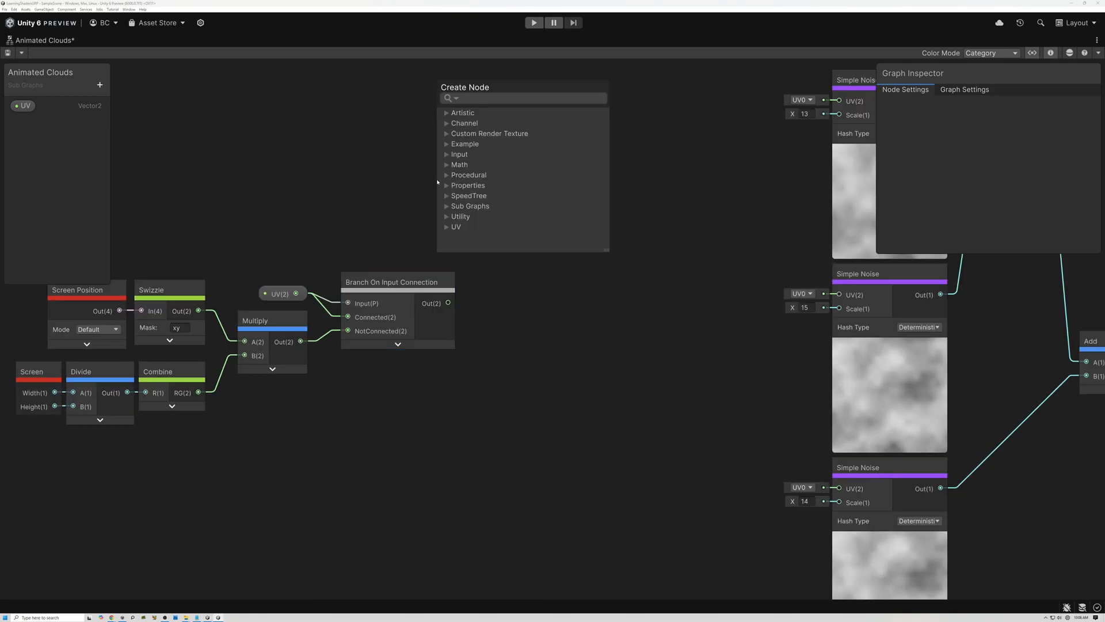
pyautogui.write('time')
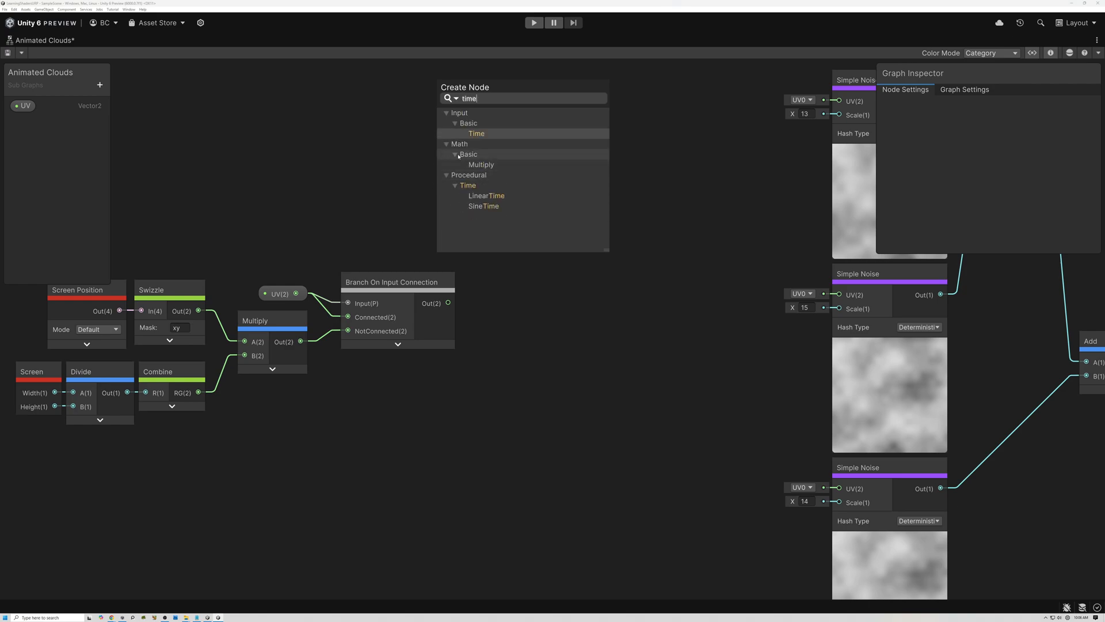
pyautogui.click(481, 136)
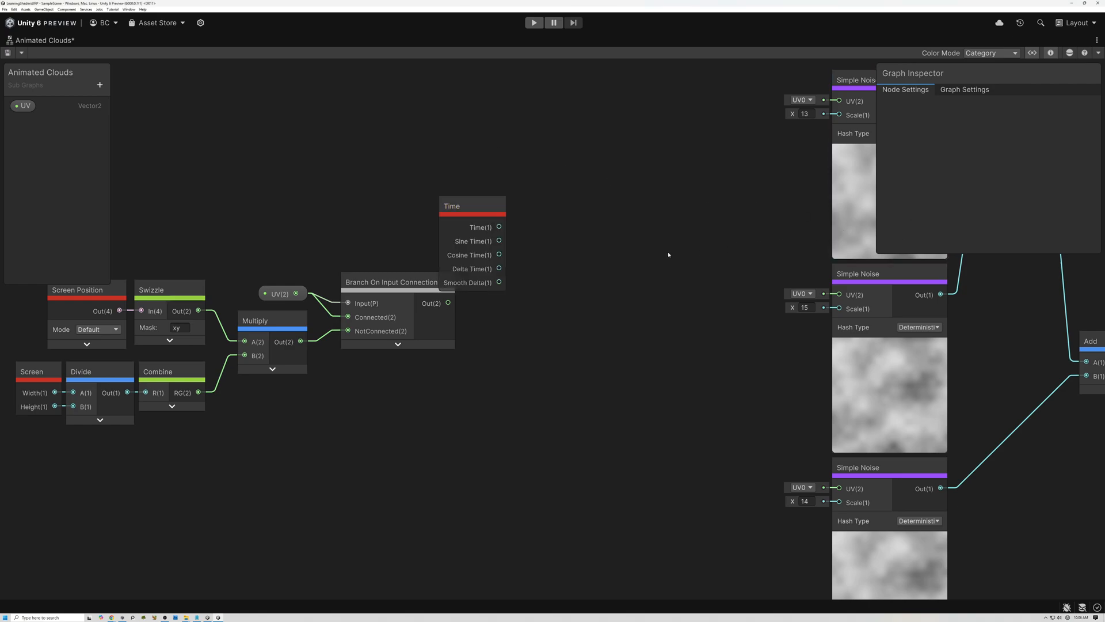
pyautogui.moveTo(666, 251); pyautogui.dragTo(410, 337, button='middle')
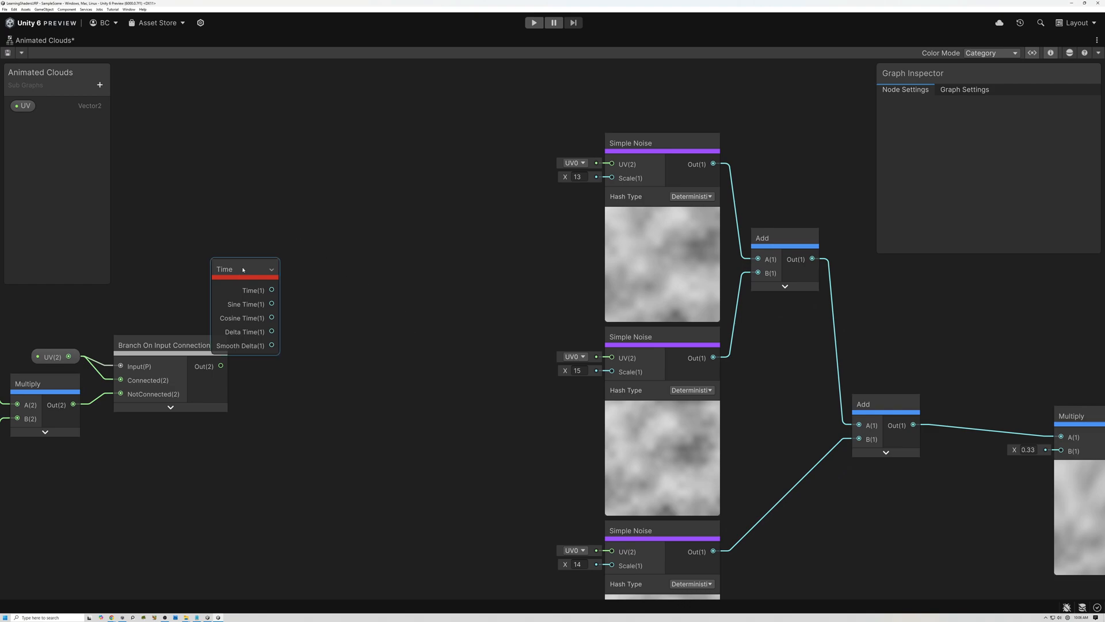
pyautogui.moveTo(250, 268); pyautogui.dragTo(211, 194)
pyautogui.moveTo(316, 242); pyautogui.dragTo(458, 280, button='middle')
# Create a Float property named Speed with a default value of 0.05
pyautogui.click(99, 85)
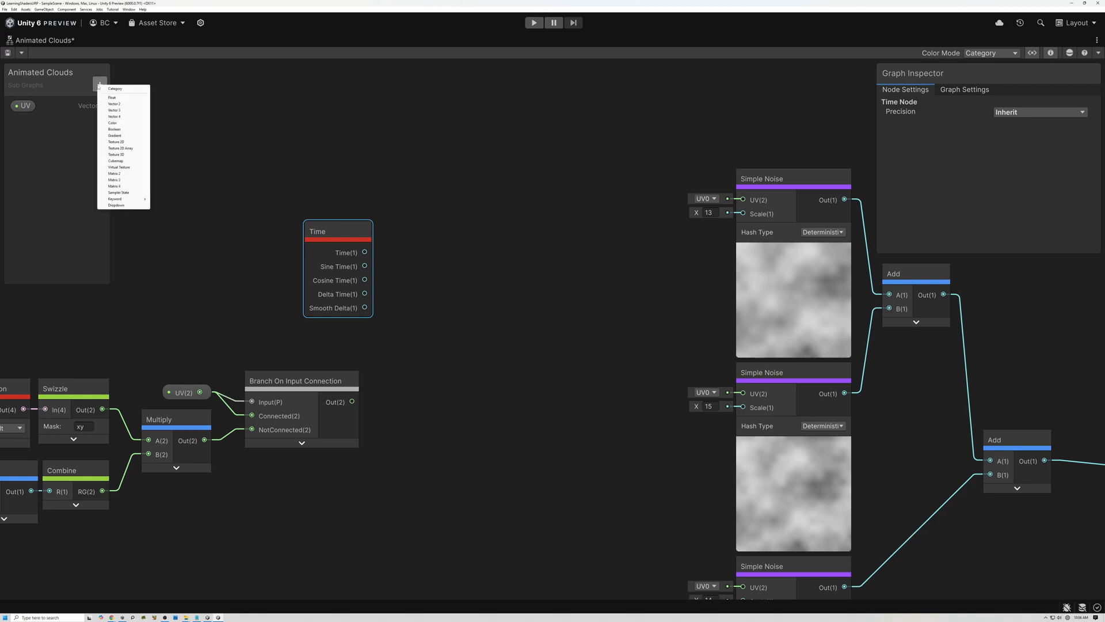
pyautogui.click(124, 98)
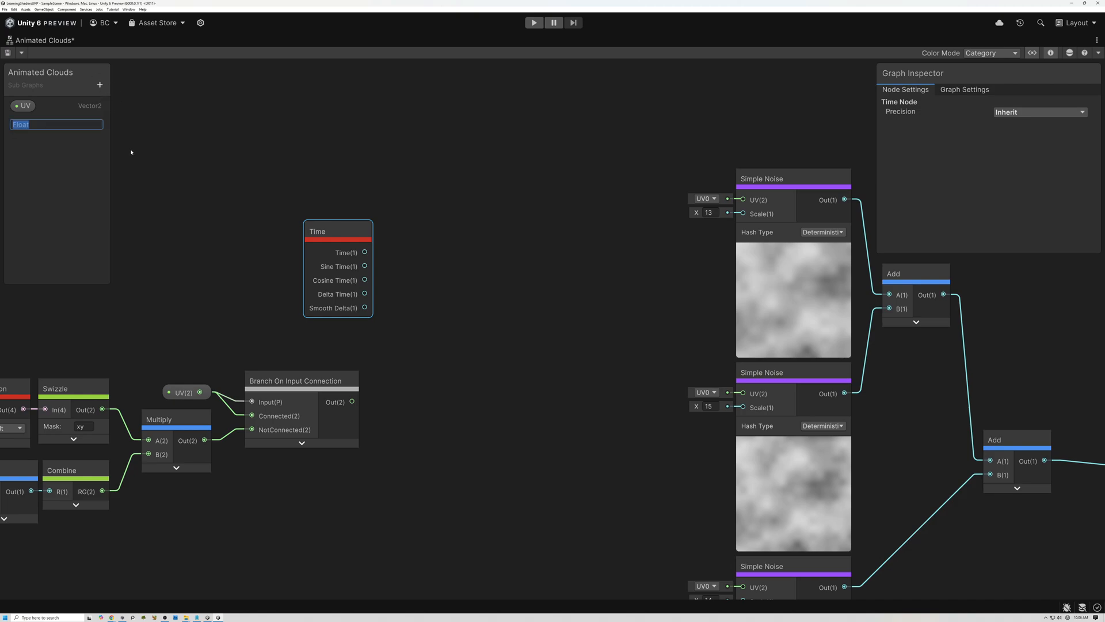
pyautogui.write('Speed')
pyautogui.press('Return')
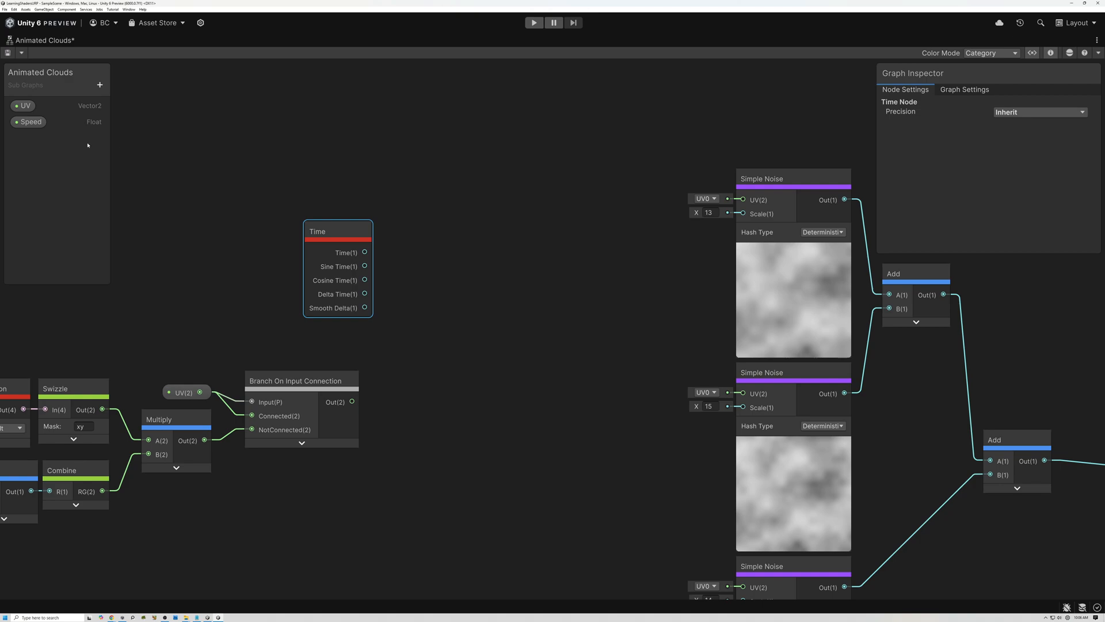
pyautogui.click(32, 122)
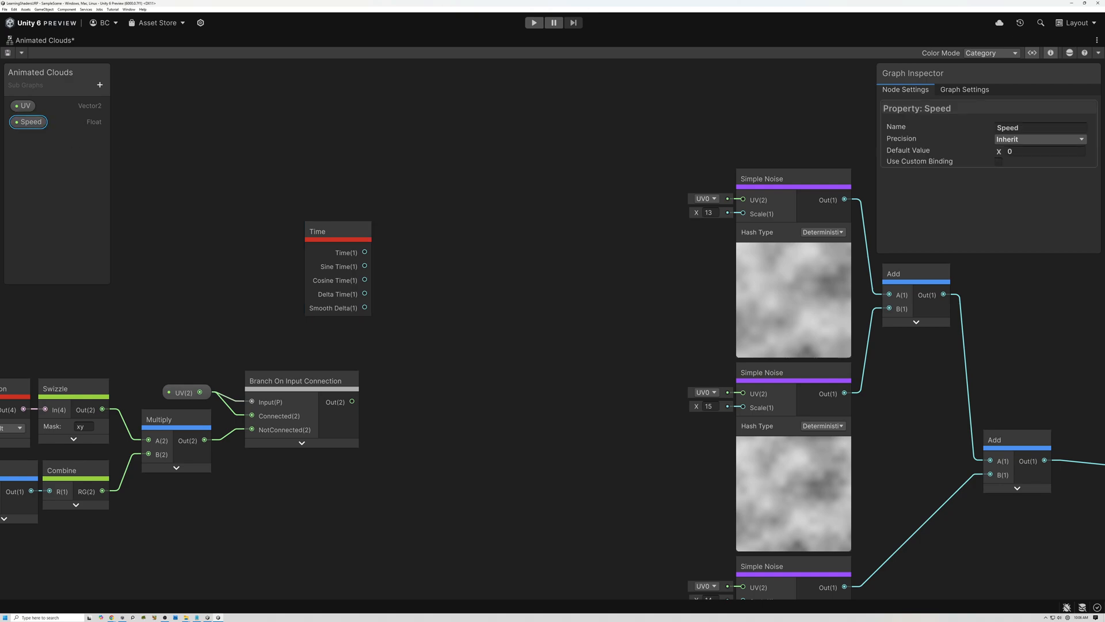
pyautogui.click(1018, 150)
pyautogui.press('Return')
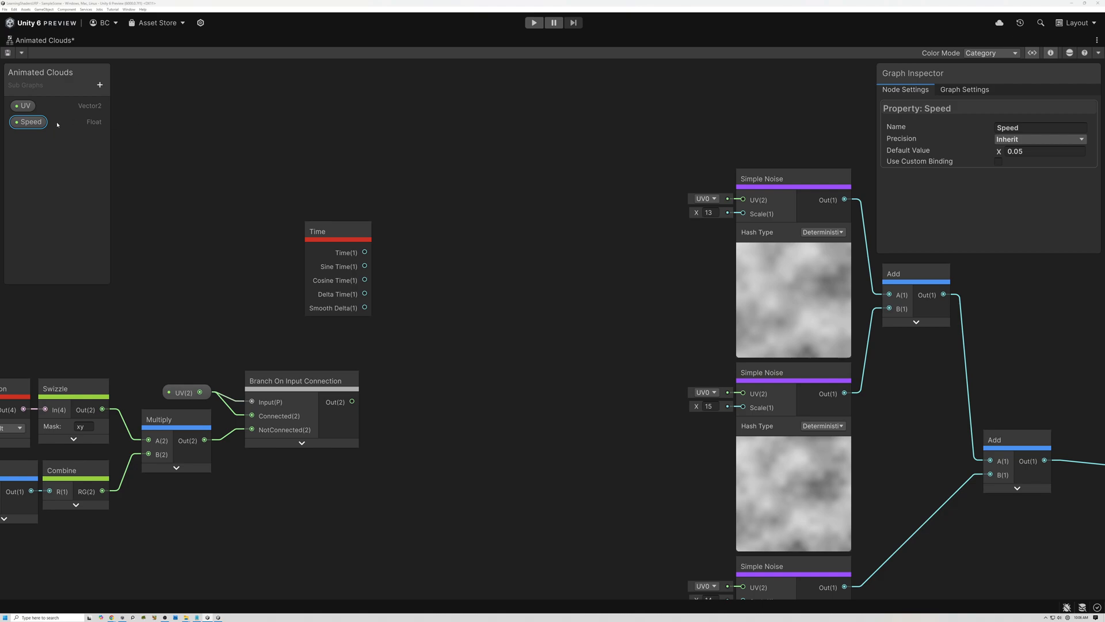
# Place the Speed property in the graph and multiply the Time output by it with a Multiply node
pyautogui.moveTo(342, 328); pyautogui.dragTo(344, 330)
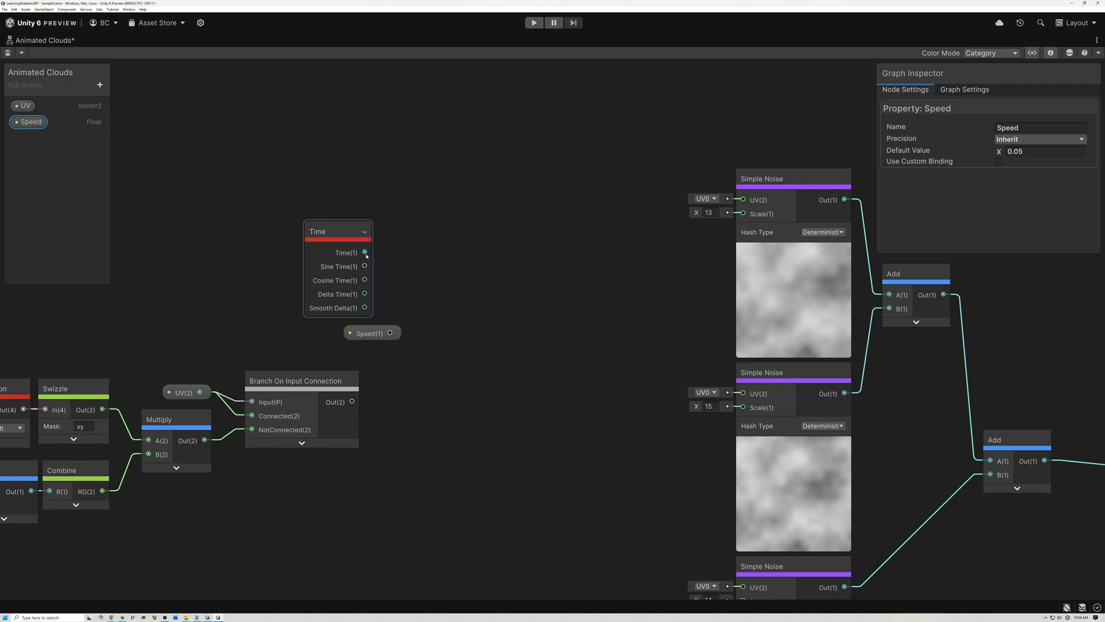
pyautogui.press('space')
pyautogui.write('mult')
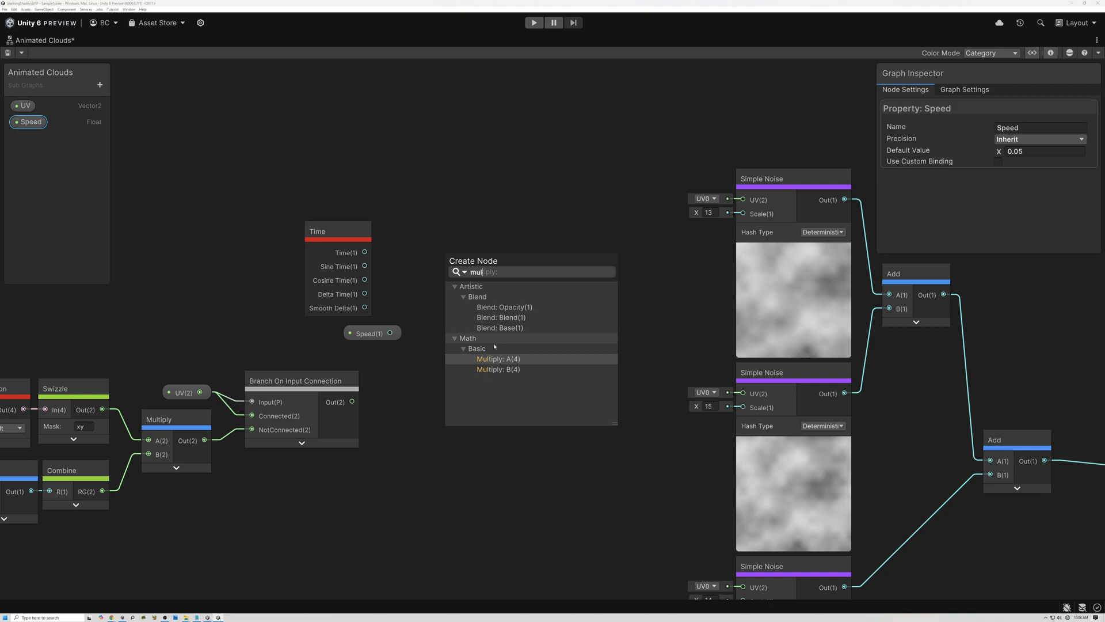
pyautogui.doubleClick(495, 358)
pyautogui.moveTo(390, 333); pyautogui.dragTo(445, 294)
# Hide the Time node's unused ports, collapse the new Multiply preview, and arrange Speed under Time with the Multiply node beside them
pyautogui.click(364, 233)
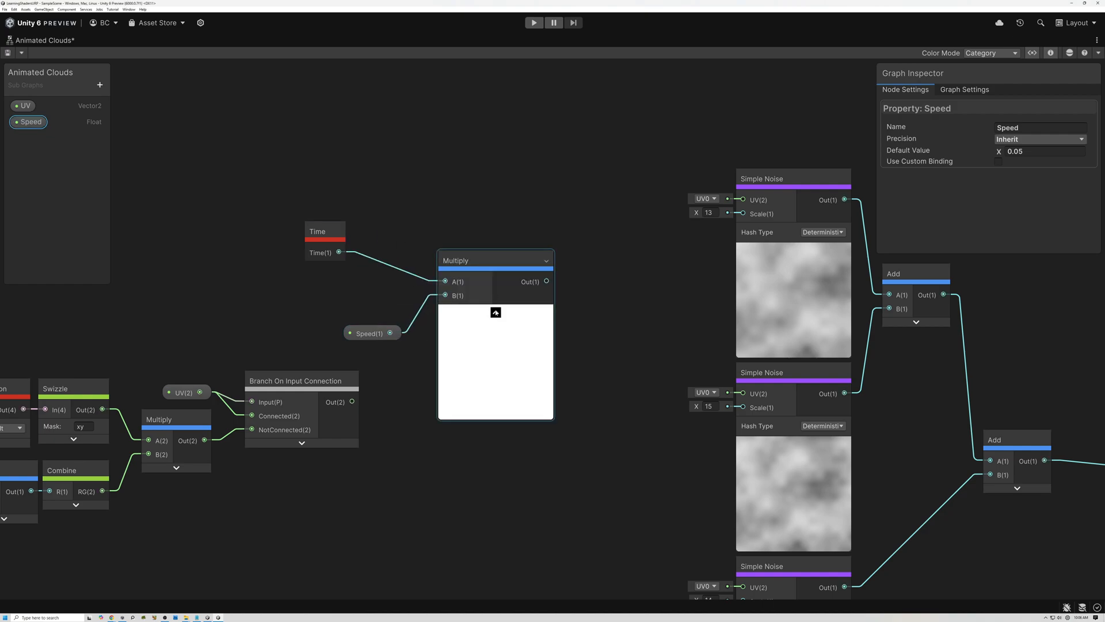
pyautogui.click(496, 312)
pyautogui.moveTo(363, 333); pyautogui.dragTo(306, 274)
pyautogui.click(438, 256)
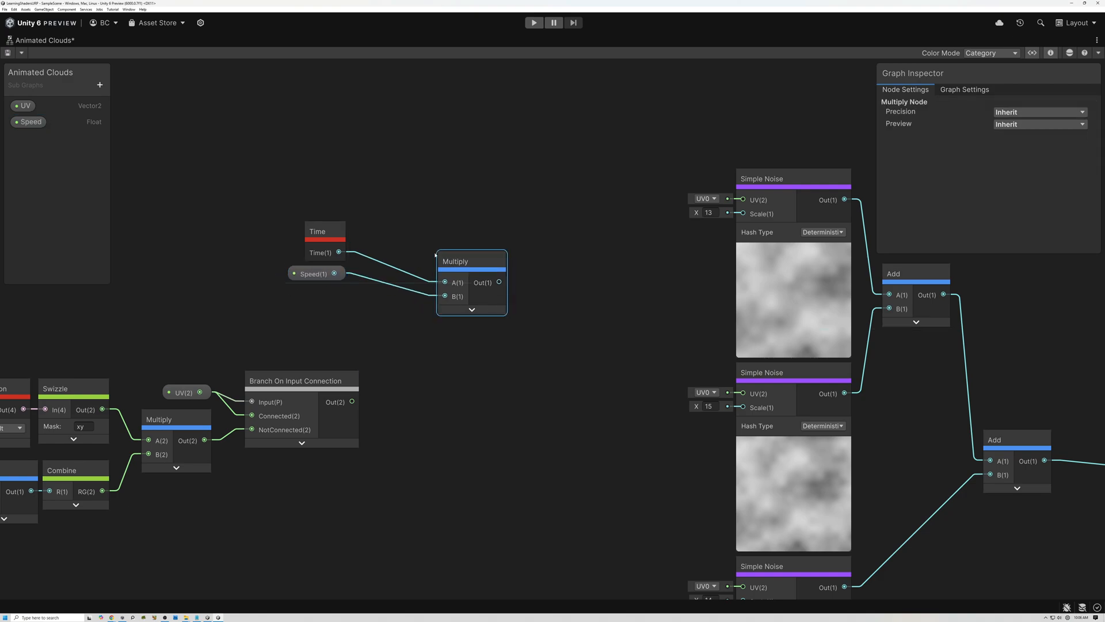
pyautogui.moveTo(436, 255); pyautogui.dragTo(377, 236)
pyautogui.moveTo(265, 219); pyautogui.dragTo(388, 312)
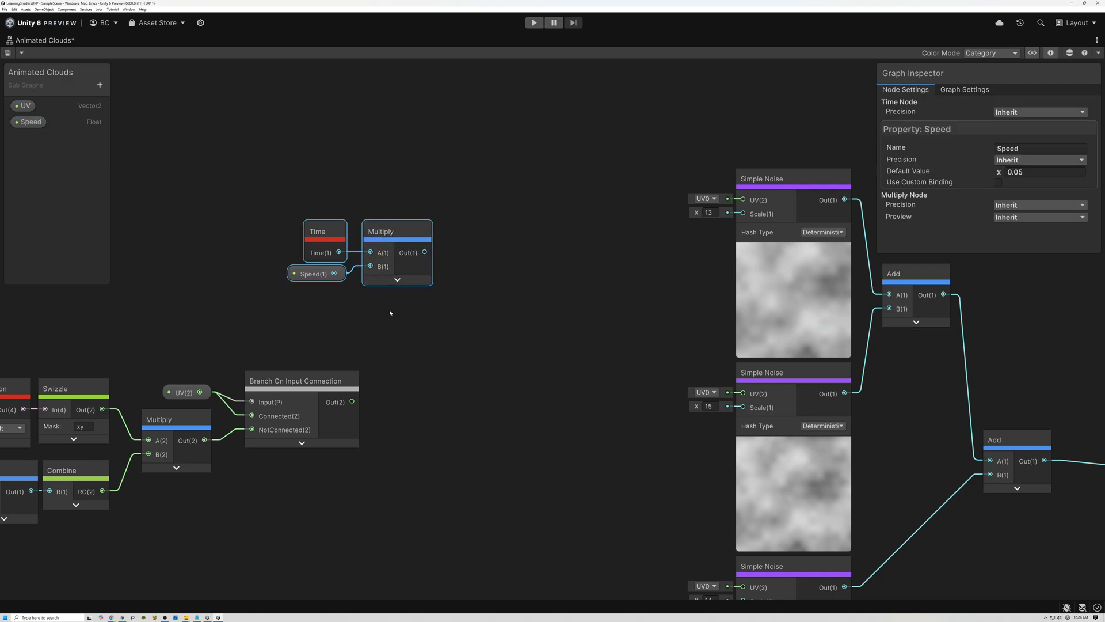
pyautogui.click(469, 339)
pyautogui.moveTo(274, 213); pyautogui.dragTo(365, 205, button='middle')
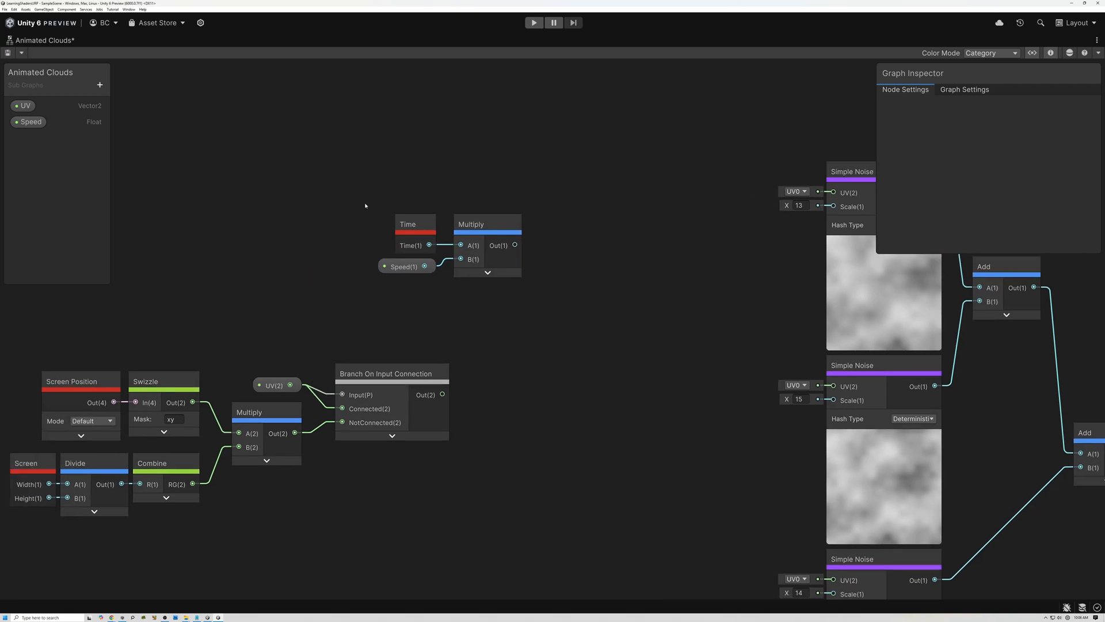
pyautogui.moveTo(495, 295); pyautogui.dragTo(496, 296)
pyautogui.moveTo(594, 323); pyautogui.dragTo(405, 344, button='middle')
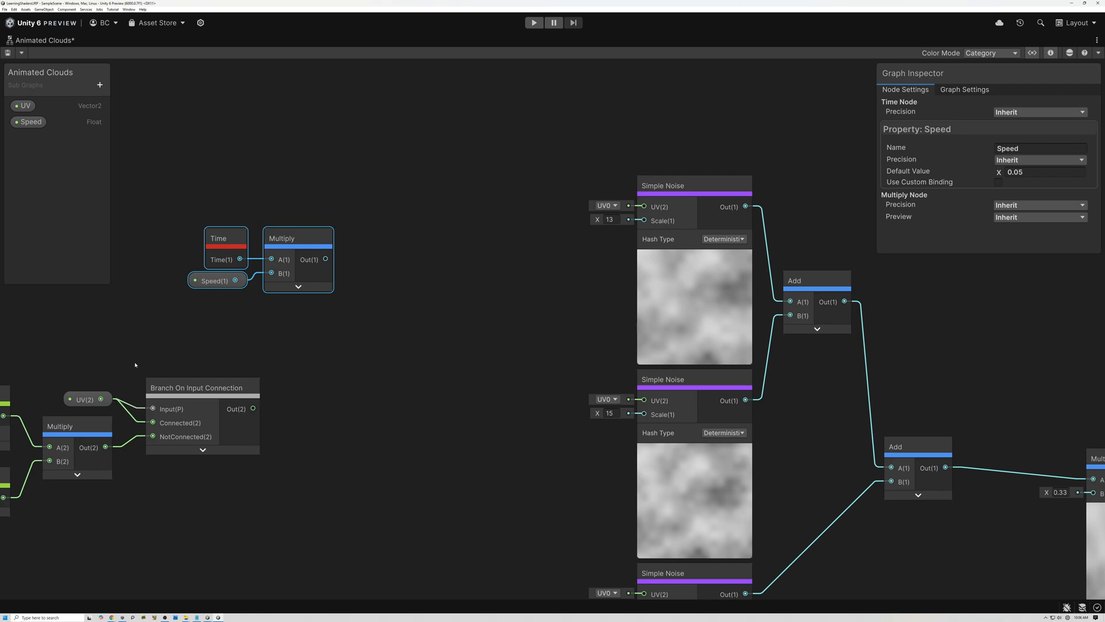
pyautogui.click(84, 398)
pyautogui.click(207, 395)
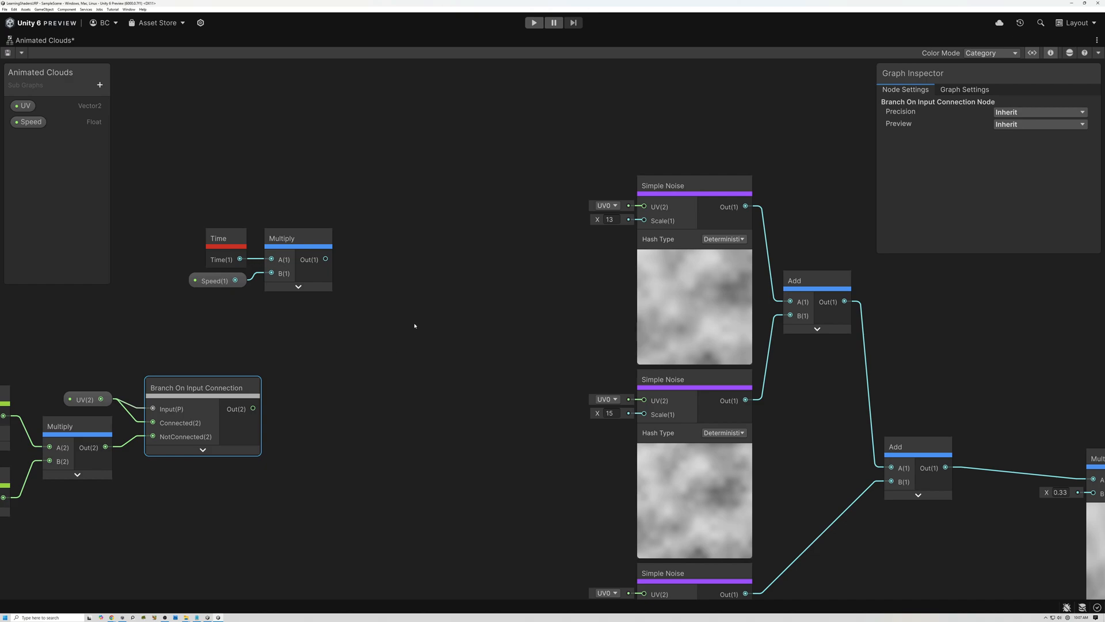
# Add a Subtract node with the Time-Speed product in A and the branch output in B, feeding the top Simple Noise's UV
pyautogui.click(418, 300)
pyautogui.press('space')
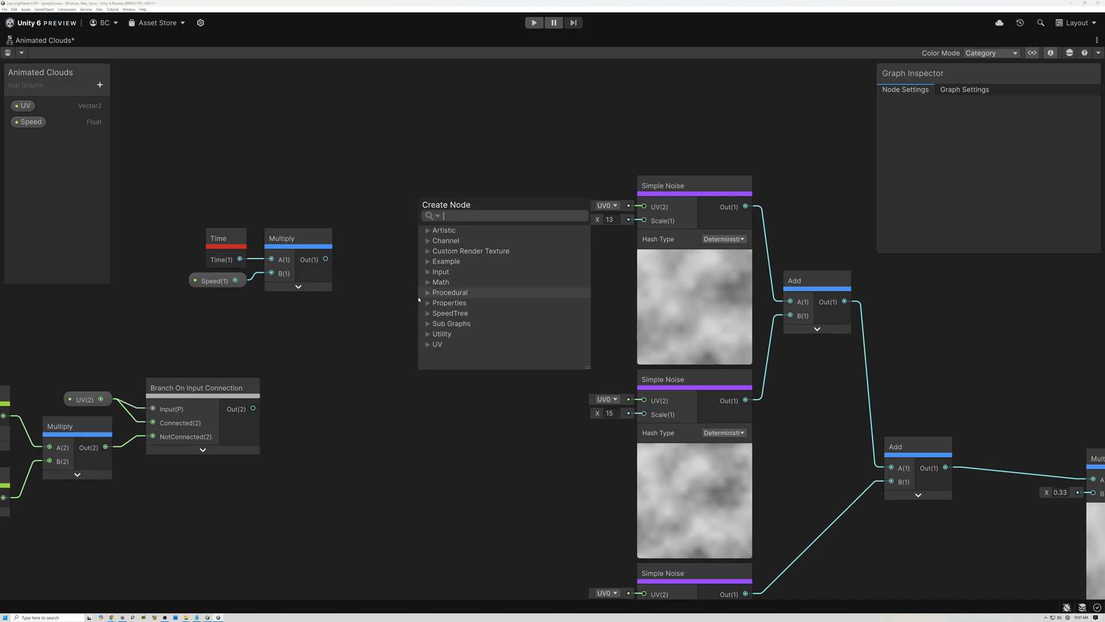
pyautogui.write('sub')
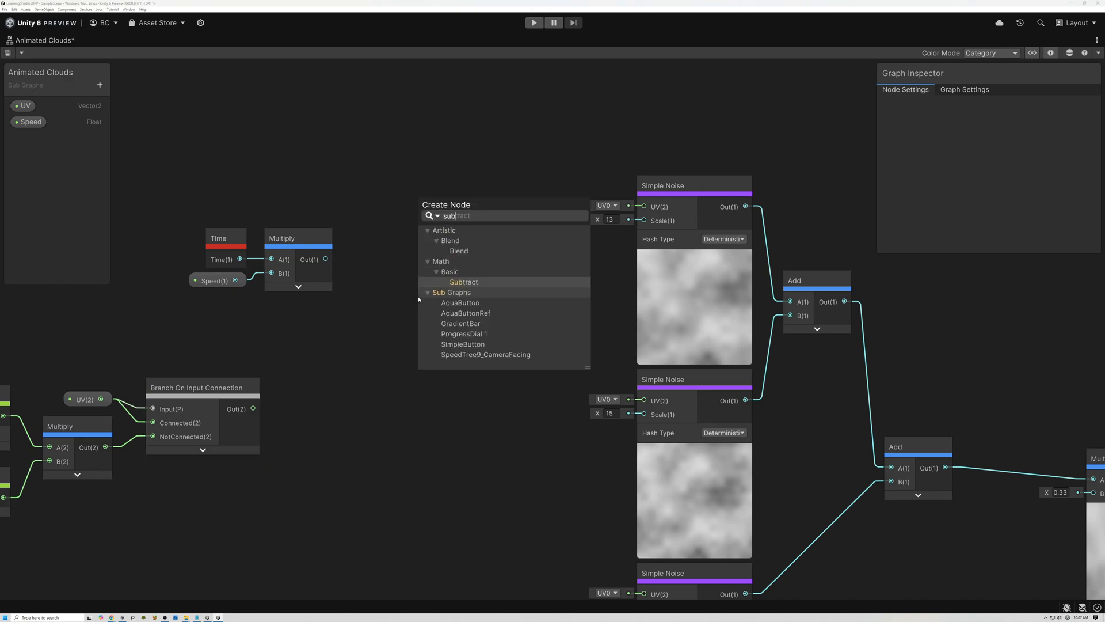
pyautogui.click(466, 283)
pyautogui.moveTo(326, 259); pyautogui.dragTo(428, 344)
pyautogui.moveTo(254, 408); pyautogui.dragTo(644, 207)
pyautogui.click(479, 375)
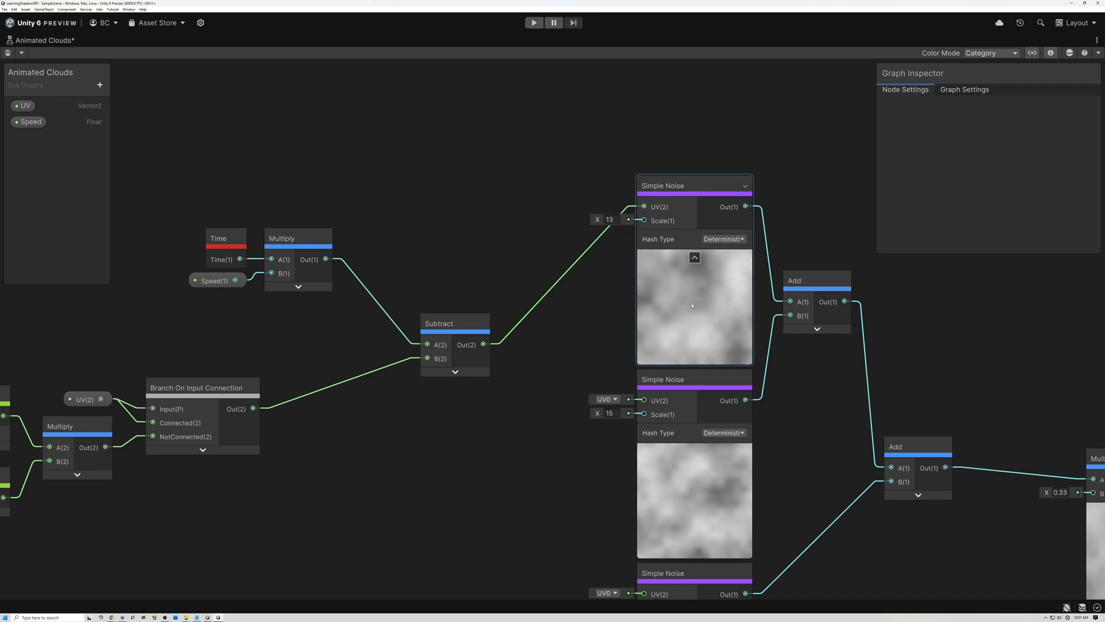
# Check the top Simple Noise's animated preview and move the Subtract node up in line with the Time-Speed Multiply node
pyautogui.scroll(5, 692, 305)
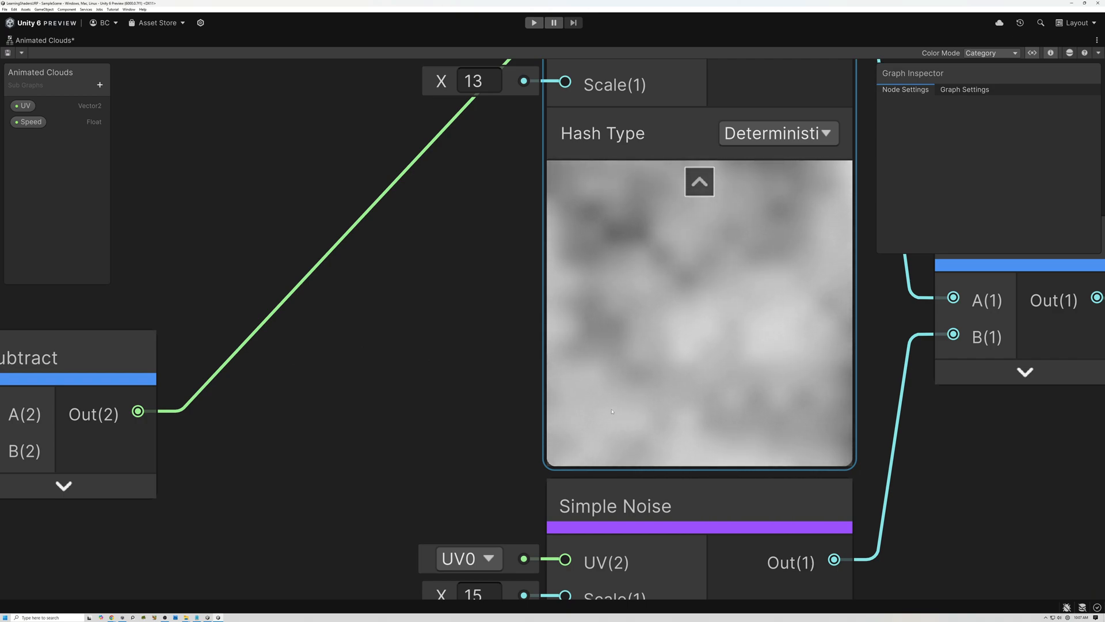
pyautogui.scroll(-5, 643, 351)
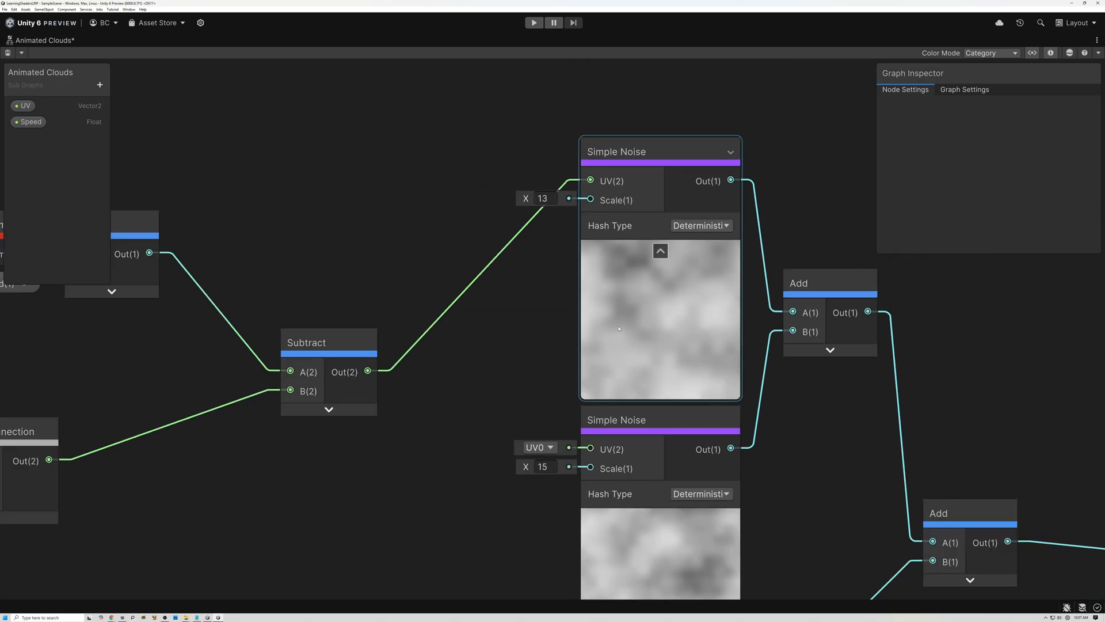
pyautogui.moveTo(417, 367); pyautogui.dragTo(425, 260)
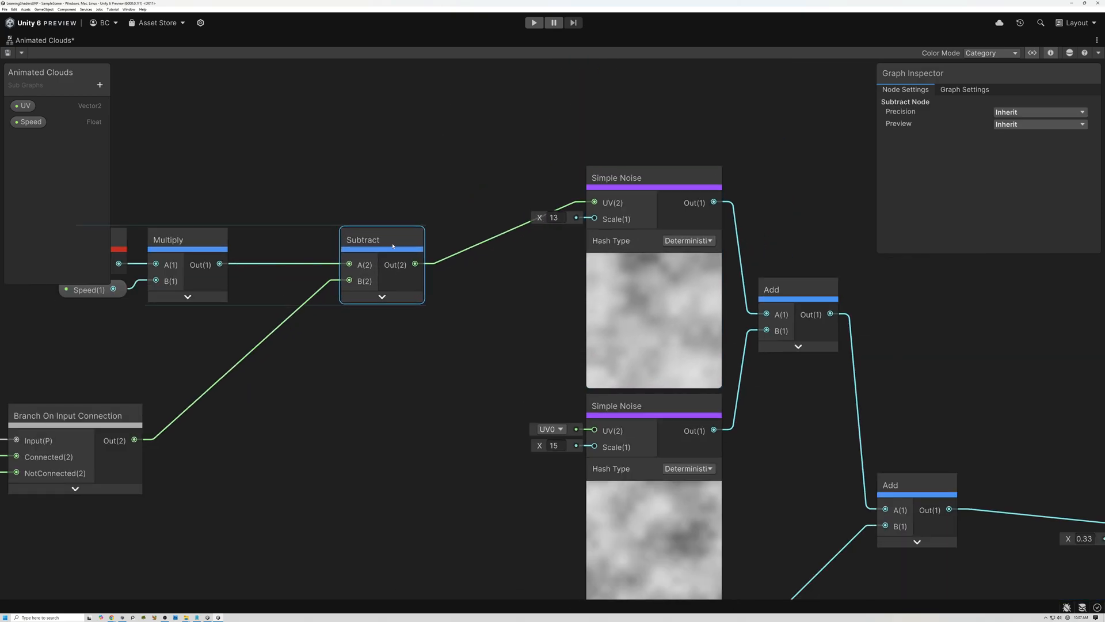
# Add a second Add node below the Subtract node, collapse its preview, and shift it closer to the middle Simple Noise
pyautogui.moveTo(633, 348); pyautogui.dragTo(621, 258, button='middle')
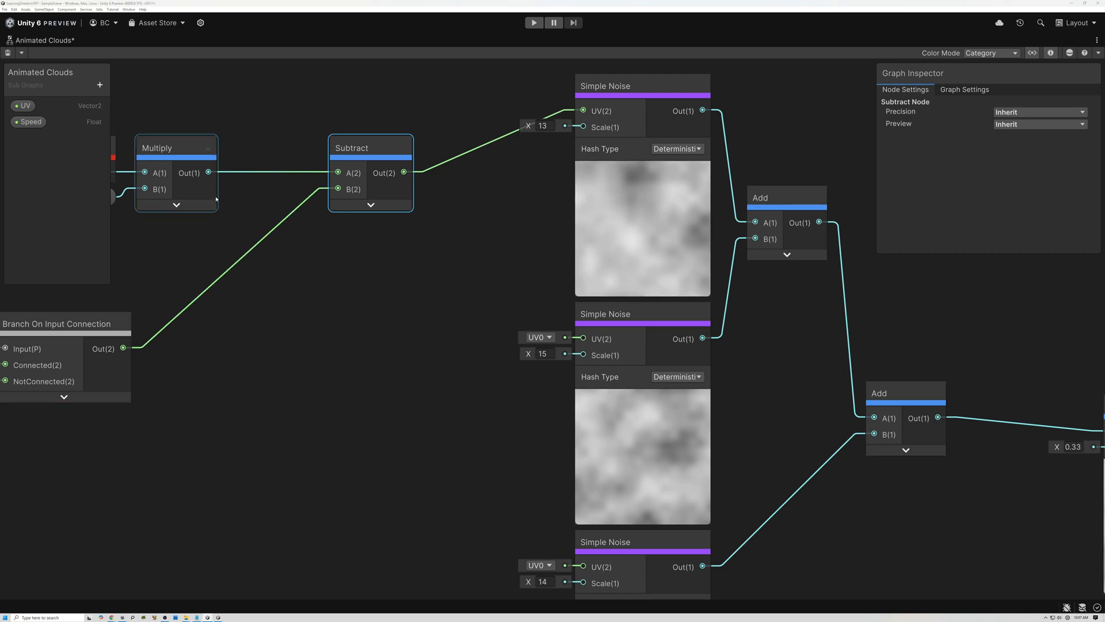
pyautogui.press('space')
pyautogui.write('add')
pyautogui.click(387, 219)
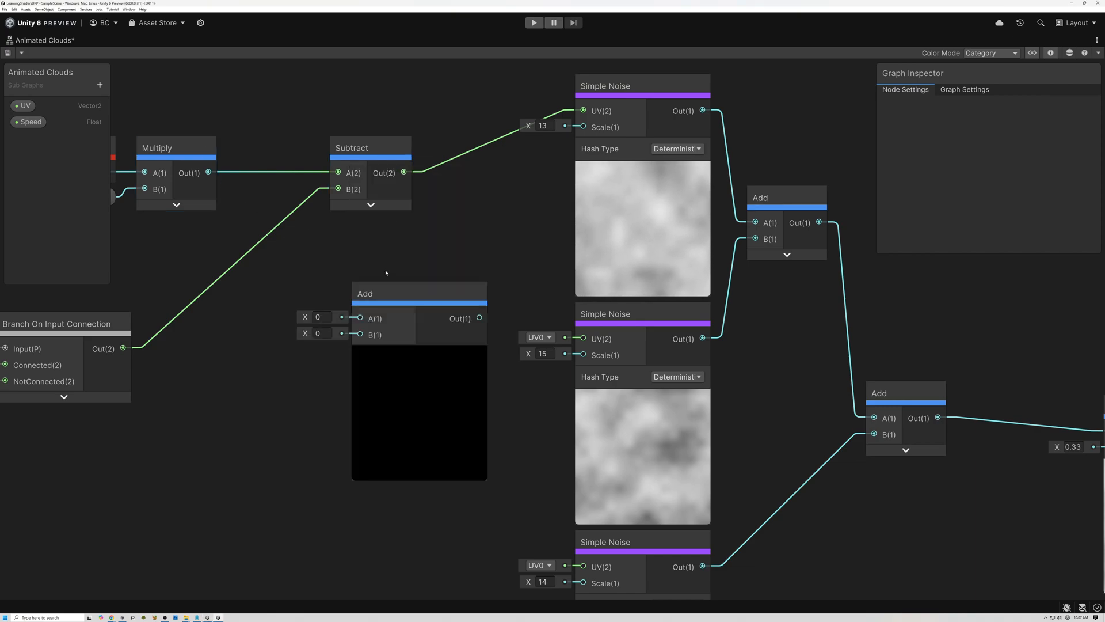
pyautogui.moveTo(391, 299); pyautogui.dragTo(436, 300)
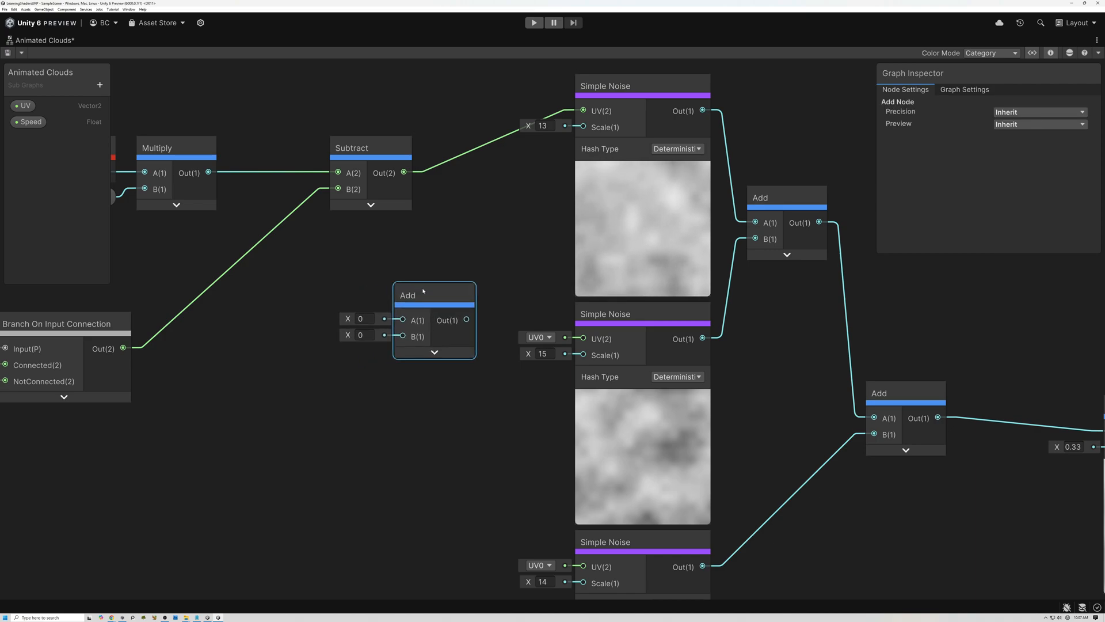
# Create a Vector2 property named Scale with a default value of X 1, Y 1
pyautogui.moveTo(269, 370); pyautogui.dragTo(400, 363, button='middle')
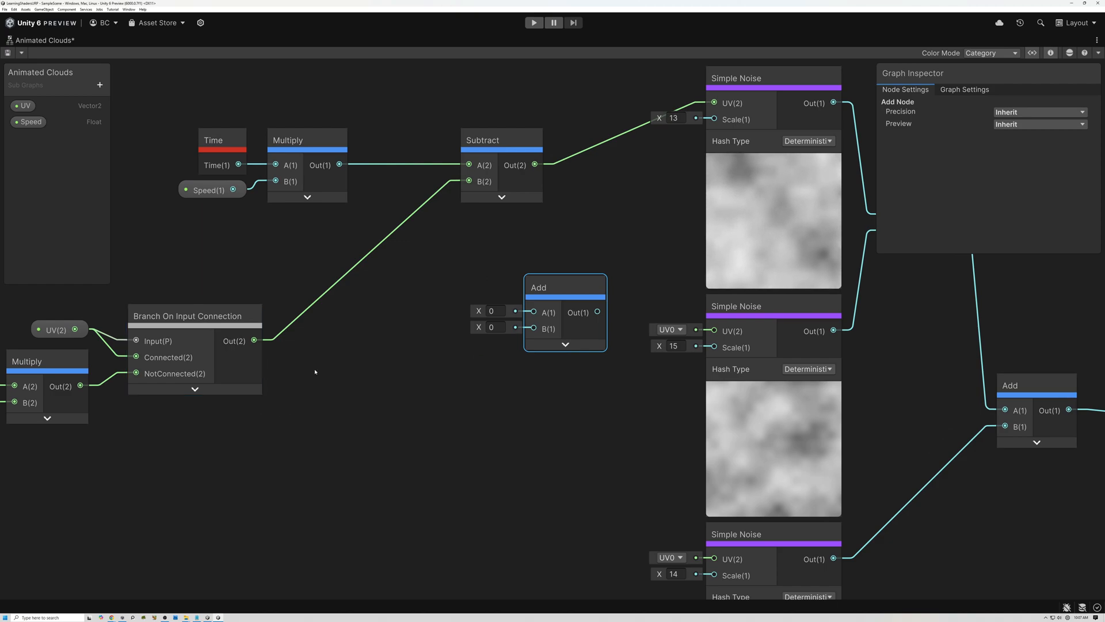
pyautogui.click(99, 85)
pyautogui.click(116, 103)
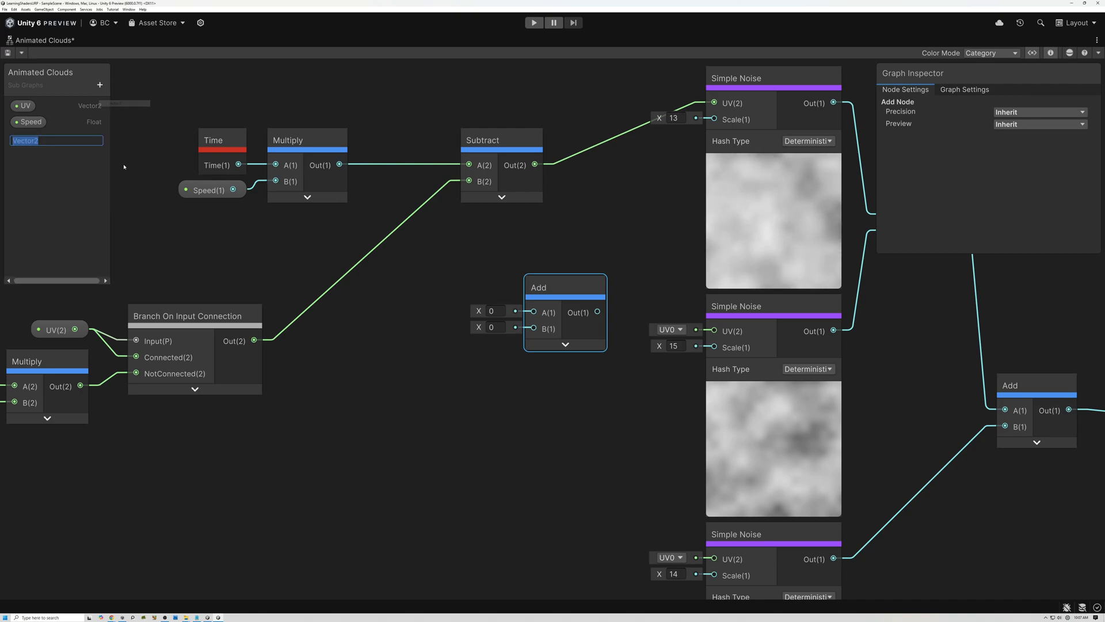
pyautogui.write('Scale')
pyautogui.press('Return')
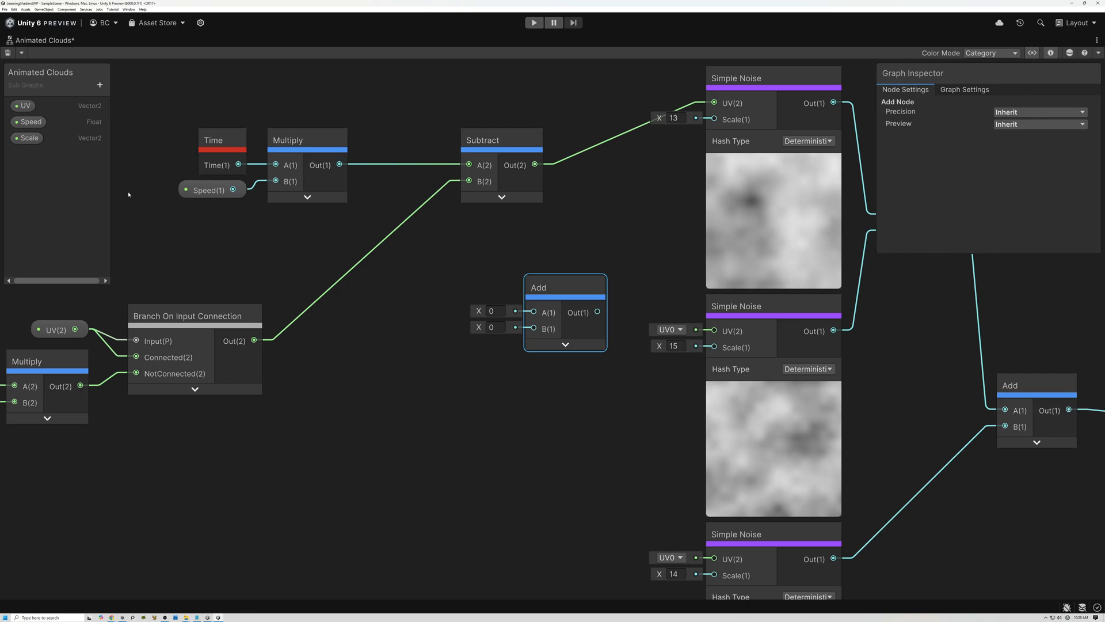
pyautogui.click(29, 137)
pyautogui.click(1018, 151)
pyautogui.write('1')
pyautogui.press('Tab')
pyautogui.write('1')
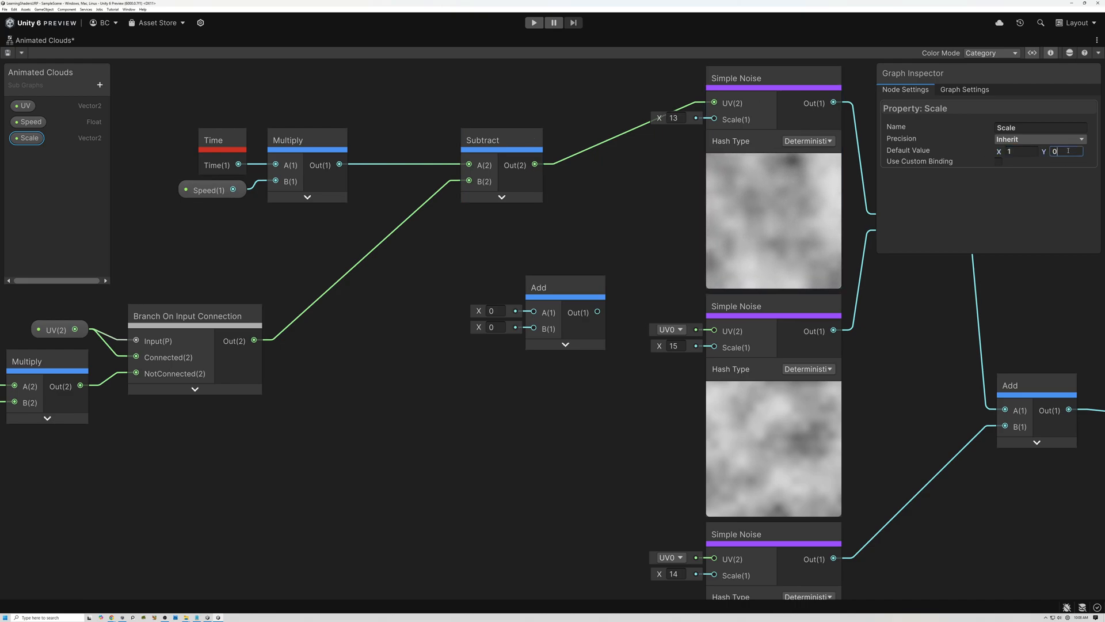
# Place the Scale property in the graph and multiply the branch output by it, feeding the product into Subtract's B input
pyautogui.moveTo(15, 141); pyautogui.dragTo(230, 433)
pyautogui.press('space')
pyautogui.write('mul')
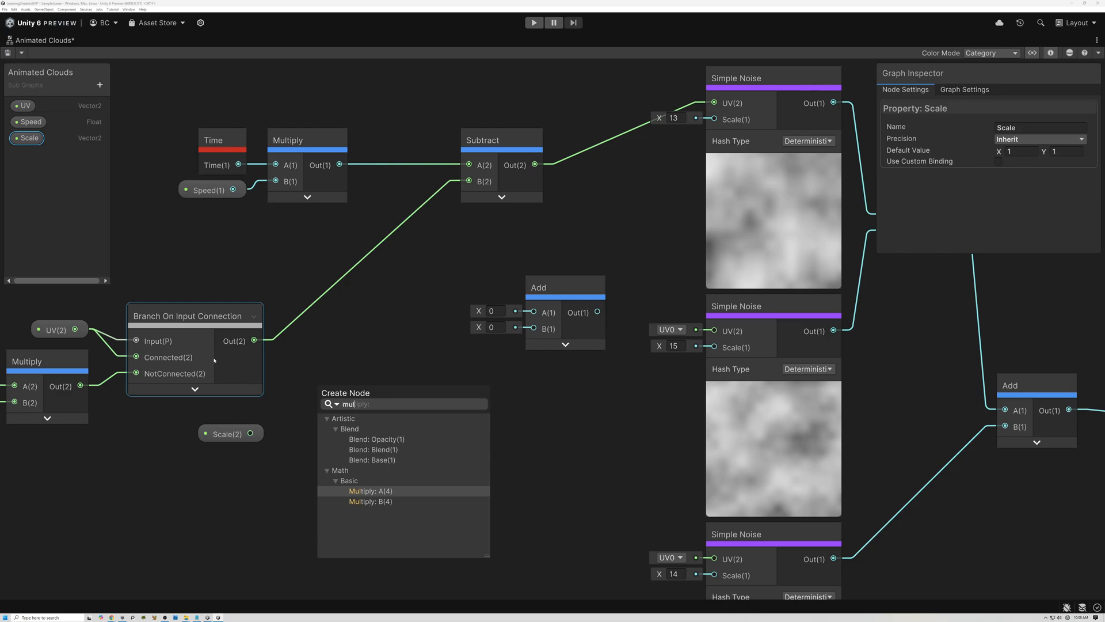
pyautogui.click(371, 491)
pyautogui.click(208, 436)
pyautogui.moveTo(251, 433); pyautogui.dragTo(318, 430)
pyautogui.click(379, 452)
pyautogui.moveTo(374, 404); pyautogui.dragTo(469, 181)
pyautogui.moveTo(333, 357); pyautogui.dragTo(325, 317)
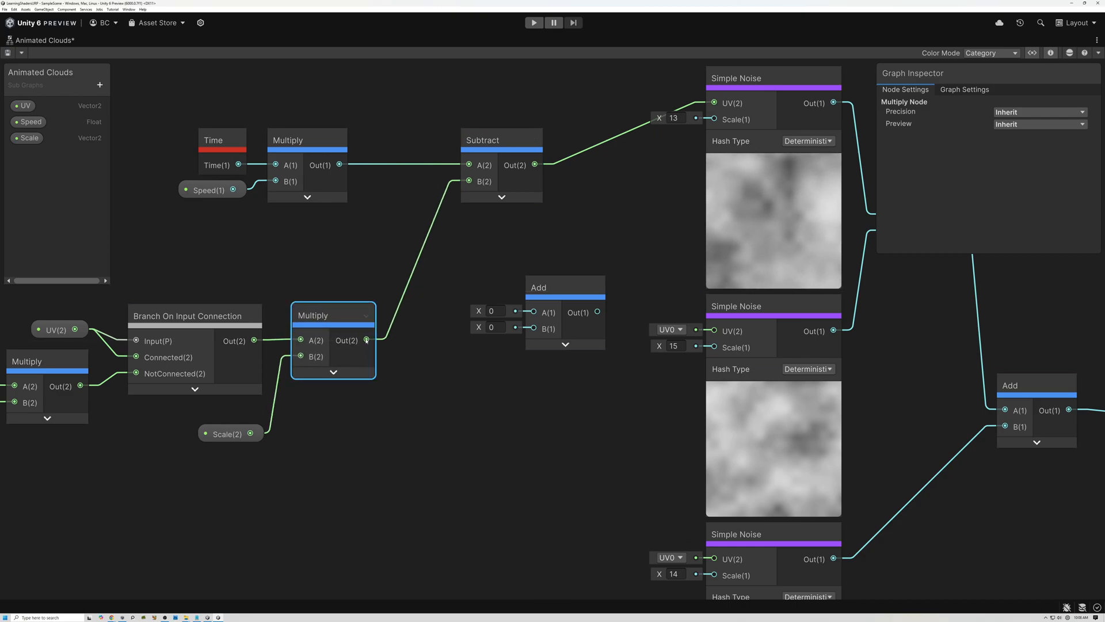
# Add a Flip node on the Scale Multiply's output with Red enabled, and collapse its preview
pyautogui.moveTo(366, 340); pyautogui.dragTo(434, 396)
pyautogui.write('flip')
pyautogui.click(448, 424)
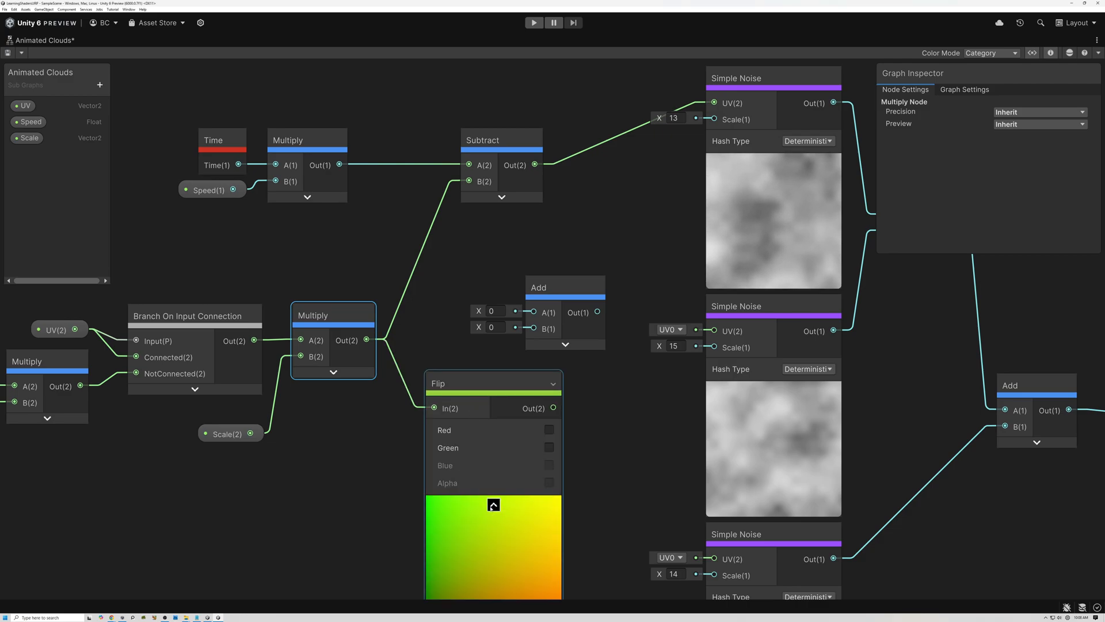
pyautogui.click(493, 504)
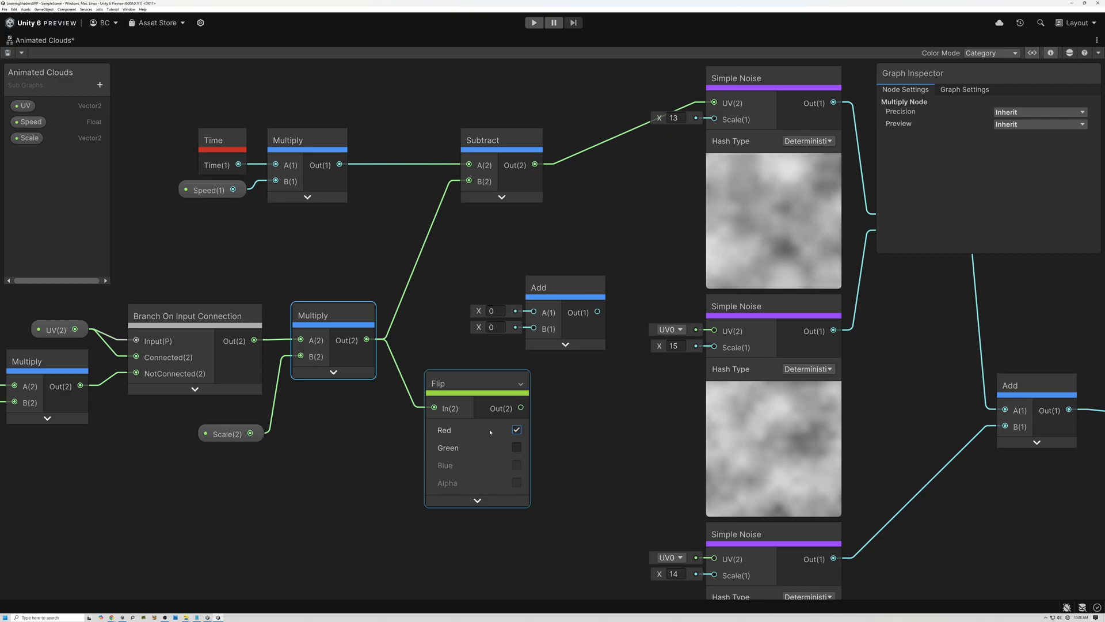
# Wire the Time-Speed product into Add's A and the Flip output into B, feeding the middle Simple Noise's UV from Add
pyautogui.moveTo(520, 408); pyautogui.dragTo(535, 328)
pyautogui.click(345, 160)
pyautogui.moveTo(339, 165); pyautogui.dragTo(533, 312)
pyautogui.click(499, 379)
pyautogui.moveTo(498, 379); pyautogui.dragTo(480, 351)
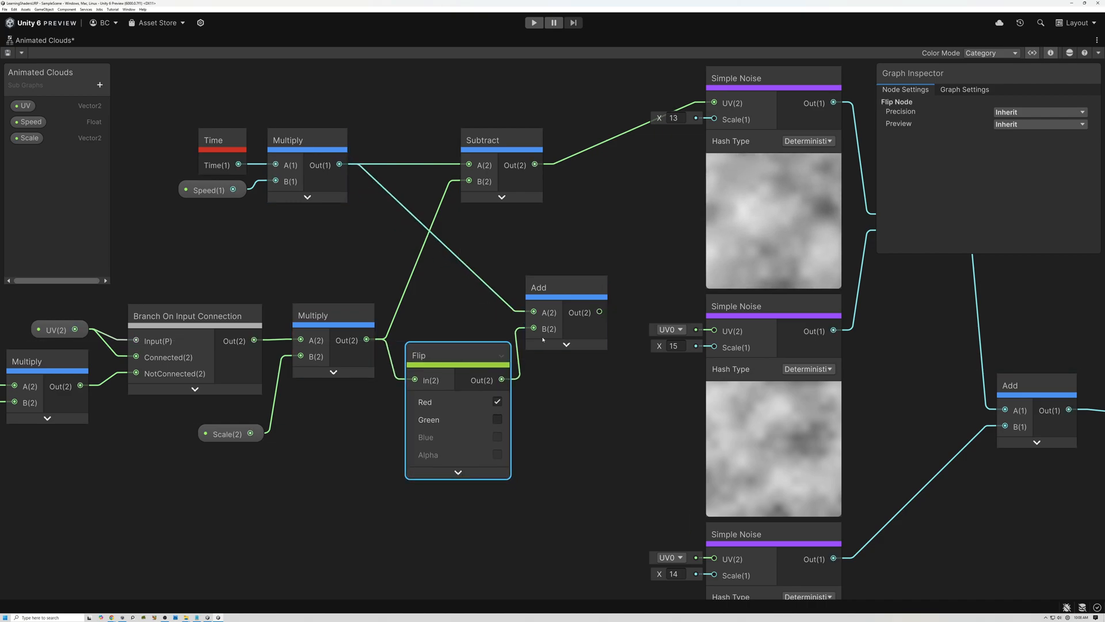
pyautogui.moveTo(599, 311); pyautogui.dragTo(705, 330)
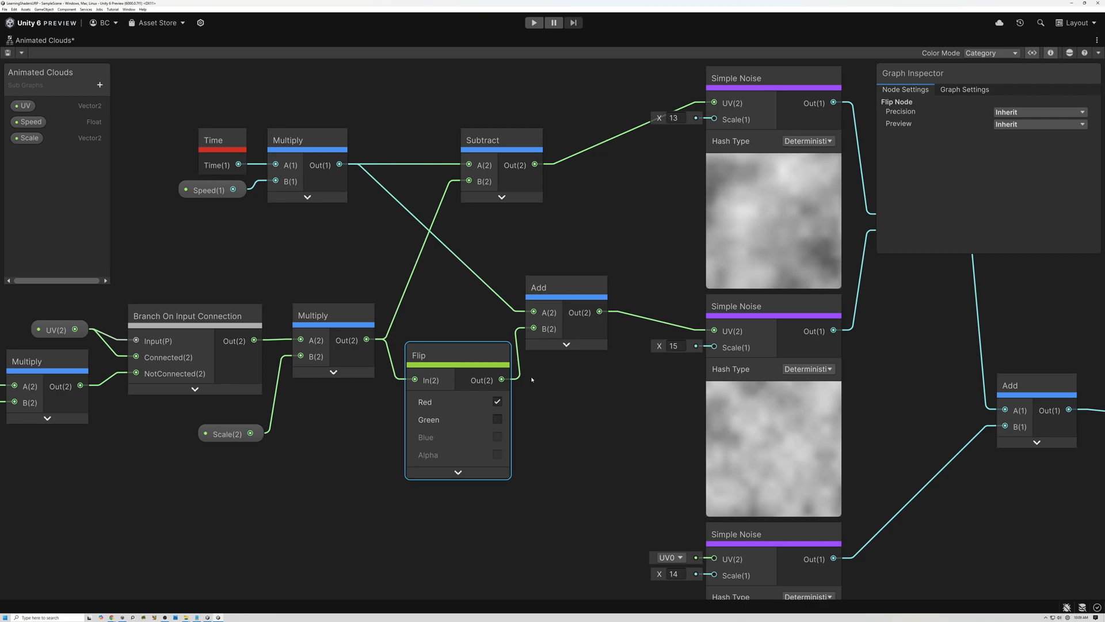
# Check the final Multiply's combined noise preview and line up the Subtract node directly above the Add node
pyautogui.moveTo(671, 396); pyautogui.dragTo(500, 379, button='middle')
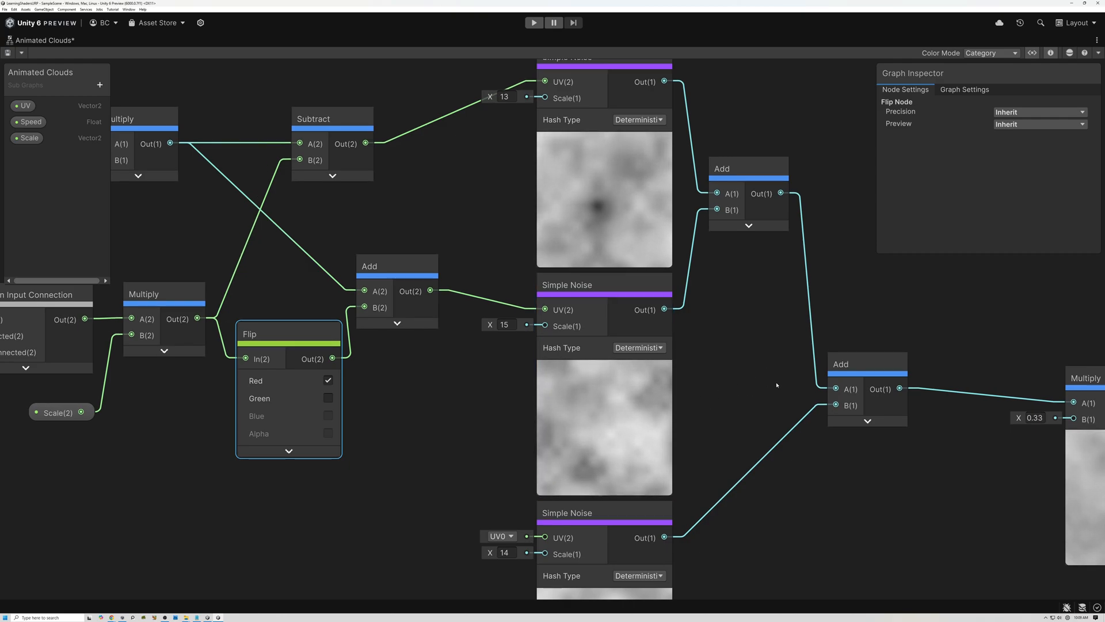
pyautogui.moveTo(776, 385); pyautogui.dragTo(402, 304, button='middle')
pyautogui.scroll(5, 778, 425)
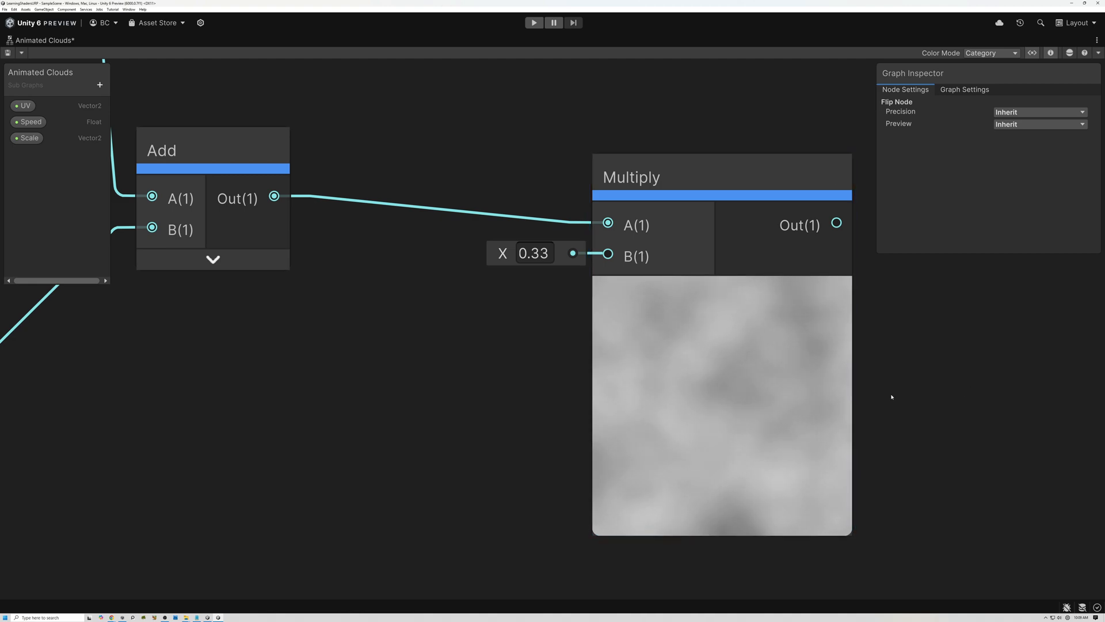
pyautogui.scroll(-5, 672, 403)
pyautogui.moveTo(486, 446); pyautogui.dragTo(691, 440, button='middle')
pyautogui.scroll(-2, 690, 440)
pyautogui.moveTo(421, 364); pyautogui.dragTo(541, 379, button='middle')
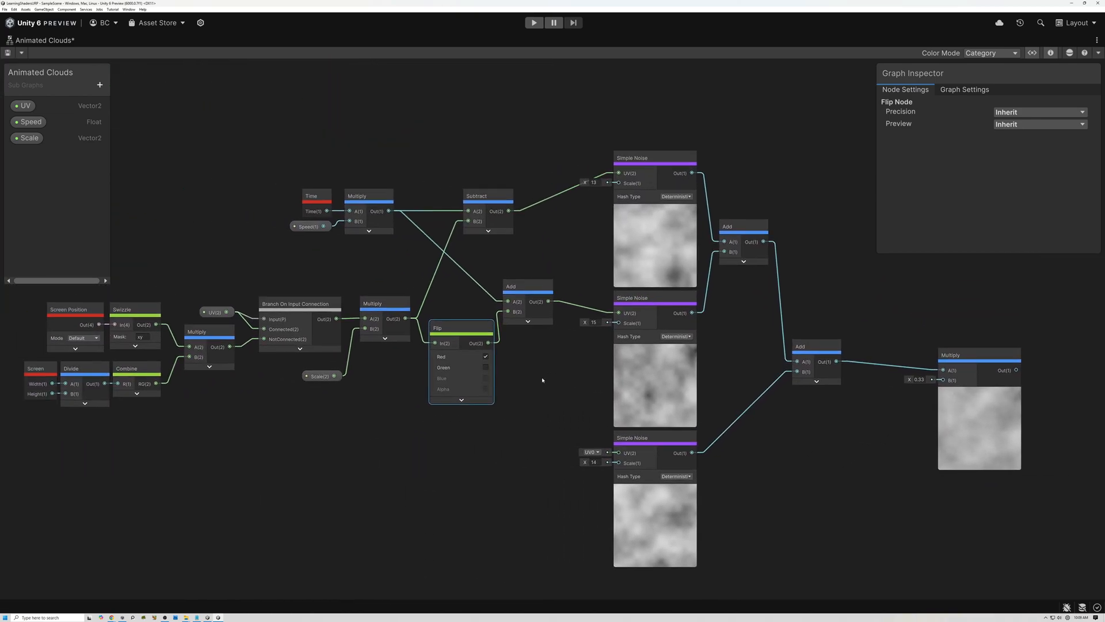
pyautogui.moveTo(491, 201); pyautogui.dragTo(528, 201)
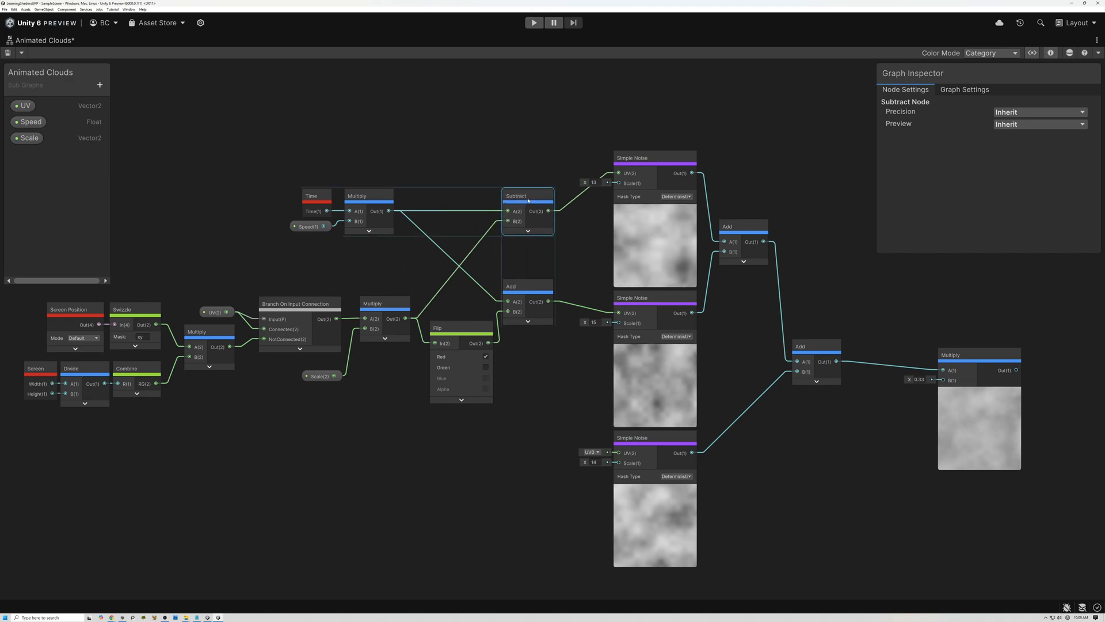
# Add a Negate node on the Time-Speed Multiply's output, level with the bottom Simple Noise, and collapse its preview
pyautogui.scroll(1, 548, 270)
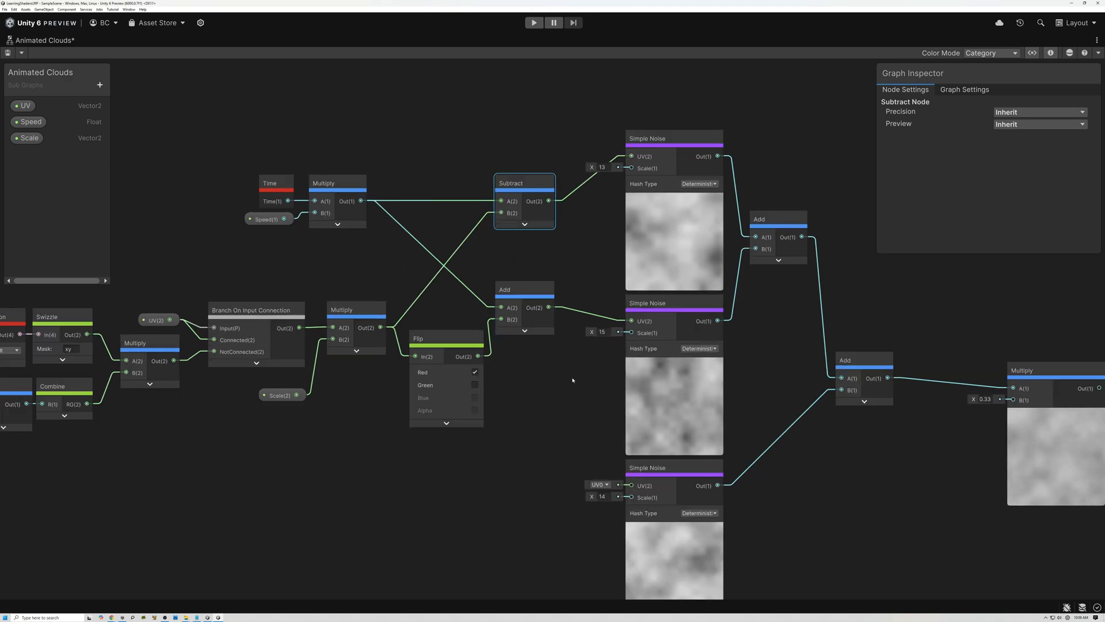
pyautogui.click(672, 470)
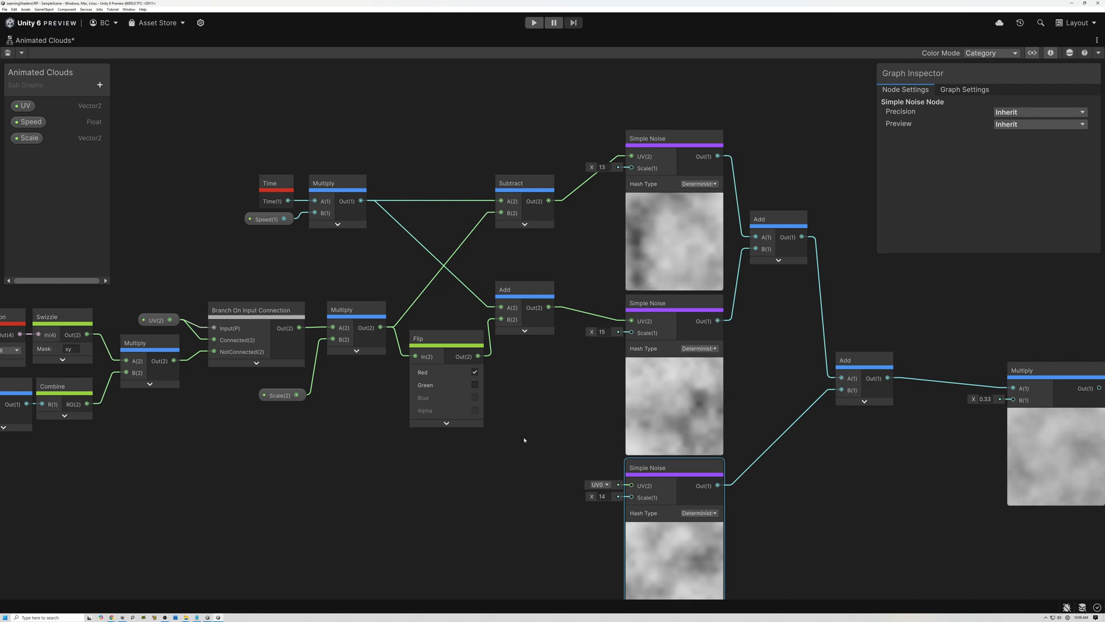
pyautogui.moveTo(557, 449); pyautogui.dragTo(567, 389, button='middle')
pyautogui.moveTo(373, 140); pyautogui.dragTo(425, 422)
pyautogui.write('nege')
pyautogui.press('BackSpace')
pyautogui.press('BackSpace')
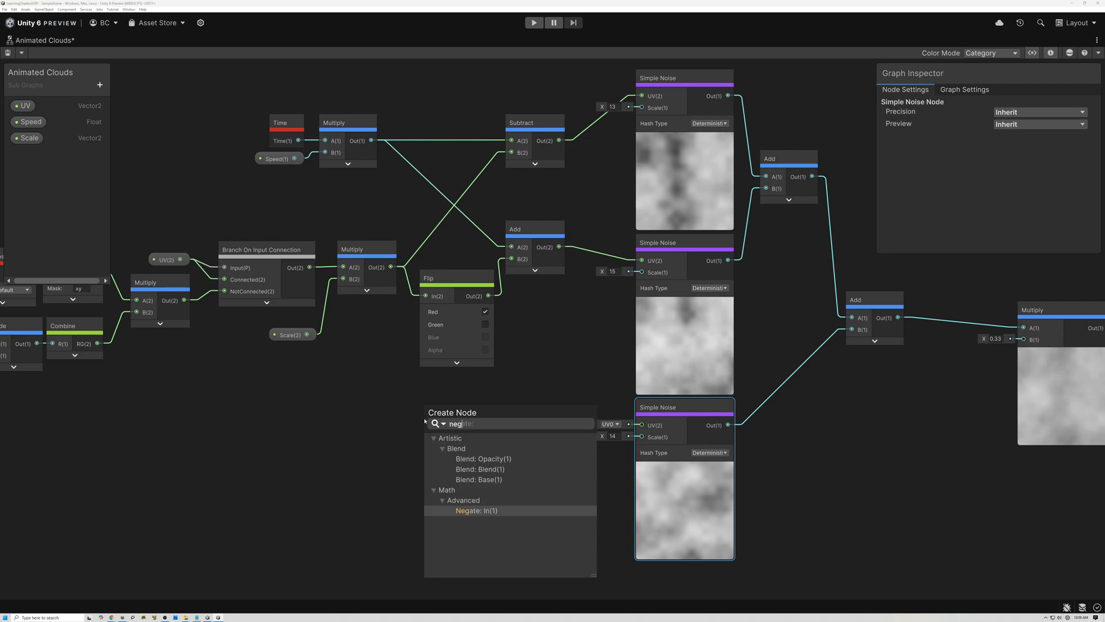
pyautogui.click(461, 510)
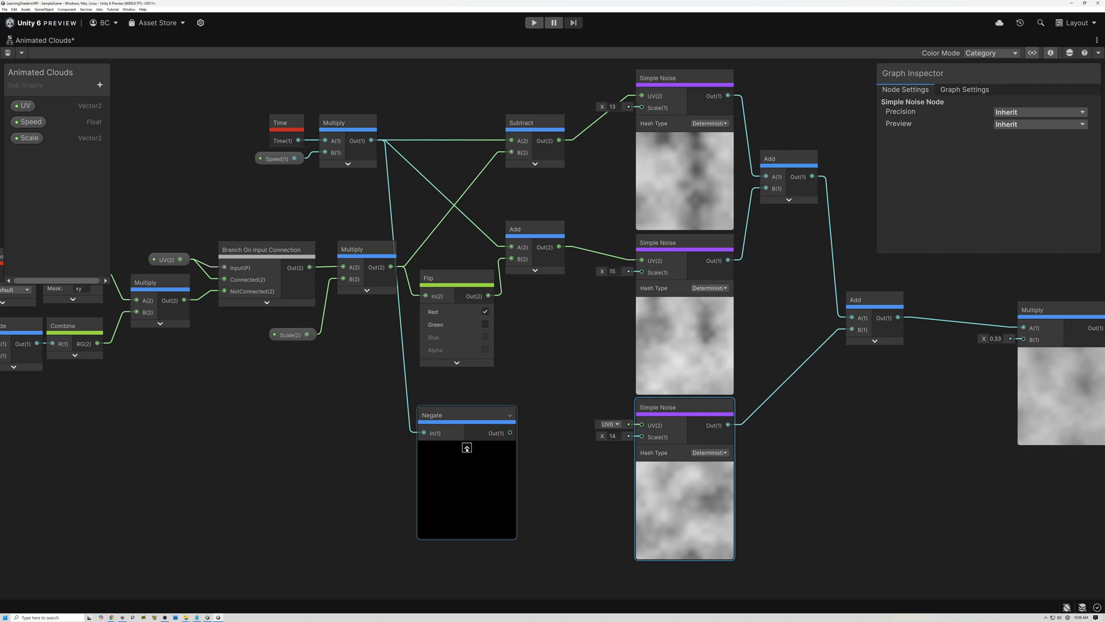
pyautogui.click(466, 447)
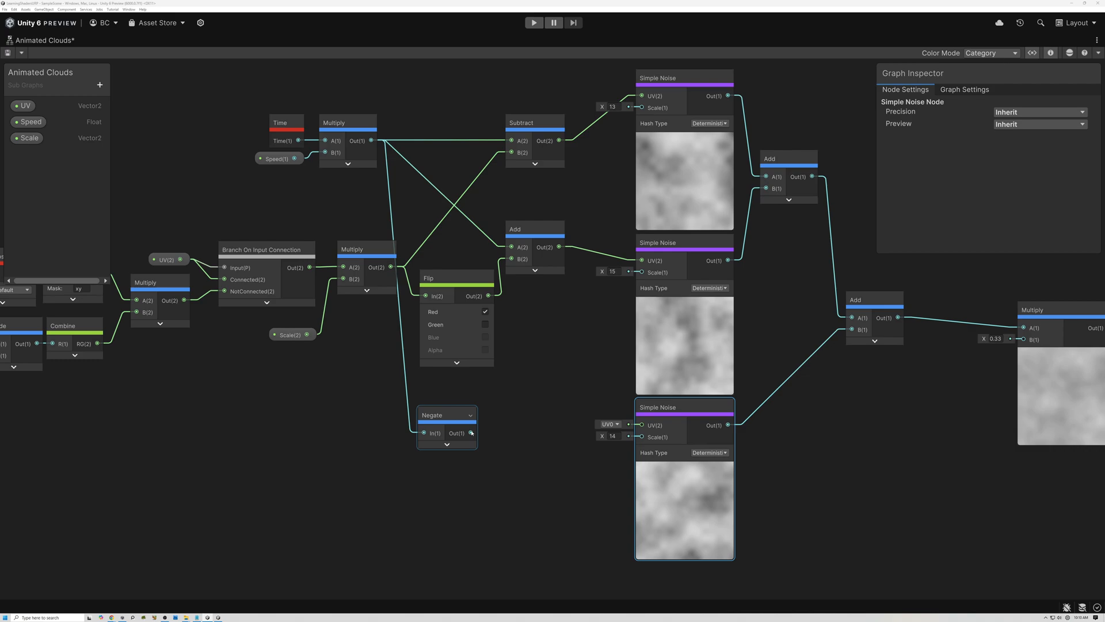
# Add a Combine node with the Negate output connected to its R input
pyautogui.moveTo(468, 435); pyautogui.dragTo(513, 449)
pyautogui.write('combi')
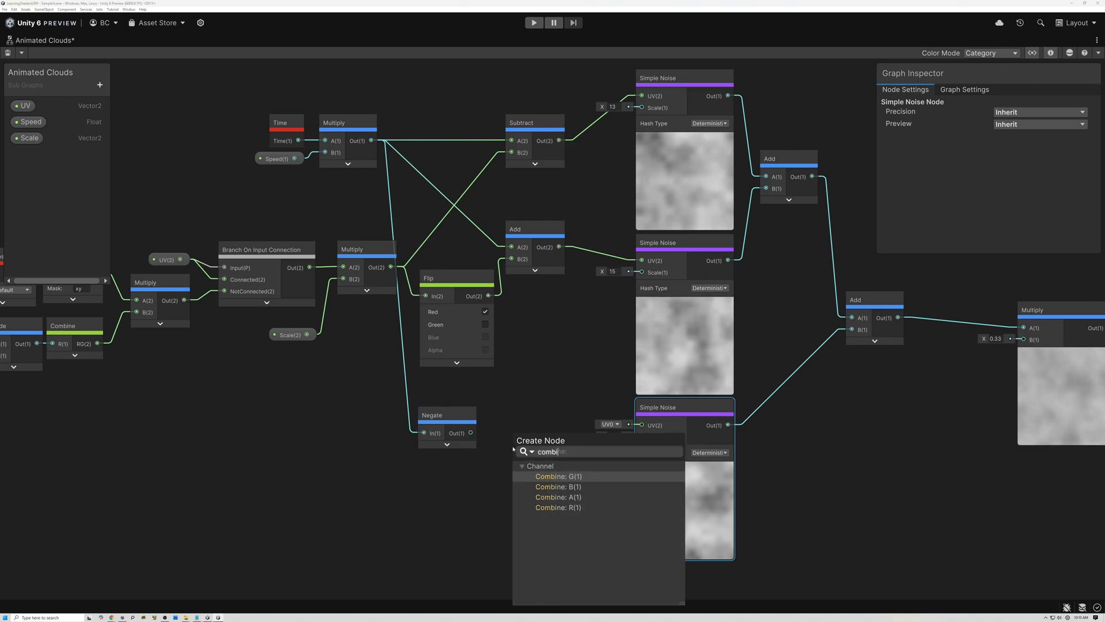
pyautogui.press('Down')
pyautogui.press('Down')
pyautogui.press('Down')
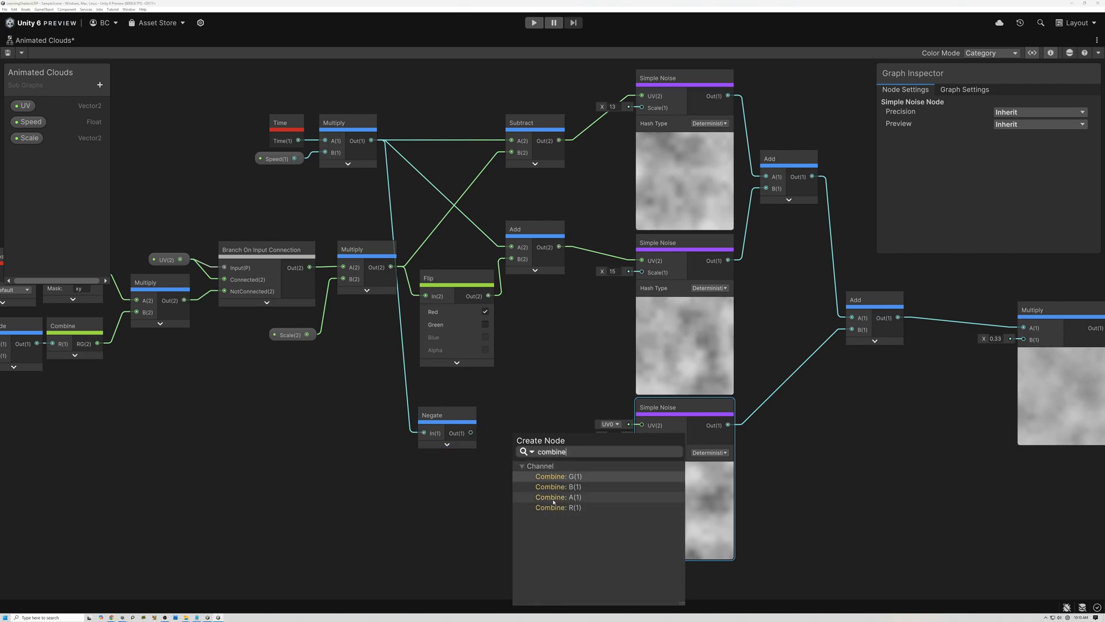
pyautogui.press('Return')
# Line up the Negate and Combine nodes in a row with the bottom Simple Noise and collapse the Combine preview
pyautogui.moveTo(448, 414); pyautogui.dragTo(410, 407)
pyautogui.moveTo(530, 448); pyautogui.dragTo(500, 412)
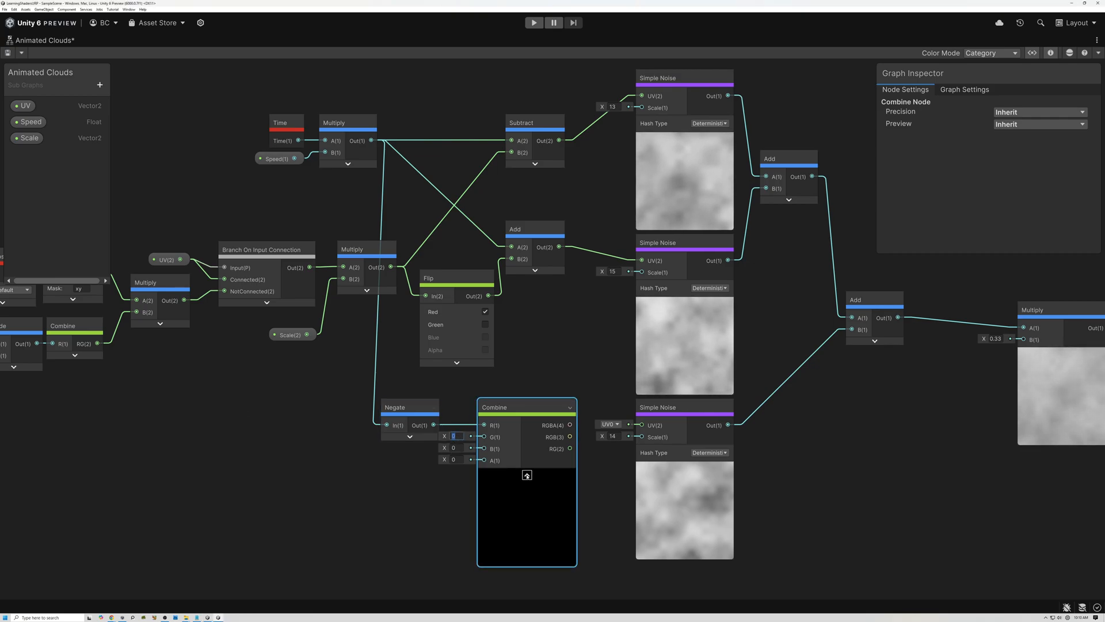
pyautogui.click(526, 475)
pyautogui.moveTo(503, 408); pyautogui.dragTo(473, 408)
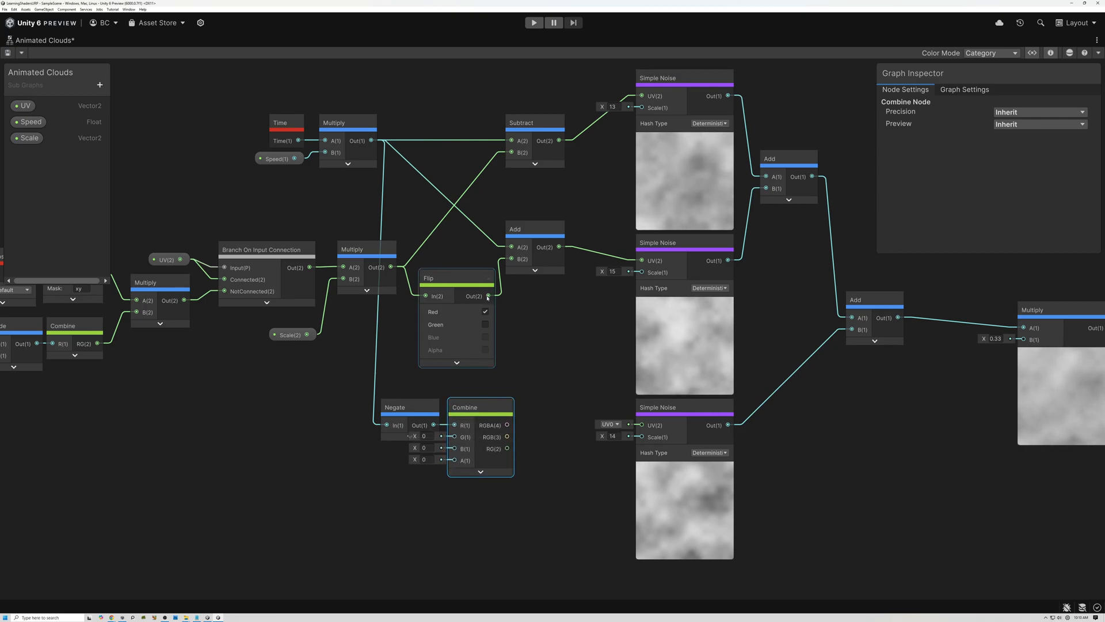
# Add an Add node with the Flip output in A and Combine's RG output in B, feeding the bottom Simple Noise's UV
pyautogui.moveTo(488, 296); pyautogui.dragTo(541, 345)
pyautogui.write('add')
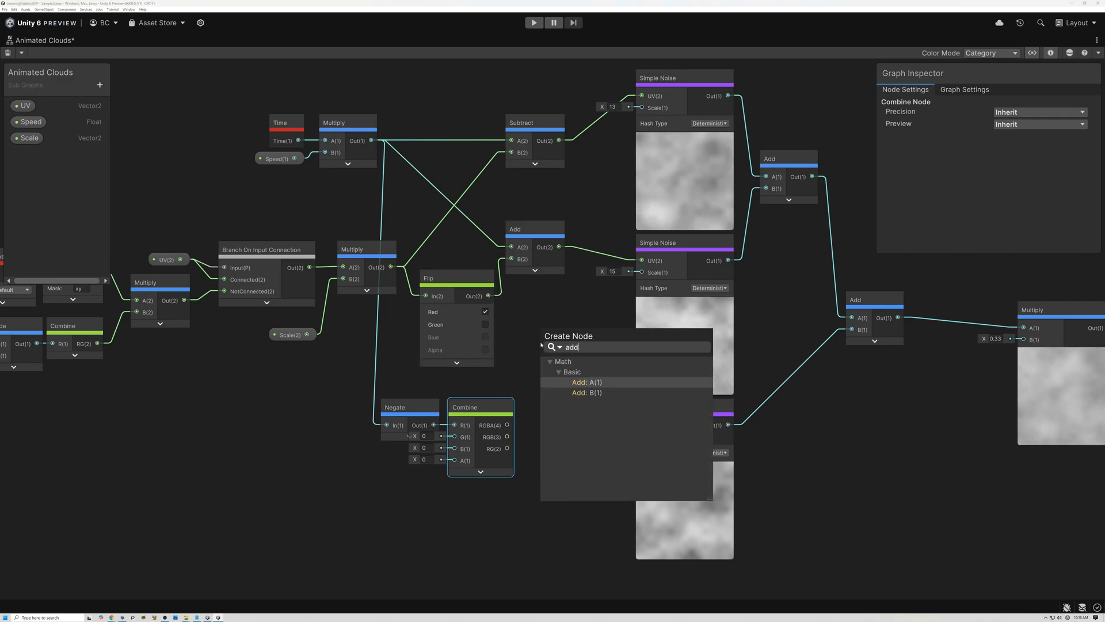
pyautogui.click(587, 382)
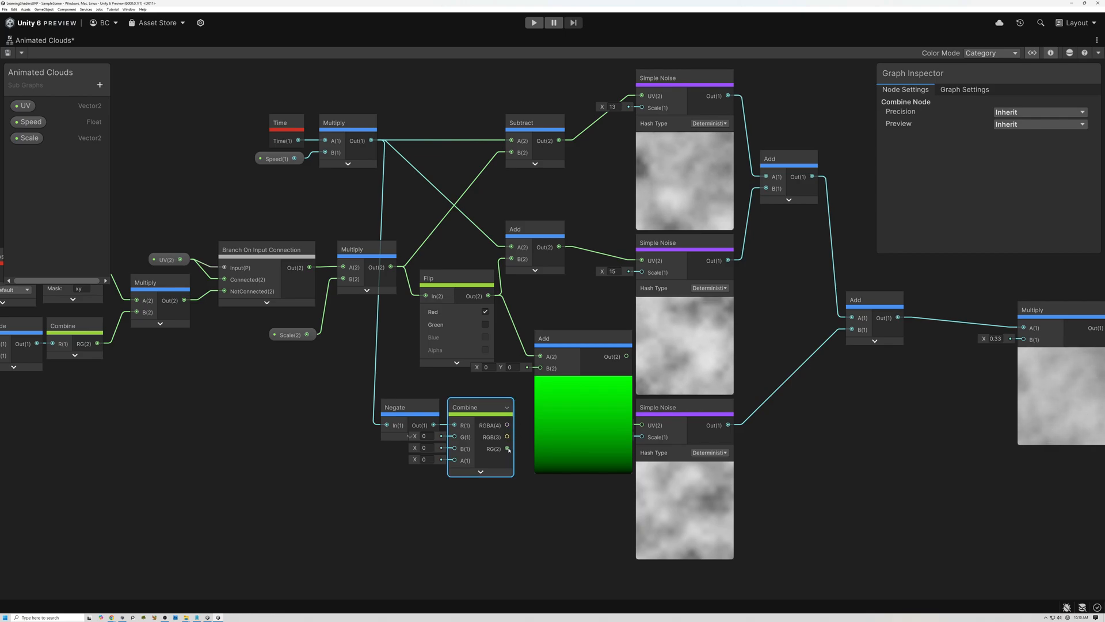
pyautogui.moveTo(509, 448); pyautogui.dragTo(540, 368)
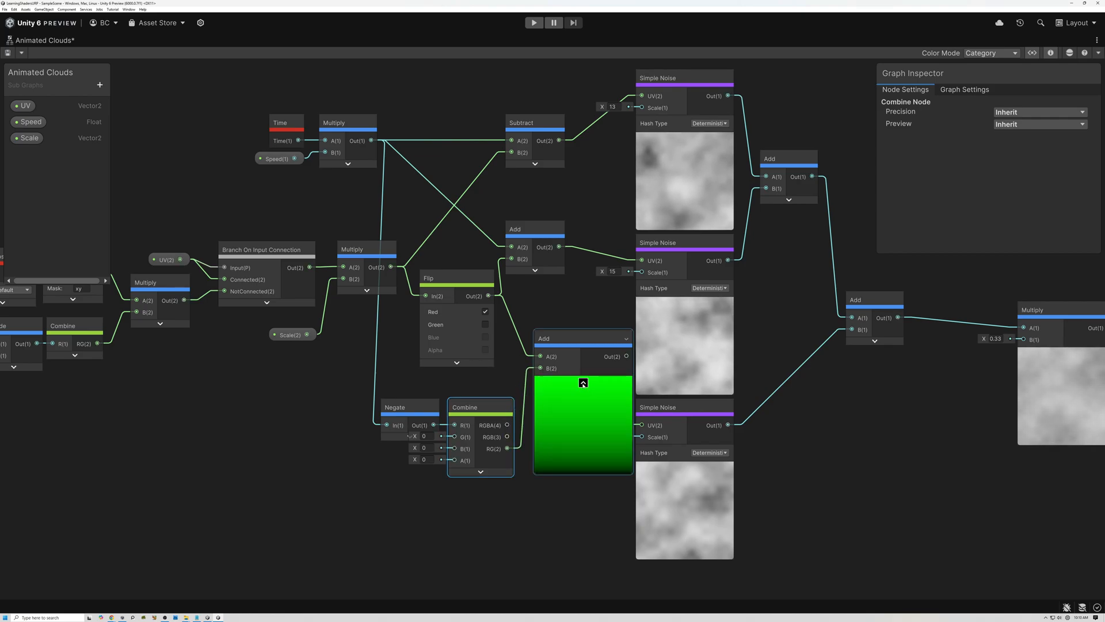
pyautogui.click(583, 378)
pyautogui.moveTo(588, 357); pyautogui.dragTo(641, 426)
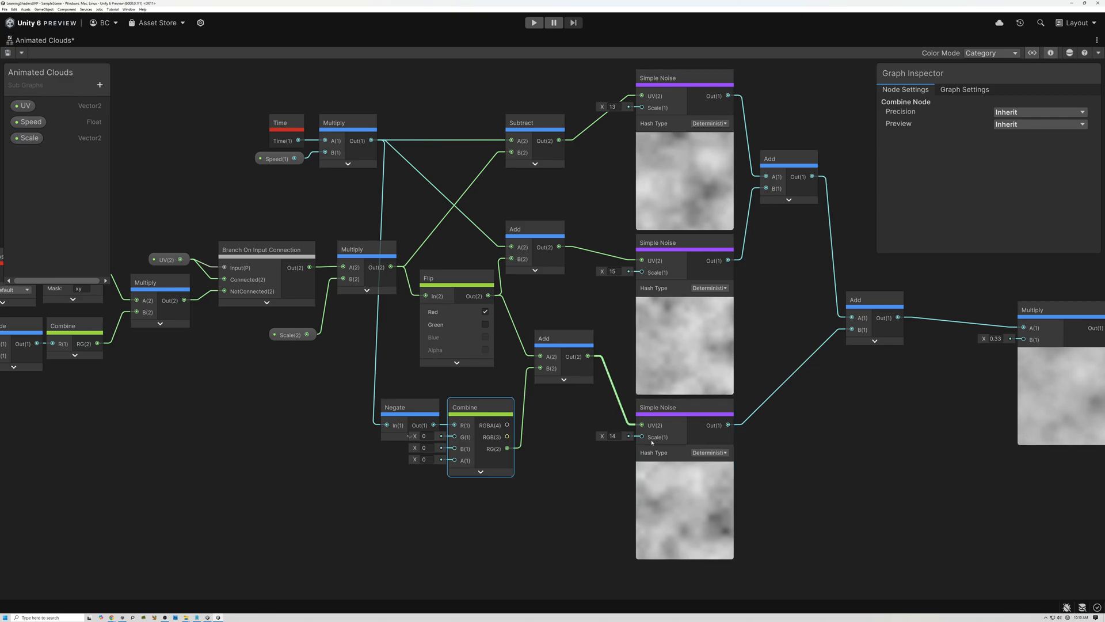
# Check the bottom Simple Noise's animated preview and move the final Multiply node beside the last Add node
pyautogui.moveTo(785, 463); pyautogui.dragTo(661, 365, button='middle')
pyautogui.scroll(2, 583, 396)
pyautogui.scroll(2, 583, 396)
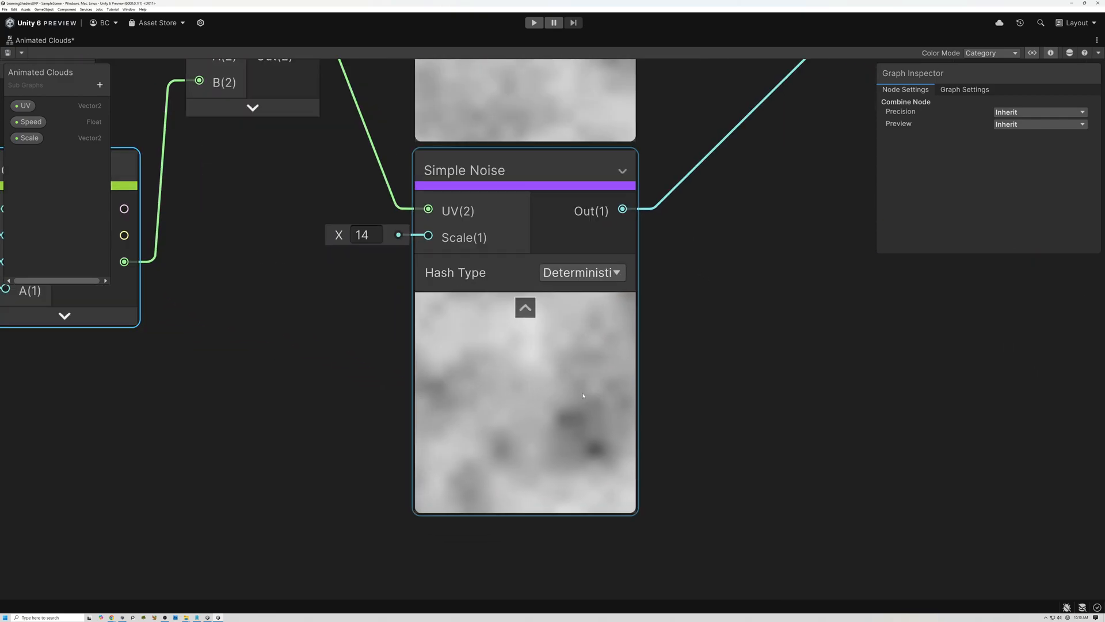
pyautogui.scroll(-4, 529, 402)
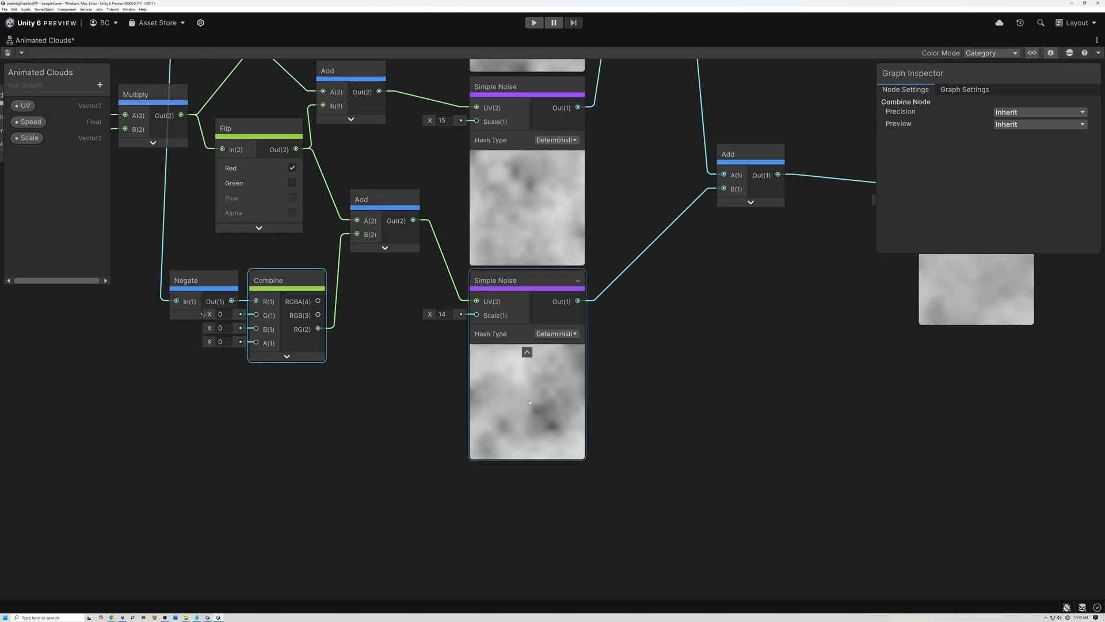
pyautogui.moveTo(662, 340); pyautogui.dragTo(643, 485, button='middle')
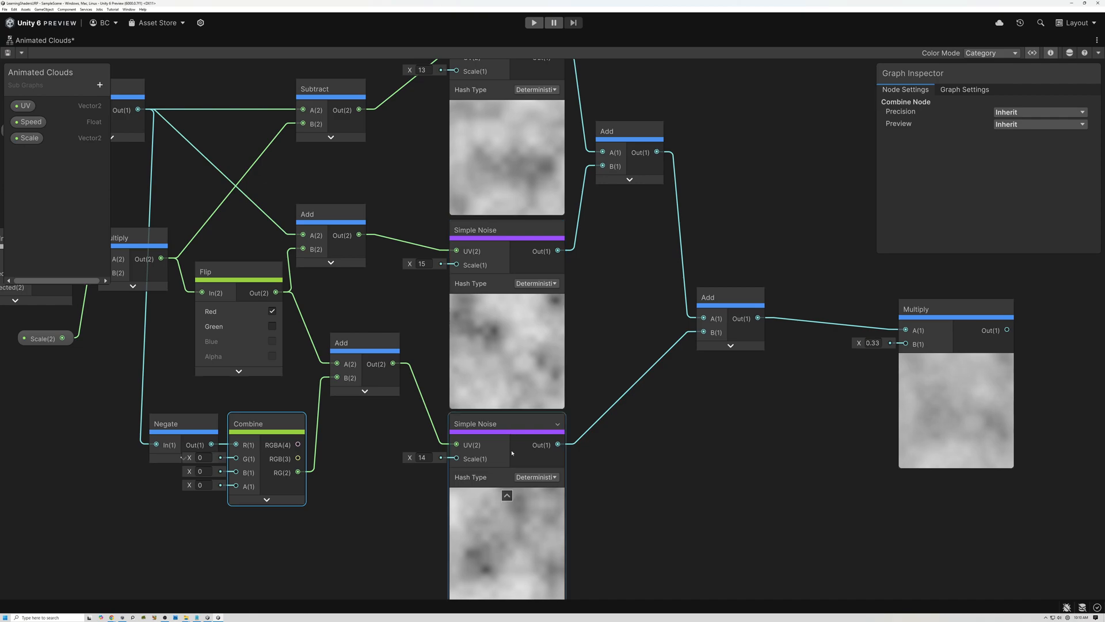
pyautogui.moveTo(796, 387); pyautogui.dragTo(499, 370, button='middle')
pyautogui.moveTo(656, 293); pyautogui.dragTo(569, 281)
pyautogui.scroll(6, 564, 381)
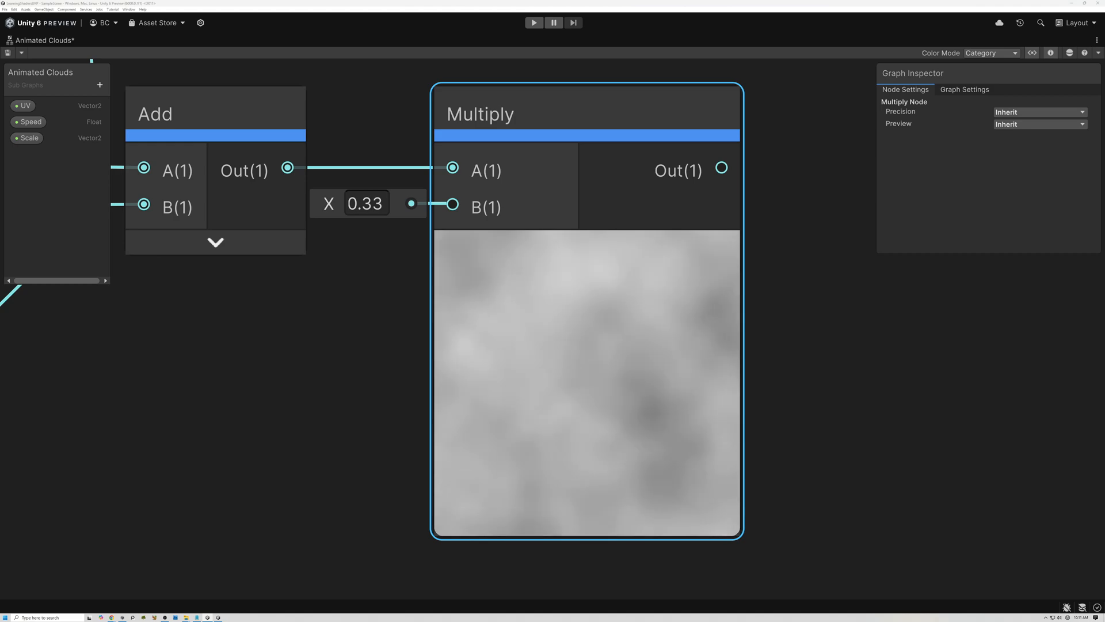
# Add an Inverse Lerp node with the Multiply output connected to its T input and place it beside the Multiply node
pyautogui.moveTo(772, 316); pyautogui.dragTo(543, 343, button='middle')
pyautogui.scroll(-3, 543, 343)
pyautogui.moveTo(510, 251); pyautogui.dragTo(572, 257)
pyautogui.write('inver')
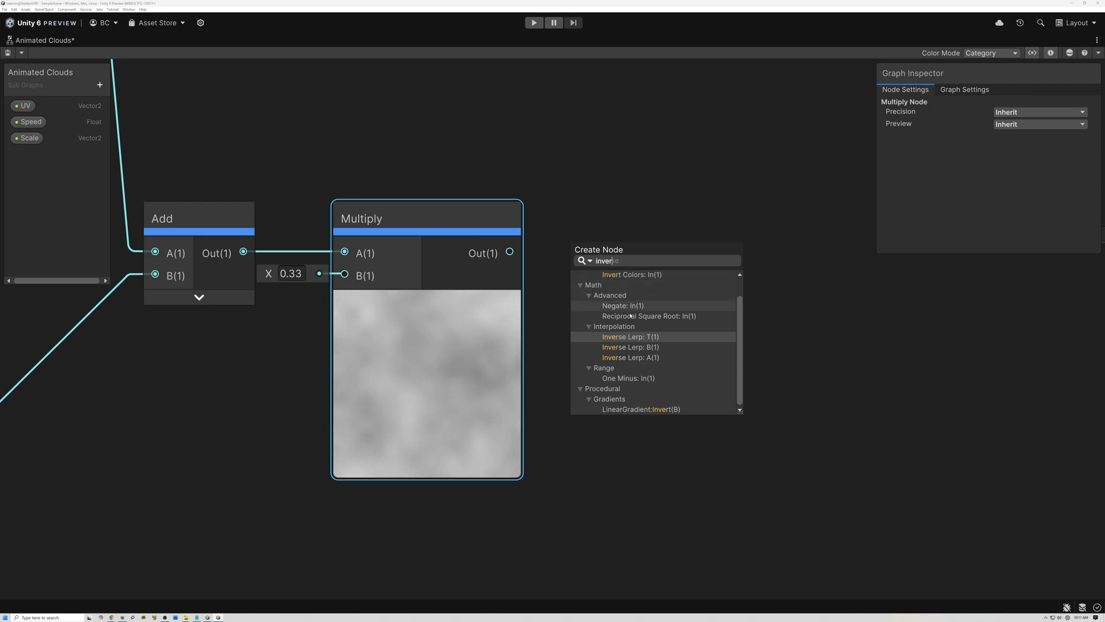
pyautogui.click(637, 338)
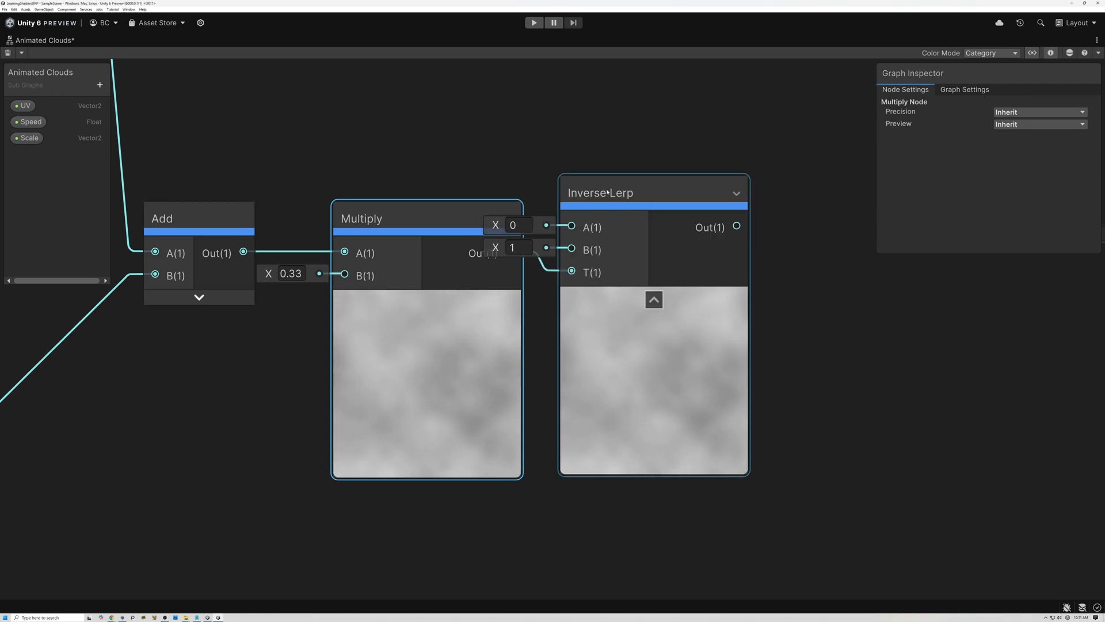
pyautogui.moveTo(608, 192); pyautogui.dragTo(605, 127)
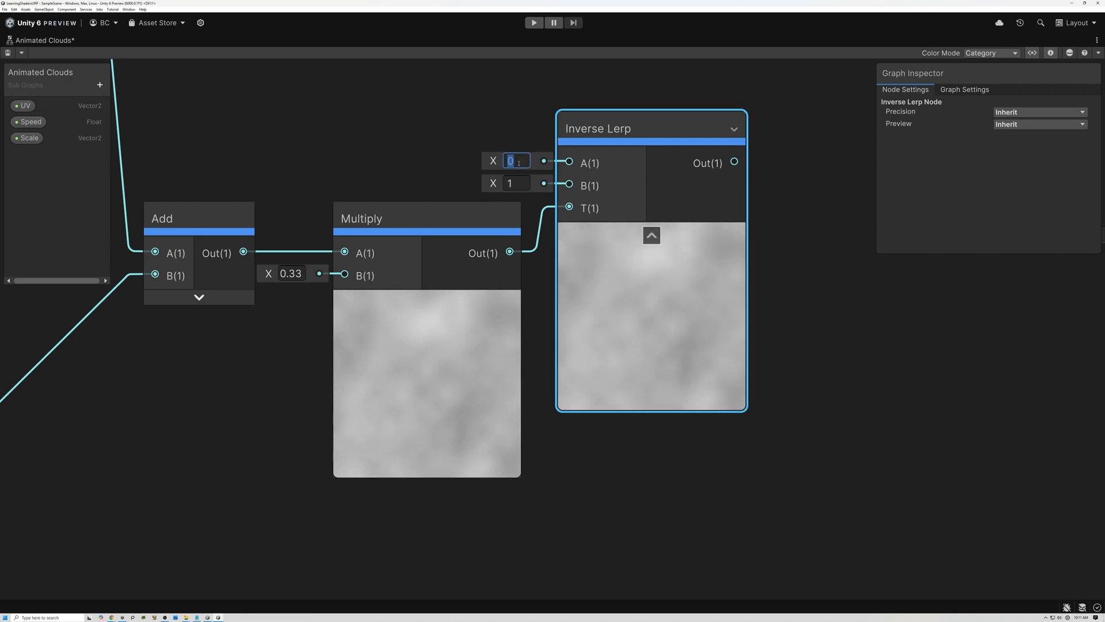
# Set the Inverse Lerp node's A input to 0.18 and its B input to 0.8
pyautogui.scroll(2, 519, 163)
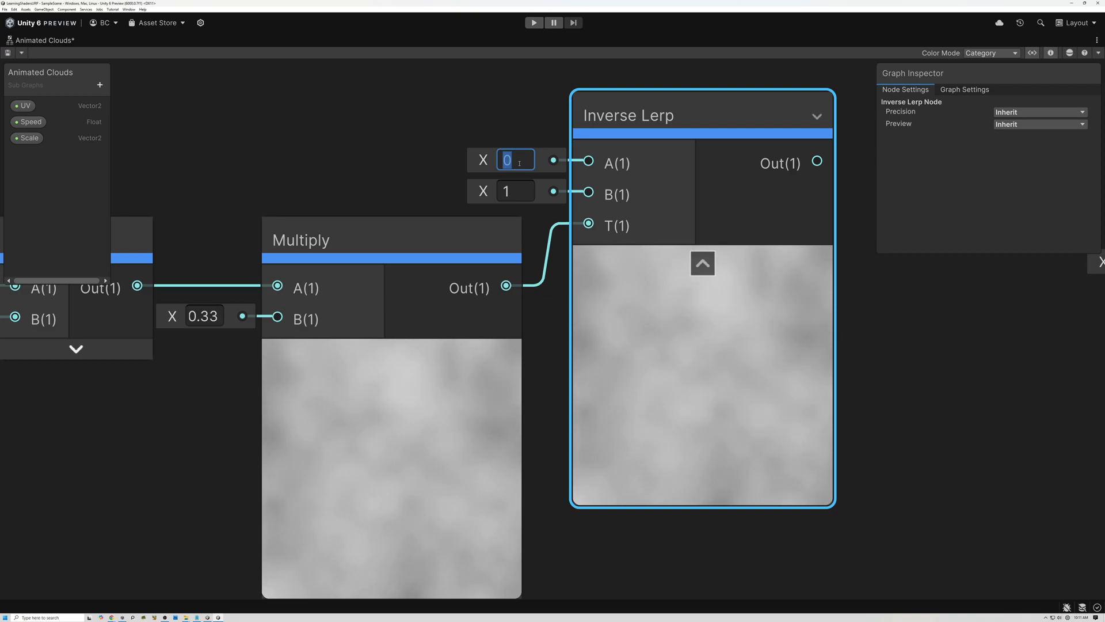
pyautogui.click(519, 164)
pyautogui.write('0.18')
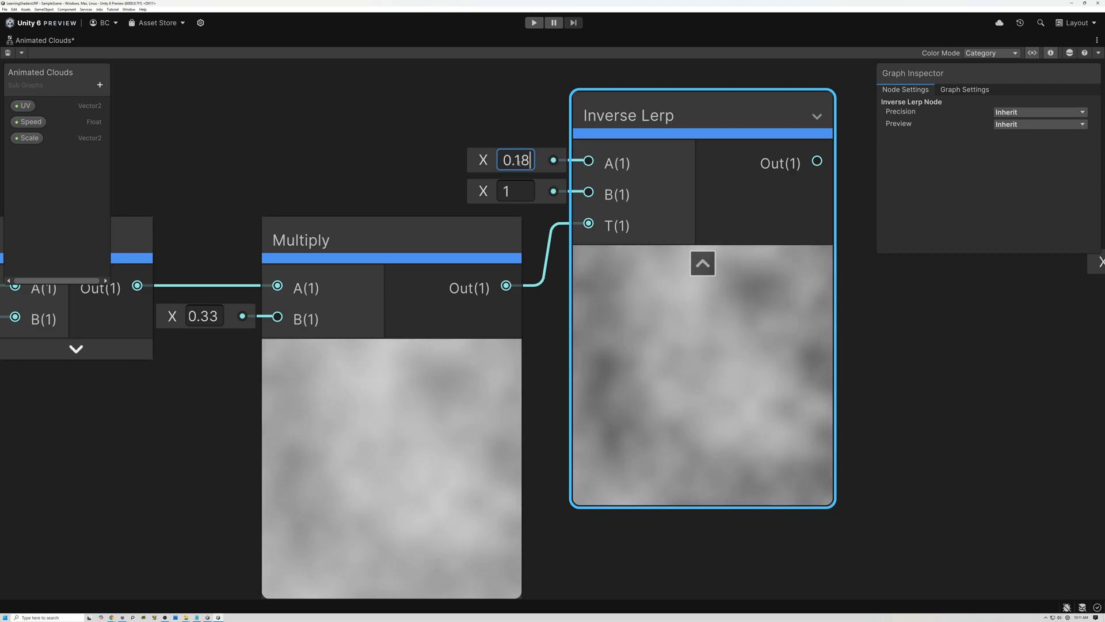
pyautogui.click(522, 191)
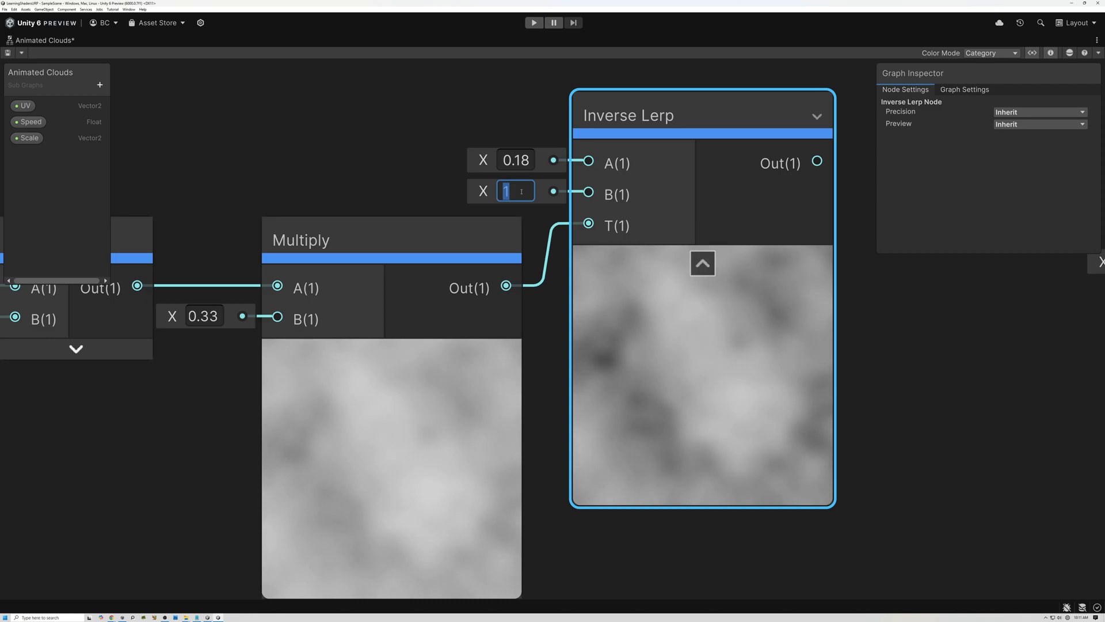
pyautogui.write('0.')
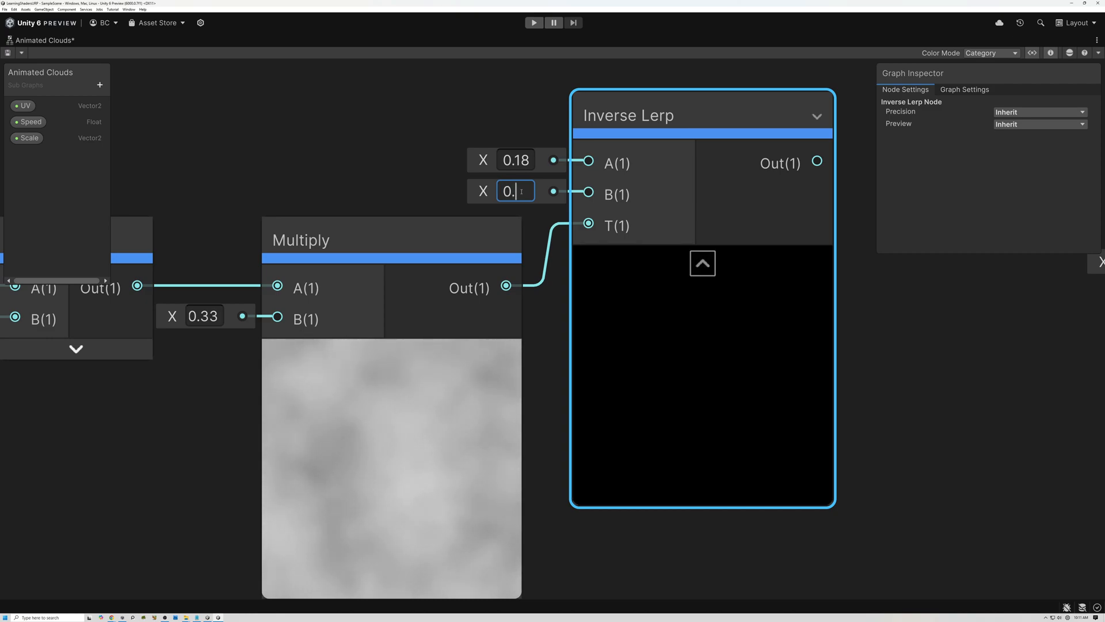
pyautogui.write('8')
pyautogui.scroll(-2, 546, 301)
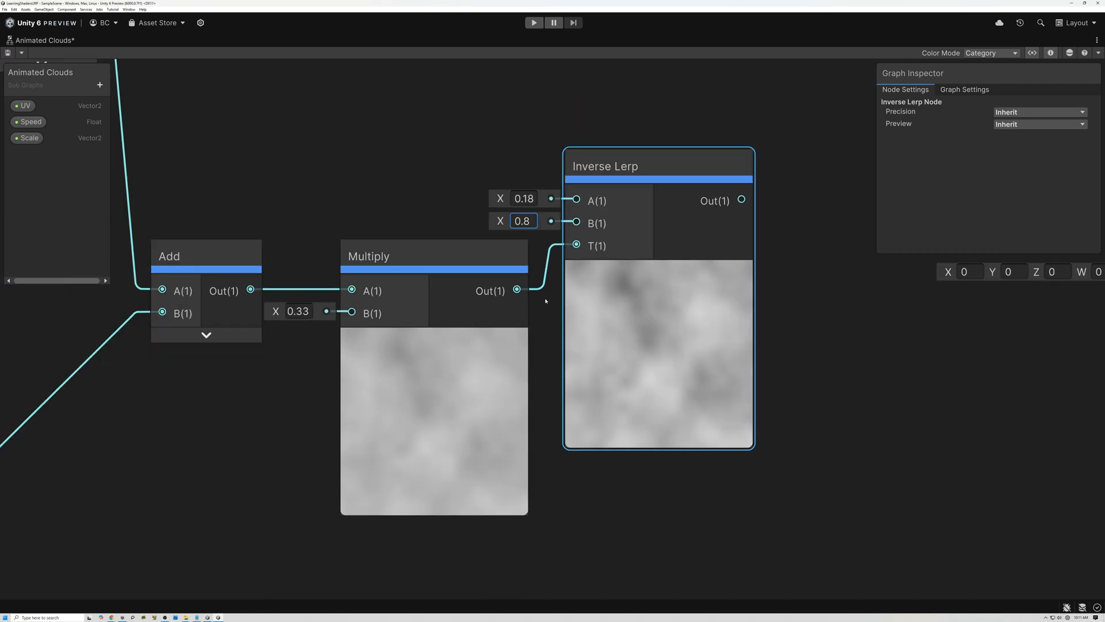
pyautogui.scroll(-1, 546, 300)
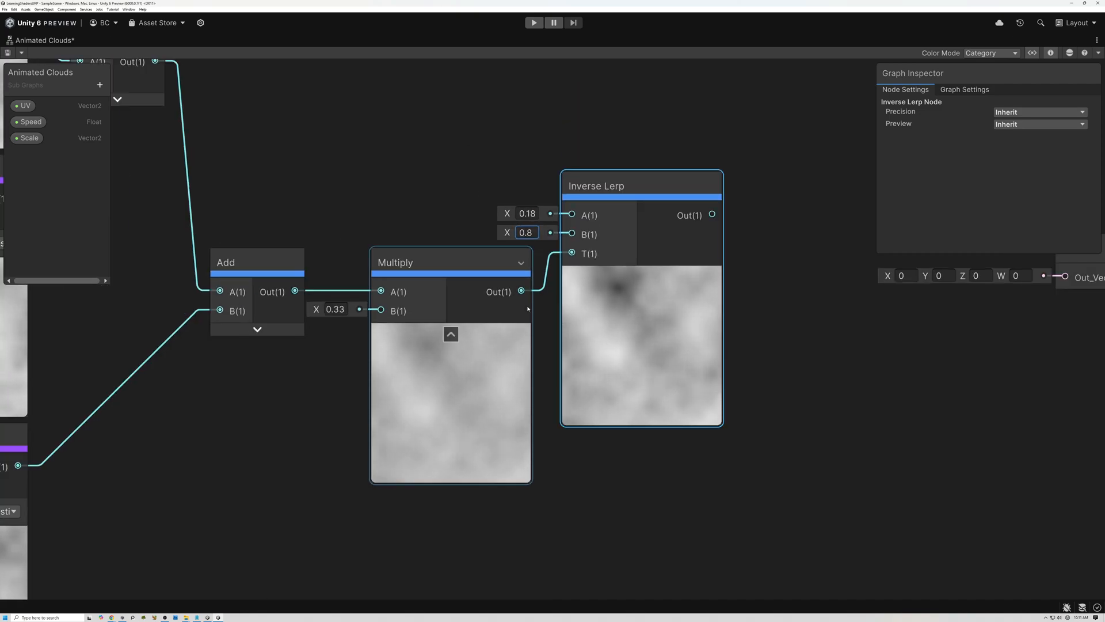
# Add a Saturate node fed by the Inverse Lerp output and line it up beside the Inverse Lerp node
pyautogui.moveTo(719, 235); pyautogui.dragTo(528, 252, button='middle')
pyautogui.moveTo(519, 238); pyautogui.dragTo(568, 236)
pyautogui.write('sa')
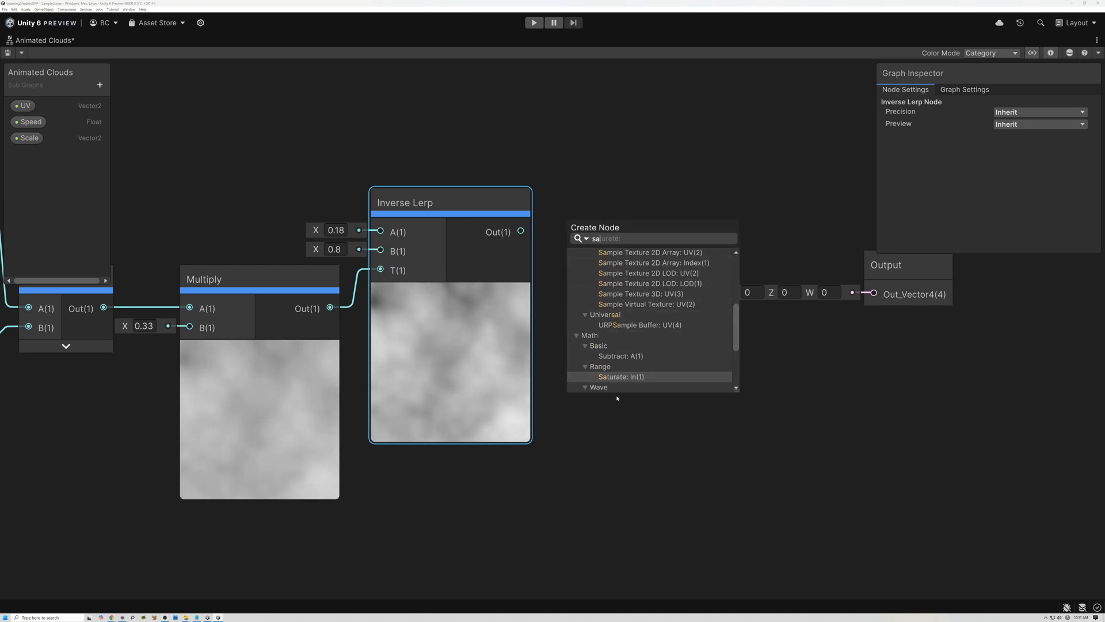
pyautogui.press('Return')
pyautogui.moveTo(578, 212); pyautogui.dragTo(570, 206)
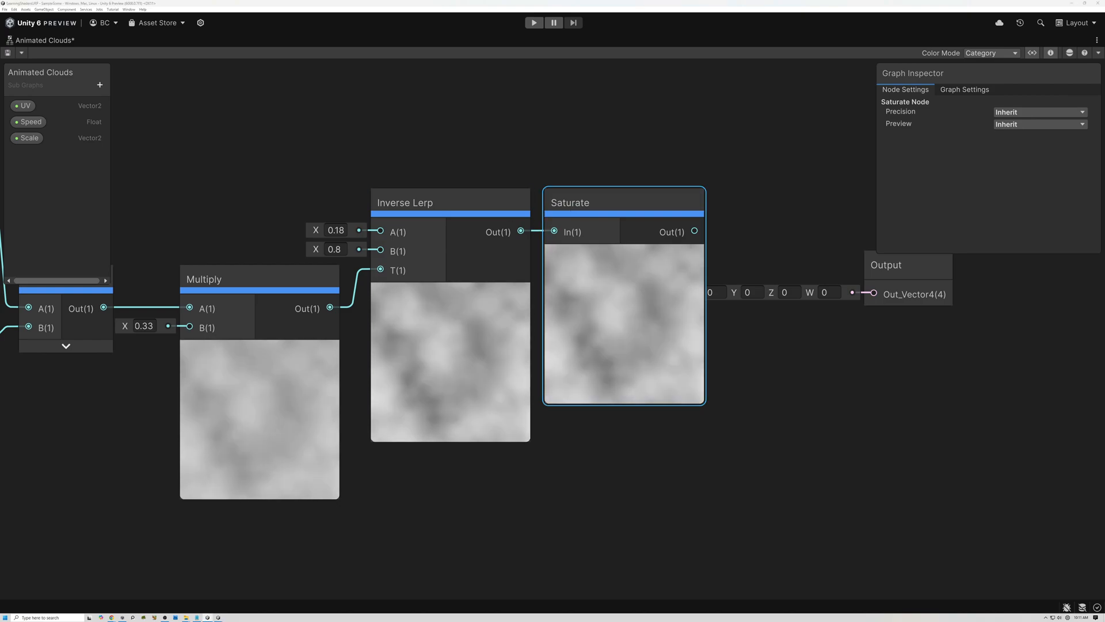
# Add a Power node with the Saturate output connected to A and set its B input to 2.2
pyautogui.moveTo(703, 235); pyautogui.dragTo(739, 254)
pyautogui.write('power')
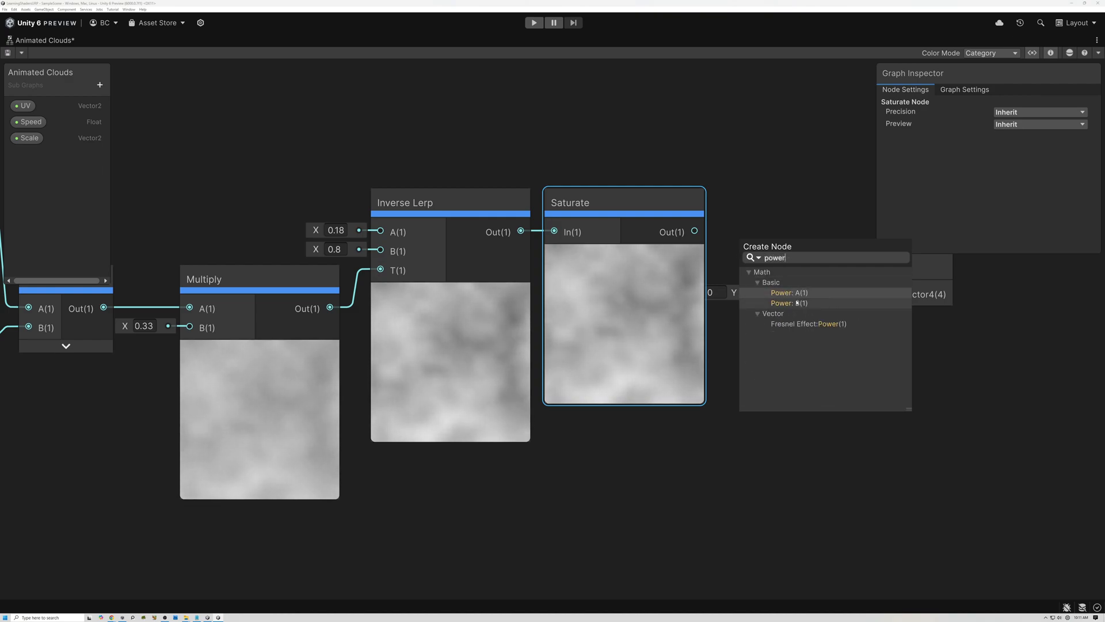
pyautogui.click(789, 292)
pyautogui.click(701, 287)
pyautogui.write('.2')
pyautogui.press('Return')
# Move the Output node farther from the Power node and line the Power node up with Saturate
pyautogui.moveTo(998, 258); pyautogui.dragTo(739, 246, button='middle')
pyautogui.moveTo(662, 253); pyautogui.dragTo(1021, 295)
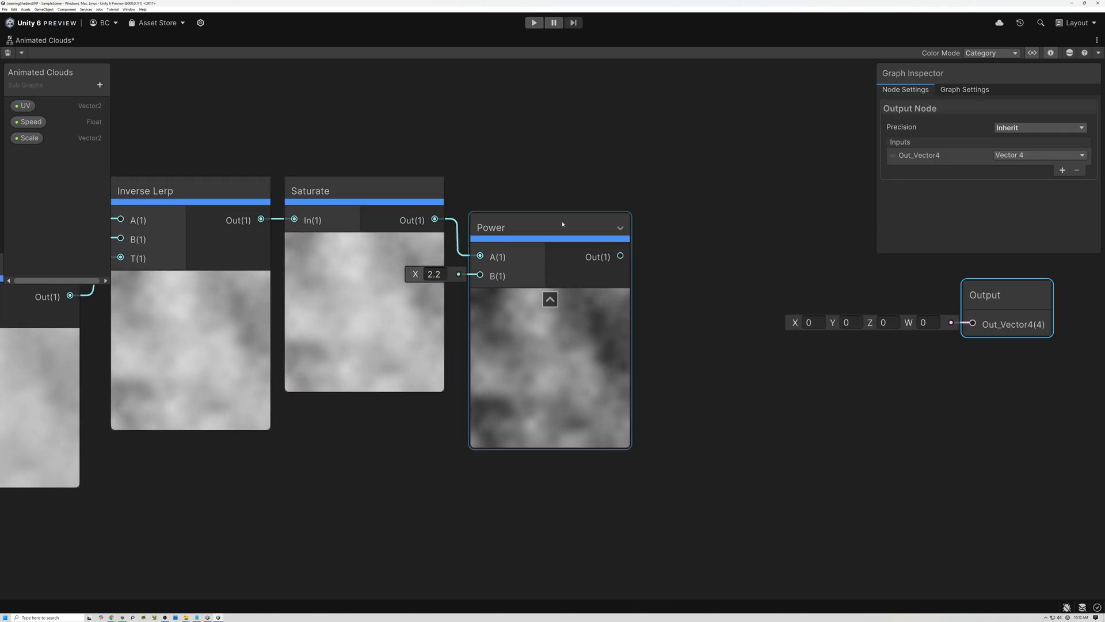
pyautogui.moveTo(554, 230); pyautogui.dragTo(573, 194)
pyautogui.scroll(4, 582, 305)
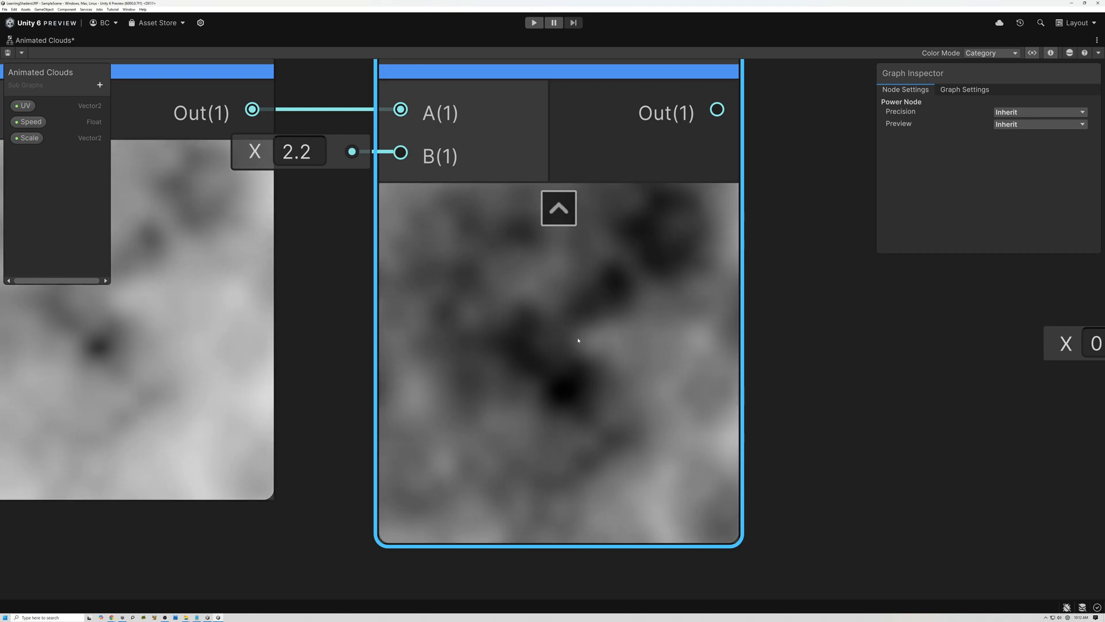
# Collapse the previews of the three Simple Noise nodes and the Multiply, Inverse Lerp, Saturate and Power nodes
pyautogui.scroll(-6, 577, 342)
pyautogui.scroll(-2, 578, 342)
pyautogui.moveTo(622, 353); pyautogui.dragTo(992, 331, button='middle')
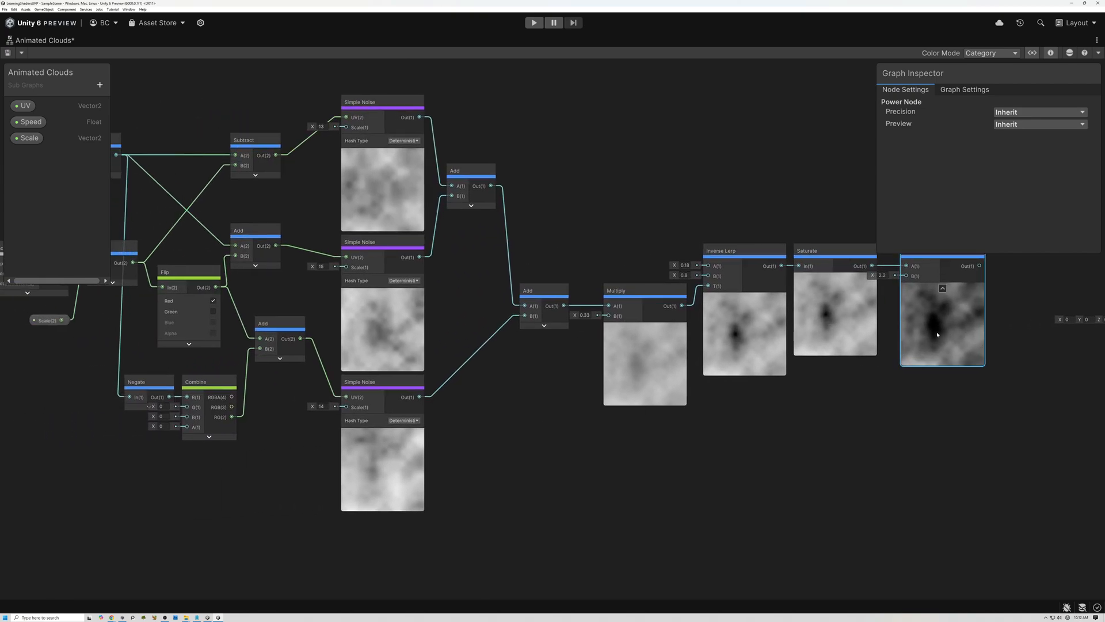
pyautogui.click(383, 154)
pyautogui.click(383, 294)
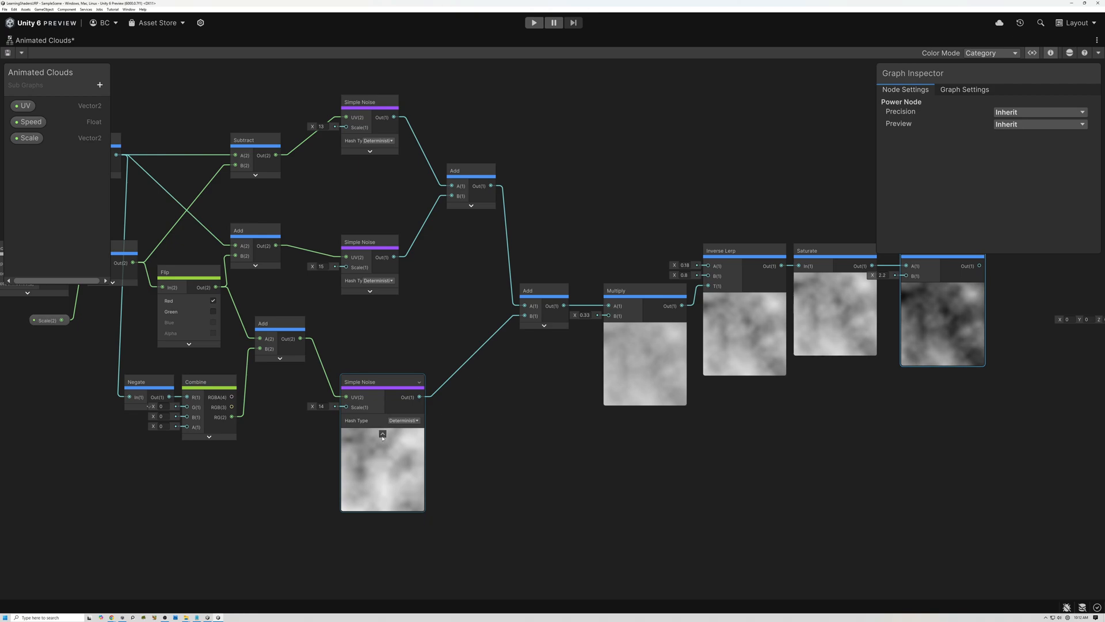
pyautogui.click(382, 434)
pyautogui.click(646, 328)
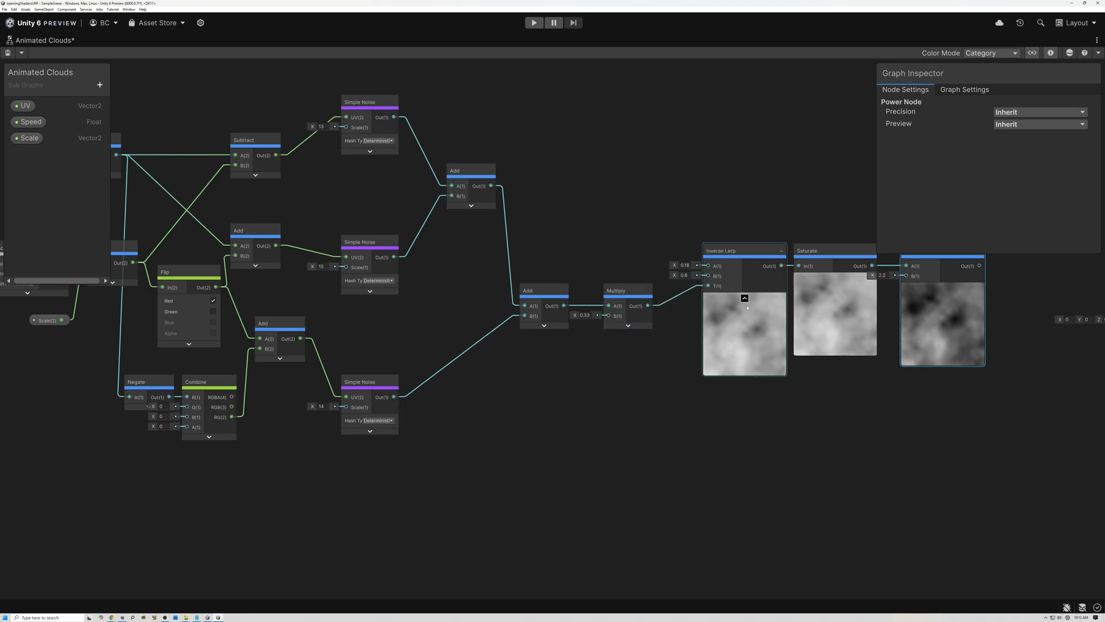
pyautogui.click(744, 297)
pyautogui.click(835, 279)
pyautogui.moveTo(812, 318); pyautogui.dragTo(526, 350, button='middle')
pyautogui.click(655, 322)
# Add two Color properties to the sub graph, named Color1 and Color2
pyautogui.moveTo(429, 259); pyautogui.dragTo(373, 321, button='middle')
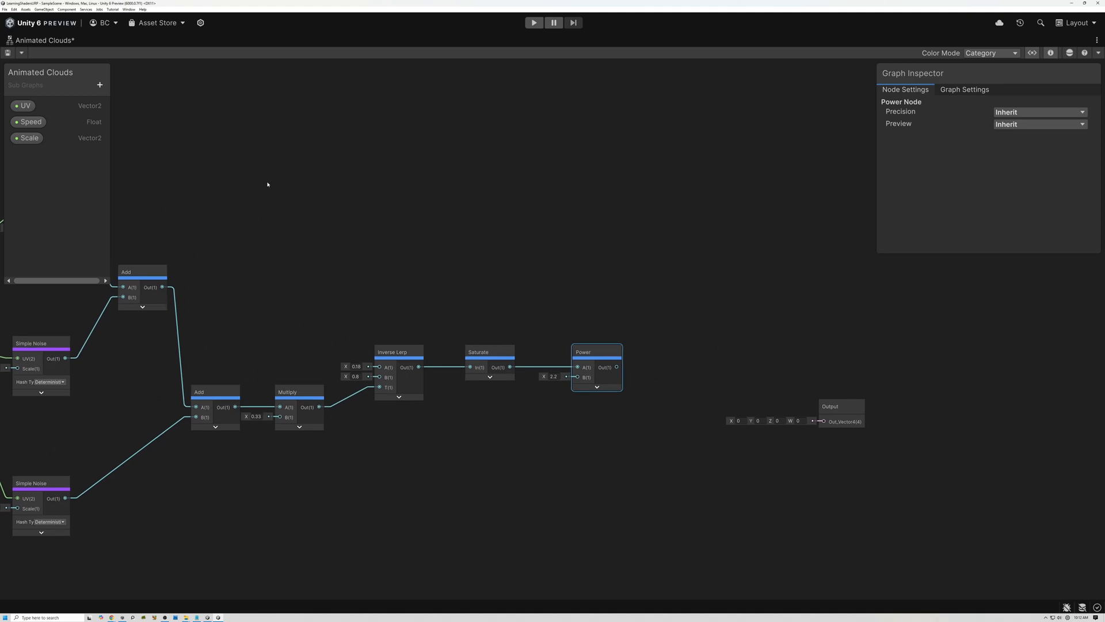
pyautogui.click(100, 86)
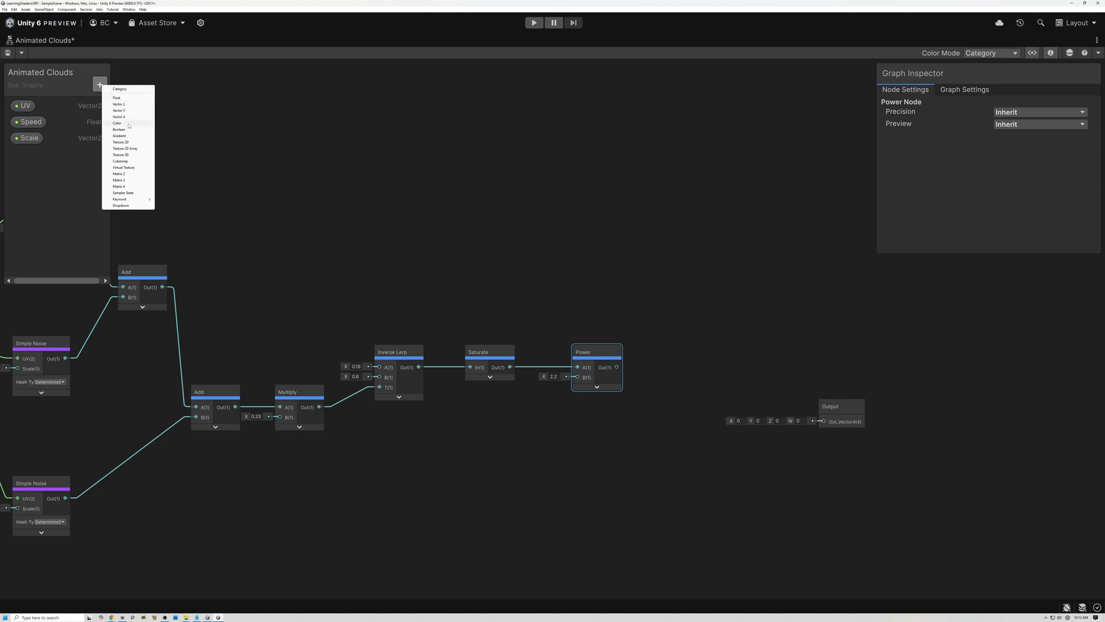
pyautogui.click(129, 124)
pyautogui.write('Color1')
pyautogui.press('Return')
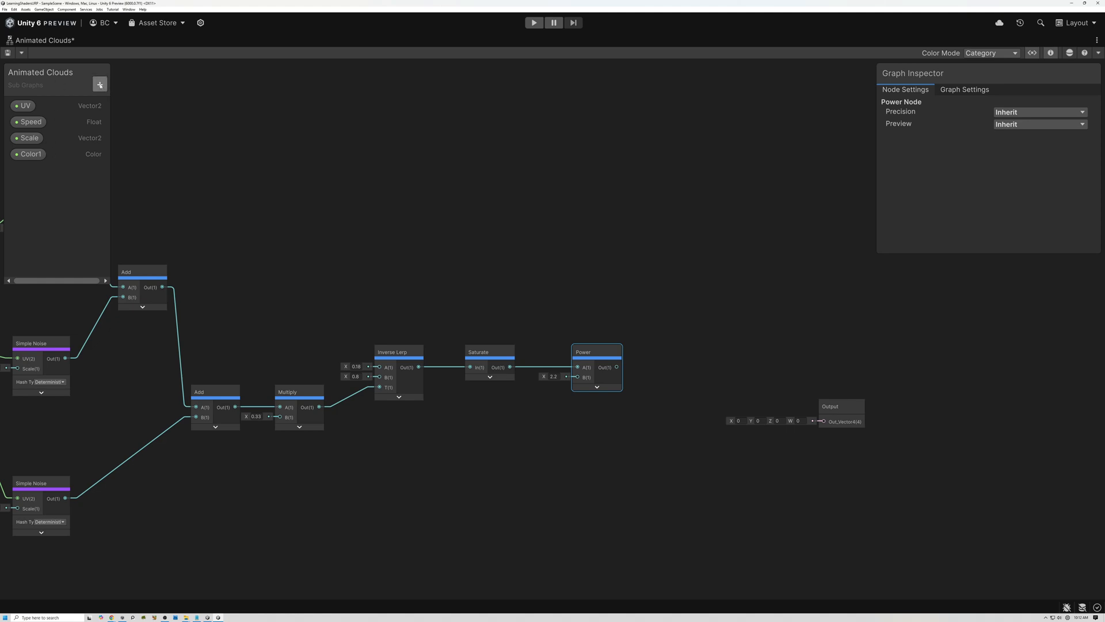
pyautogui.click(99, 85)
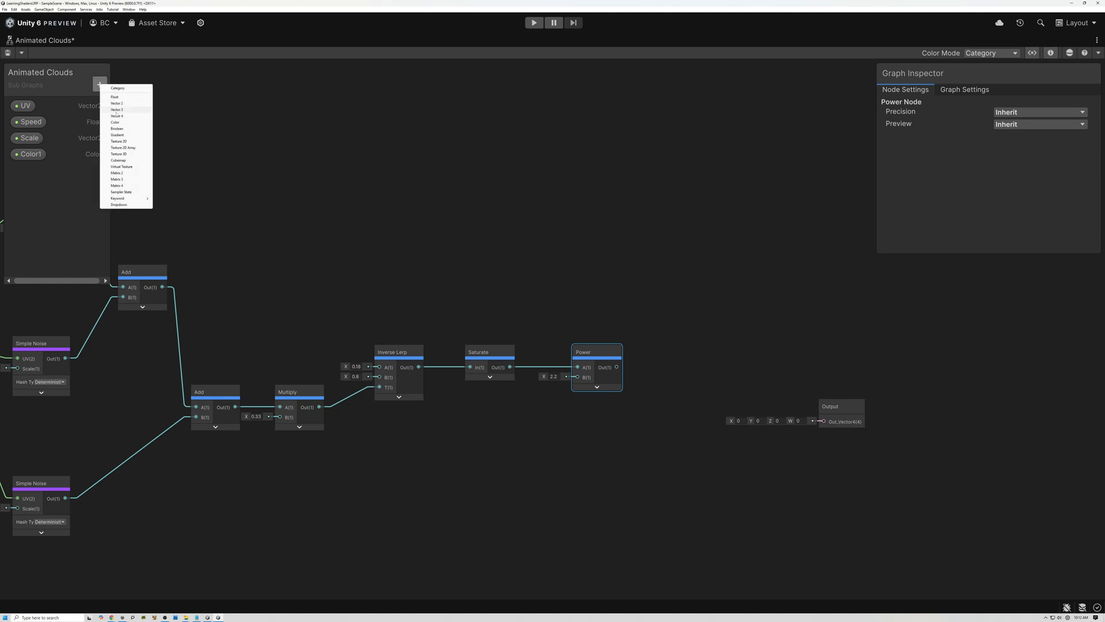
pyautogui.click(115, 122)
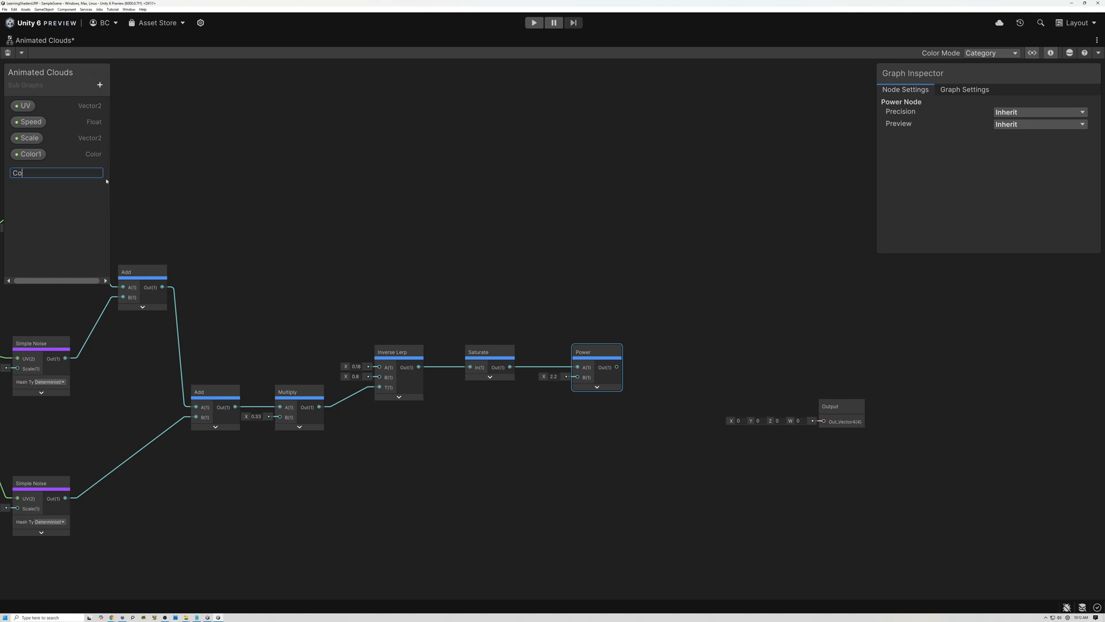
pyautogui.write('2')
pyautogui.press('Return')
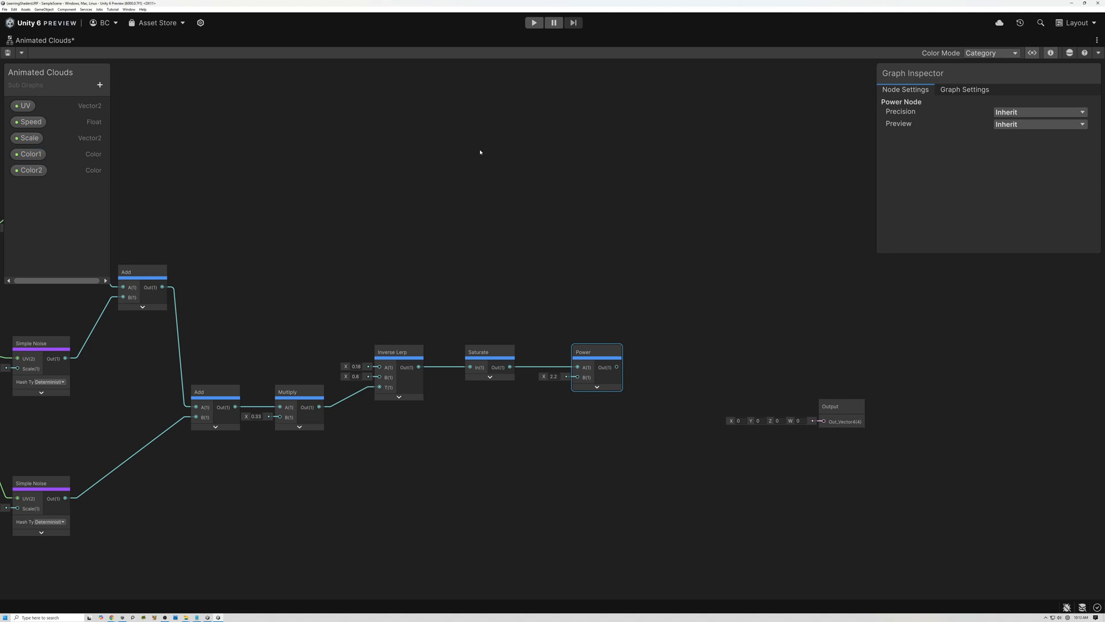
# Set the Color2 property's default value to white (FFFFFF)
pyautogui.click(30, 155)
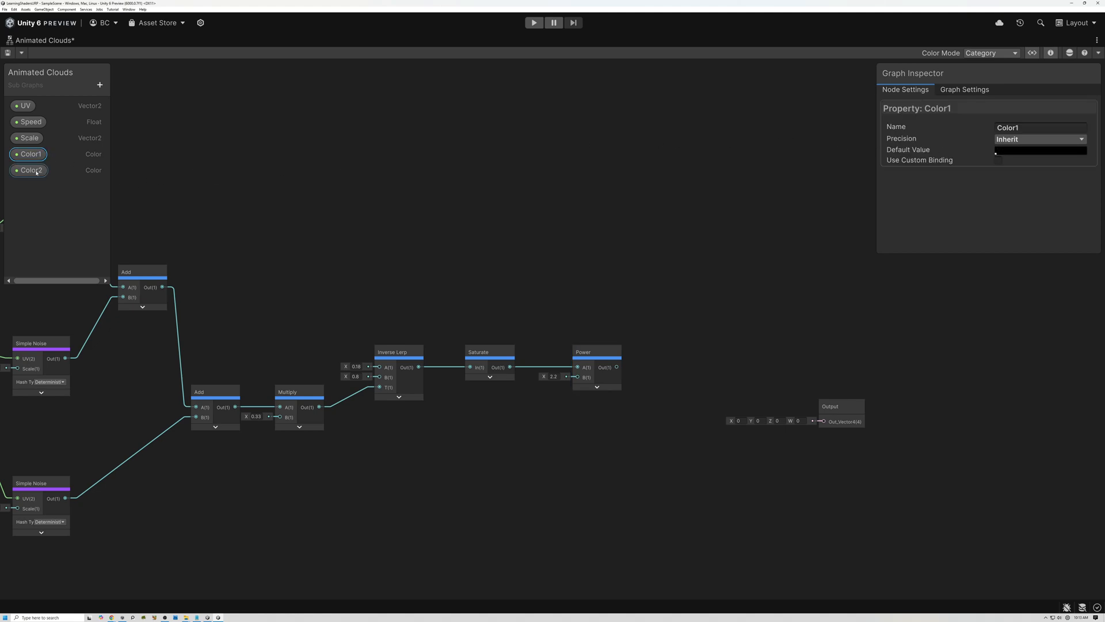
pyautogui.click(1019, 152)
pyautogui.moveTo(1019, 241); pyautogui.dragTo(1002, 208)
pyautogui.moveTo(1066, 153); pyautogui.dragTo(1051, 155)
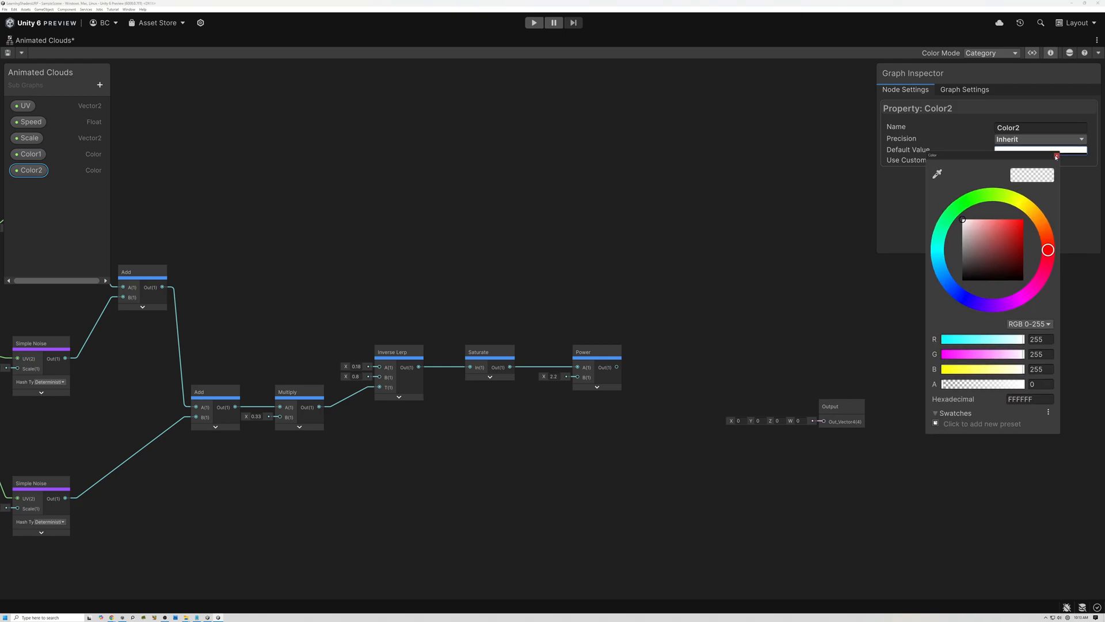
pyautogui.click(1056, 156)
# Place Color1 and Color2 property nodes above the Power node and add a Lerp node beside them
pyautogui.moveTo(23, 154); pyautogui.dragTo(609, 252)
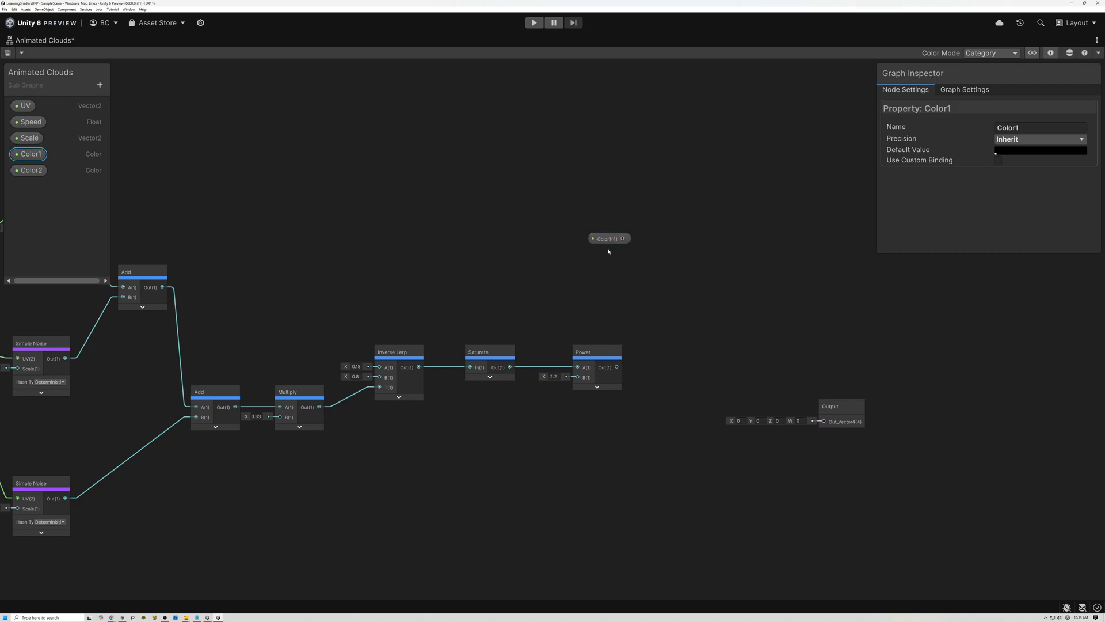
pyautogui.moveTo(29, 170); pyautogui.dragTo(610, 268)
pyautogui.scroll(5, 671, 249)
pyautogui.press('space')
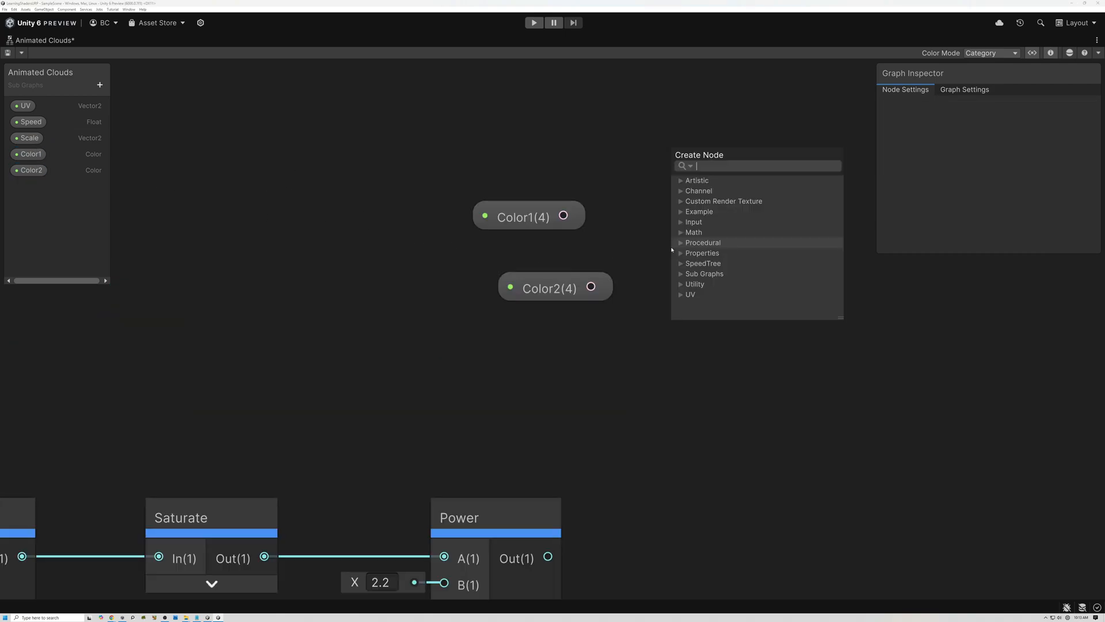
pyautogui.write('lerp')
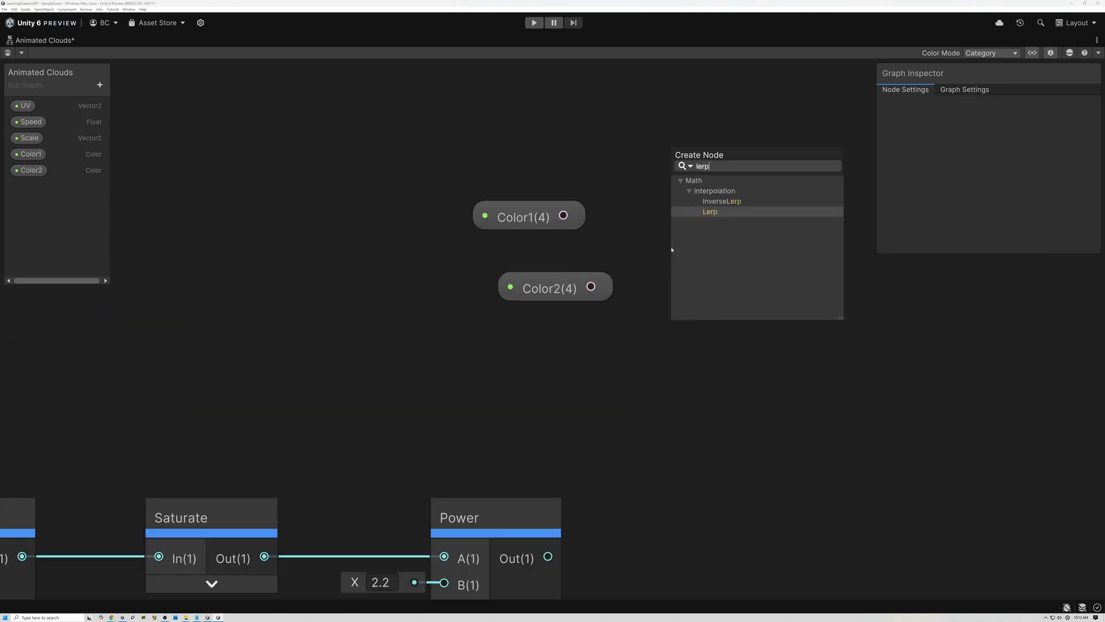
pyautogui.click(709, 213)
# Connect Color1 to the Lerp node's A input, Color2 to B and the Power output to T
pyautogui.moveTo(563, 216); pyautogui.dragTo(690, 325)
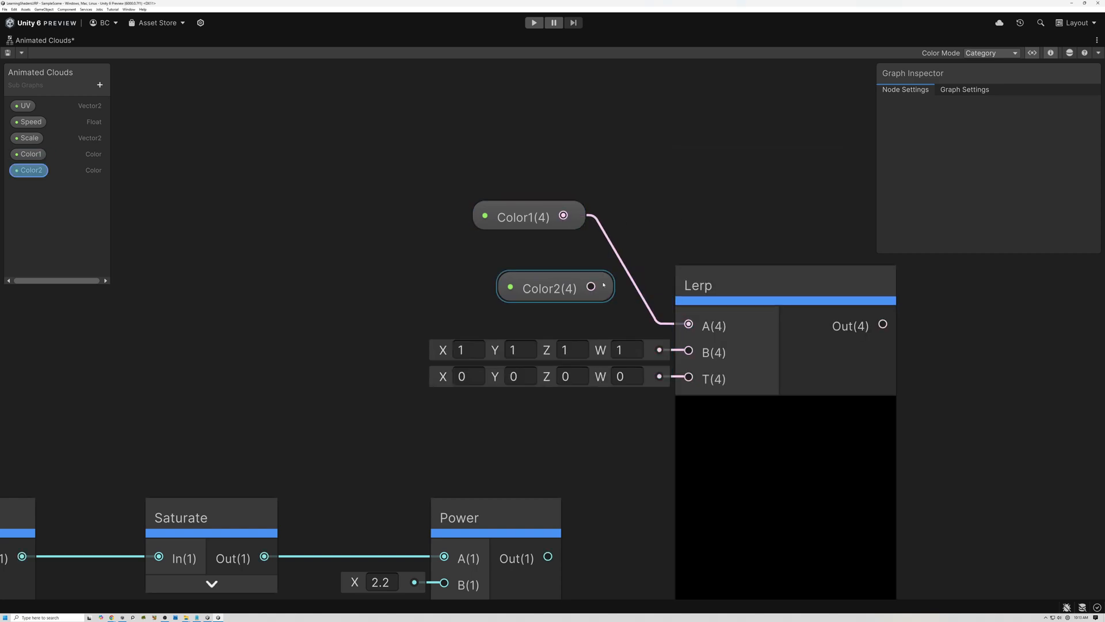
pyautogui.moveTo(591, 287); pyautogui.dragTo(688, 350)
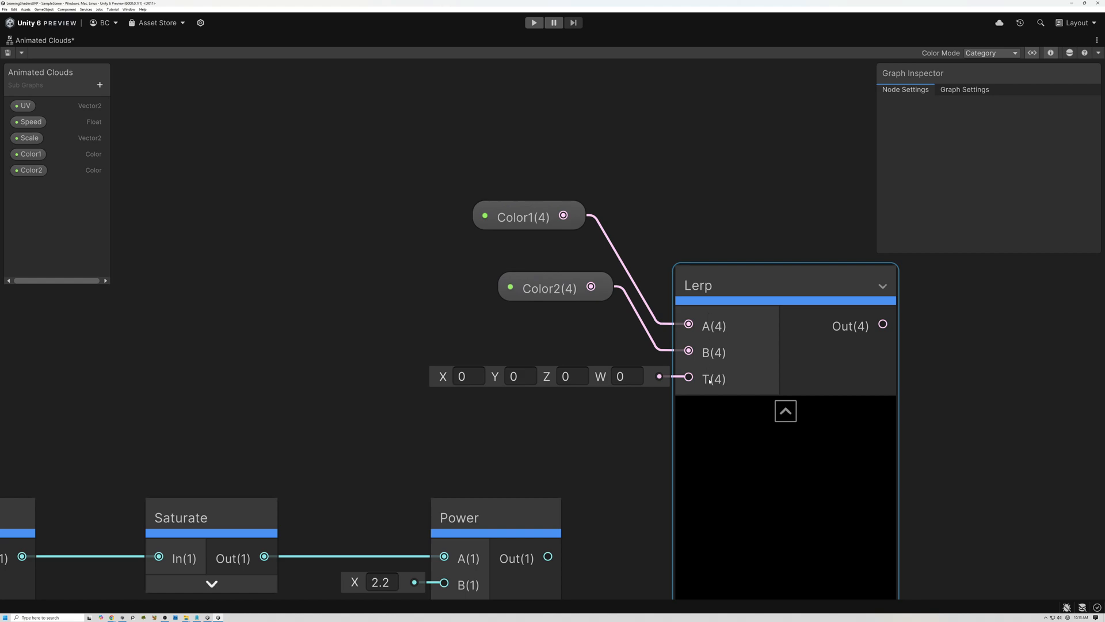
pyautogui.click(609, 461)
pyautogui.moveTo(609, 461); pyautogui.dragTo(579, 353, button='middle')
pyautogui.moveTo(527, 430); pyautogui.dragTo(663, 251)
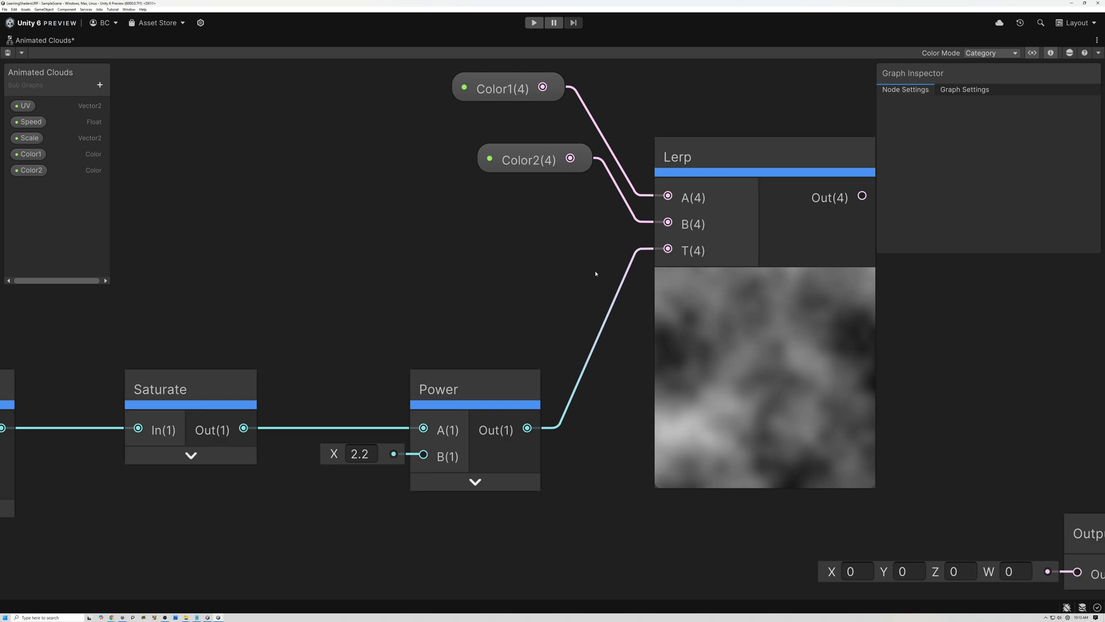
# Arrange the Color1 and Color2 nodes one above the other, beside the Lerp node's inputs
pyautogui.moveTo(591, 258); pyautogui.dragTo(468, 286, button='middle')
pyautogui.moveTo(420, 197); pyautogui.dragTo(376, 300)
pyautogui.moveTo(375, 119); pyautogui.dragTo(372, 190)
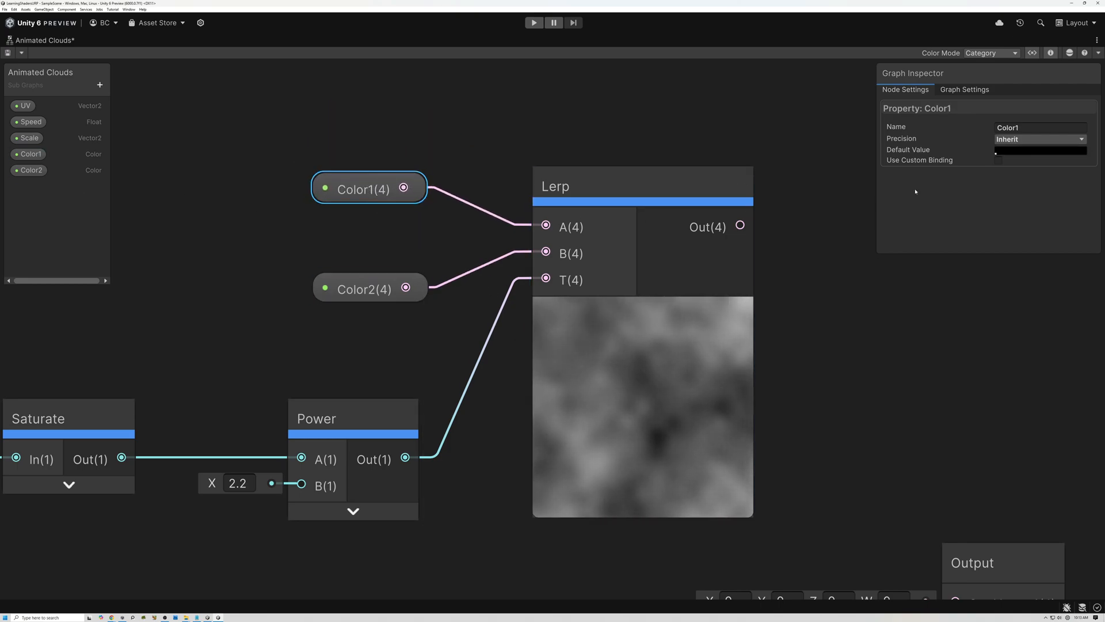
# Try an orange default value for Color1 and a purple default value for Color2
pyautogui.click(1030, 151)
pyautogui.moveTo(1030, 190); pyautogui.dragTo(1078, 204)
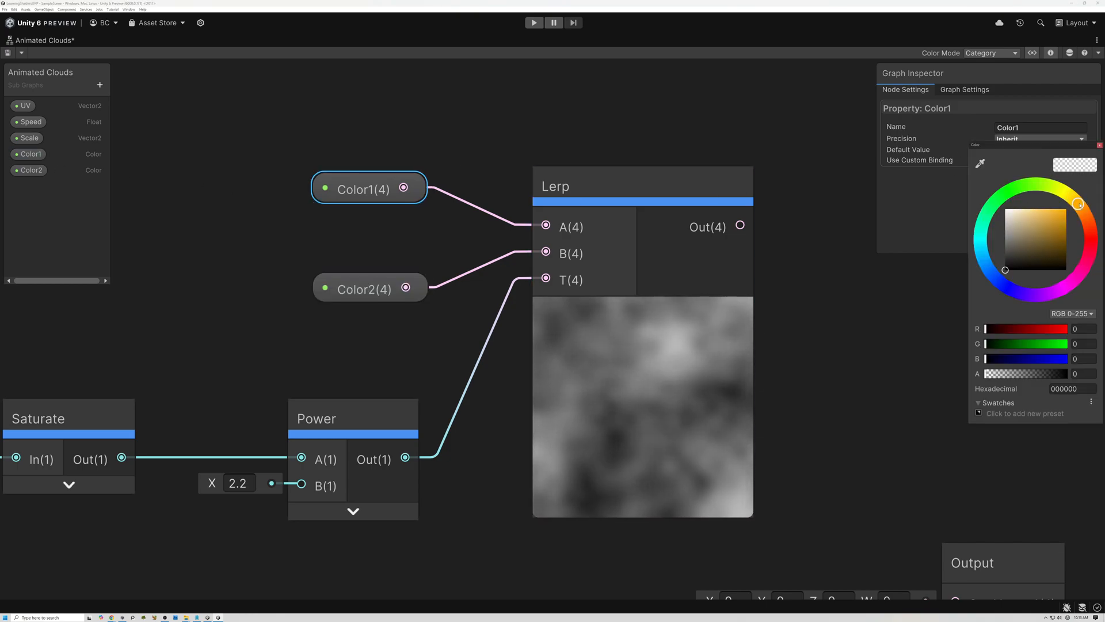
pyautogui.click(1099, 145)
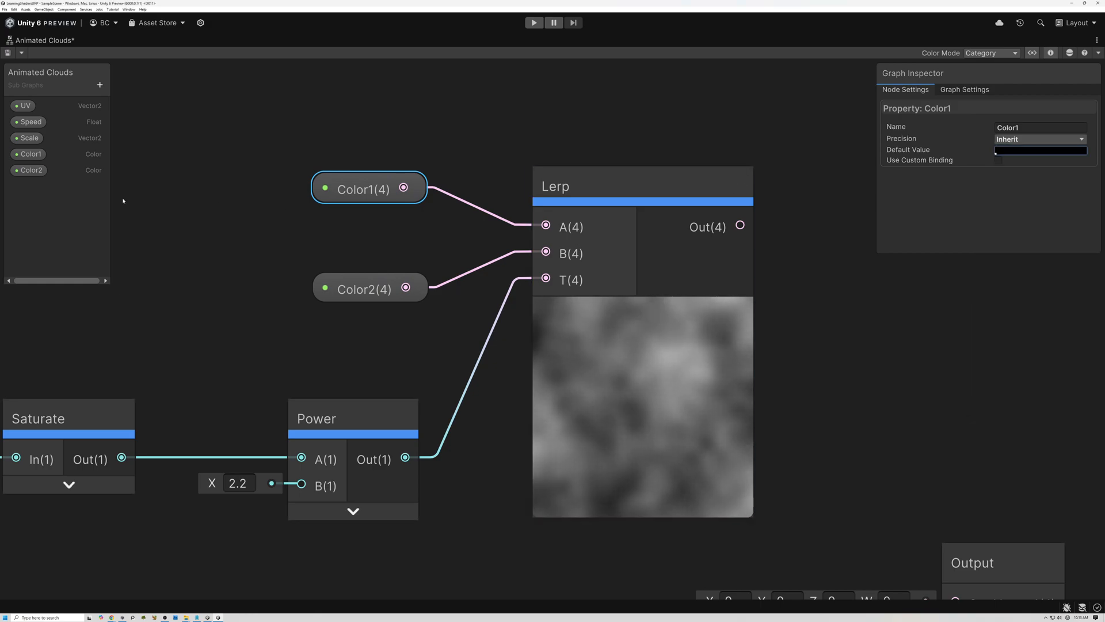
pyautogui.click(20, 170)
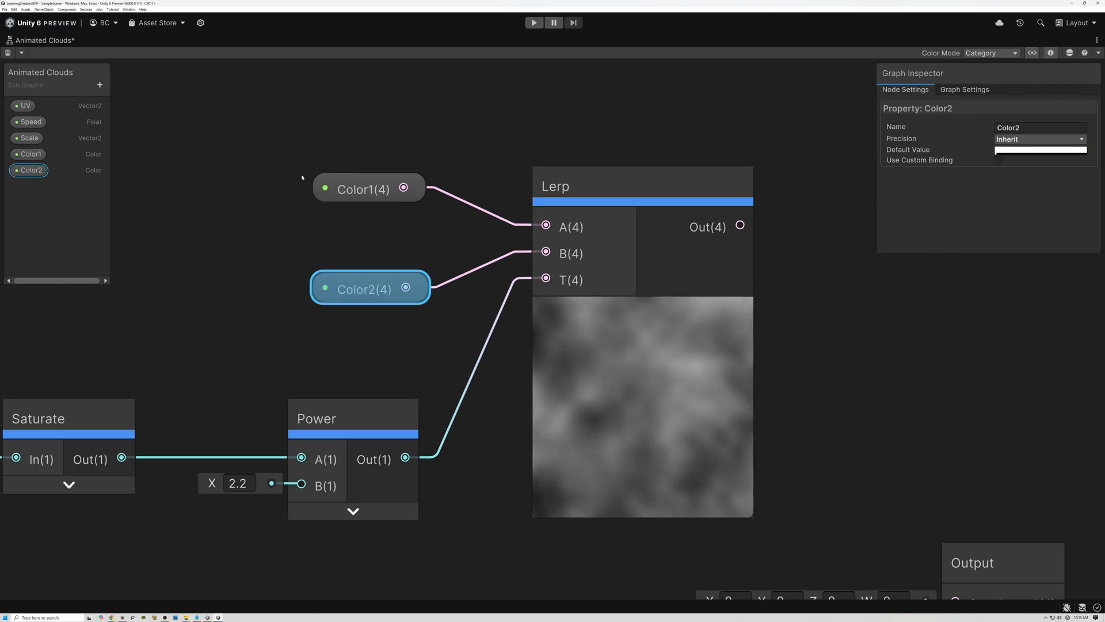
pyautogui.click(1014, 150)
pyautogui.click(1042, 295)
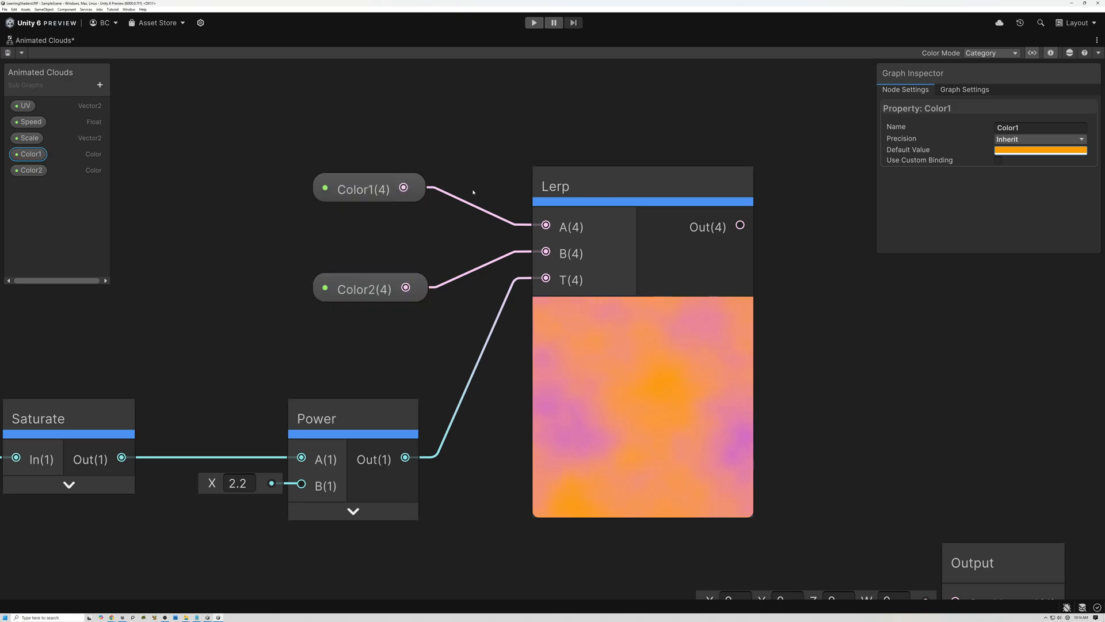
# Set the Color1 property's default value to black
pyautogui.click(1023, 151)
pyautogui.moveTo(1036, 230); pyautogui.dragTo(1005, 270)
pyautogui.click(1100, 146)
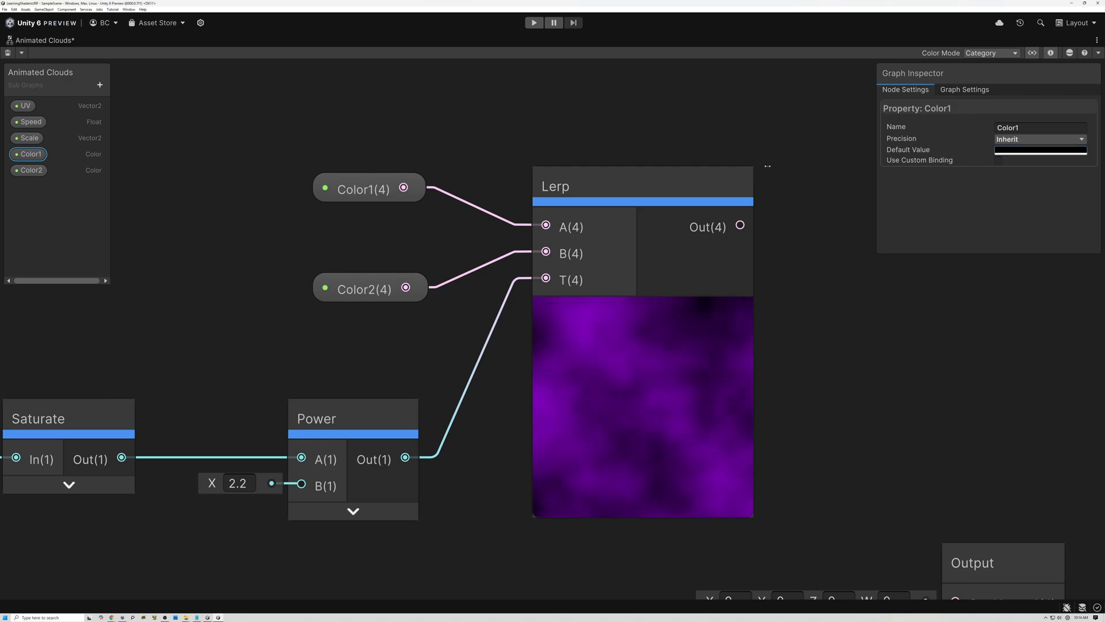
# Set the Color2 property's default value to white
pyautogui.click(32, 171)
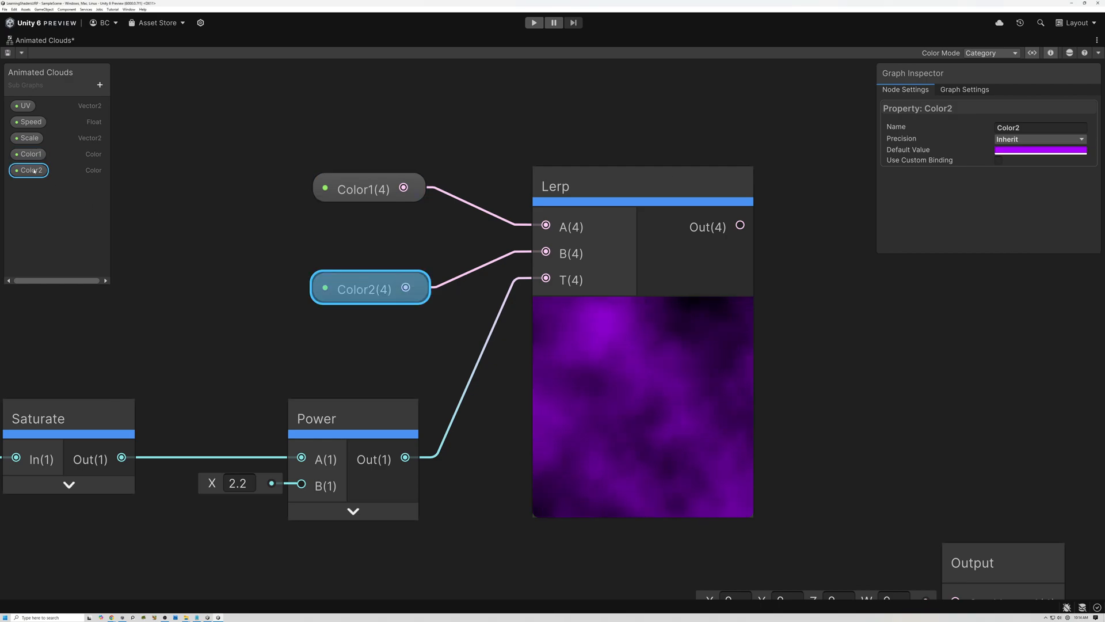
pyautogui.click(1037, 150)
pyautogui.moveTo(1029, 228); pyautogui.dragTo(605, 363)
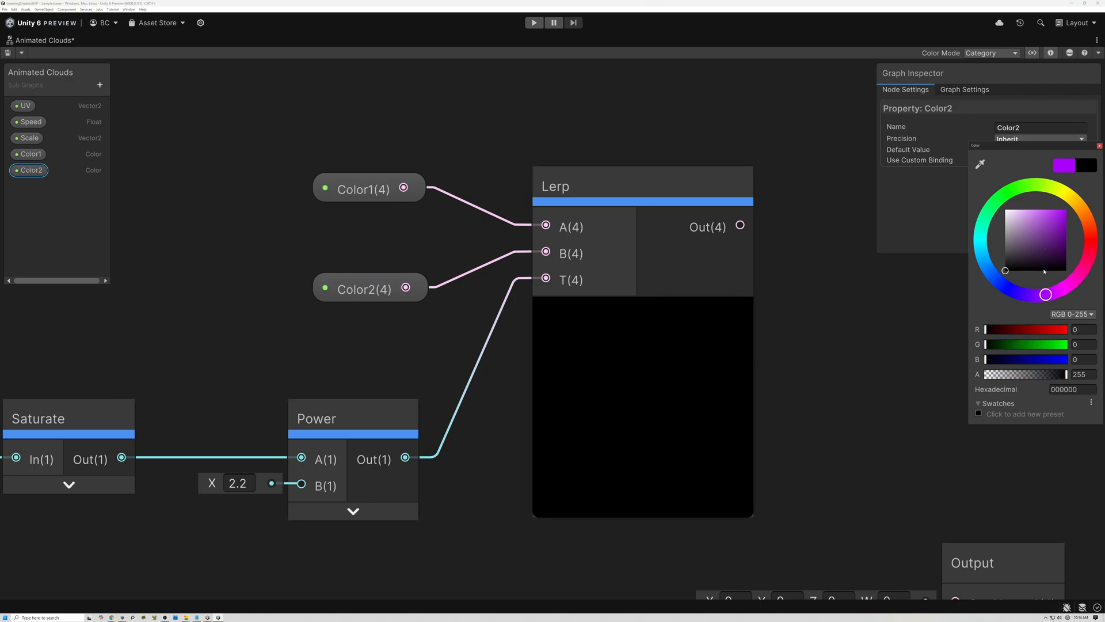
pyautogui.moveTo(1009, 230); pyautogui.dragTo(992, 193)
pyautogui.click(1100, 147)
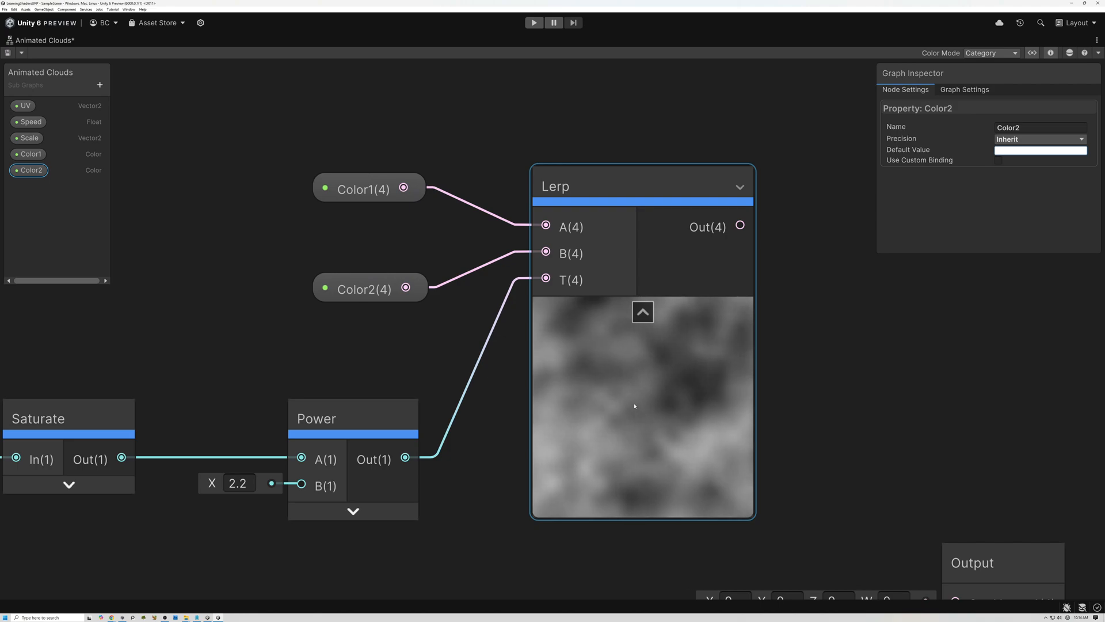
# Place the Output node beside the Lerp node, connect the Lerp output to it and rename its input Out
pyautogui.scroll(-3, 634, 406)
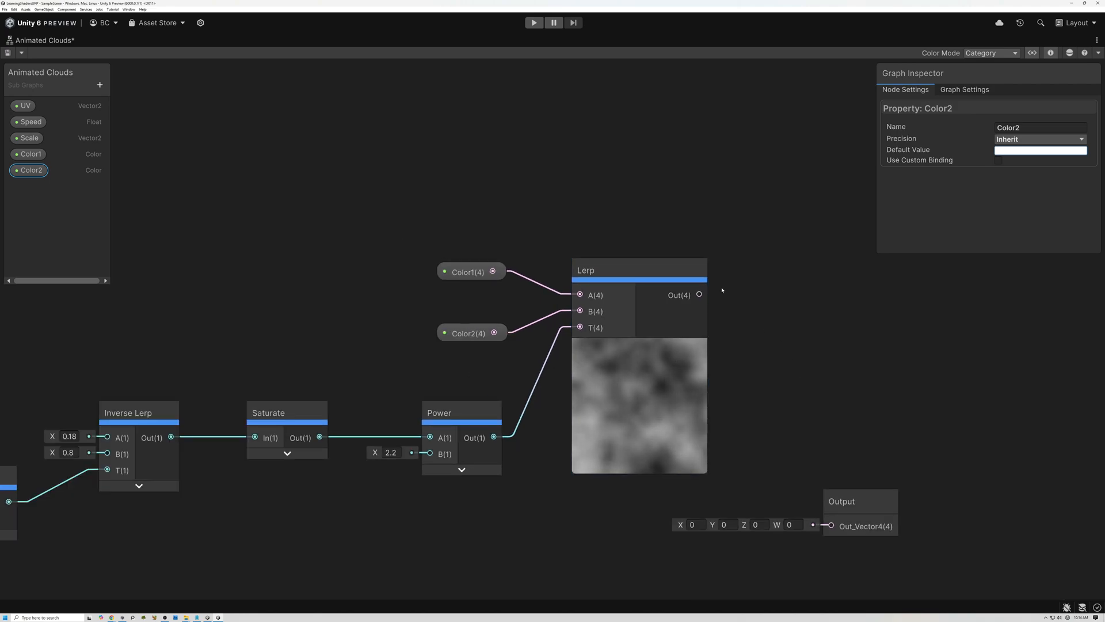
pyautogui.moveTo(699, 294); pyautogui.dragTo(776, 283)
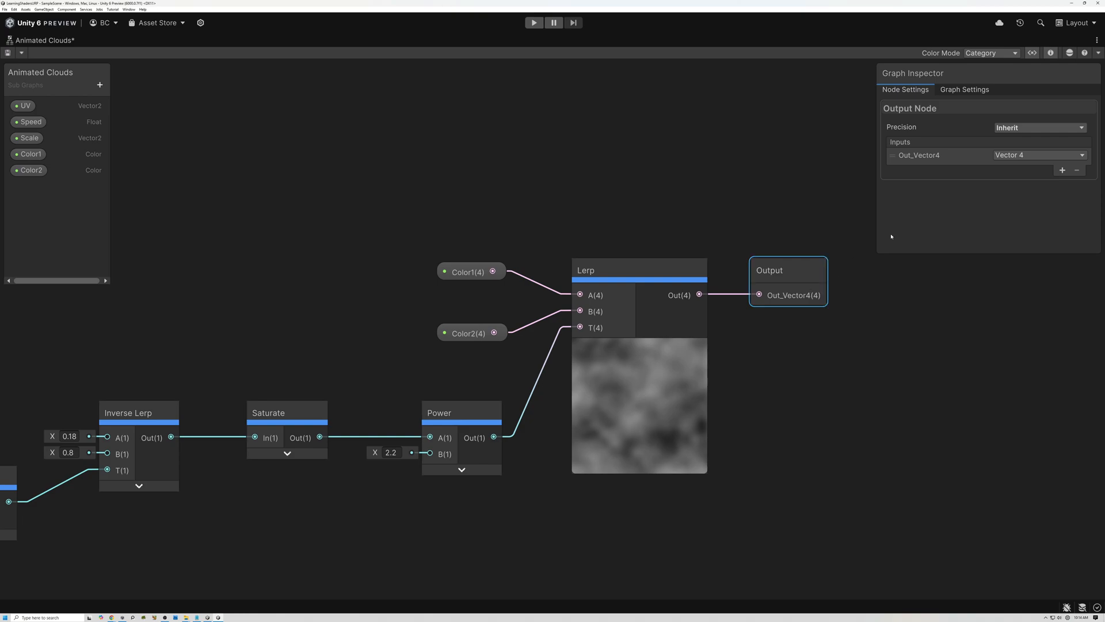
pyautogui.click(949, 155)
pyautogui.write('Out')
pyautogui.press('Return')
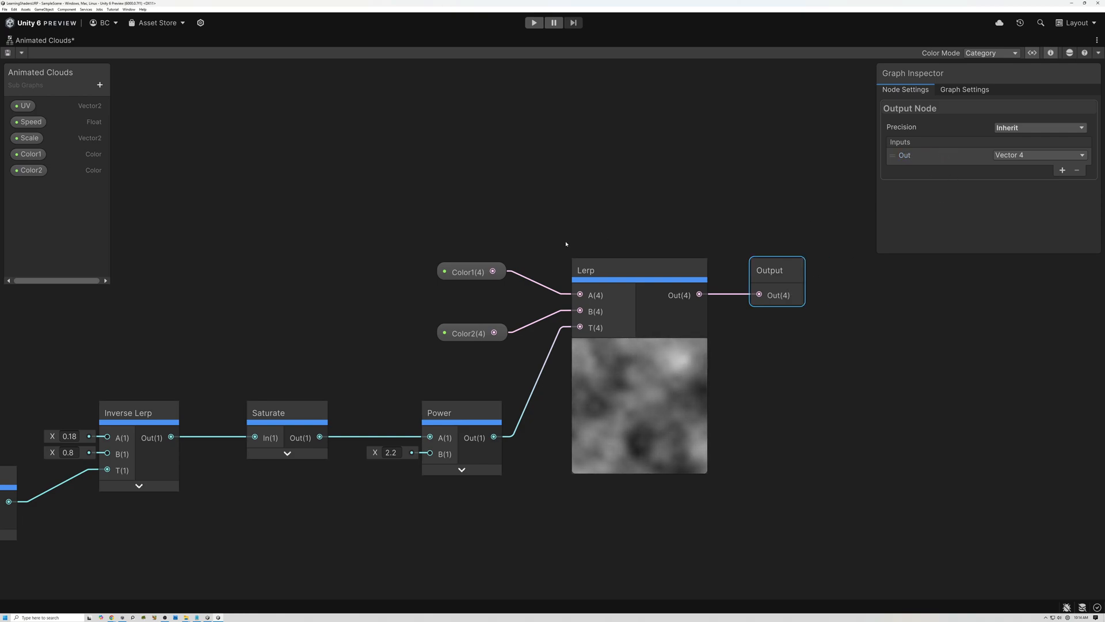
# Set the sub graph's category path to Procedural/Patterns
pyautogui.scroll(-3, 567, 234)
pyautogui.moveTo(444, 253); pyautogui.dragTo(687, 335, button='middle')
pyautogui.scroll(-2, 587, 330)
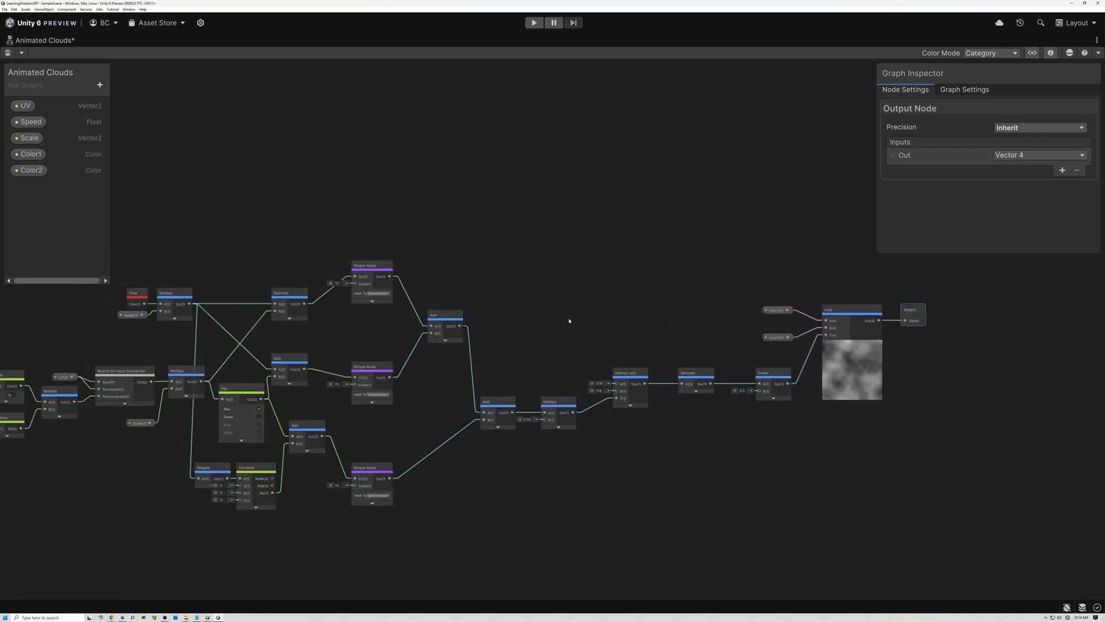
pyautogui.doubleClick(32, 86)
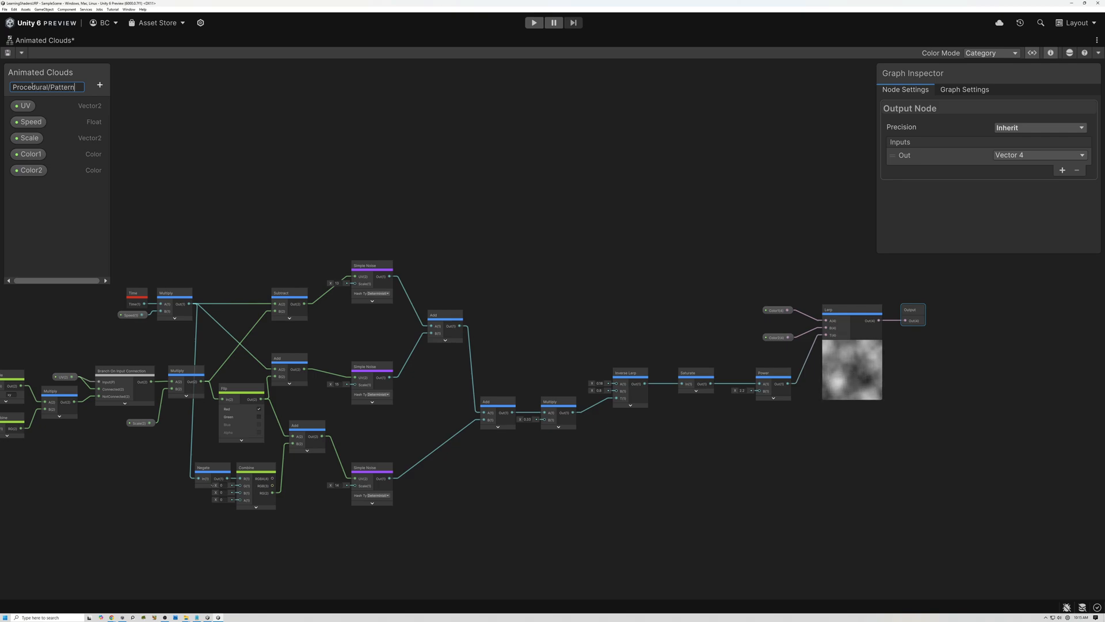
pyautogui.write('s')
pyautogui.press('Return')
pyautogui.click(393, 112)
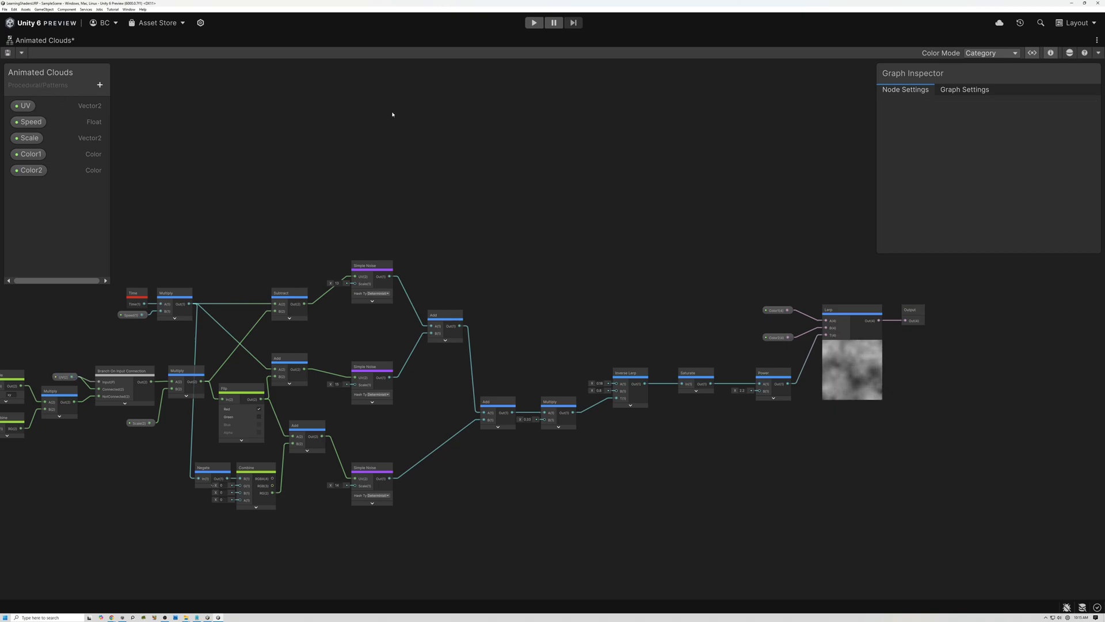
# Examine the Procedural category and its Patterns group in the list of nodes that can be created
pyautogui.press('space')
pyautogui.press('Escape')
pyautogui.press('space')
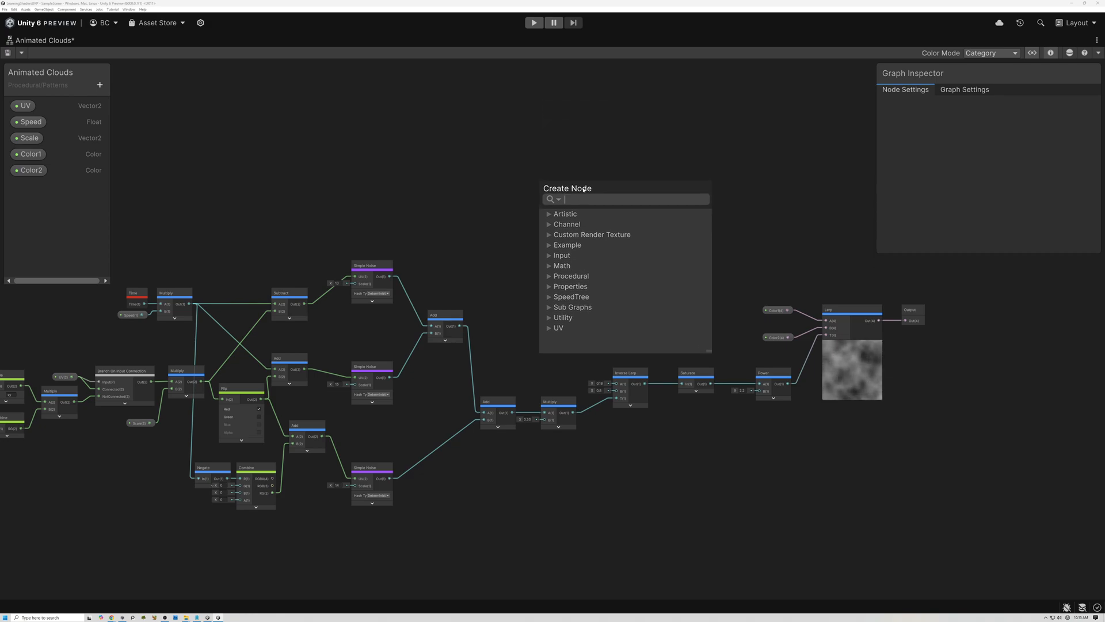
pyautogui.click(549, 276)
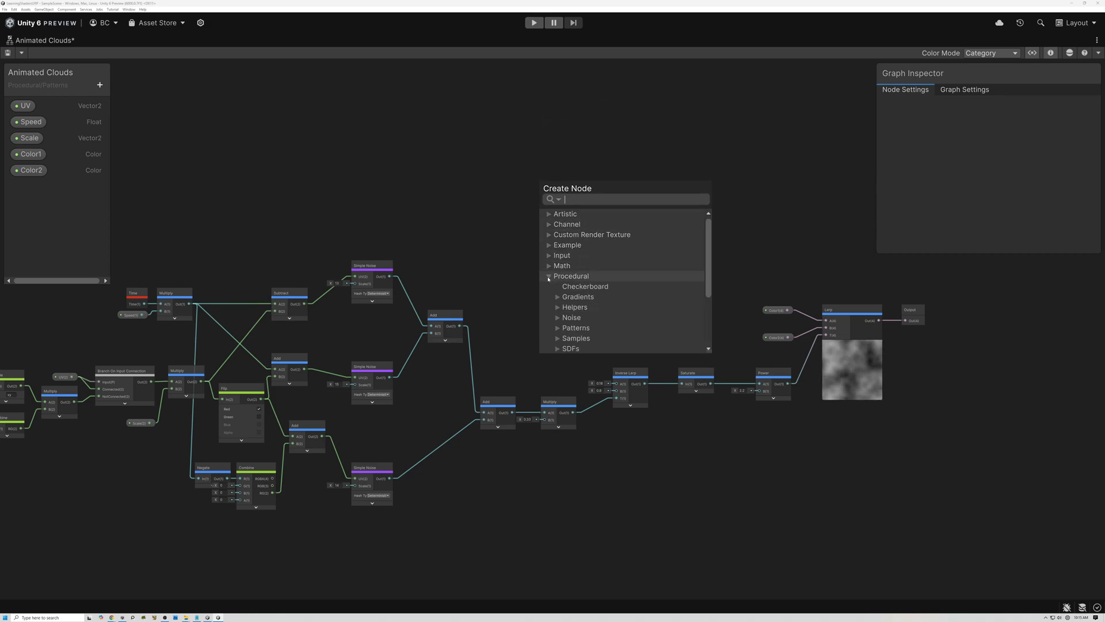
pyautogui.click(576, 328)
pyautogui.scroll(-3, 620, 299)
pyautogui.click(466, 203)
pyautogui.moveTo(560, 222); pyautogui.dragTo(441, 238, button='middle')
# Set the sub graph's preview mode to Preview2D in its graph settings
pyautogui.click(965, 89)
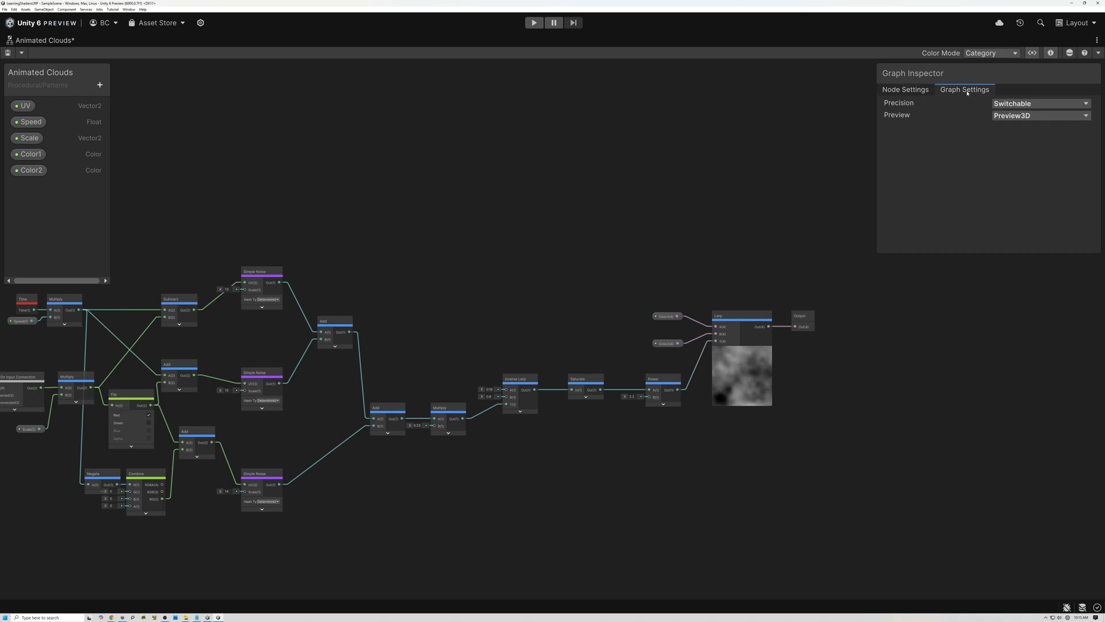
pyautogui.click(1010, 117)
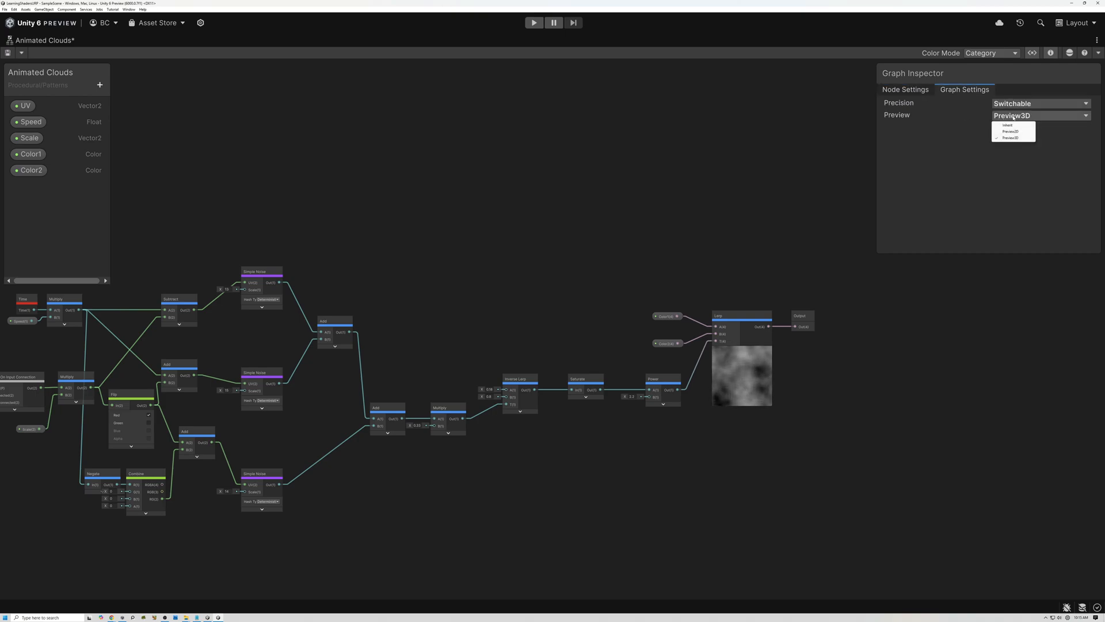
pyautogui.click(1013, 132)
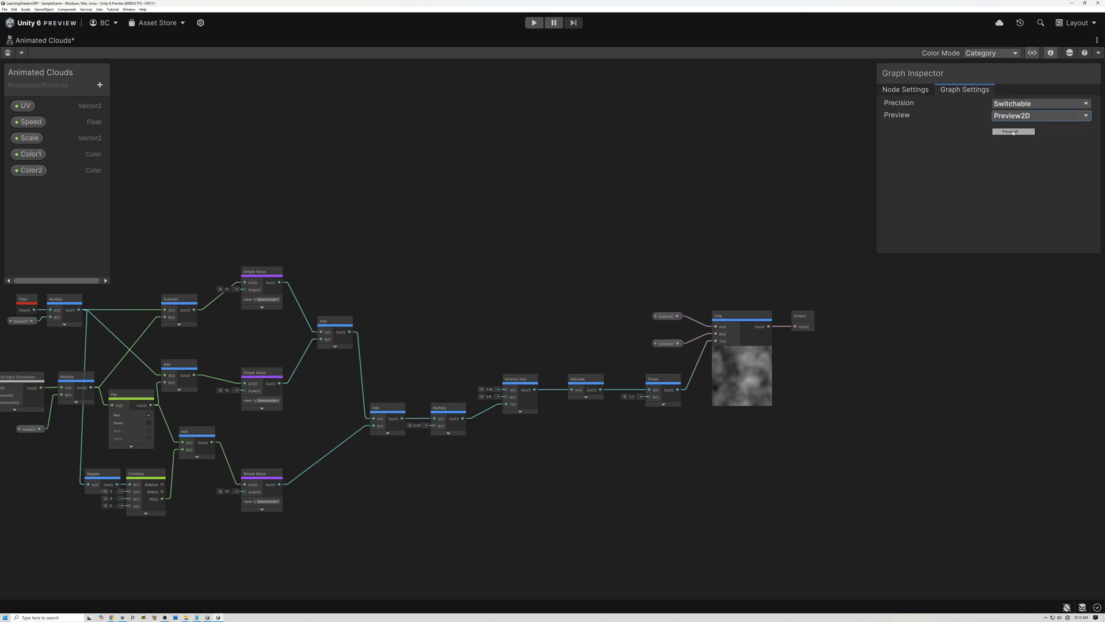
pyautogui.scroll(5, 743, 368)
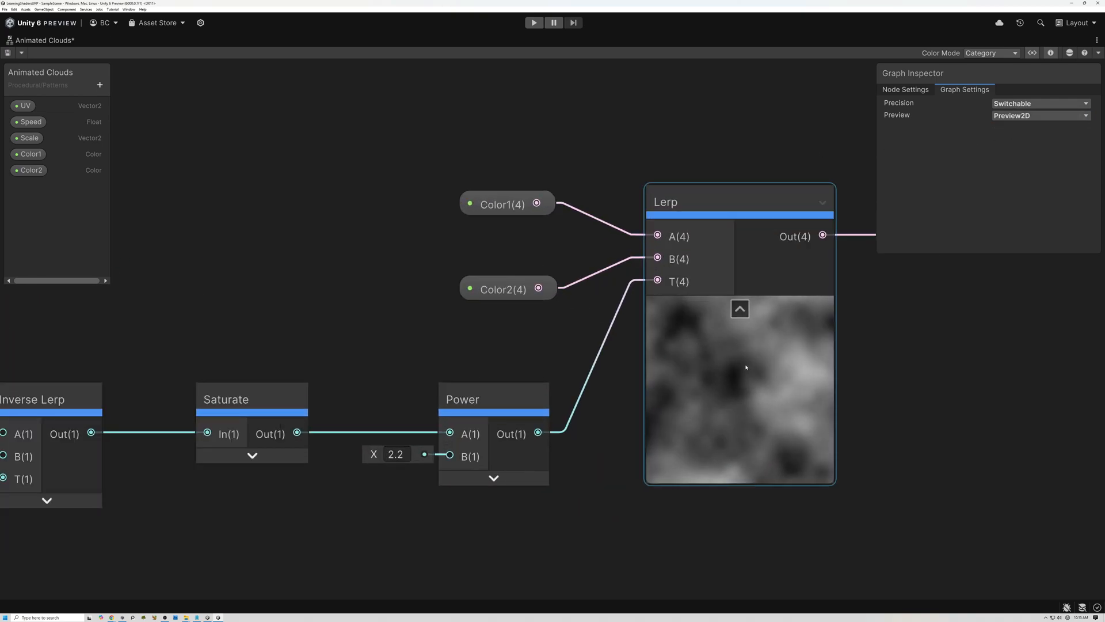
pyautogui.scroll(-6, 774, 369)
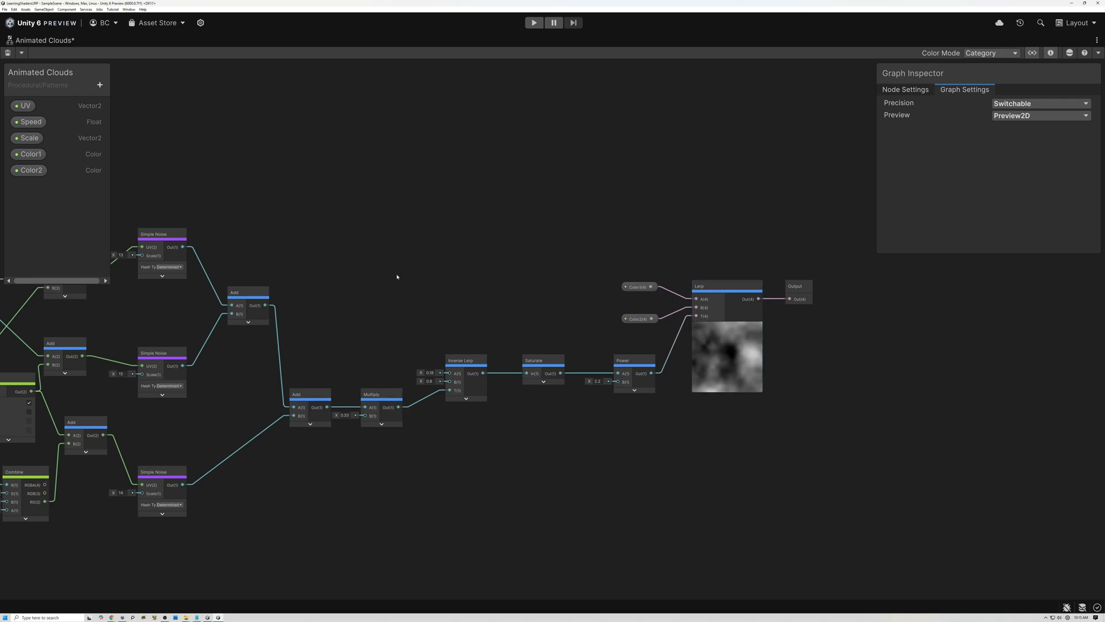
pyautogui.scroll(-3, 581, 278)
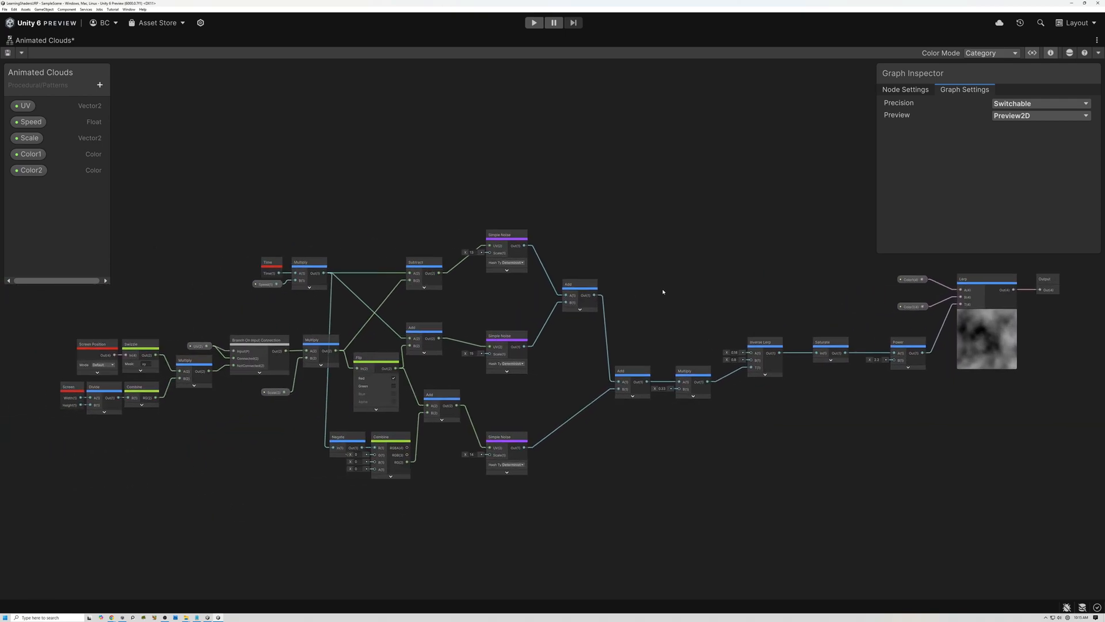
# Save the sub graph, restore the maximized graph window to the docked layout and select the Animated Clouds asset in the project
pyautogui.click(15, 54)
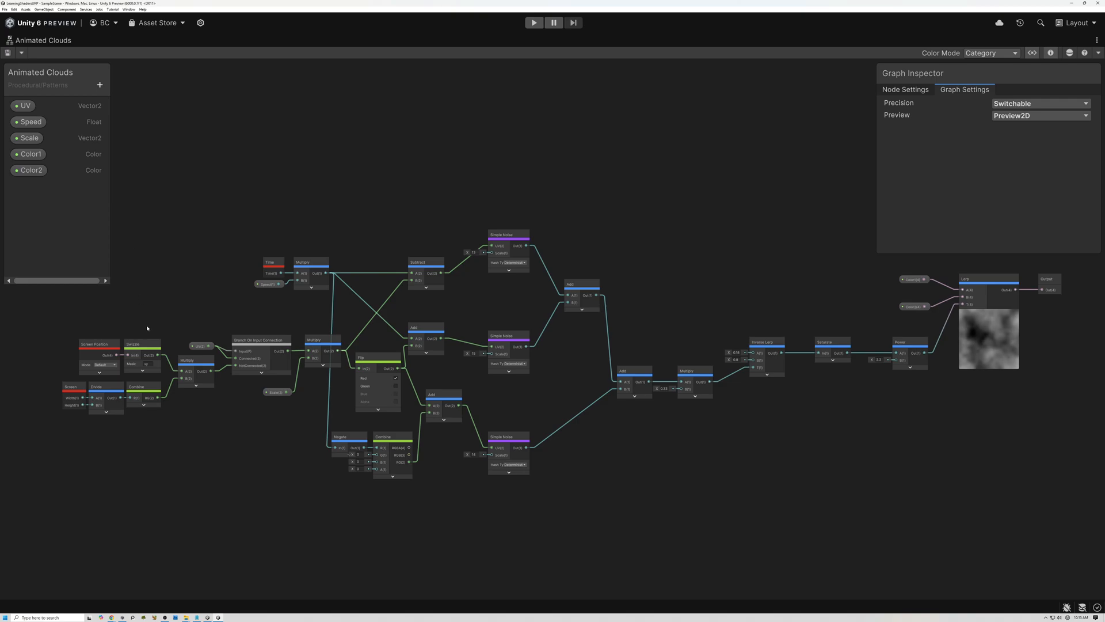
pyautogui.doubleClick(29, 41)
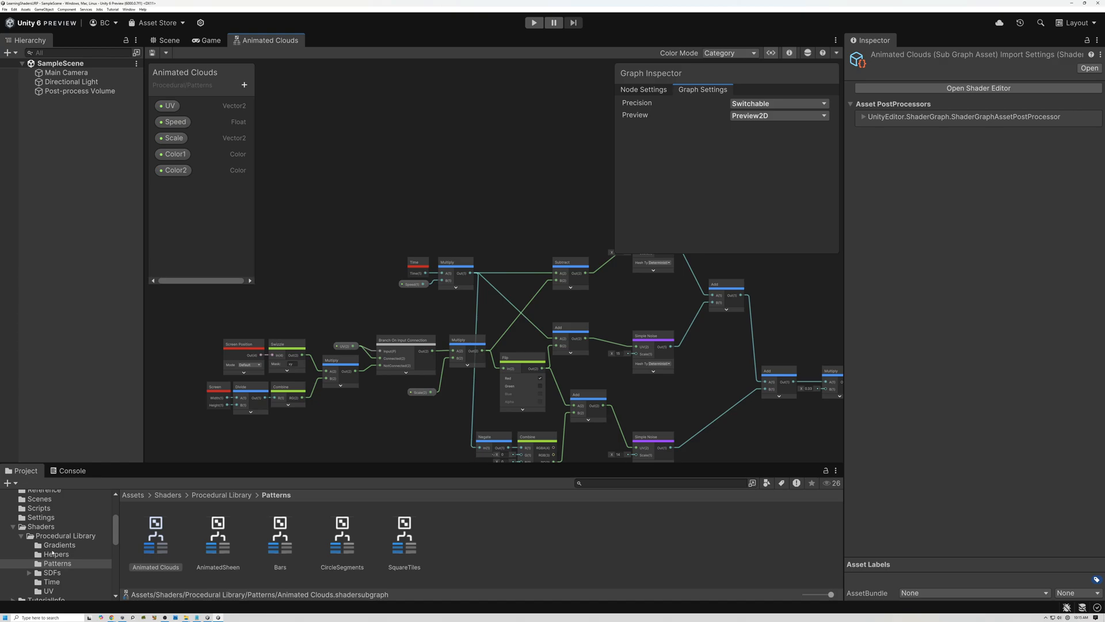
pyautogui.click(153, 550)
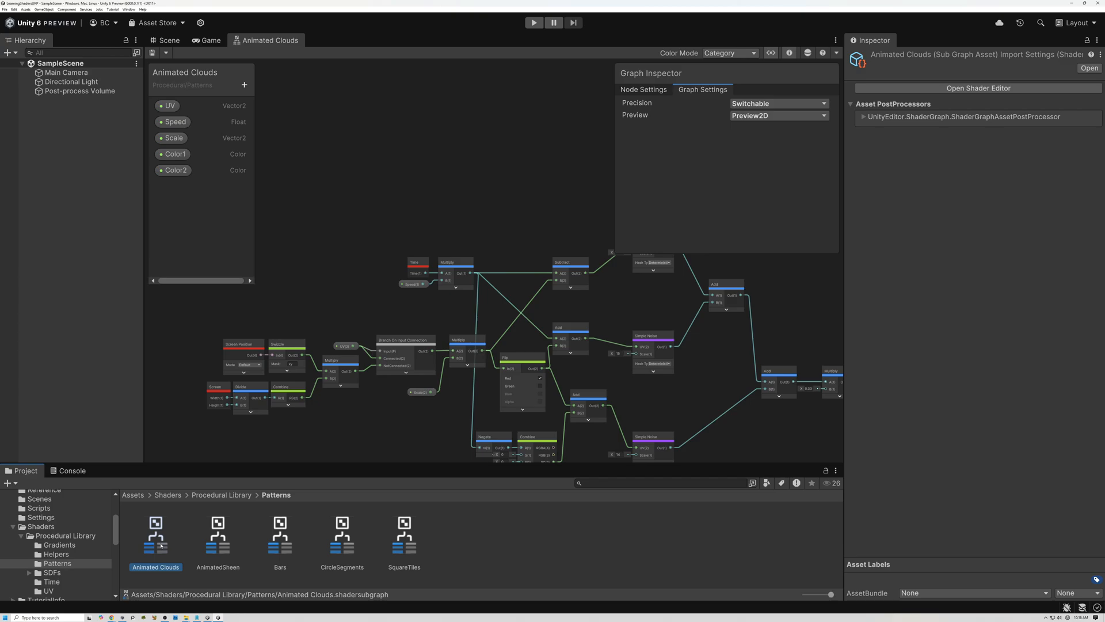
pyautogui.moveTo(575, 215); pyautogui.dragTo(309, 163, button='middle')
pyautogui.moveTo(519, 252); pyautogui.dragTo(264, 252, button='middle')
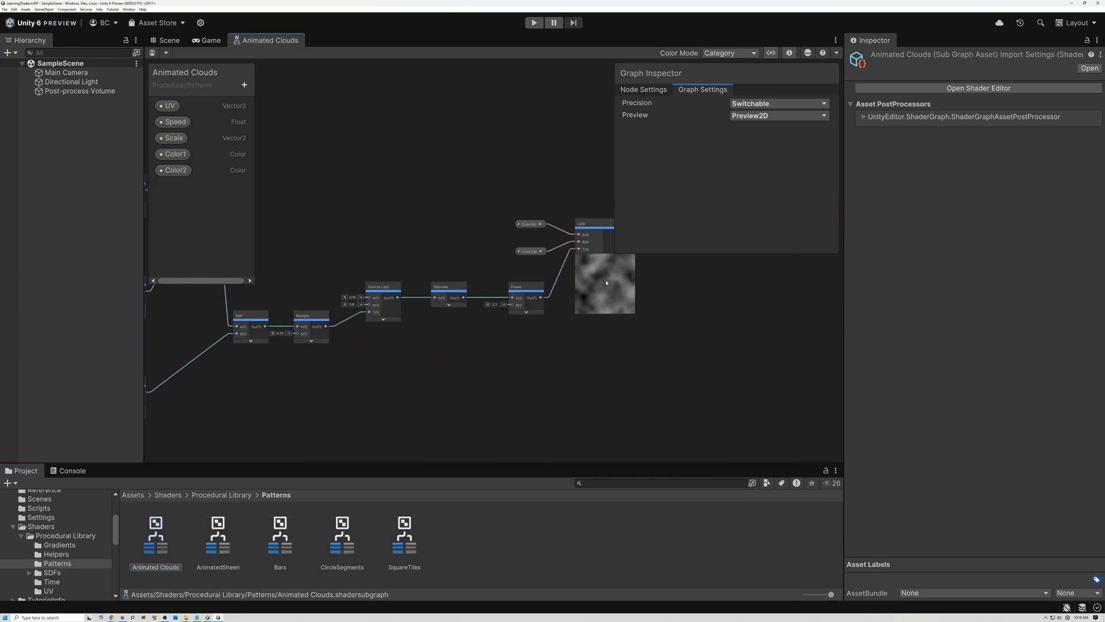
pyautogui.scroll(10, 606, 283)
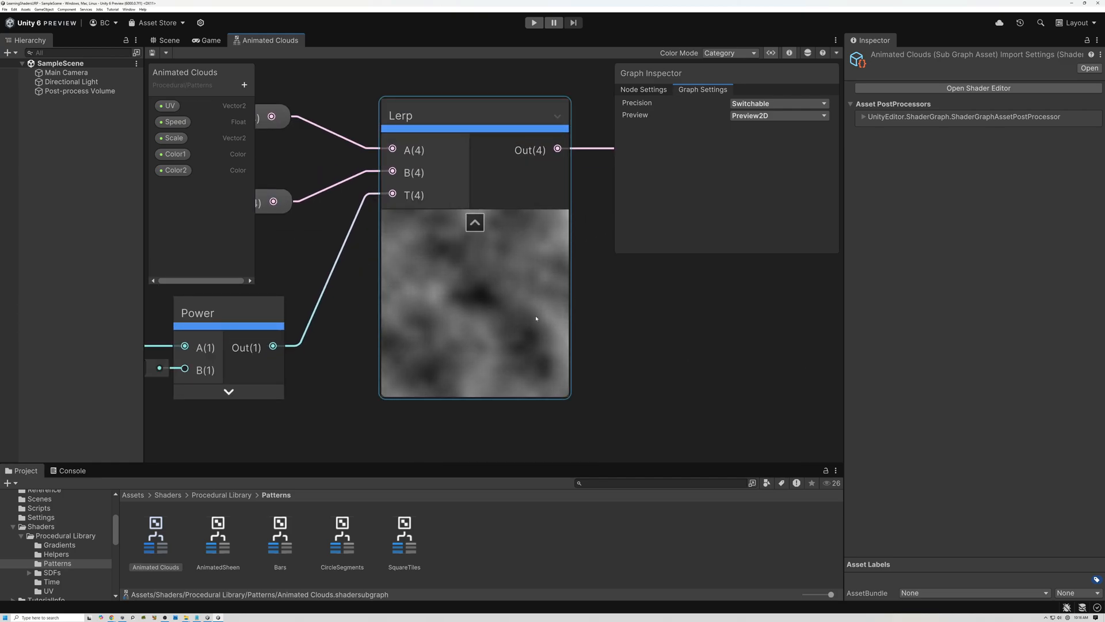
pyautogui.click(367, 352)
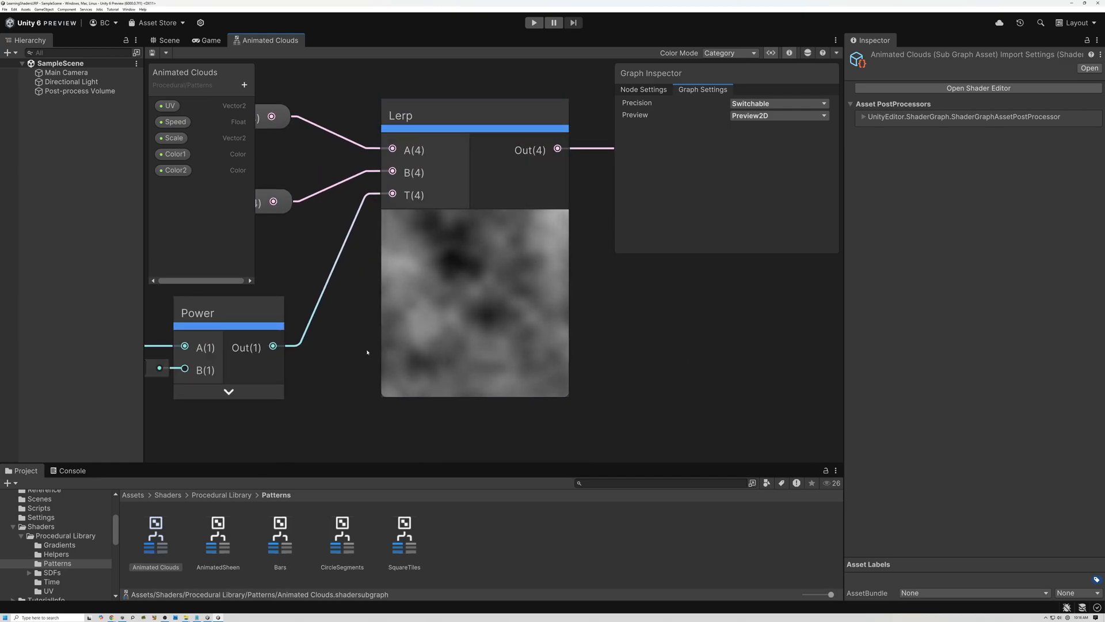